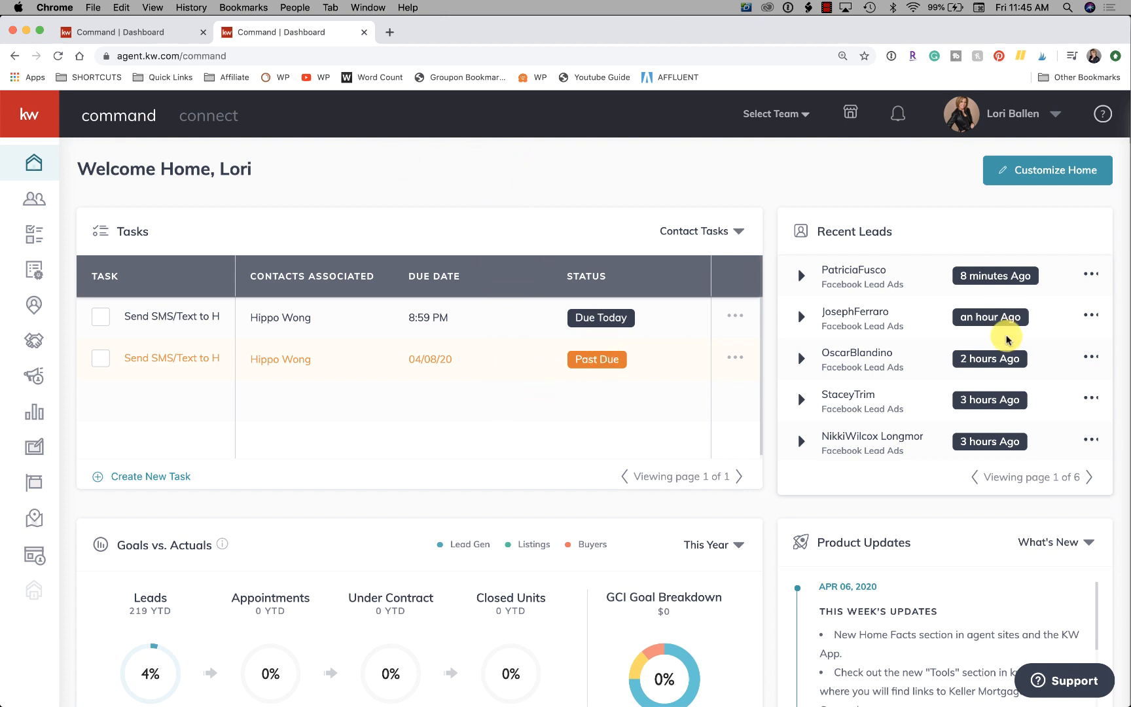
Customize the home dashboard: turn the Leads widget off and back on, try moving it among the widgets, and apply the layout.
scroll(1016, 476, "down", 3)
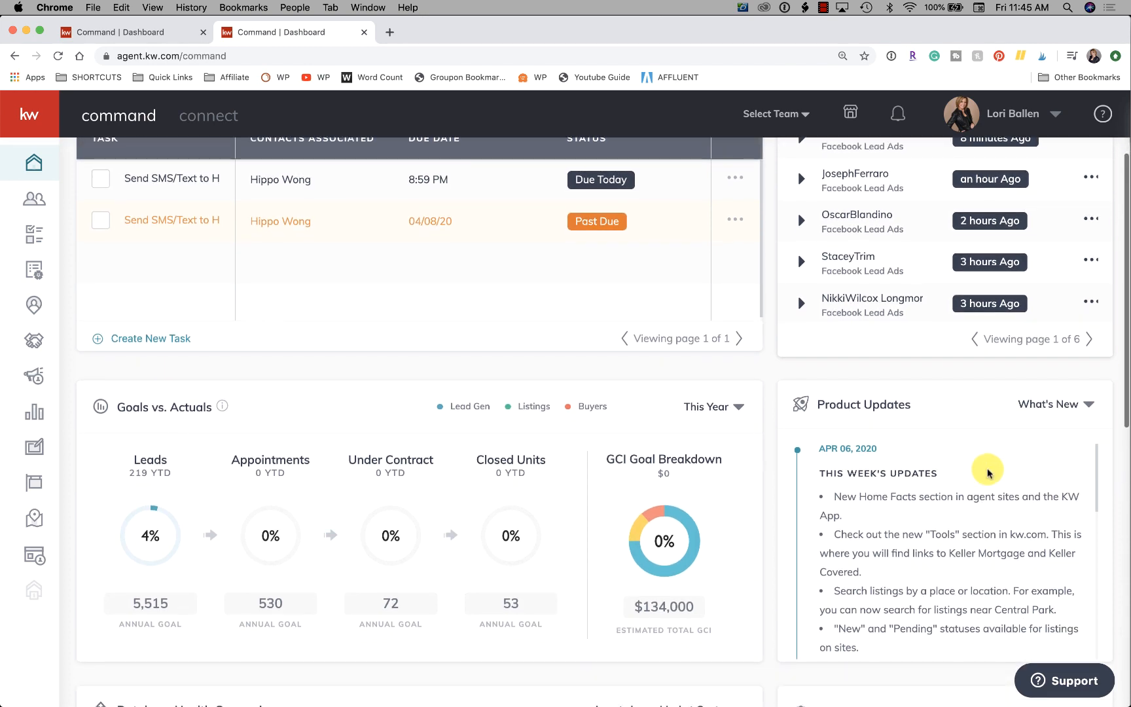
scroll(851, 425, "down", 4)
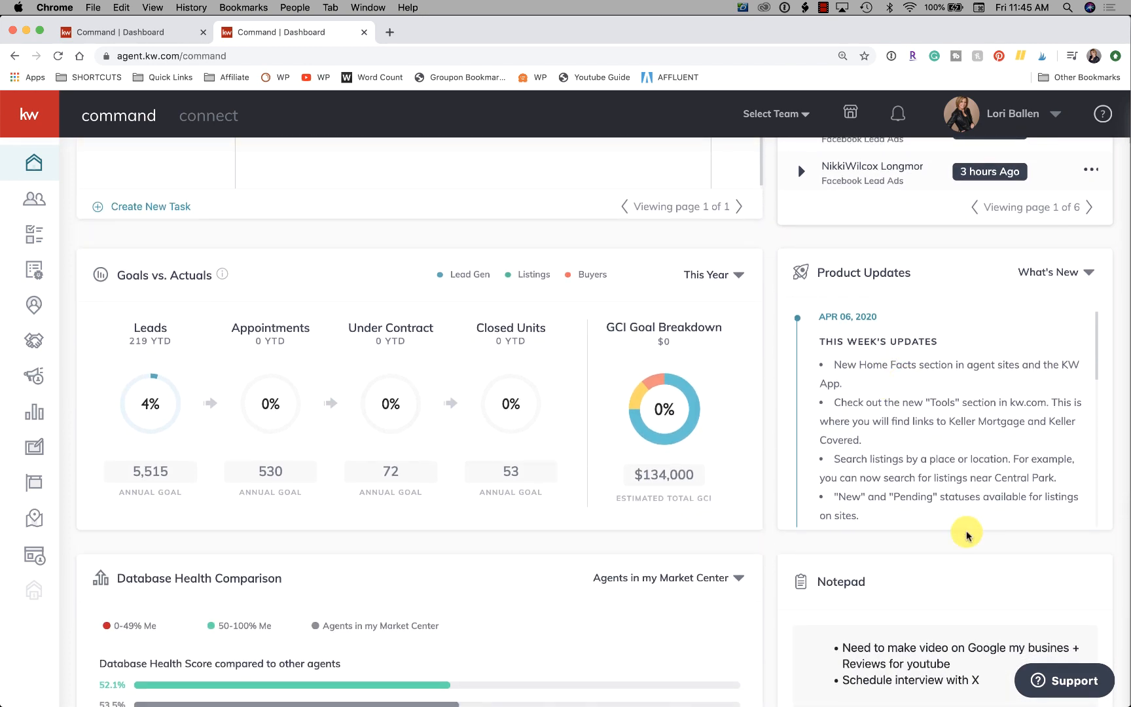
scroll(962, 530, "down", 8)
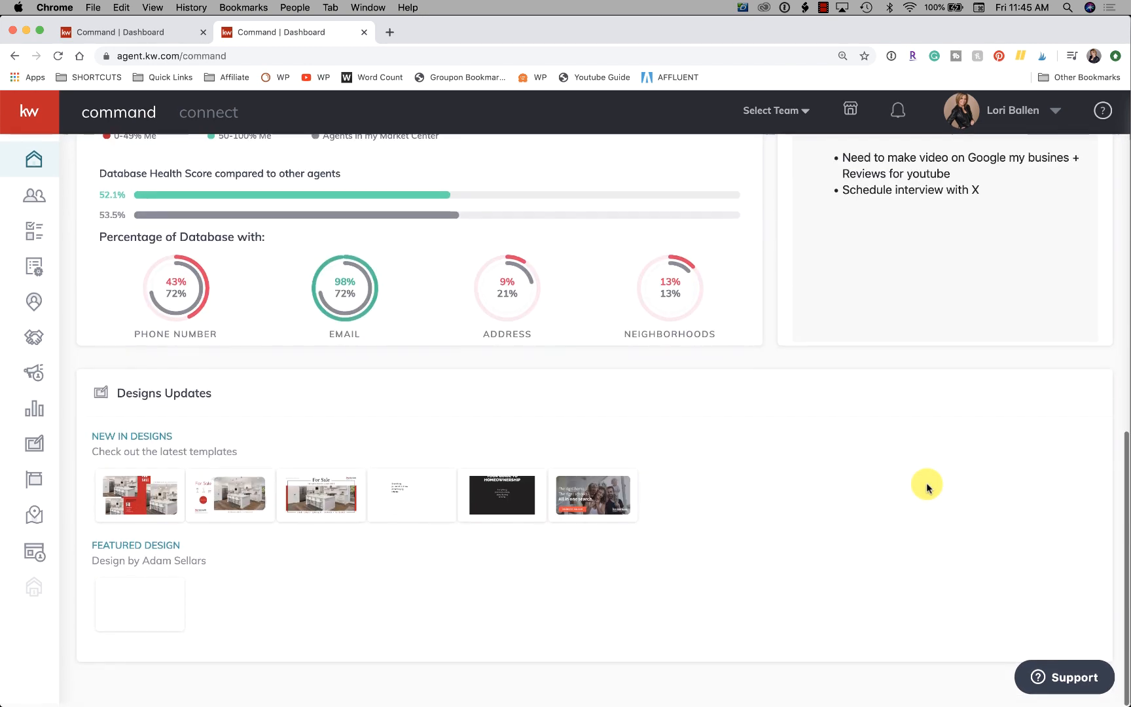
scroll(929, 484, "up", 15)
left_click(1061, 172)
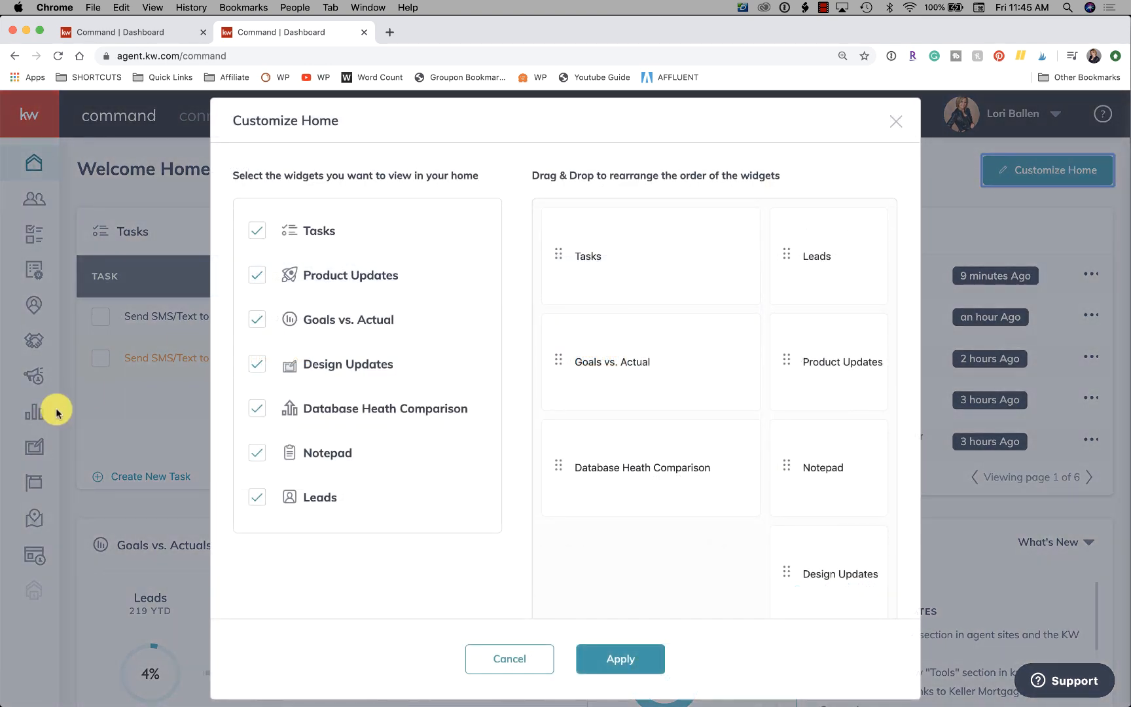
left_click(262, 500)
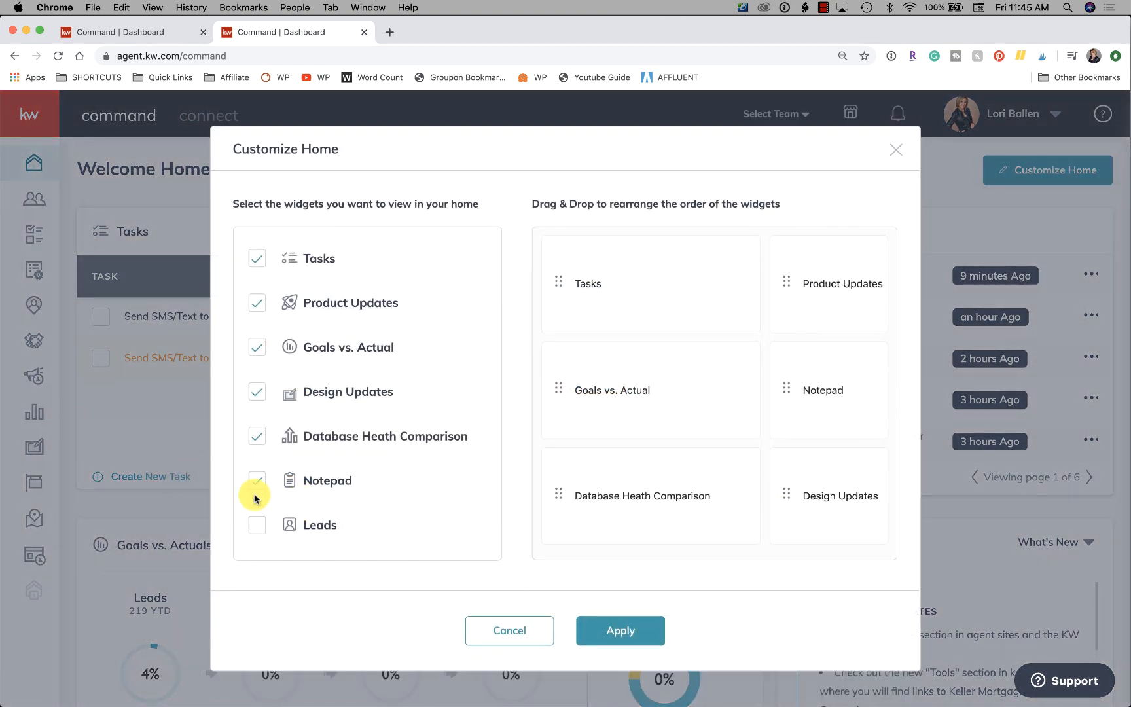
left_click(260, 520)
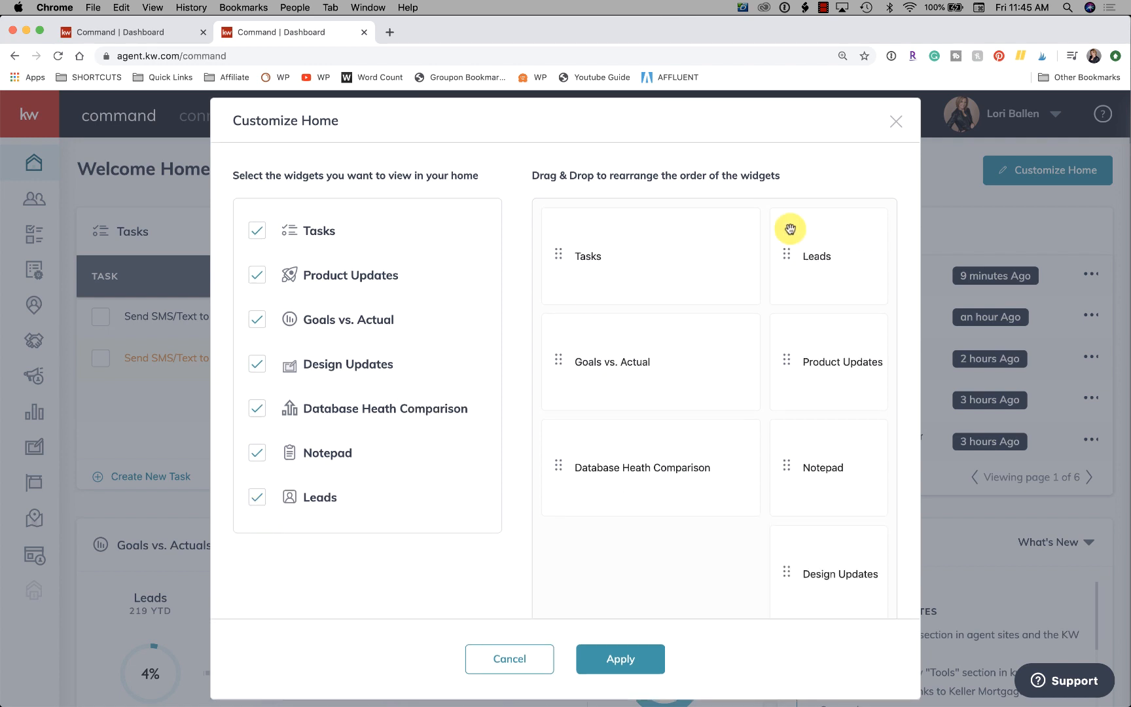
left_click_drag(805, 265, 578, 257)
left_click_drag(827, 240, 798, 259)
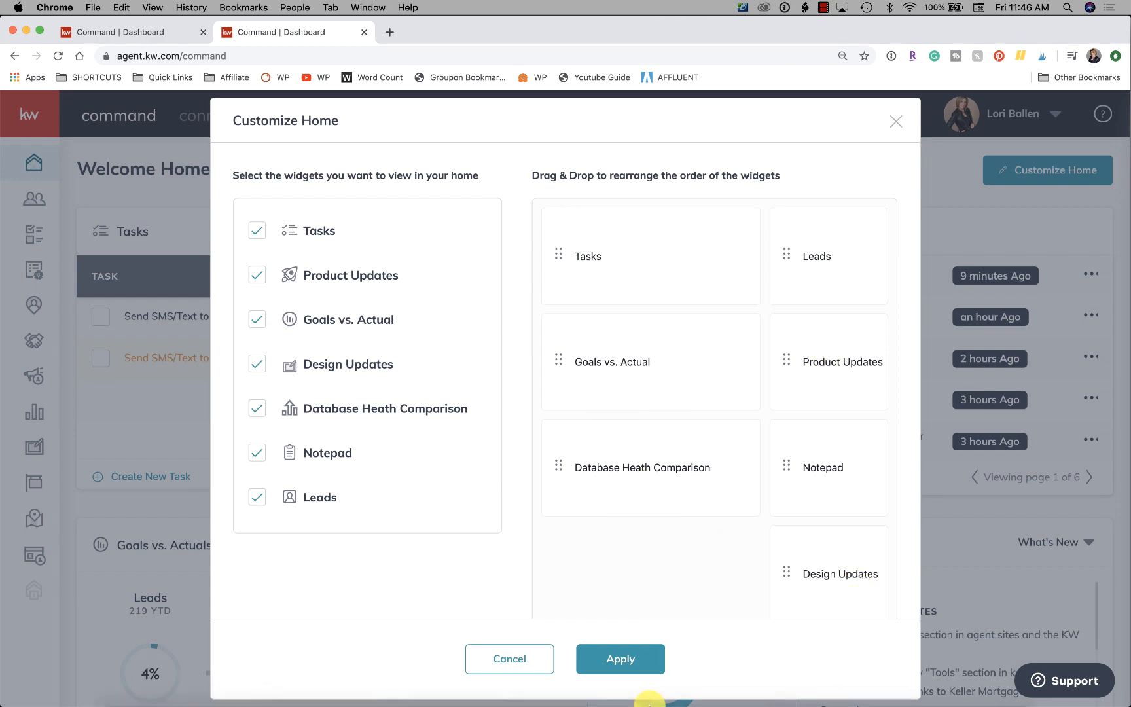
left_click(626, 660)
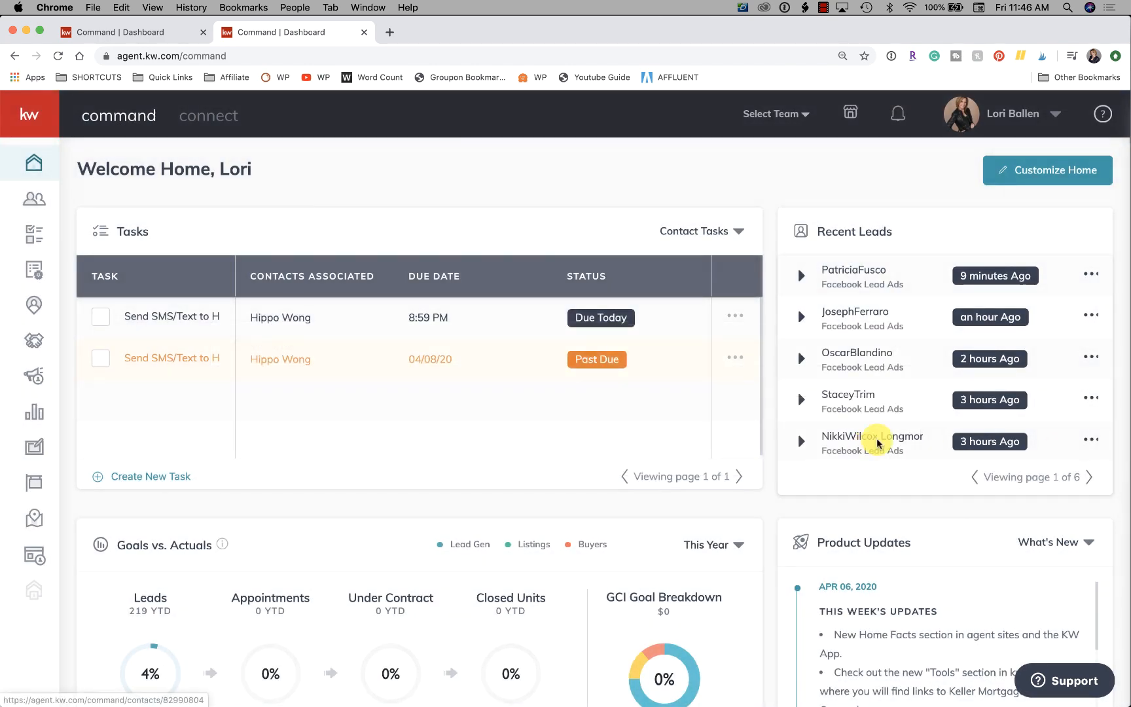
Expand the newest recent lead to view its phone and email, collapse it, and show the actions available for that lead.
mouse_move(962, 366)
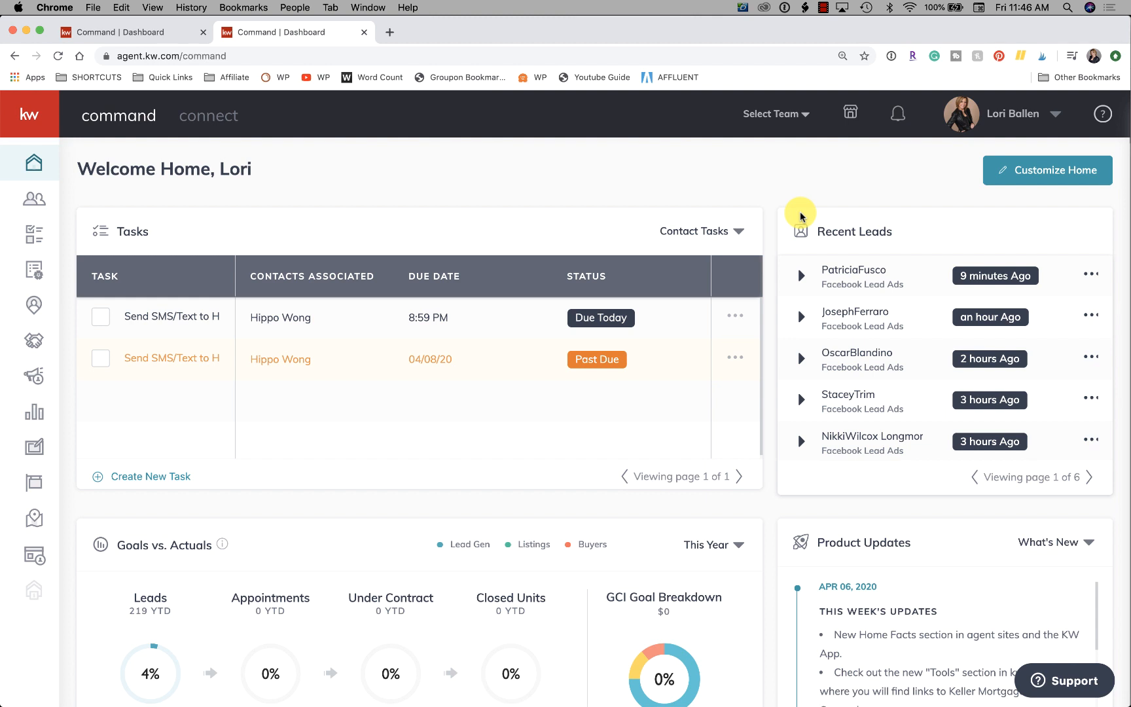
scroll(740, 343, "down", 1)
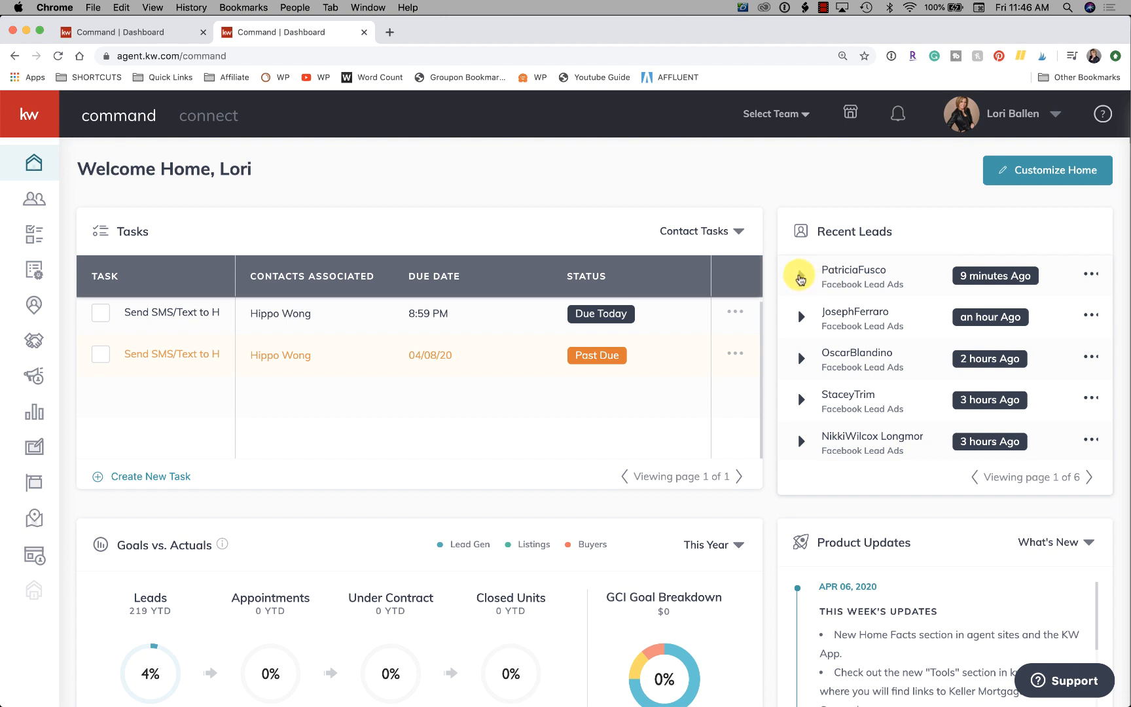
left_click(800, 275)
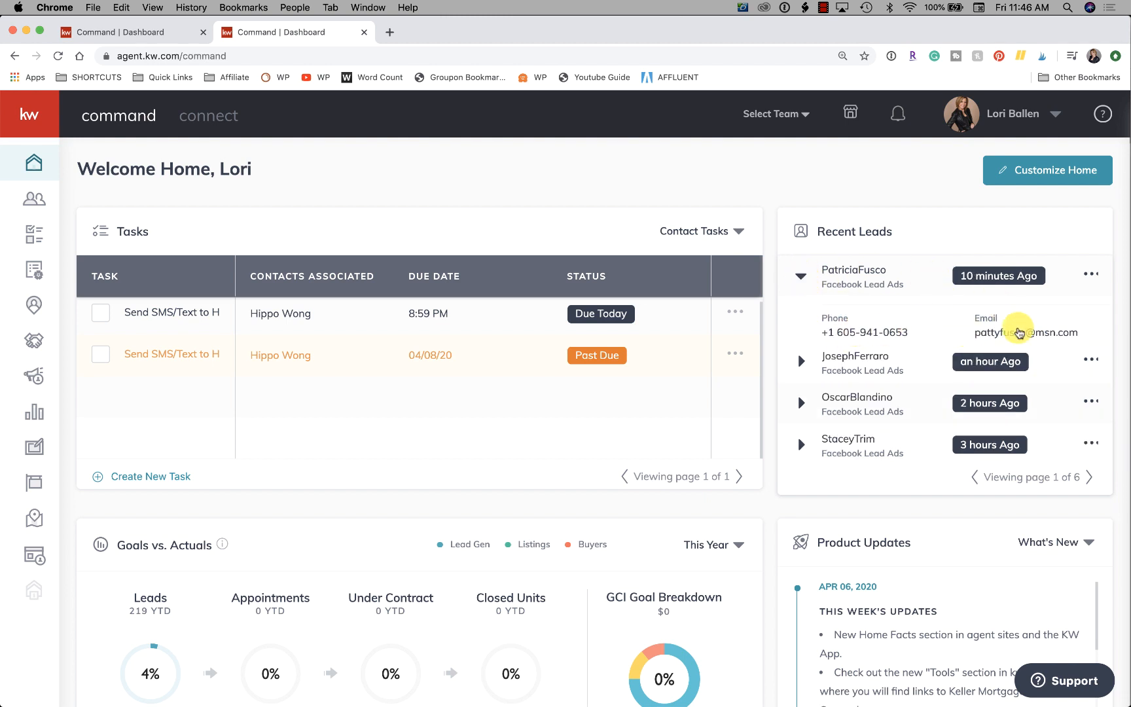
left_click(799, 275)
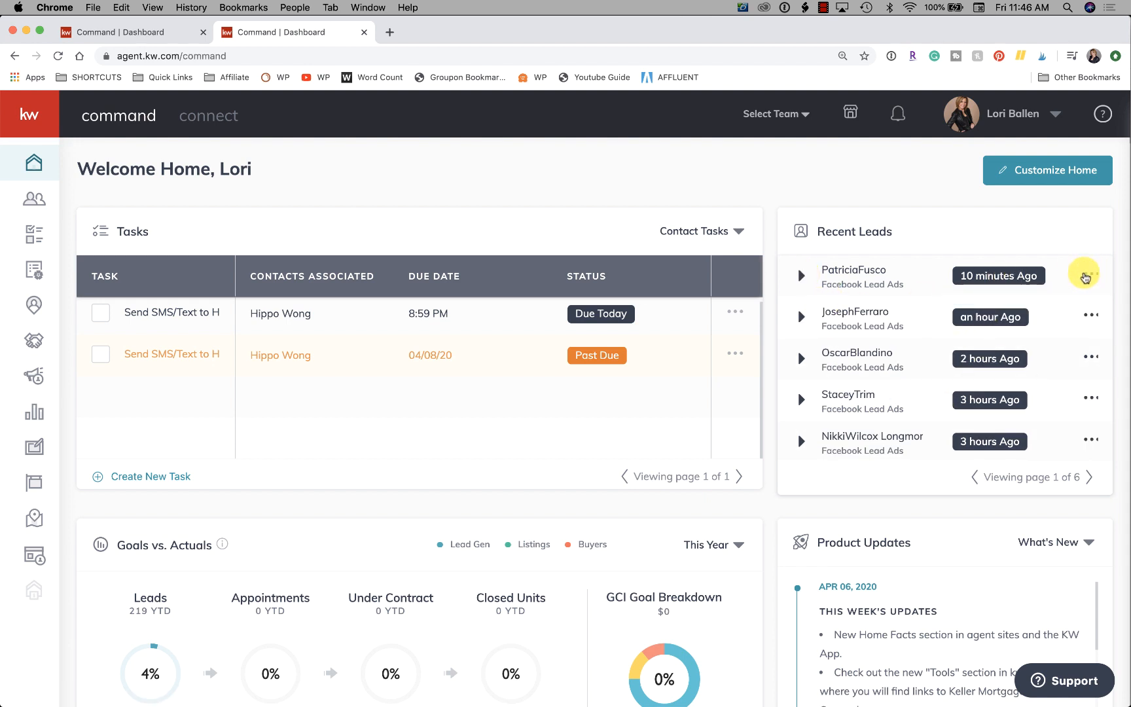
left_click(1090, 281)
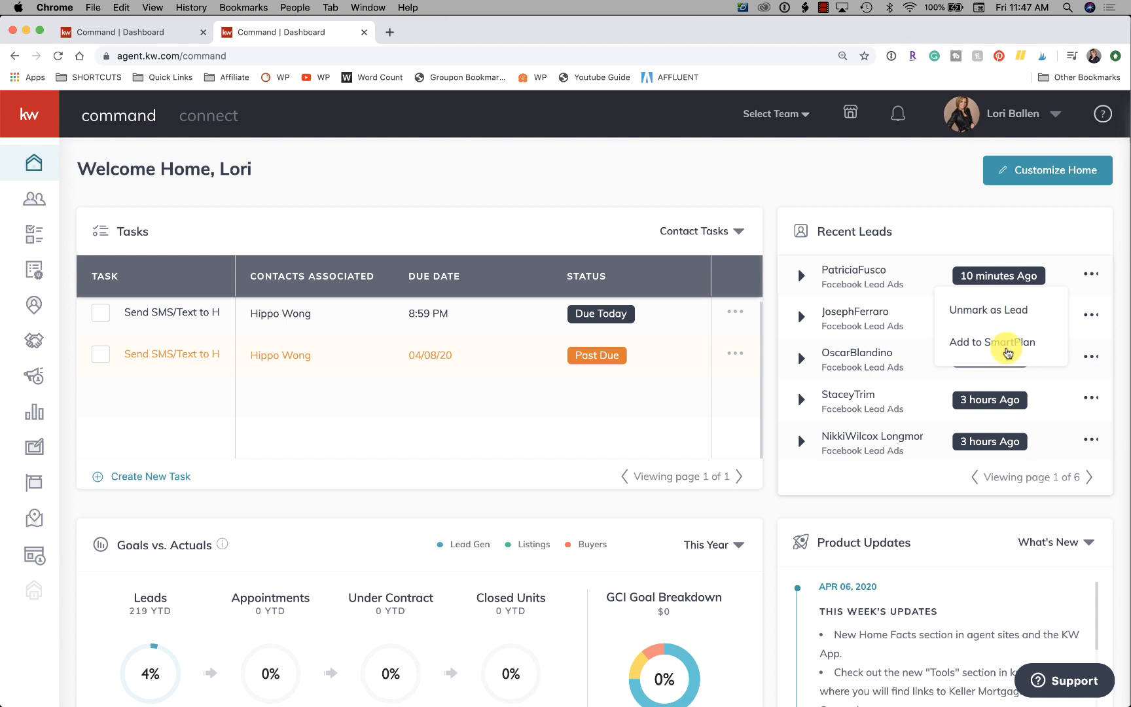
Go to page 2 of the recent leads and open the contact record of the last lead listed.
scroll(990, 232, "down", 1)
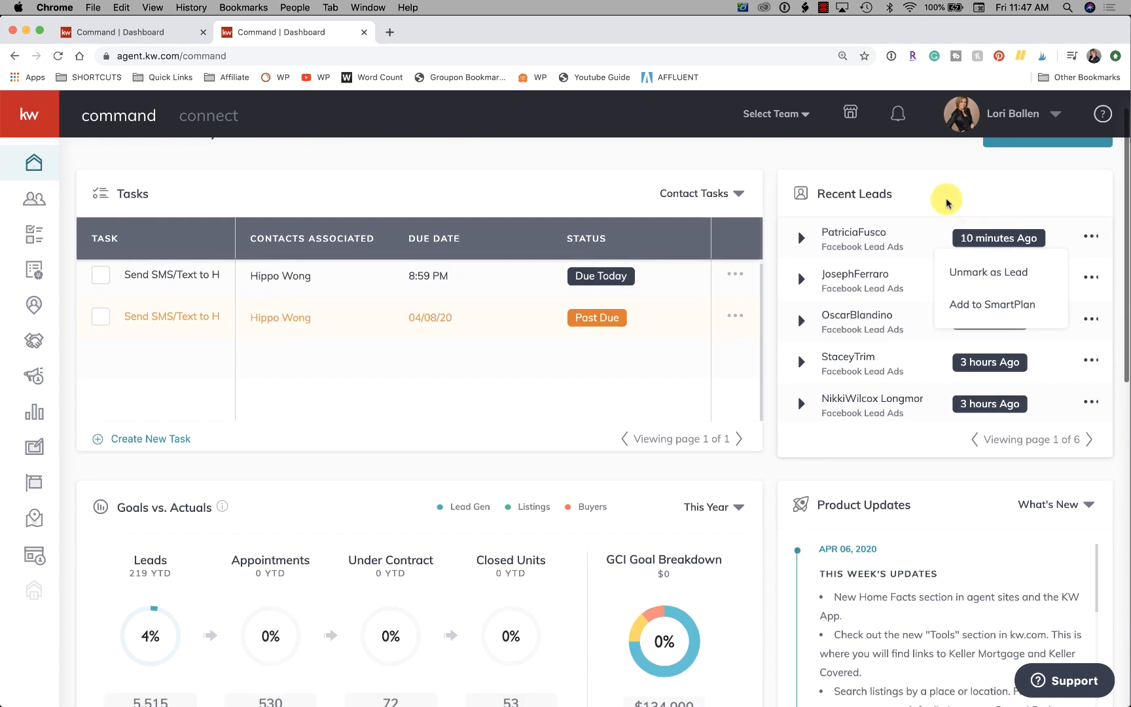
scroll(945, 195, "down", 1)
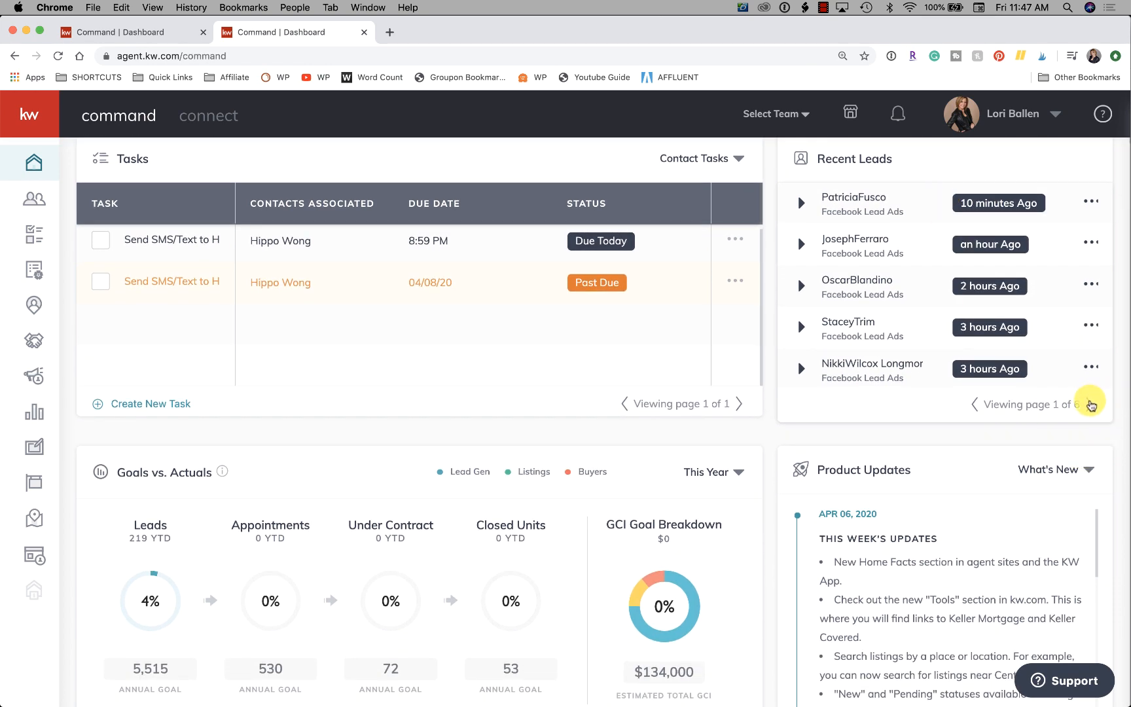
left_click(1089, 404)
scroll(1090, 404, "up", 2)
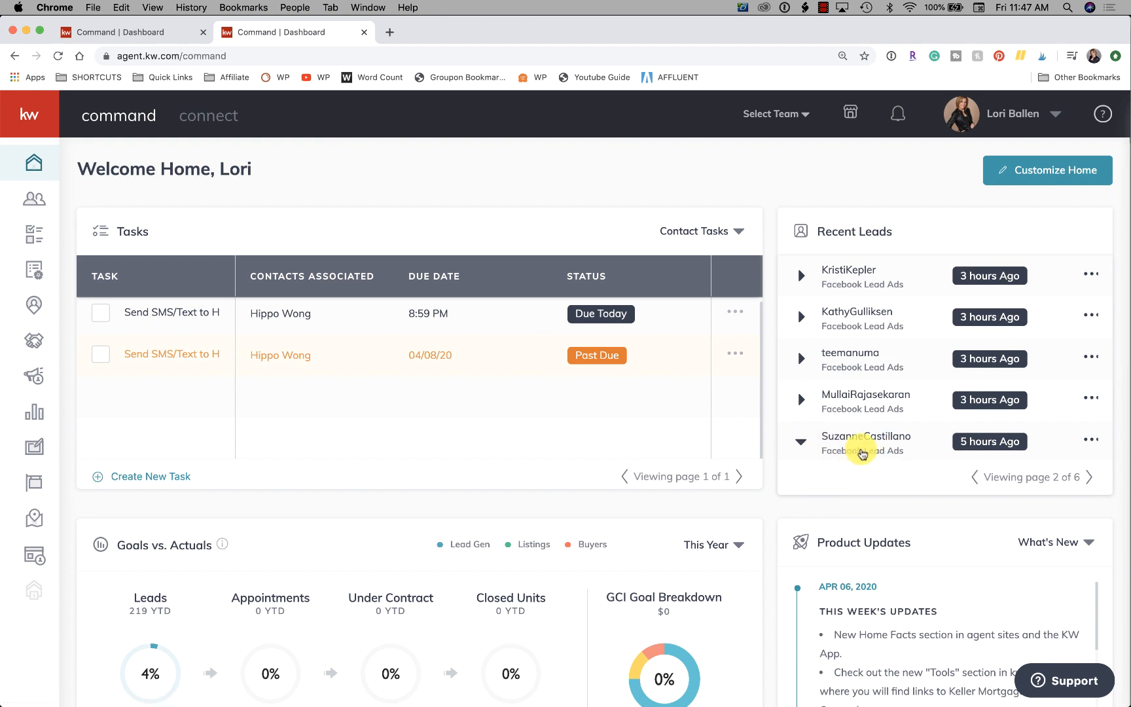
left_click(858, 444)
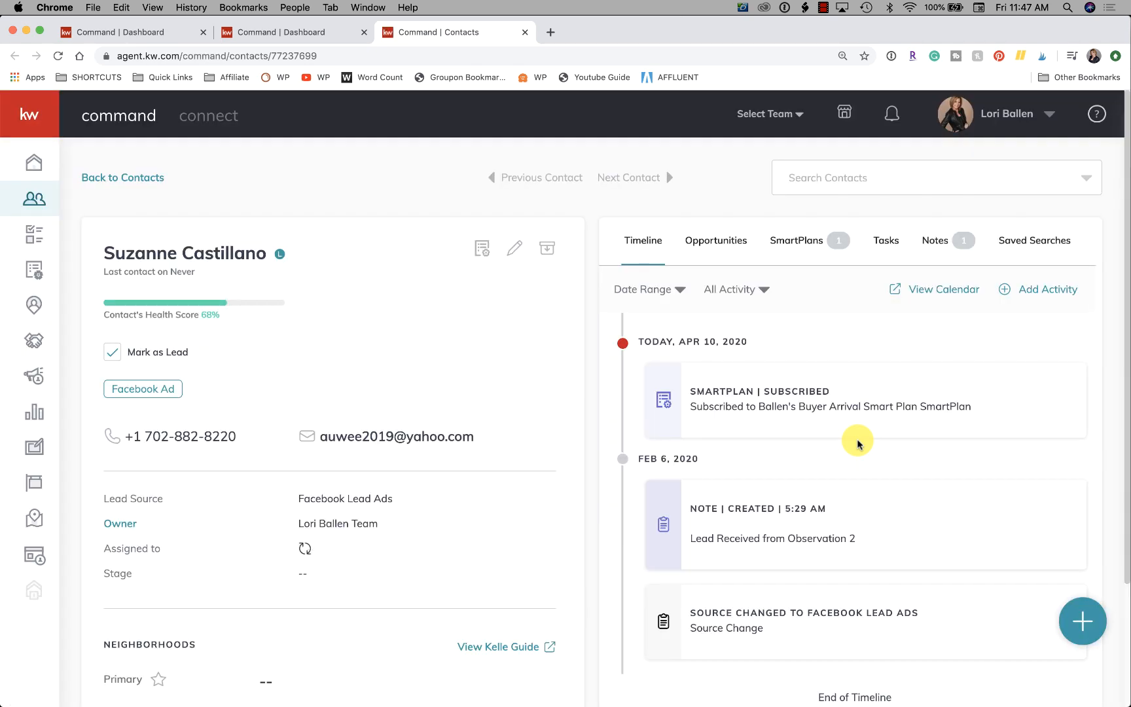
Examine the contact's details and timeline, highlighting the lead-received note and its source name "Observation 2".
scroll(109, 369, "down", 5)
scroll(109, 370, "down", 1)
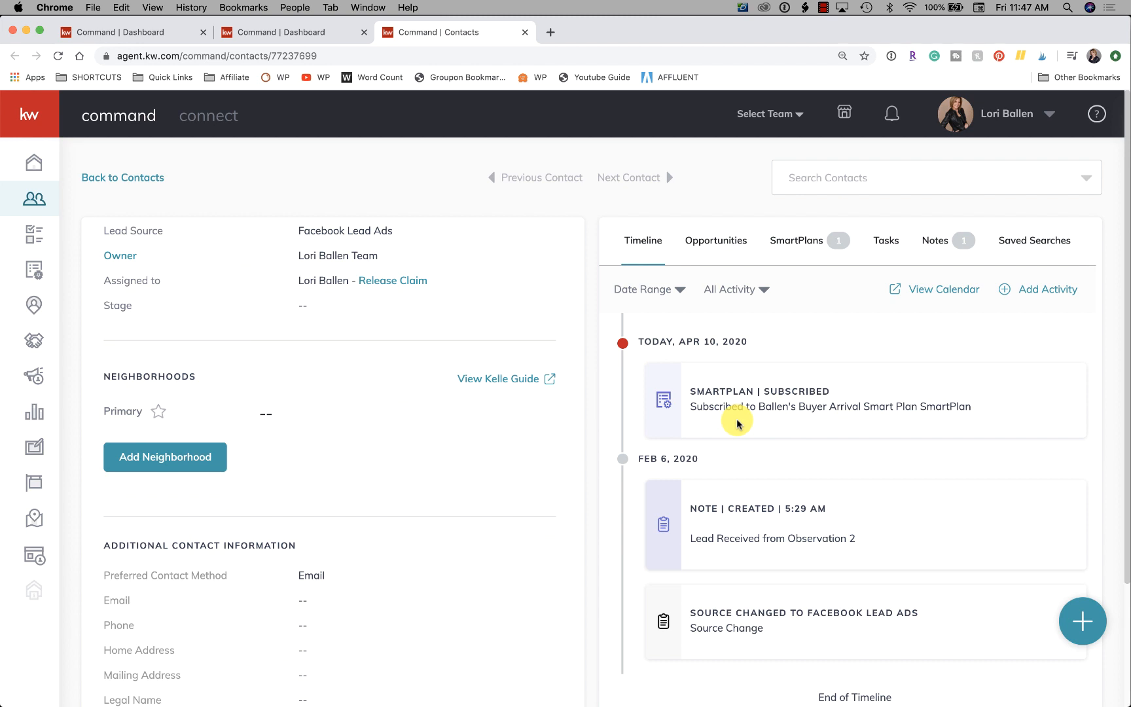
scroll(736, 423, "down", 3)
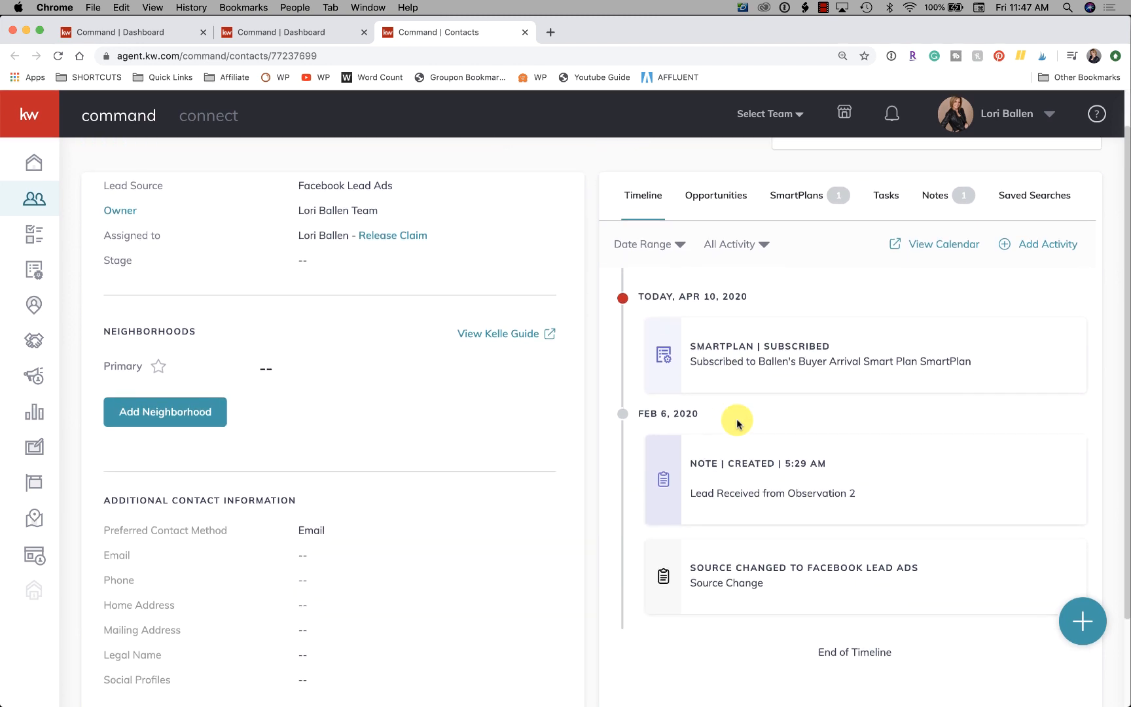
scroll(736, 423, "down", 1)
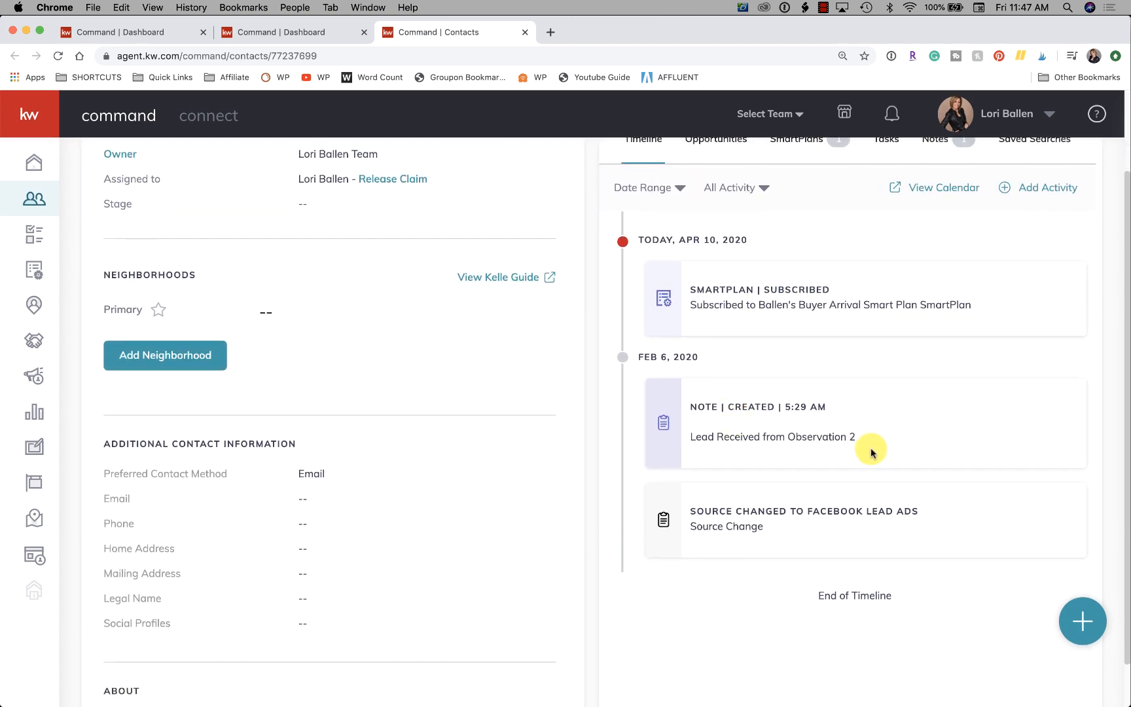
left_click_drag(870, 441, 682, 435)
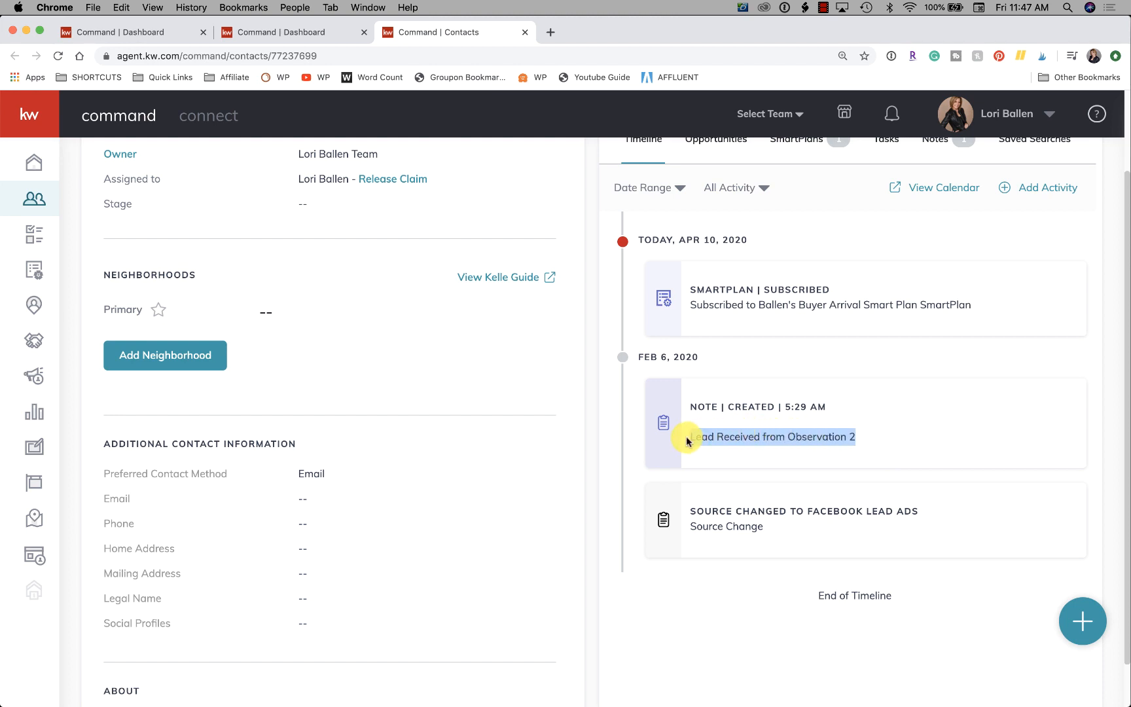
left_click(798, 442)
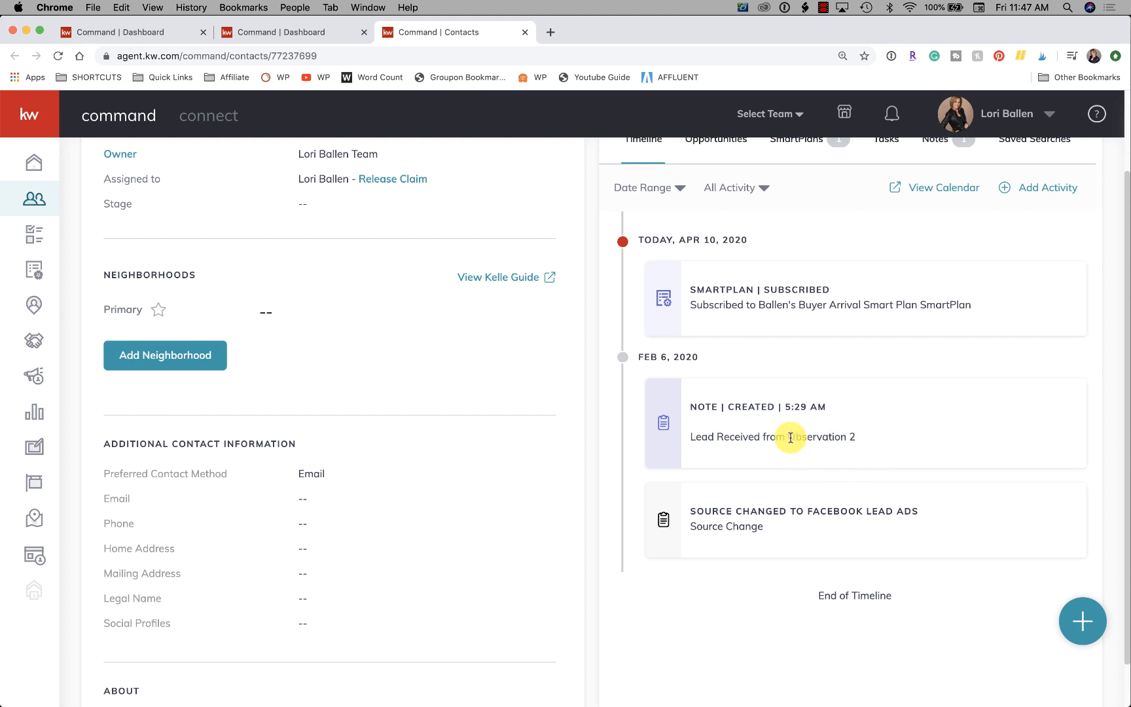
left_click_drag(788, 437, 862, 439)
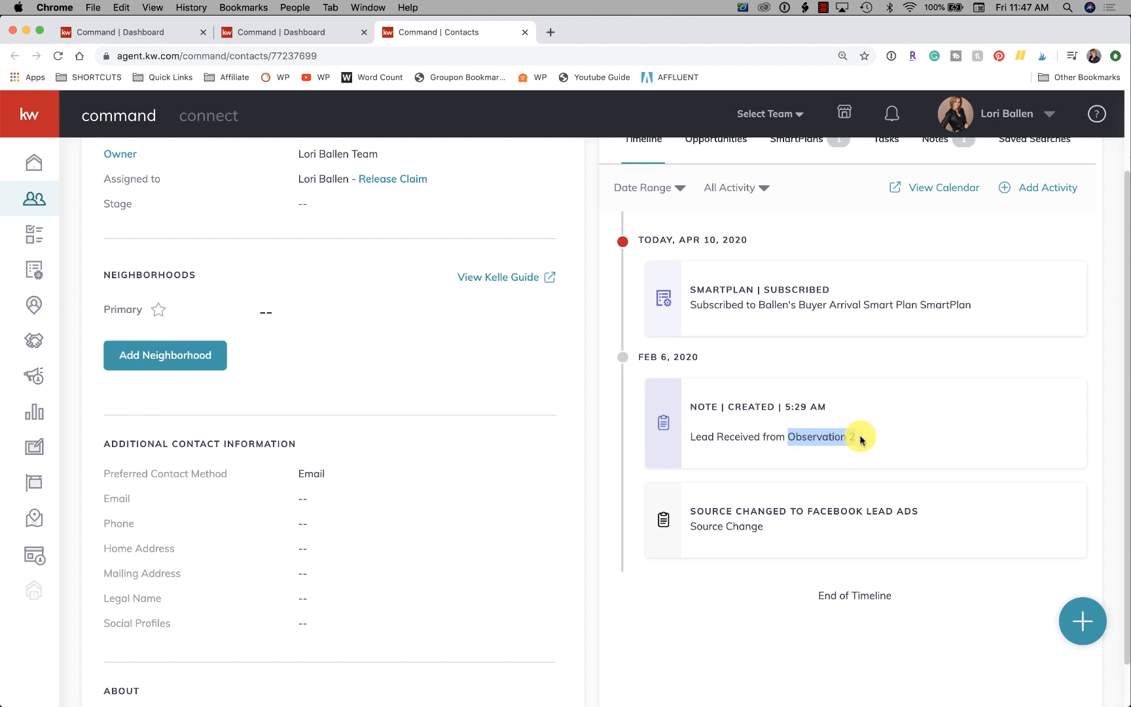
left_click(795, 447)
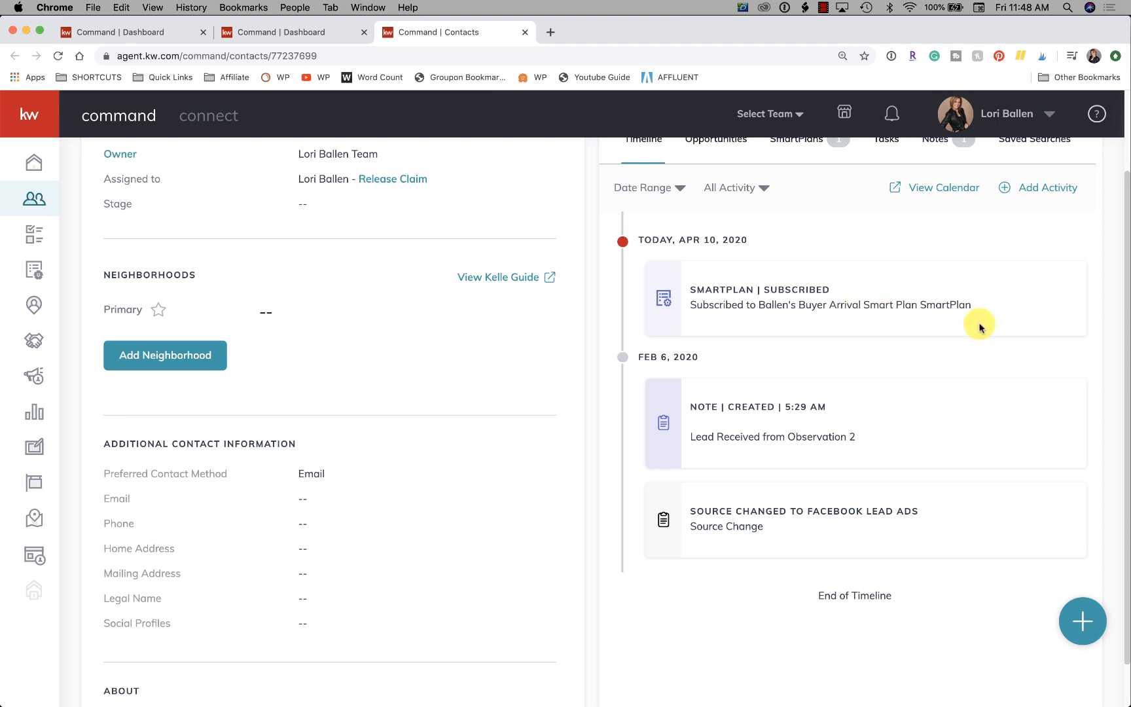
Show the contact's SmartPlans and expand the active Buyer Arrival plan.
scroll(980, 327, "up", 3)
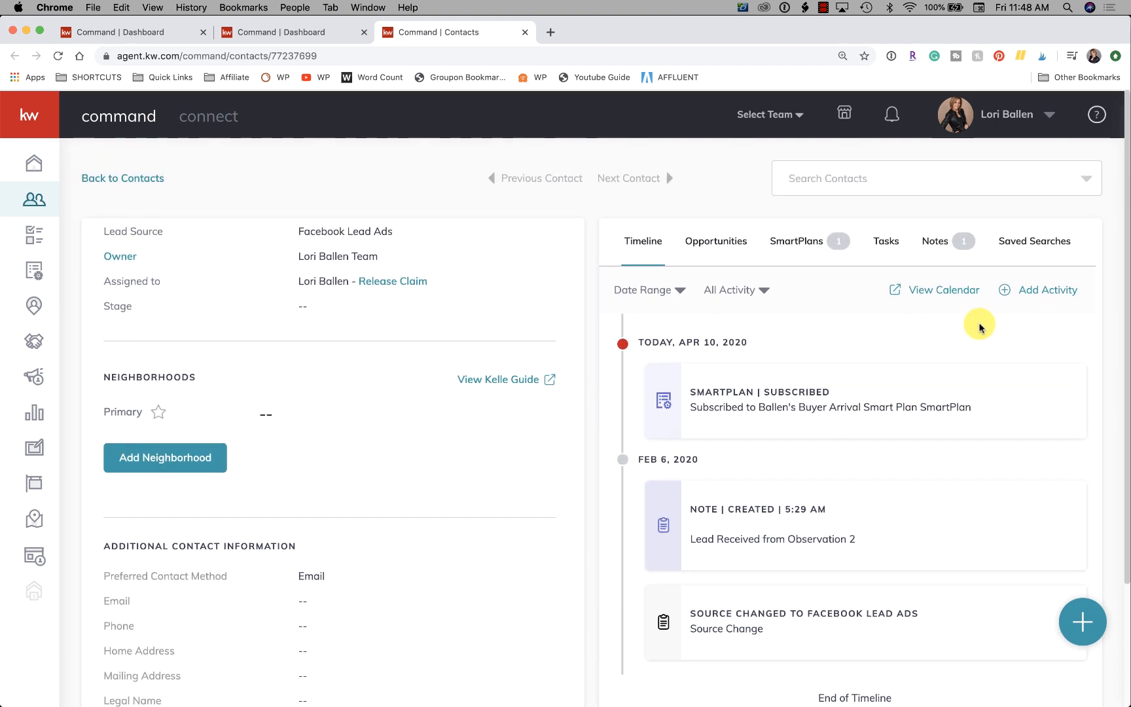
scroll(980, 327, "down", 1)
scroll(940, 303, "up", 1)
scroll(862, 308, "down", 3)
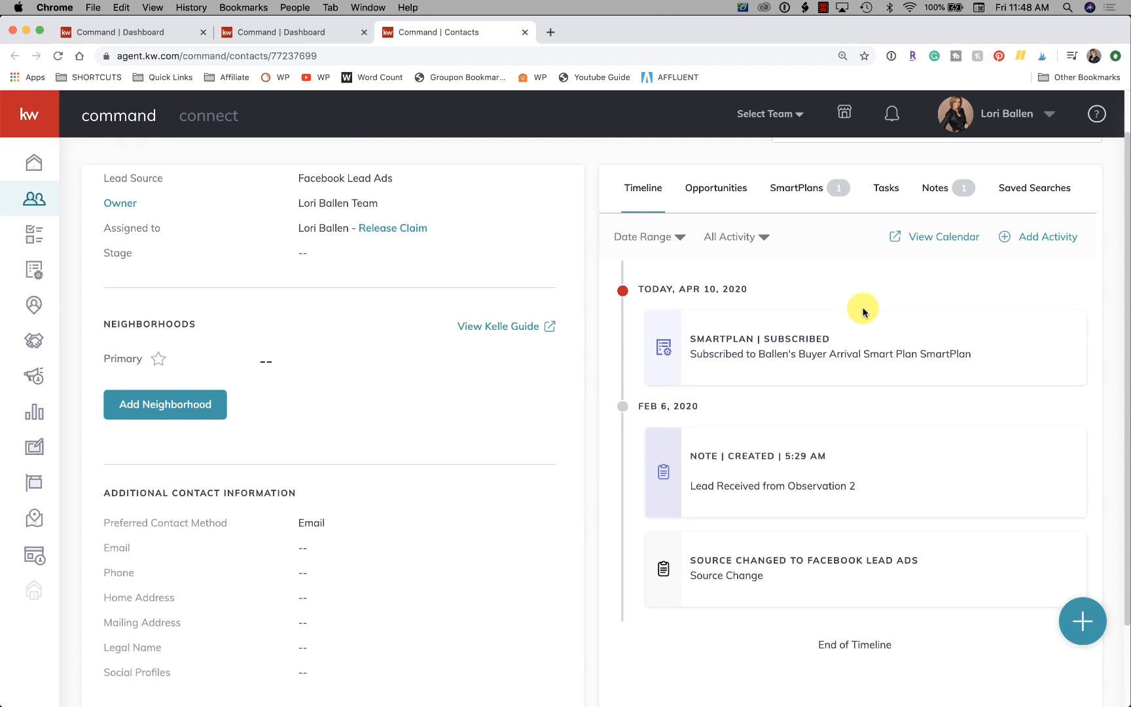
scroll(661, 335, "up", 3)
scroll(616, 350, "down", 2)
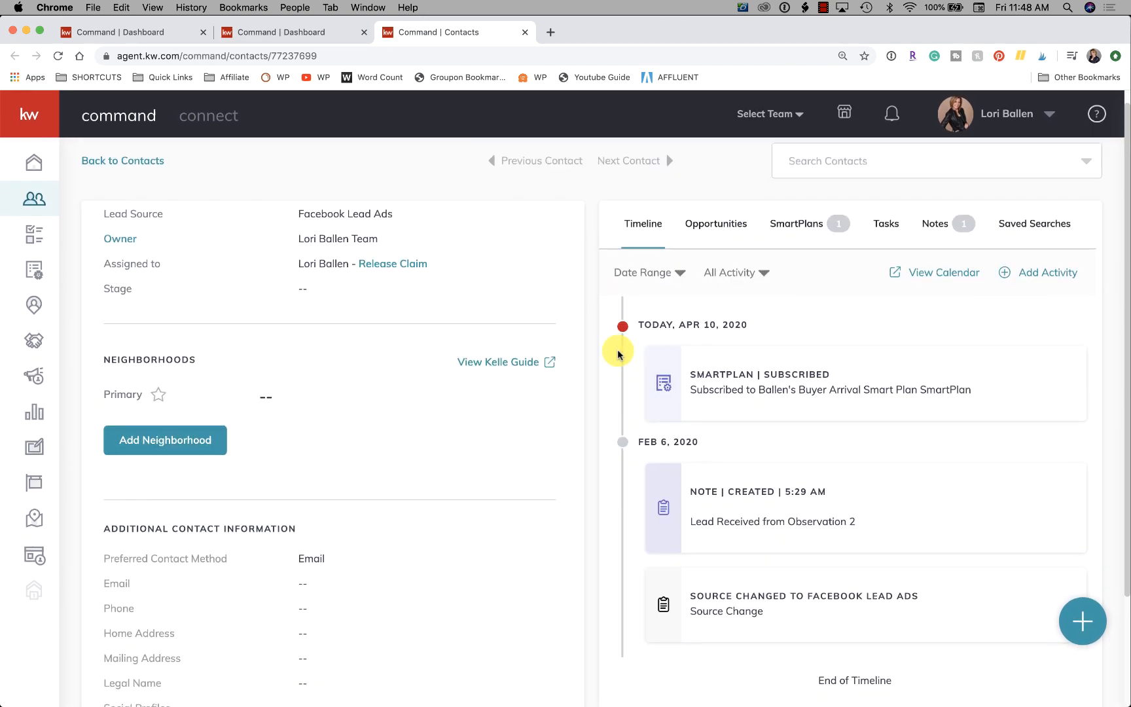
scroll(618, 354, "up", 1)
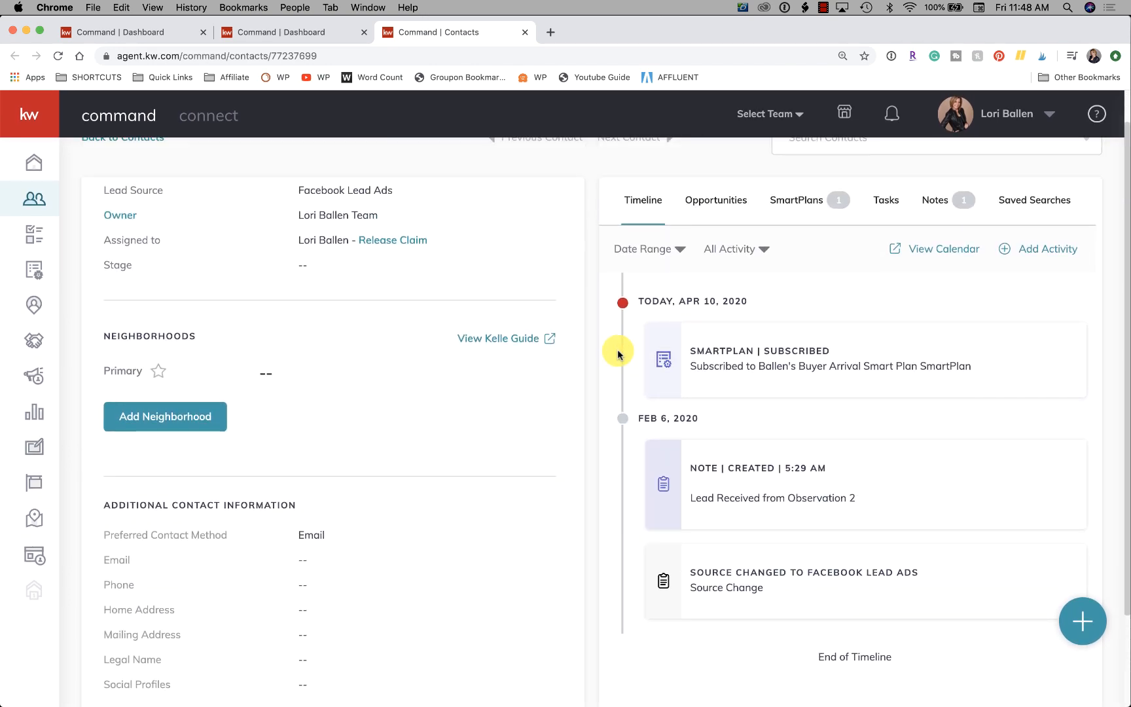
left_click(793, 199)
scroll(834, 392, "down", 2)
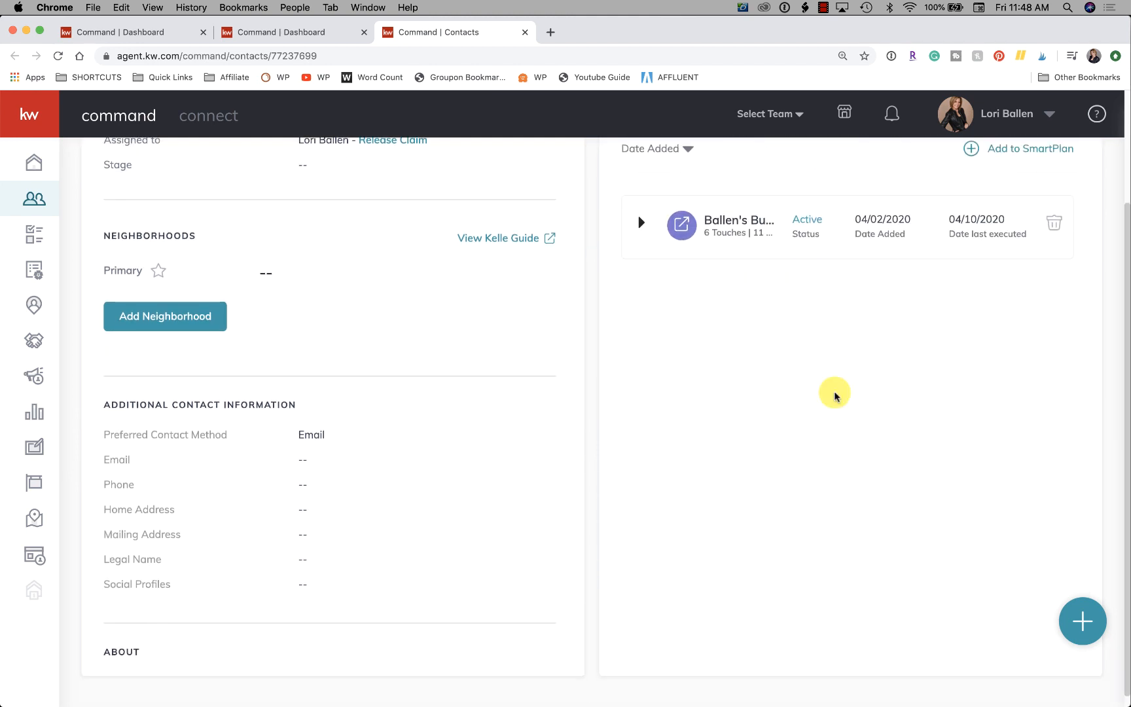
scroll(834, 396, "down", 1)
scroll(761, 288, "up", 2)
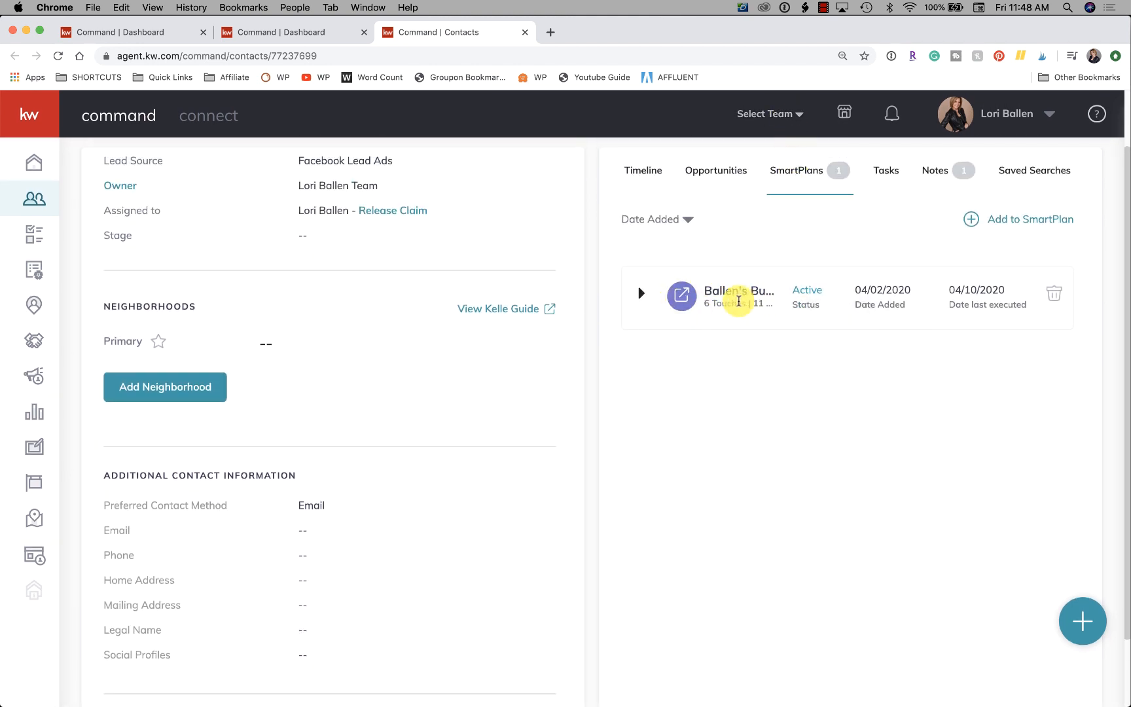
left_click(644, 301)
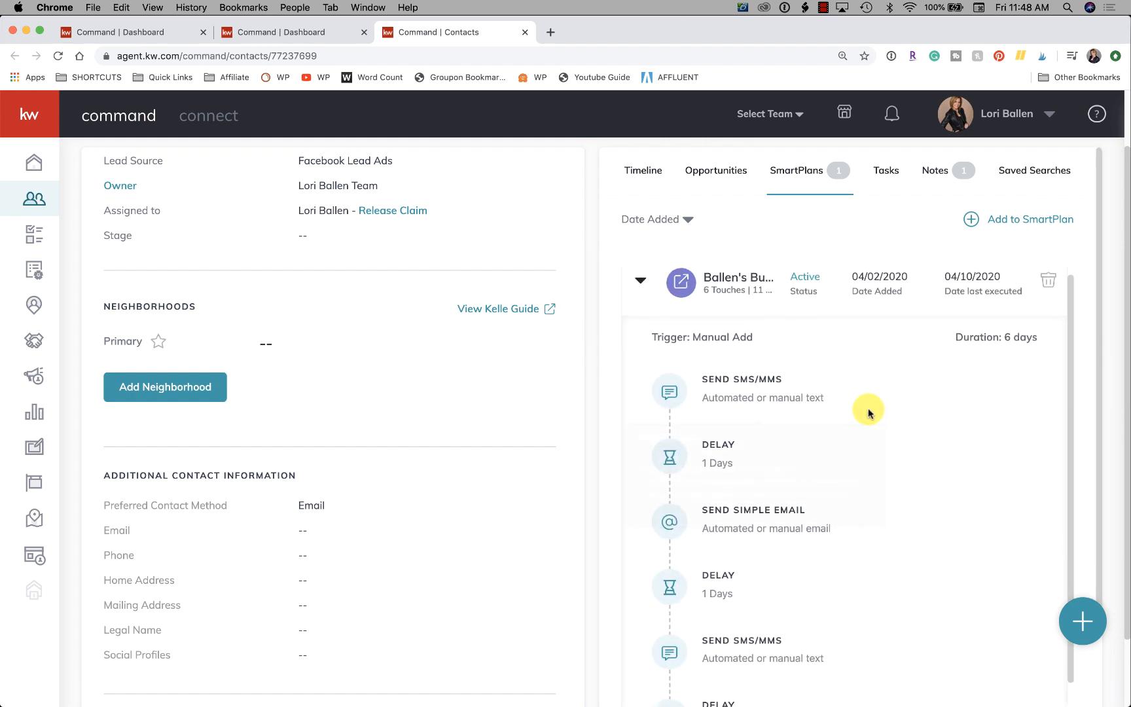
Review the expanded plan's sequence of texts, emails and delays, and check the contact's additional information.
scroll(867, 410, "down", 1)
mouse_move(840, 376)
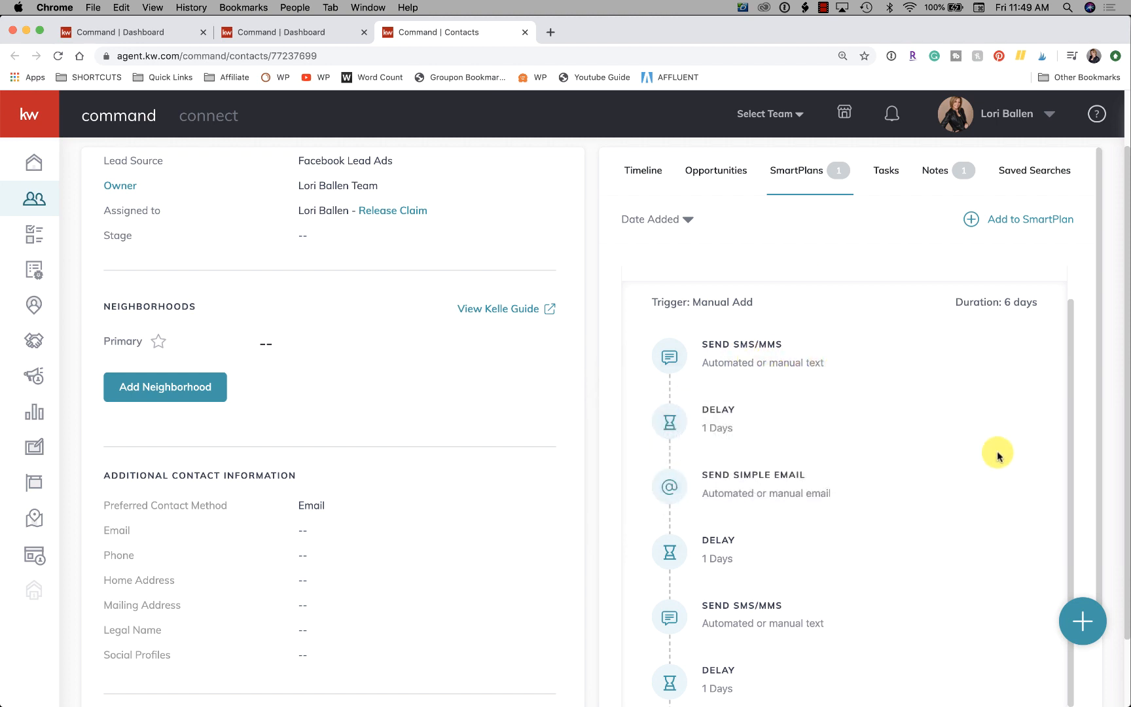
mouse_move(891, 507)
scroll(896, 508, "down", 1)
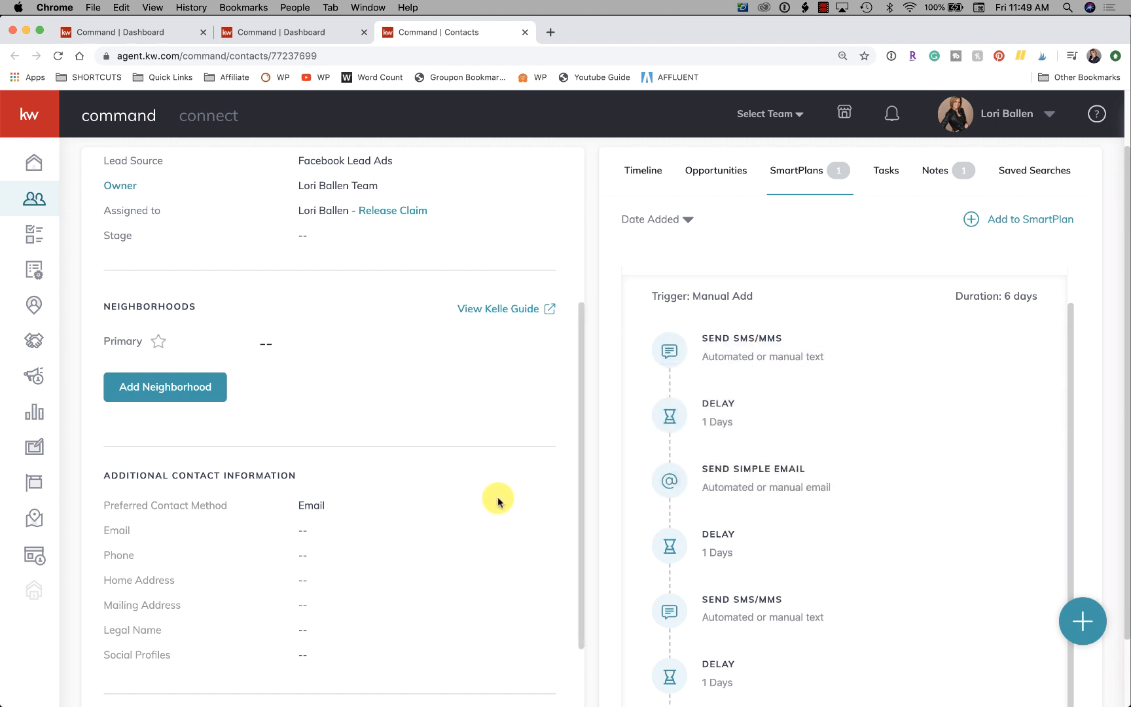
scroll(497, 501, "down", 3)
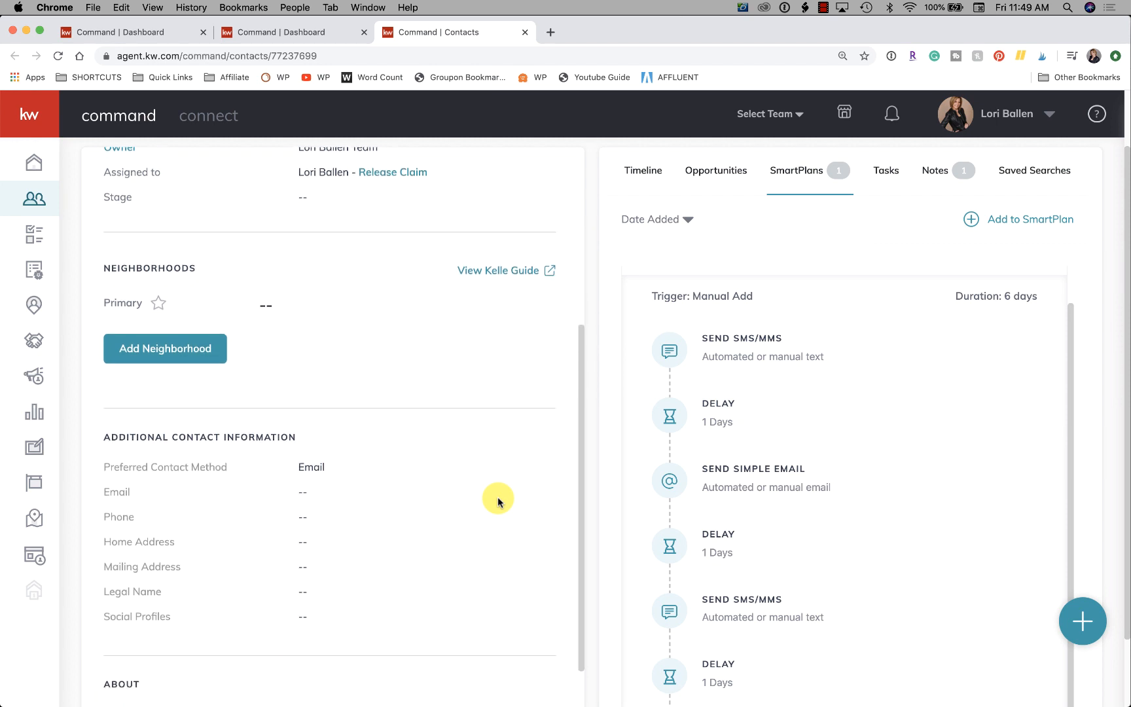
scroll(562, 532, "up", 1)
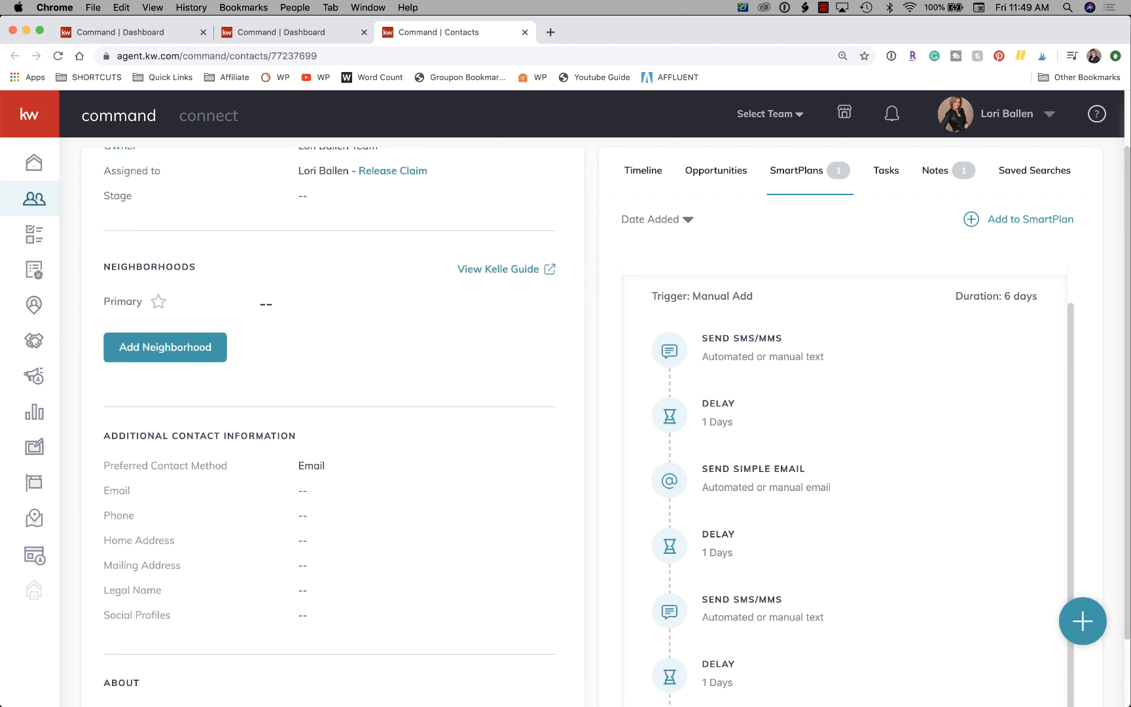
Preview the sample wording of the text and email touches in the Buyer Arrival plan, up to the second email.
mouse_move(847, 607)
scroll(848, 606, "down", 3)
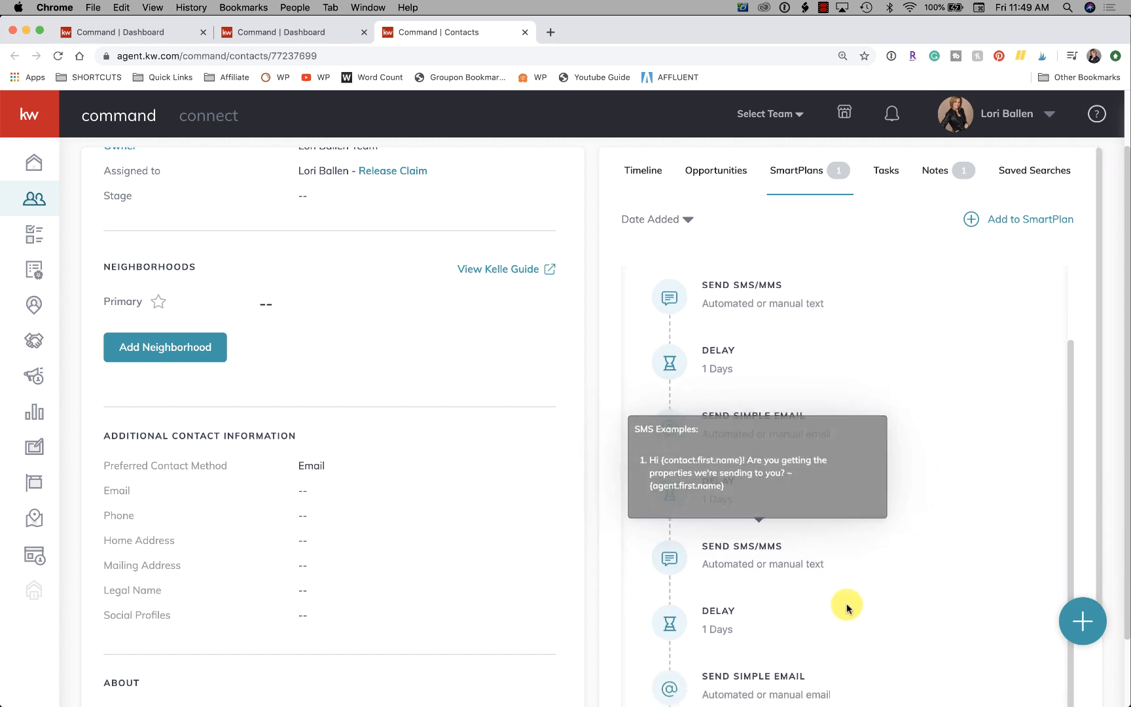
scroll(848, 600, "up", 3)
mouse_move(713, 319)
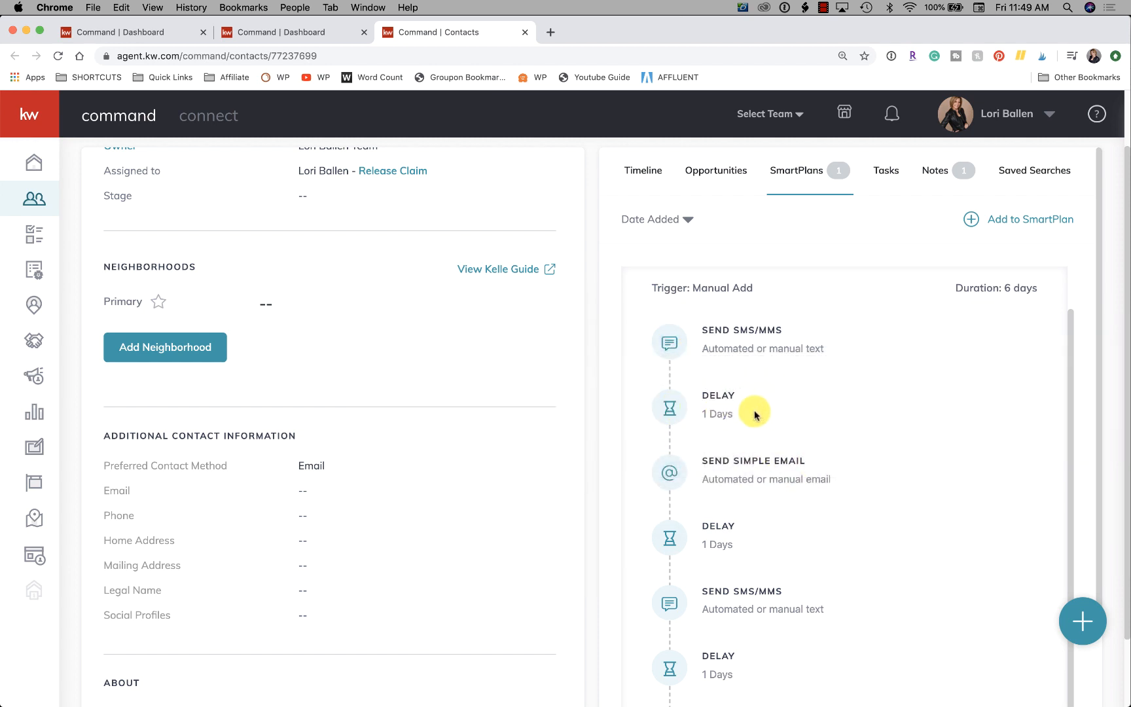
mouse_move(664, 478)
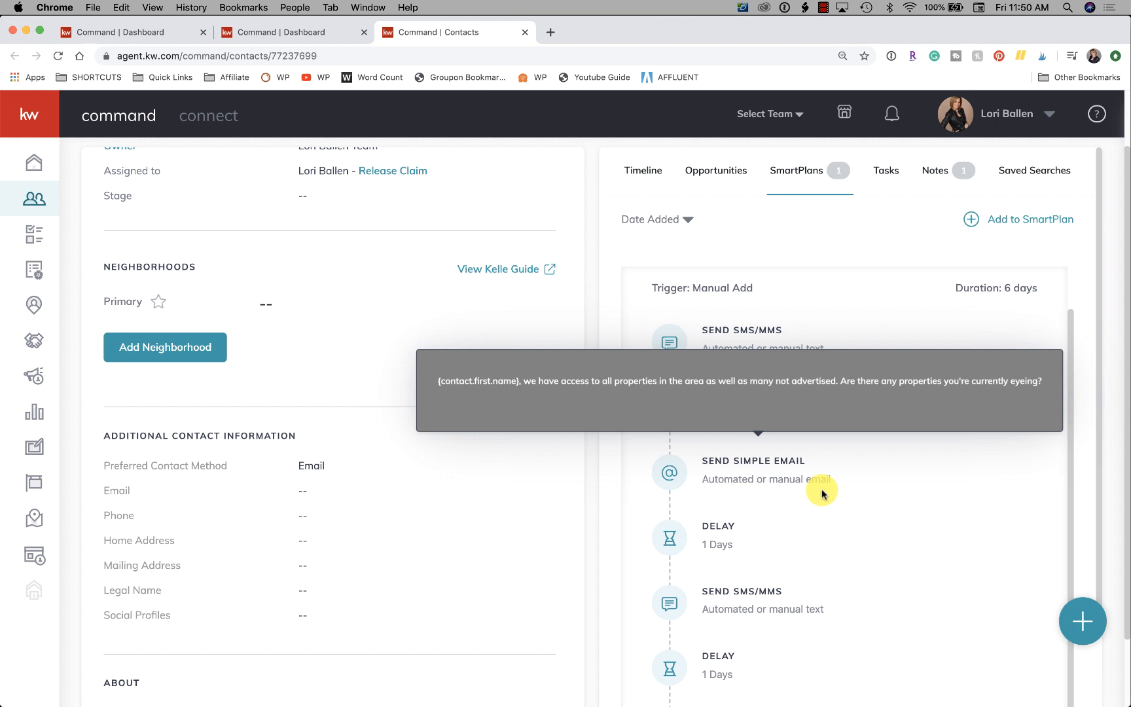
scroll(822, 494, "down", 1)
scroll(821, 491, "down", 2)
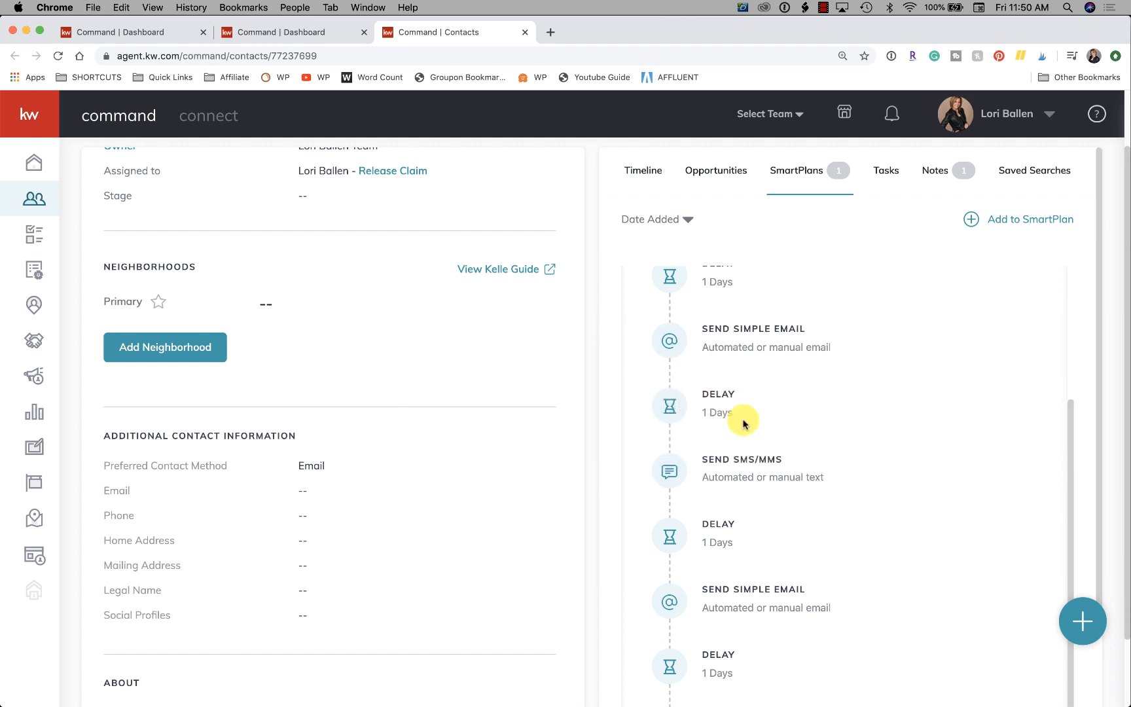
mouse_move(717, 473)
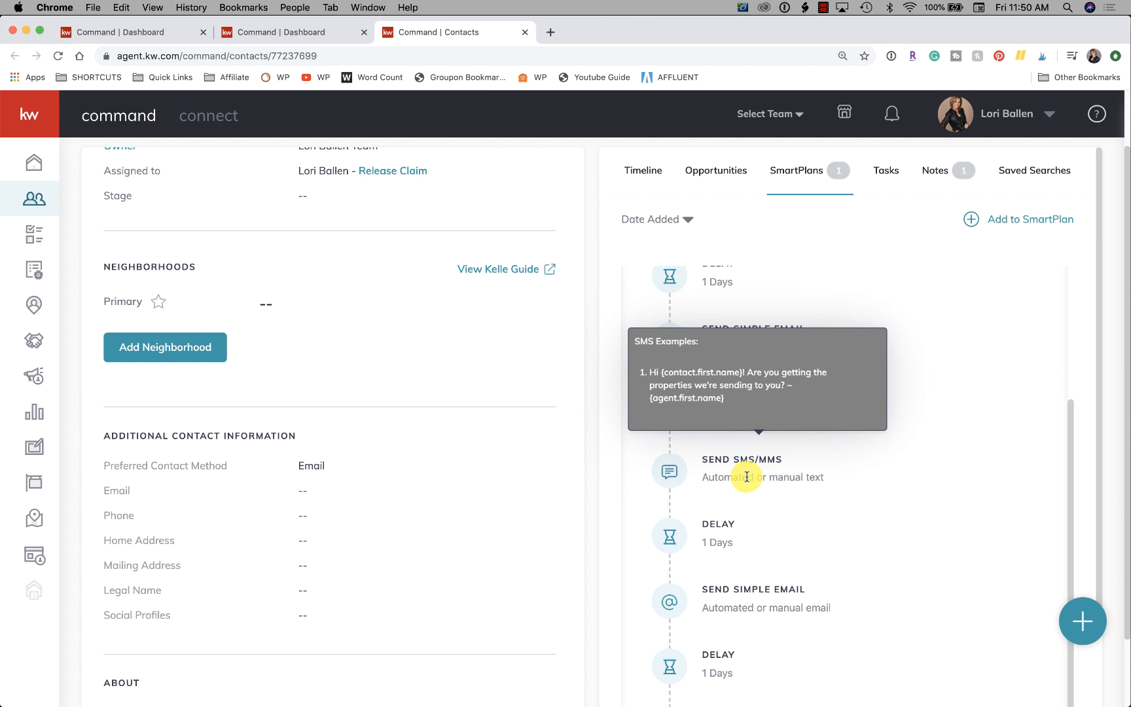
scroll(747, 475, "down", 3)
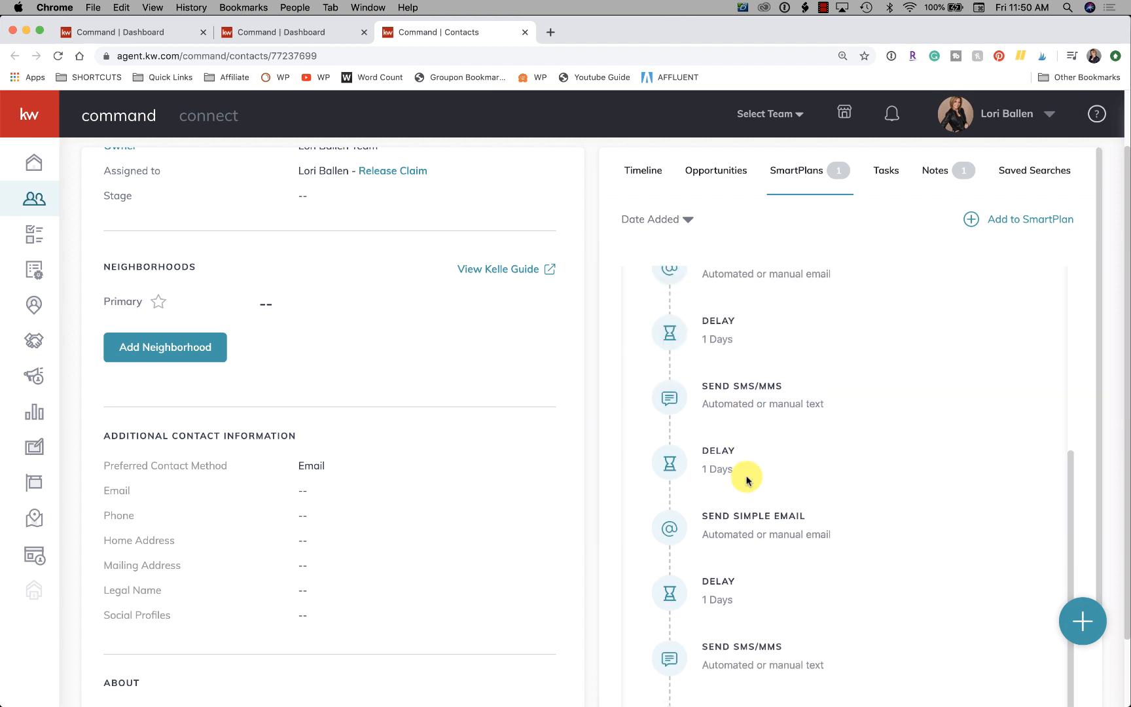
scroll(789, 470, "down", 2)
mouse_move(805, 510)
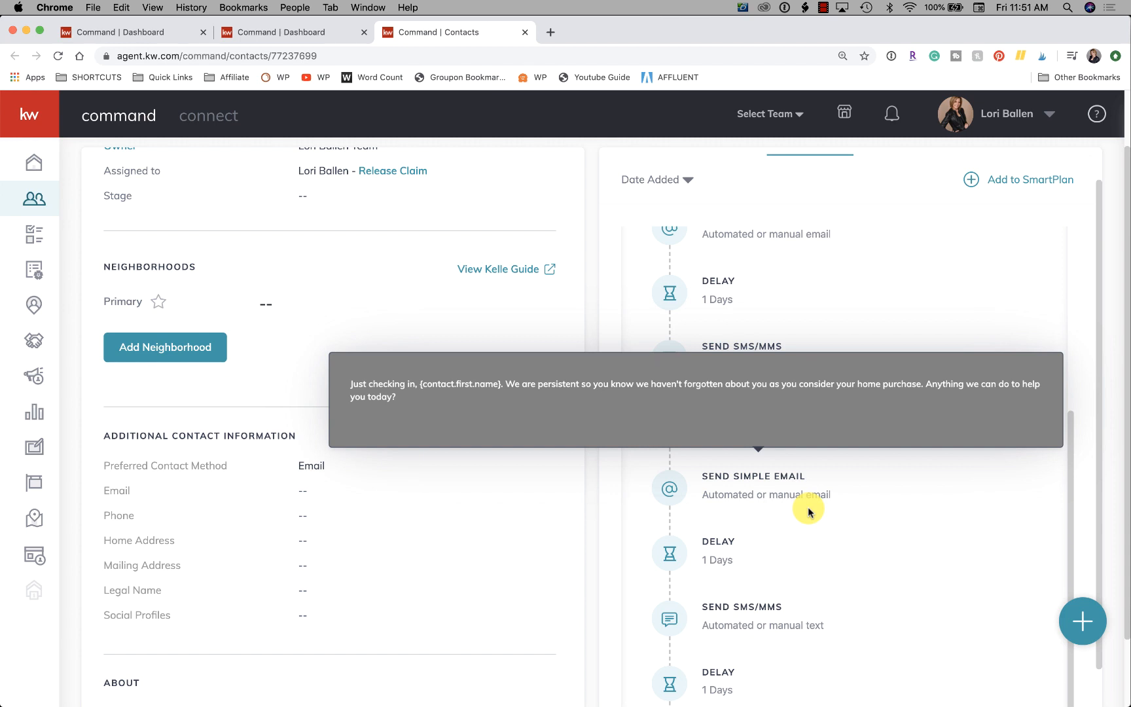
Preview the wording of the plan's final text and final email, and return to the plan's summary row.
scroll(808, 506, "down", 1)
scroll(687, 518, "down", 1)
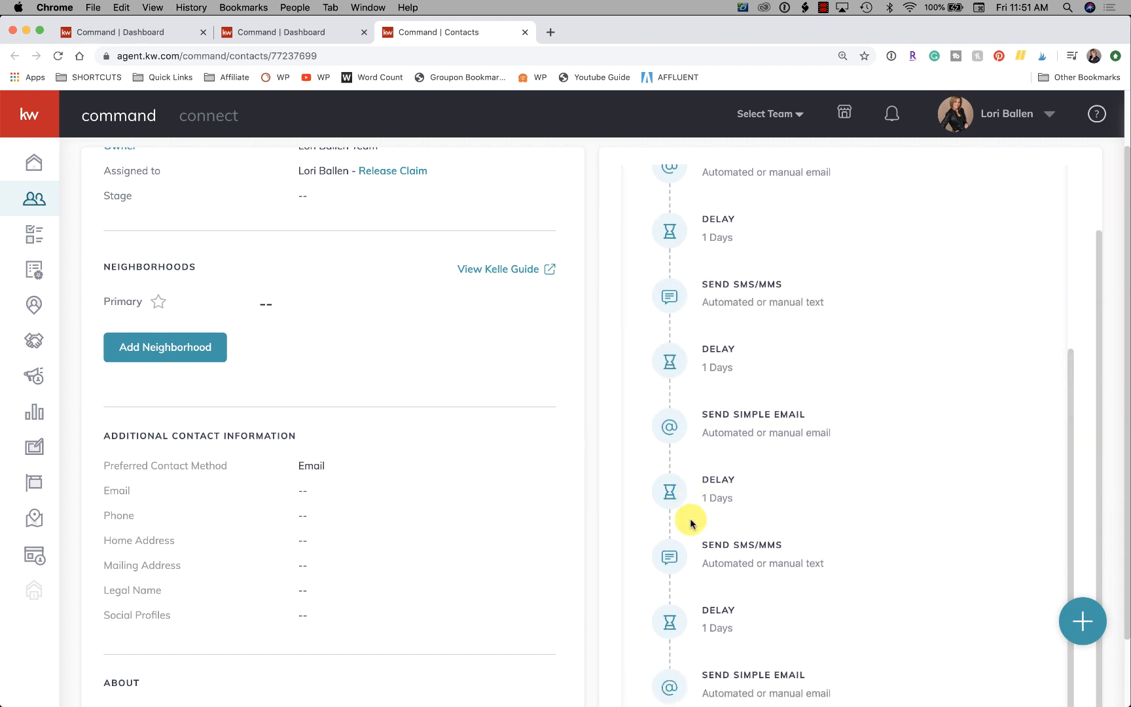
scroll(691, 522, "down", 1)
mouse_move(722, 522)
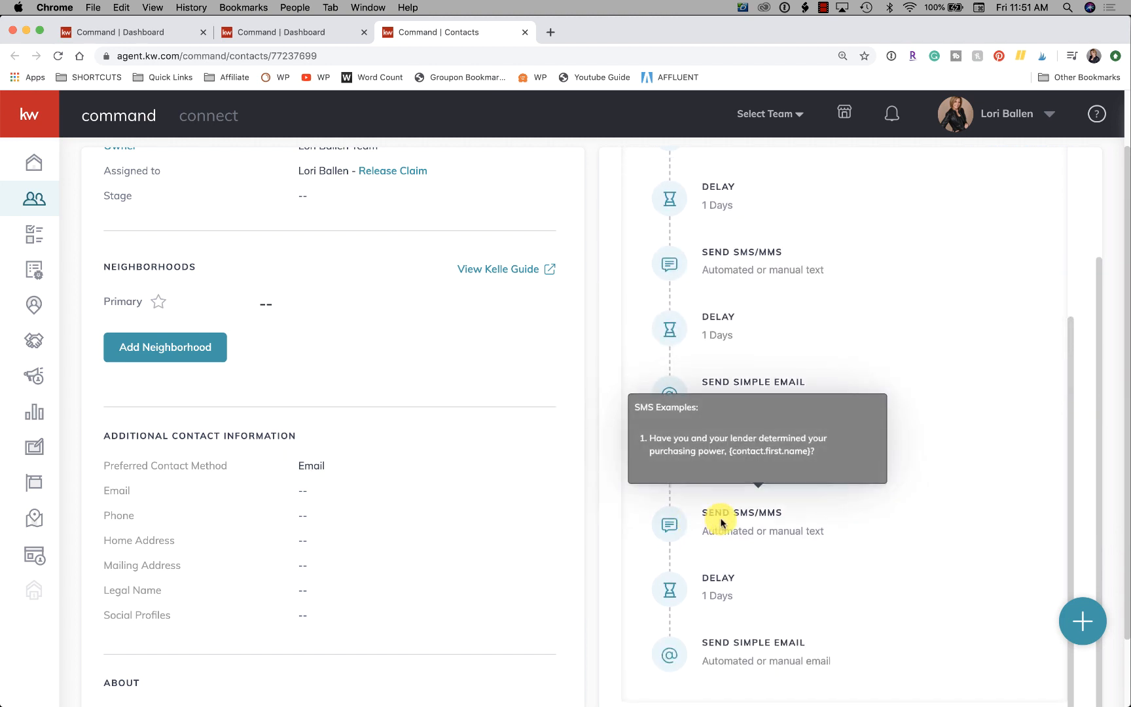
scroll(720, 517, "down", 2)
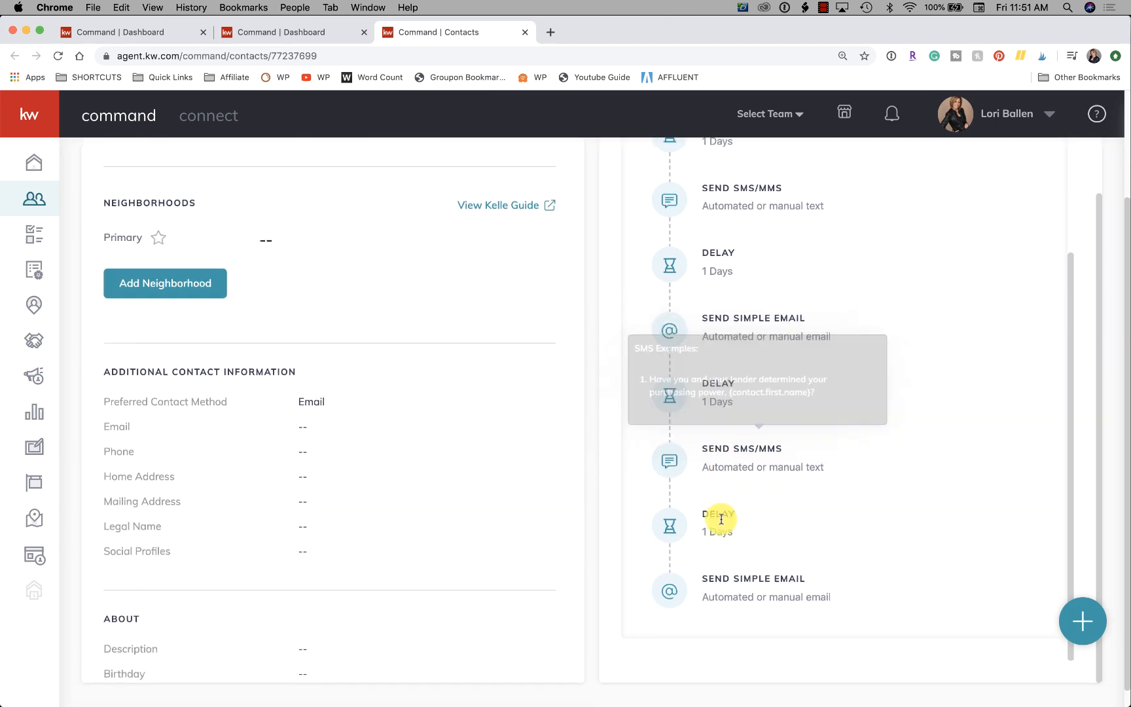
scroll(720, 520, "up", 4)
scroll(715, 492, "down", 5)
scroll(715, 489, "up", 5)
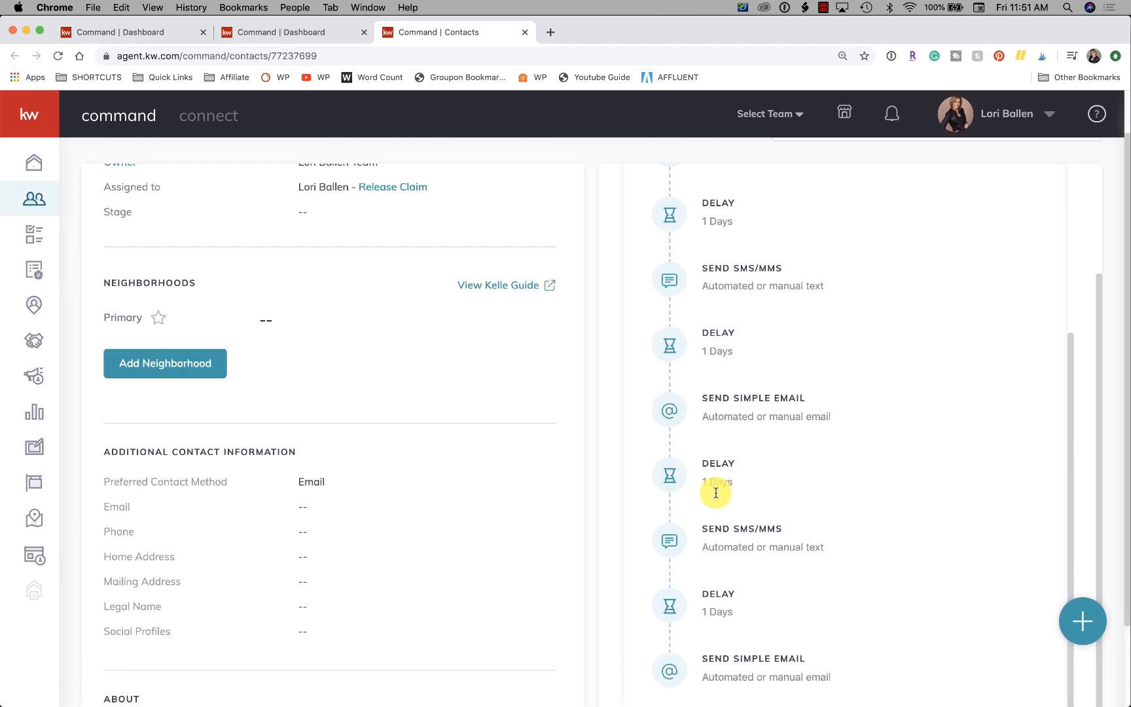
scroll(716, 494, "down", 3)
scroll(715, 496, "down", 1)
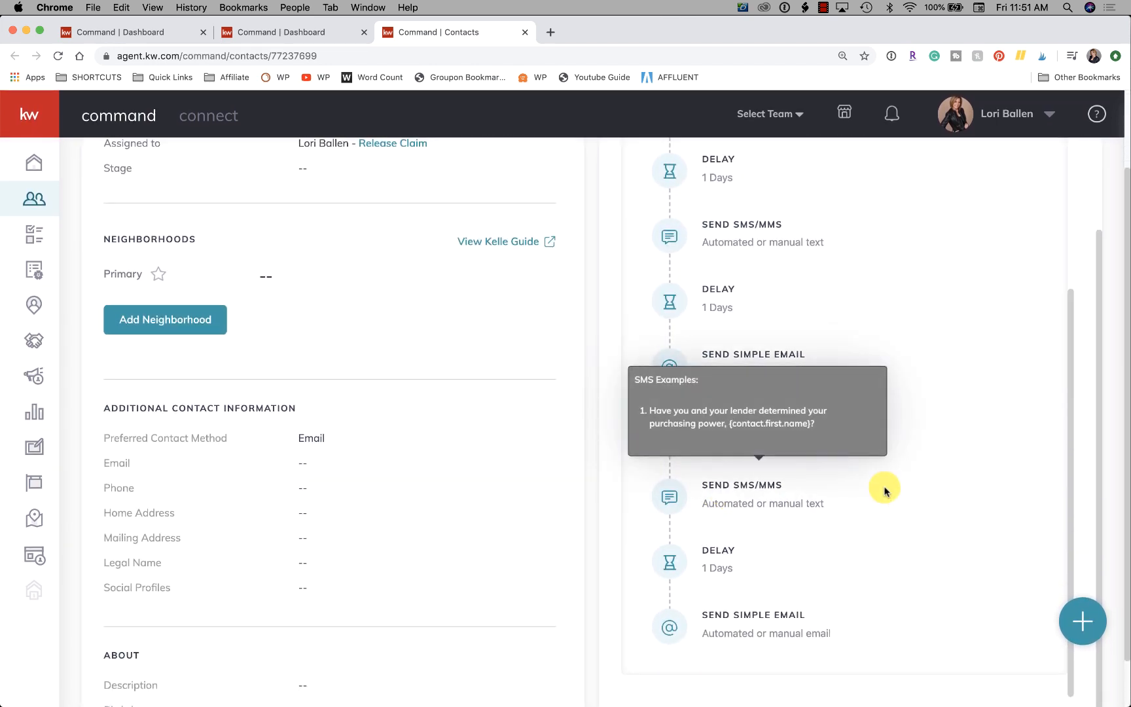
mouse_move(755, 613)
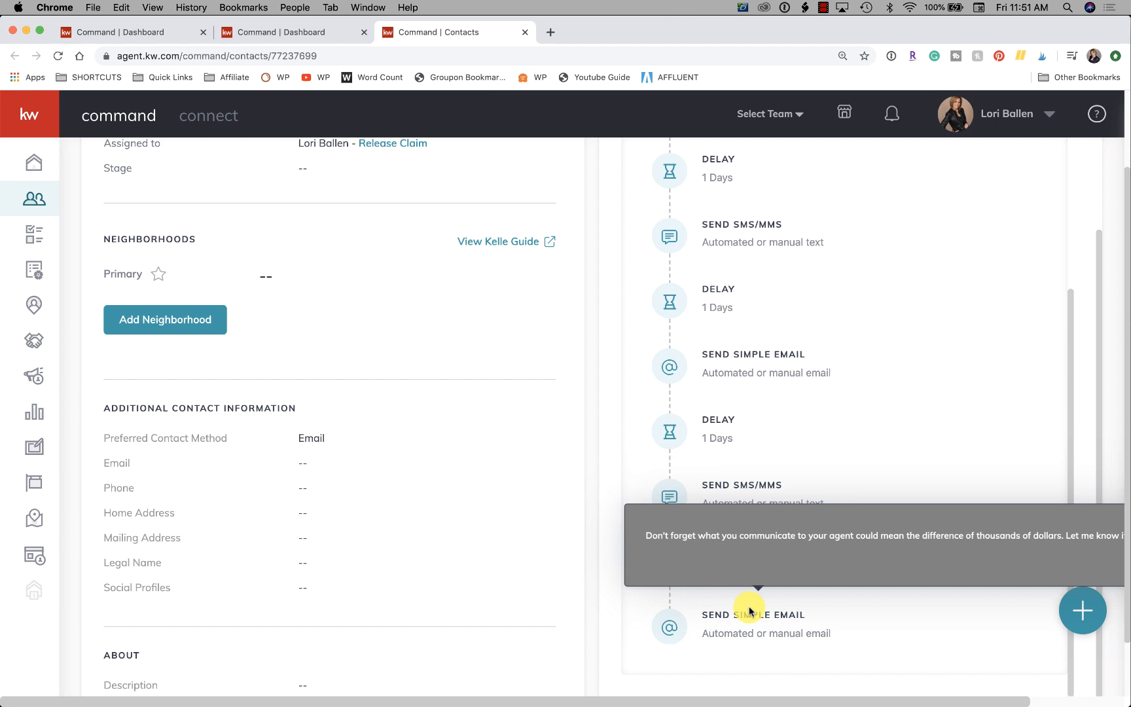
scroll(749, 611, "down", 3)
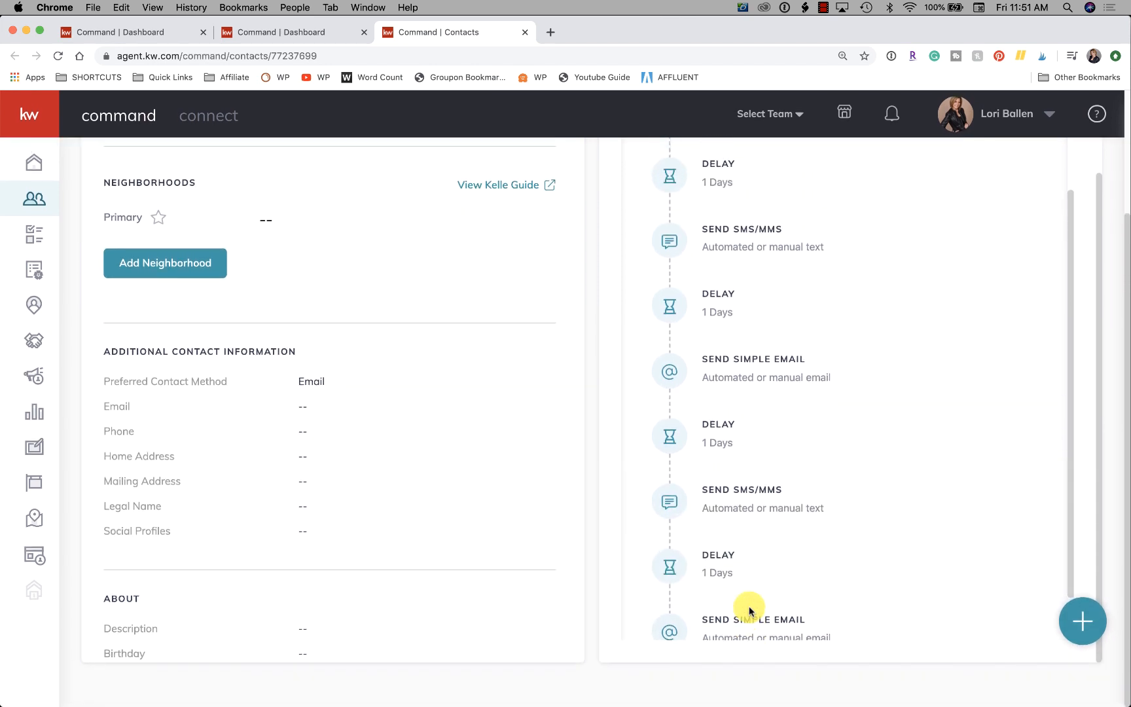
scroll(750, 611, "down", 5)
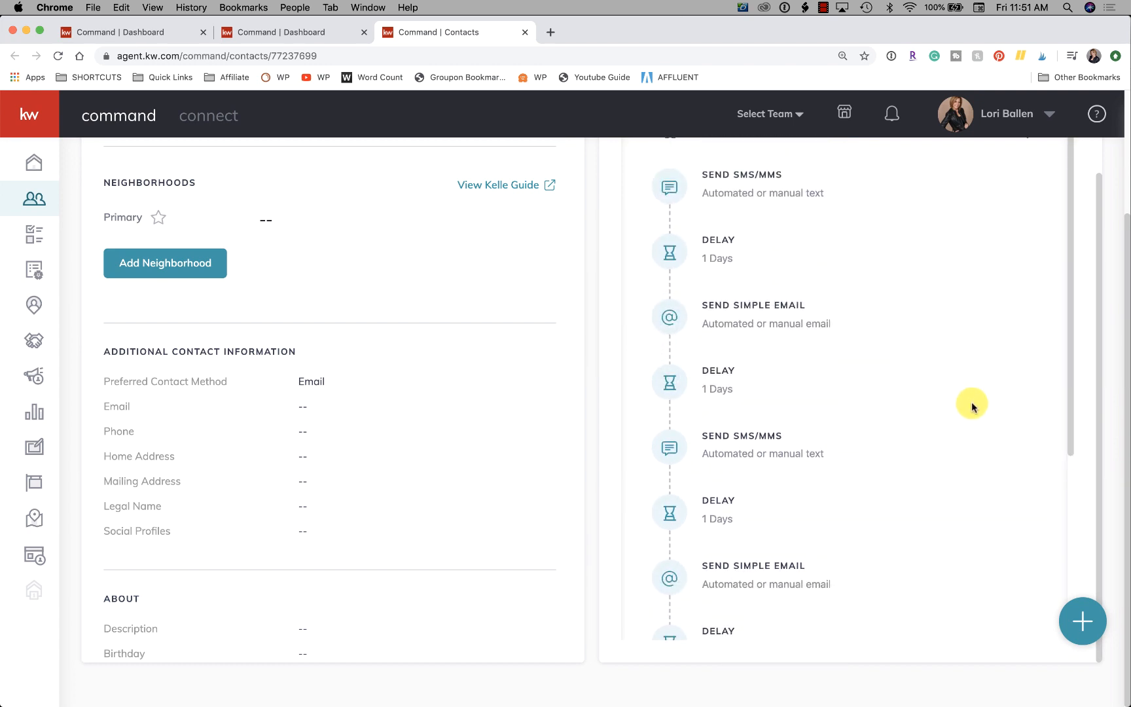
scroll(971, 406, "up", 6)
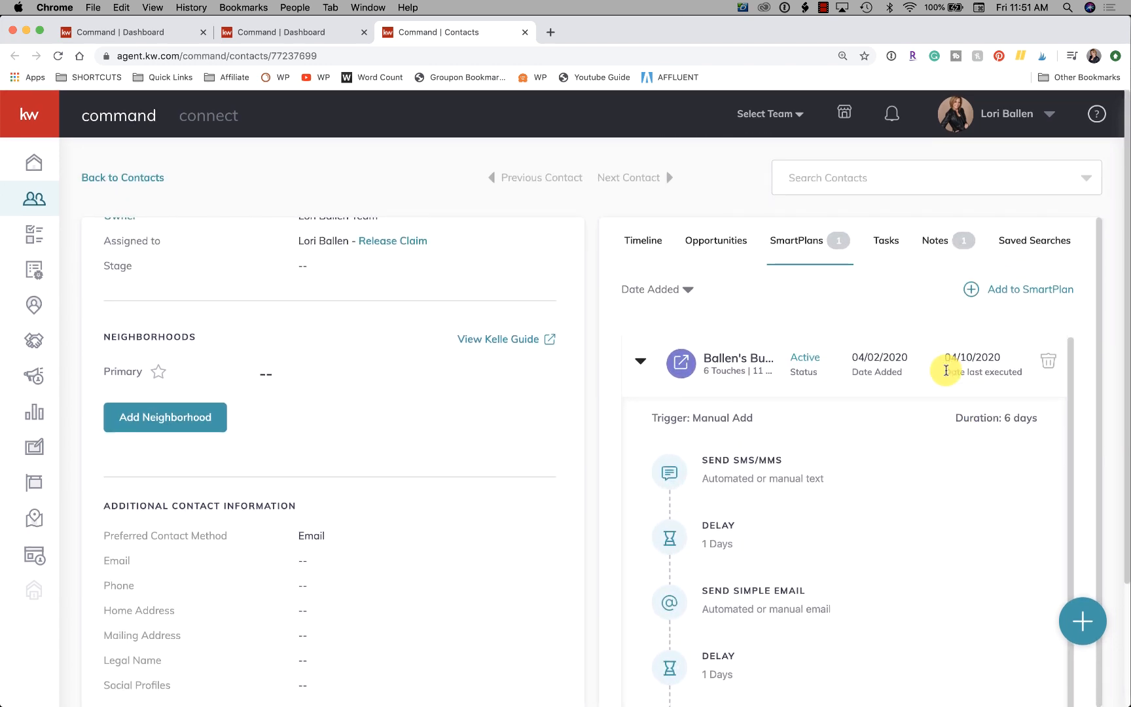
Collapse the plan's details and open the My SmartPlans page to review the list of People Plans.
left_click(794, 243)
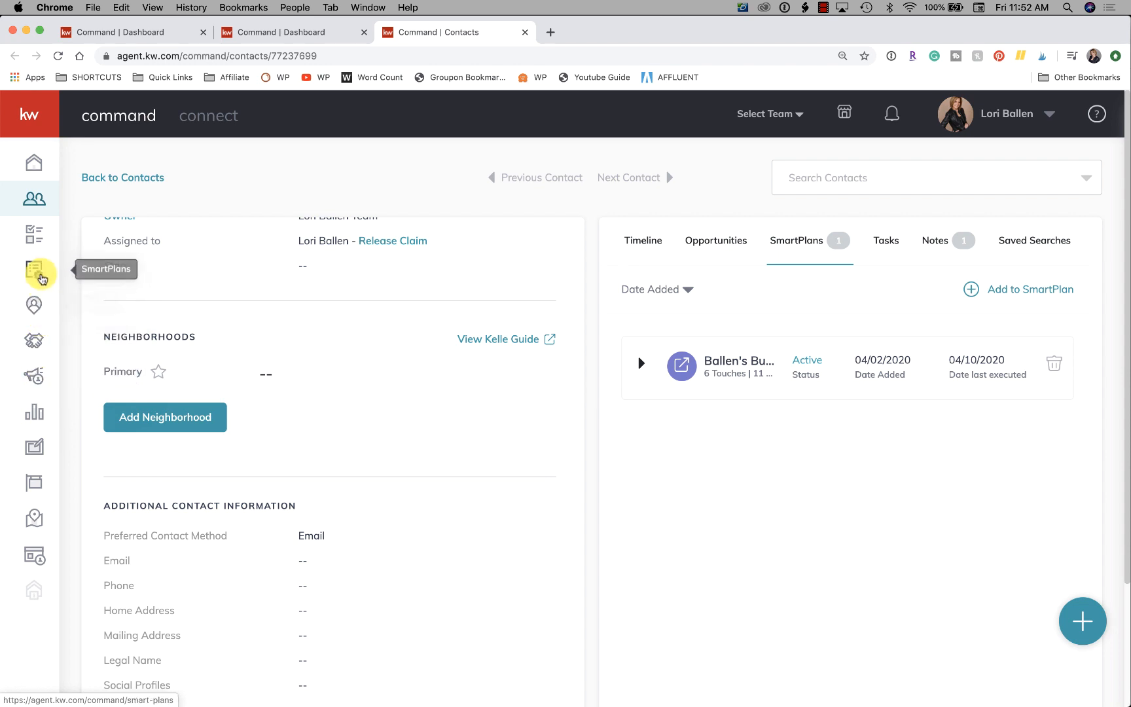
left_click(38, 270)
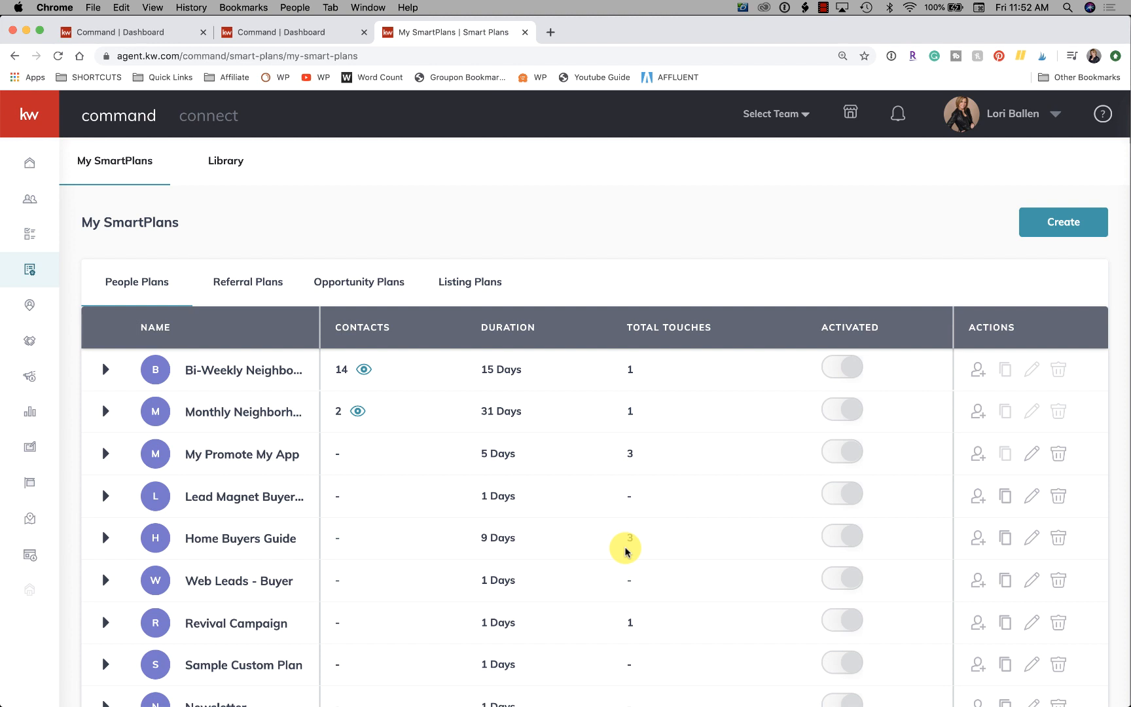
scroll(625, 551, "down", 4)
scroll(625, 552, "up", 3)
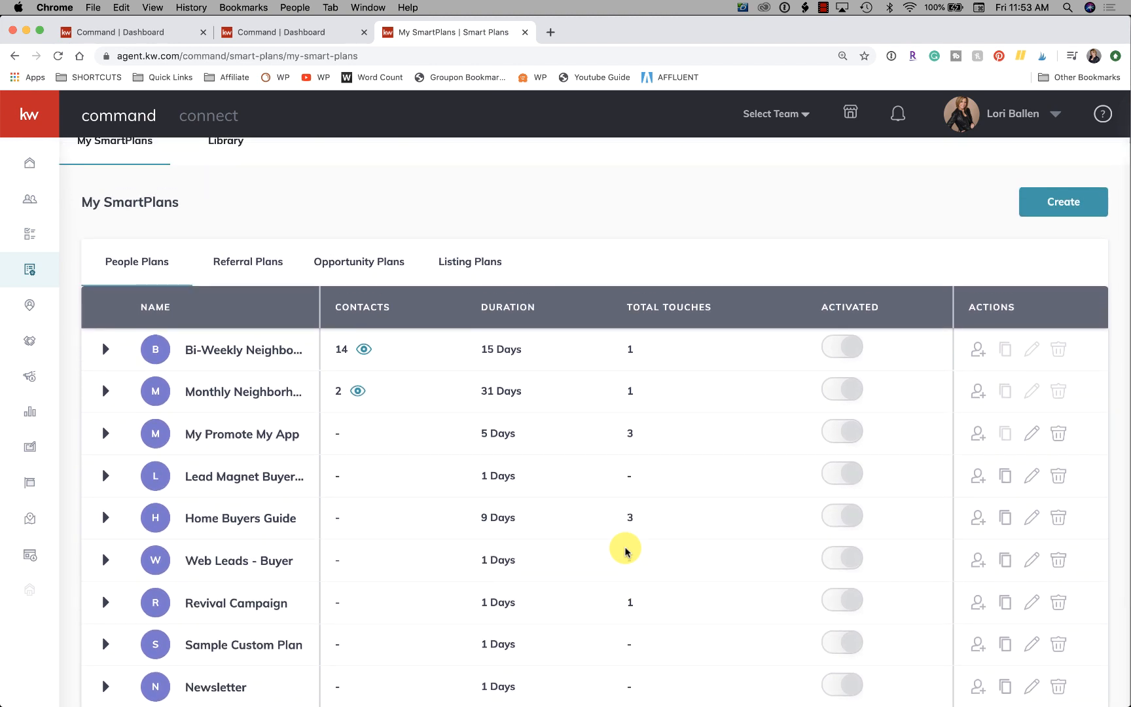
scroll(625, 552, "up", 1)
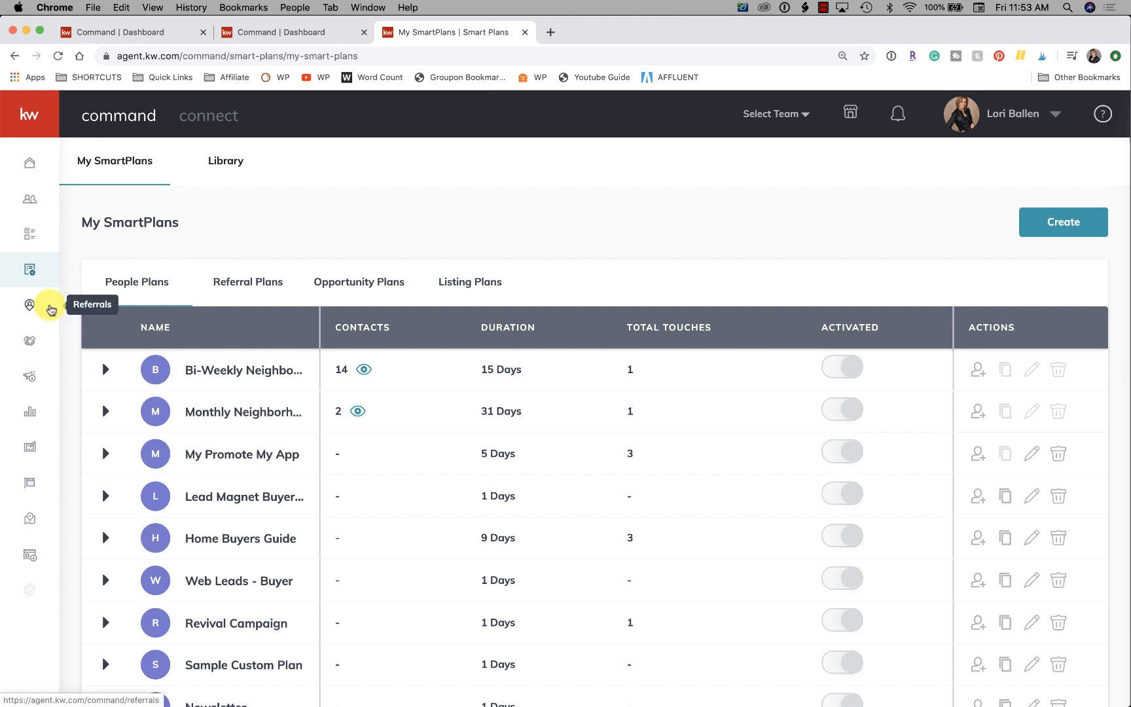
Open the Campaigns page in a new browser tab and switch to it.
right_click(31, 375)
left_click(53, 381)
left_click(644, 30)
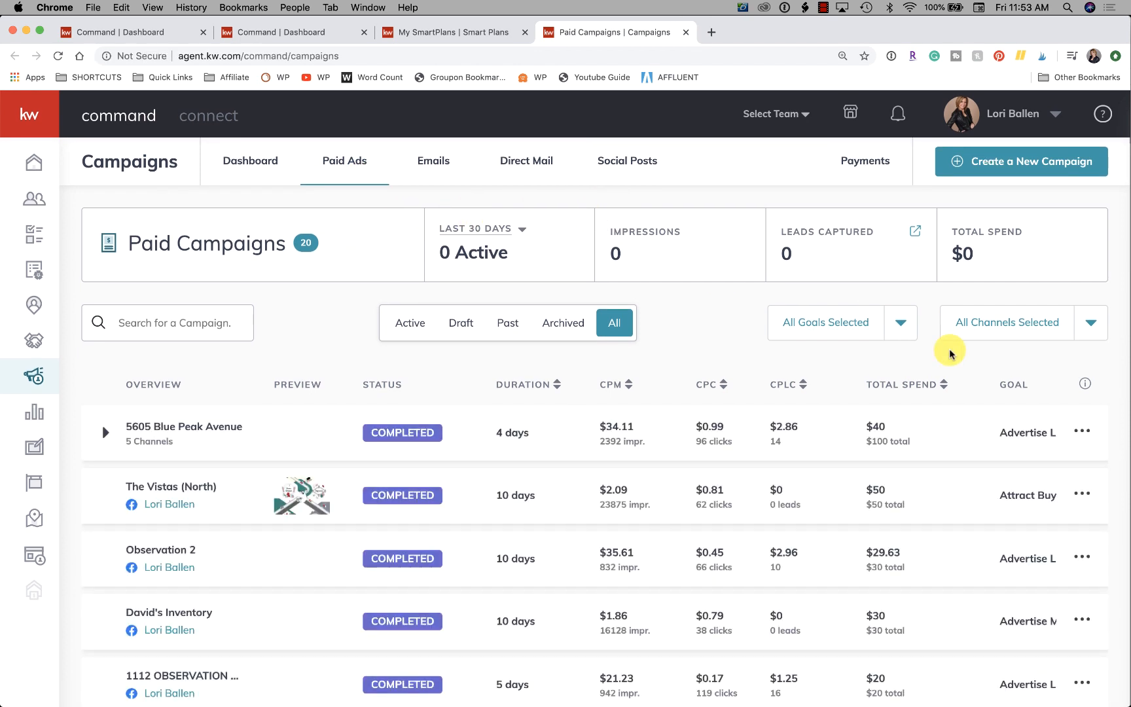
Examine the paid campaigns list, including each ad's status, duration, cost per click, leads and total spend.
scroll(531, 434, "down", 2)
scroll(534, 432, "down", 1)
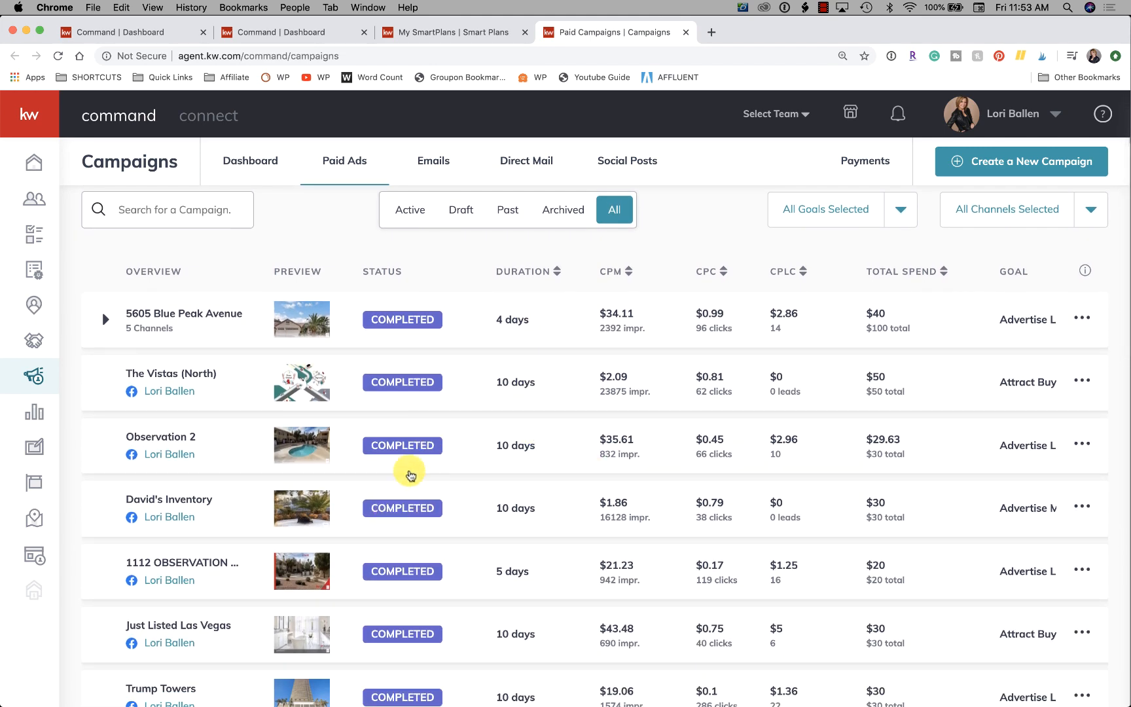
scroll(870, 479, "down", 15)
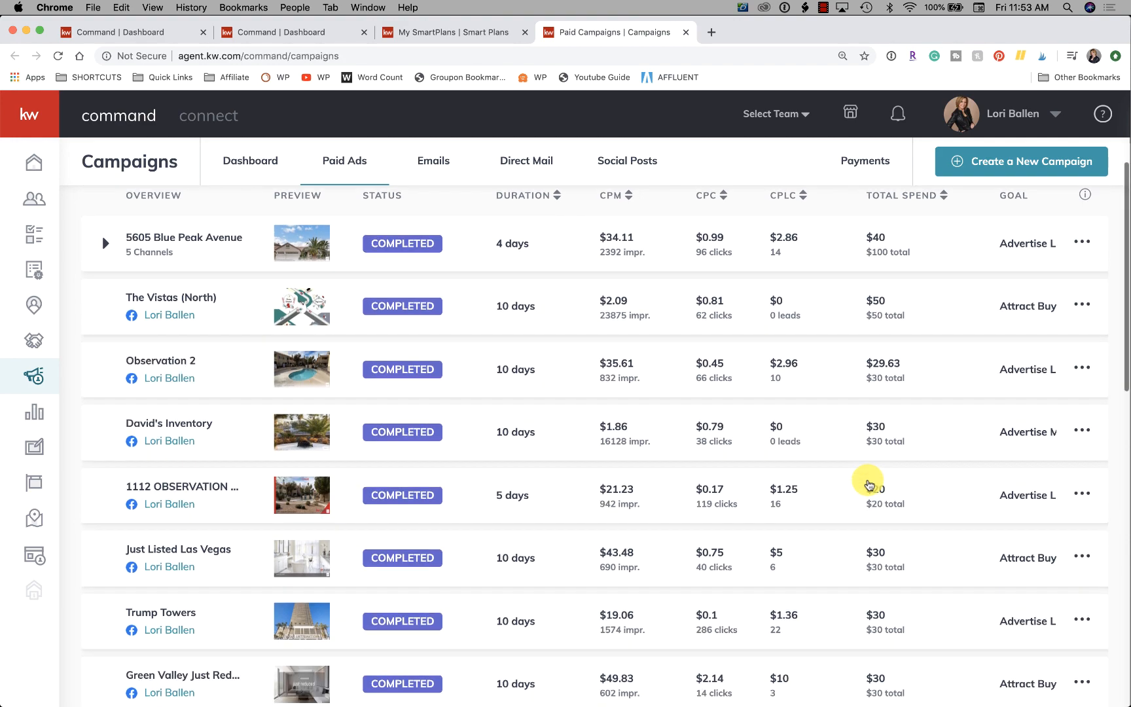
scroll(867, 483, "up", 5)
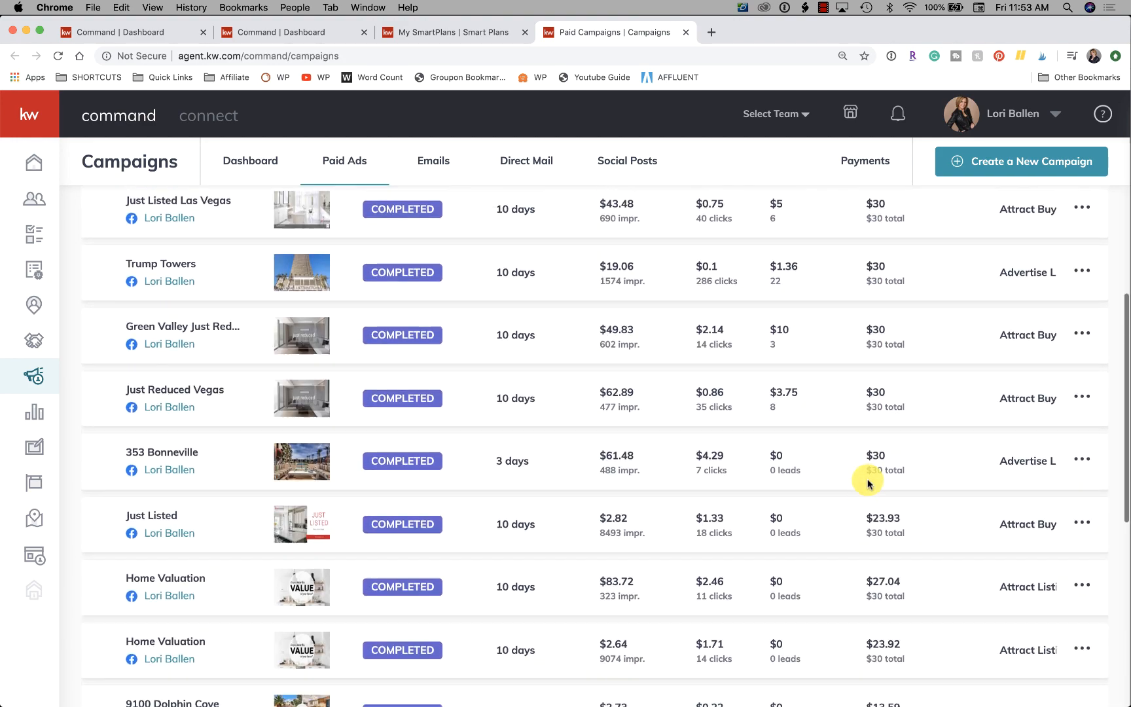
scroll(867, 484, "down", 9)
scroll(867, 484, "up", 12)
scroll(868, 485, "up", 10)
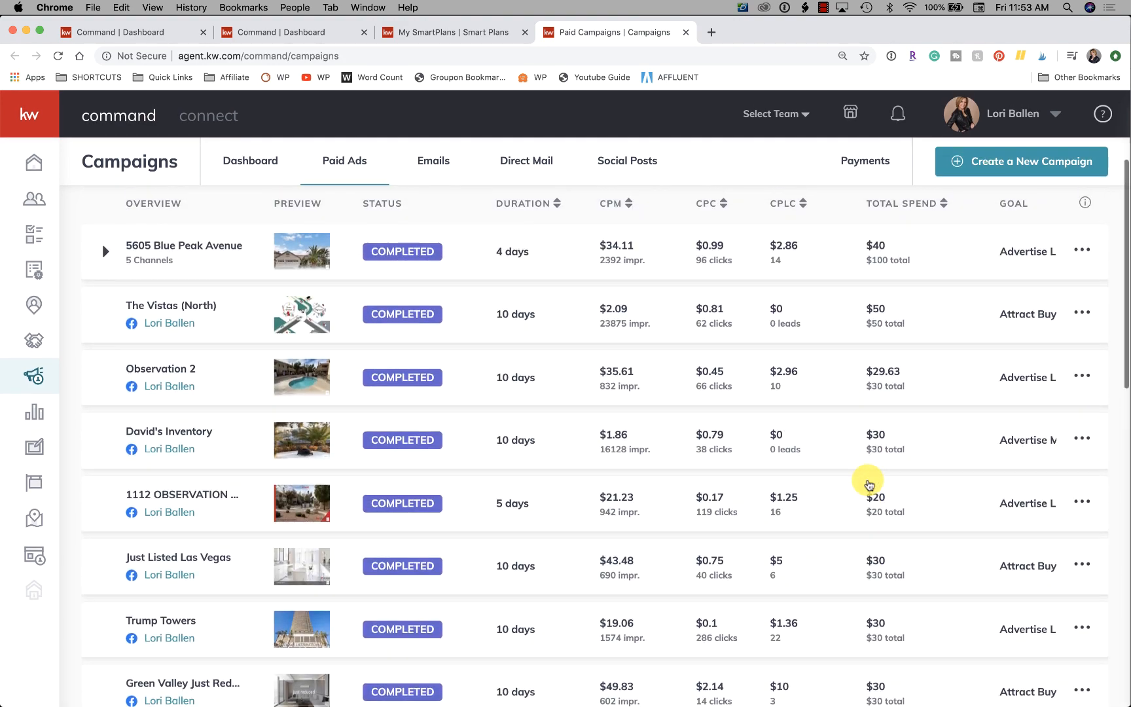
scroll(868, 484, "down", 5)
scroll(869, 483, "down", 2)
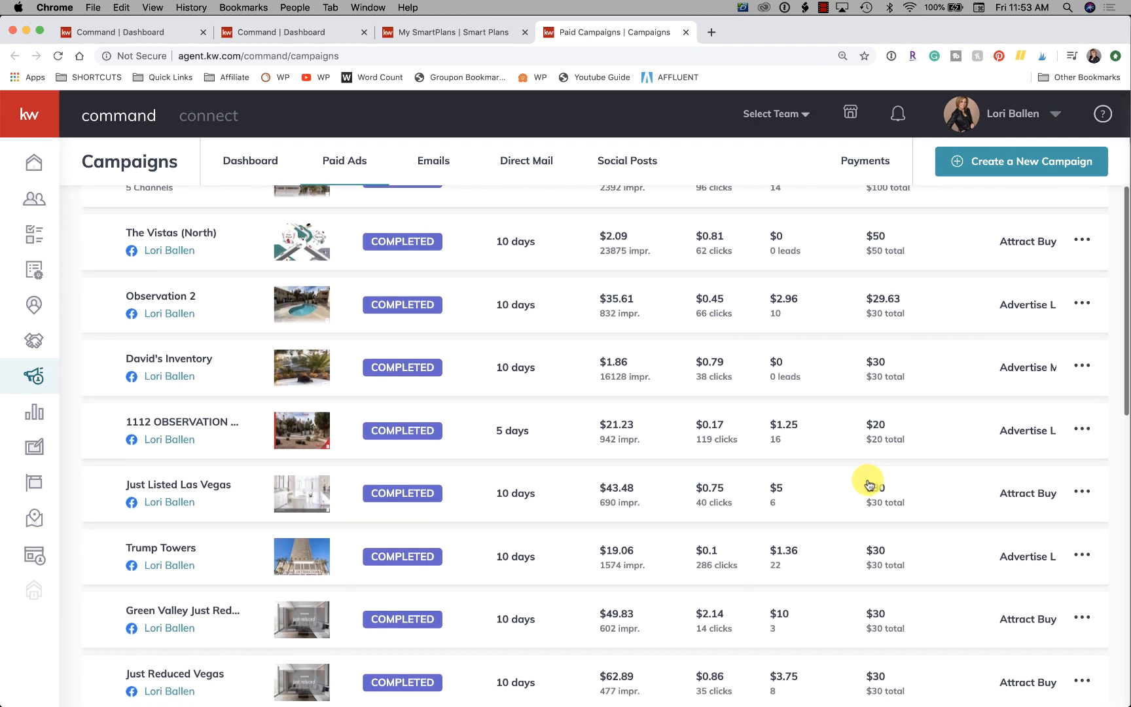
scroll(850, 471, "up", 1)
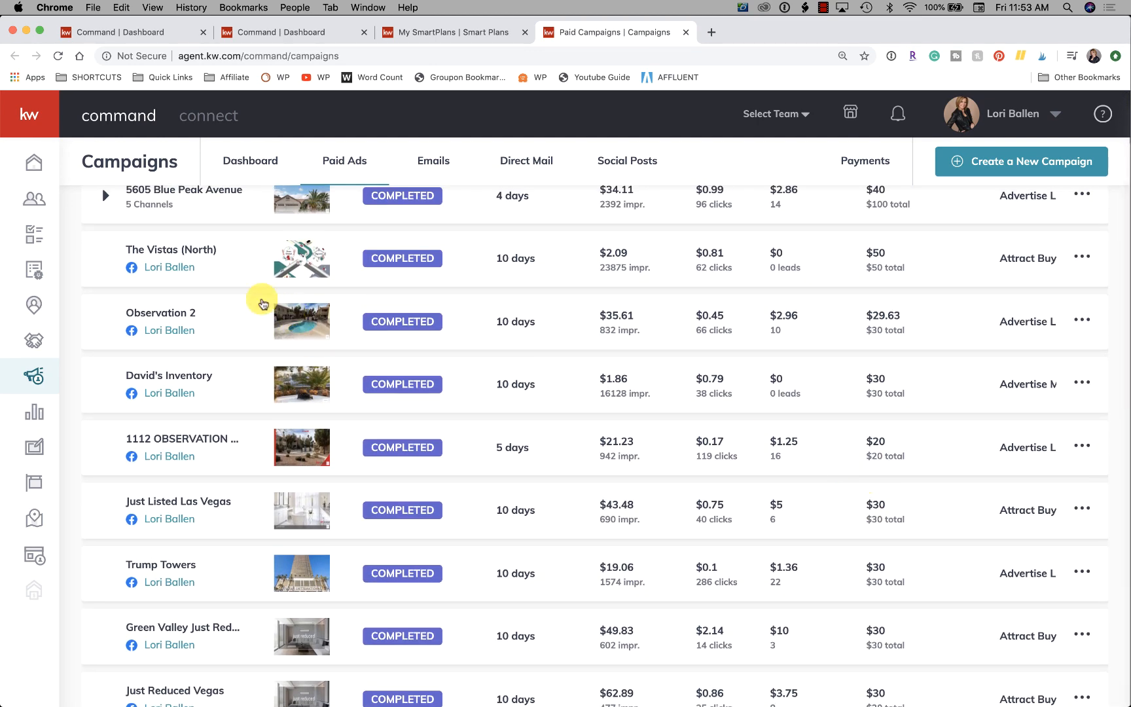
Open the Facebook ad preview of the Observation 2 campaign and review its text, image and link area.
left_click(166, 335)
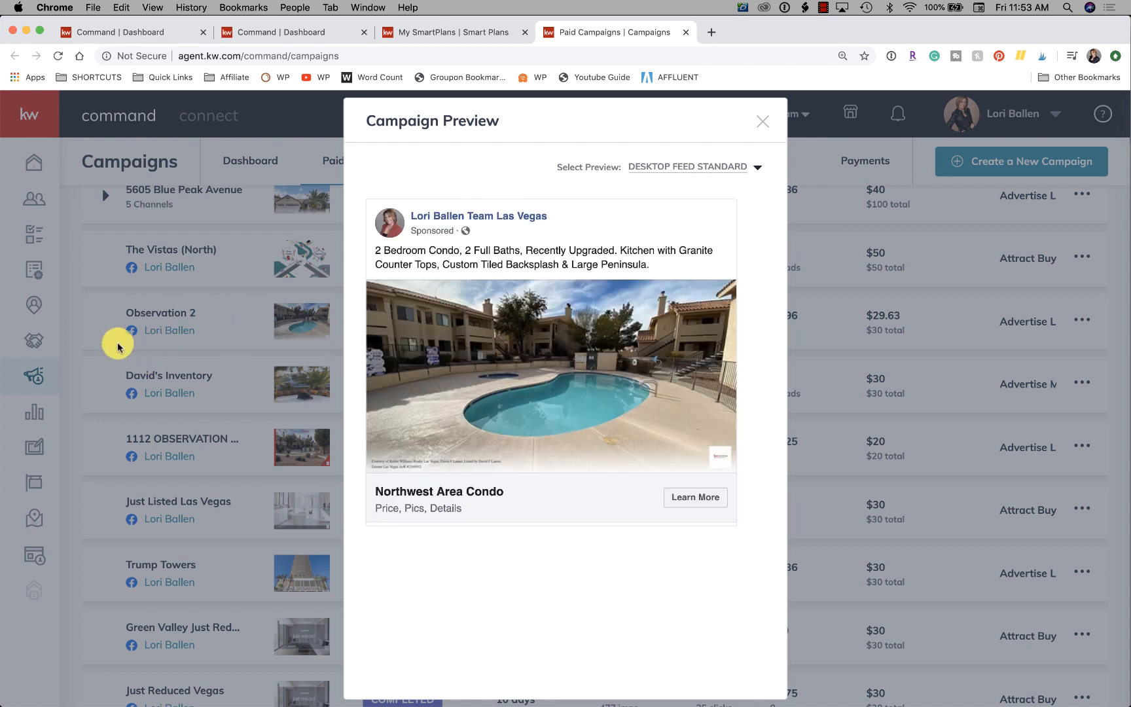
scroll(580, 312, "down", 1)
scroll(579, 313, "down", 2)
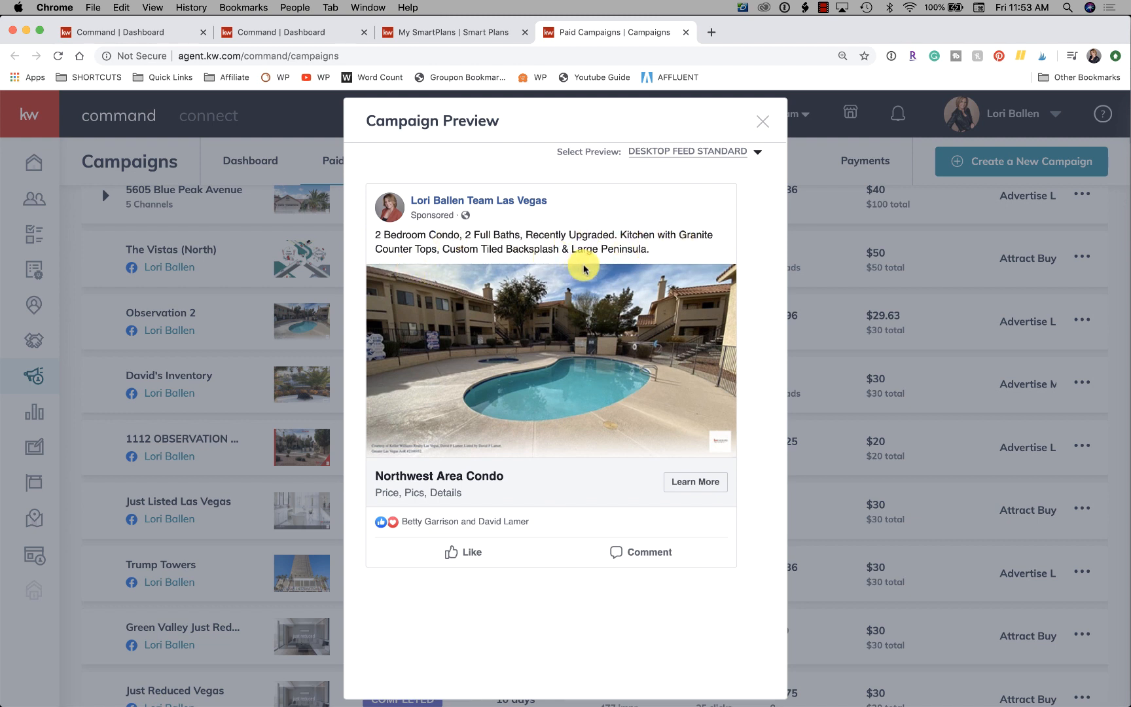
scroll(592, 314, "down", 3)
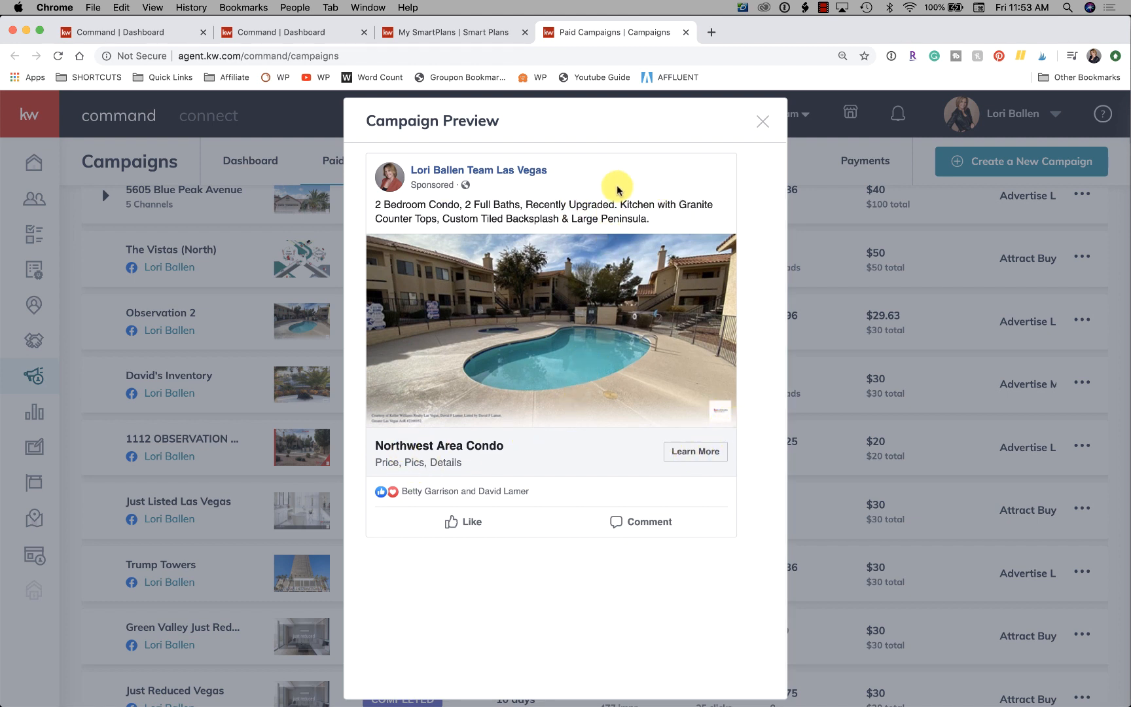
Open ballenvegas.com in a new browser tab and view the details of the $165,000 Observation Drive listing.
left_click(712, 32)
type("ballen")
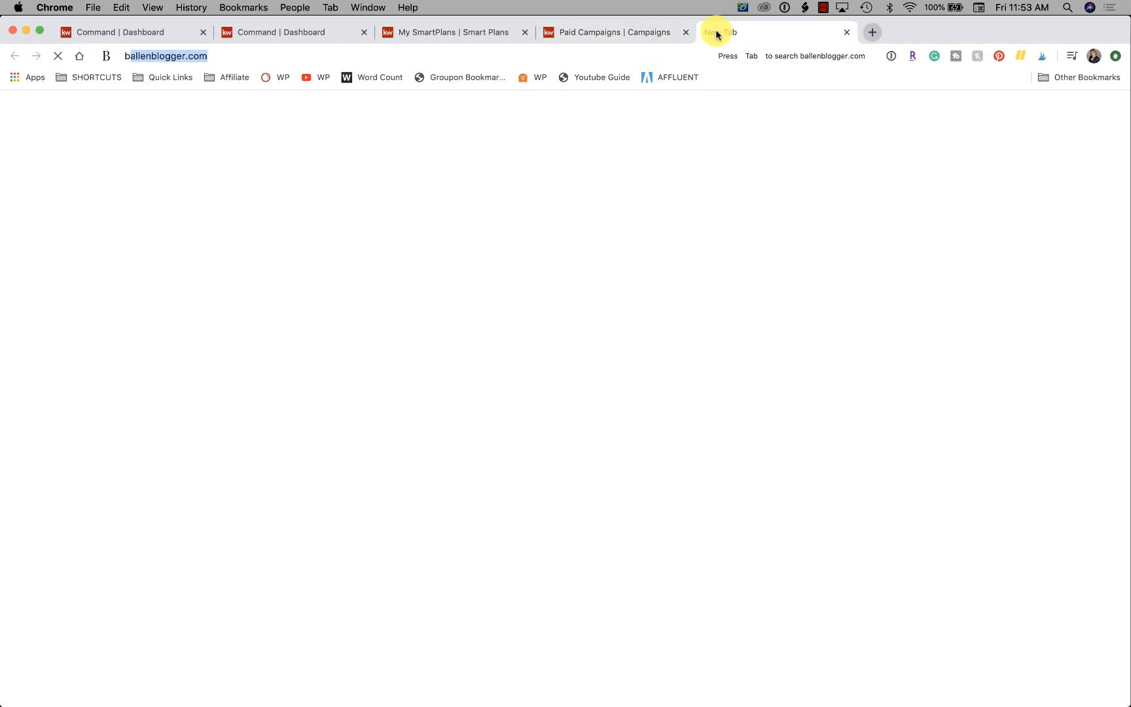
type("vegas")
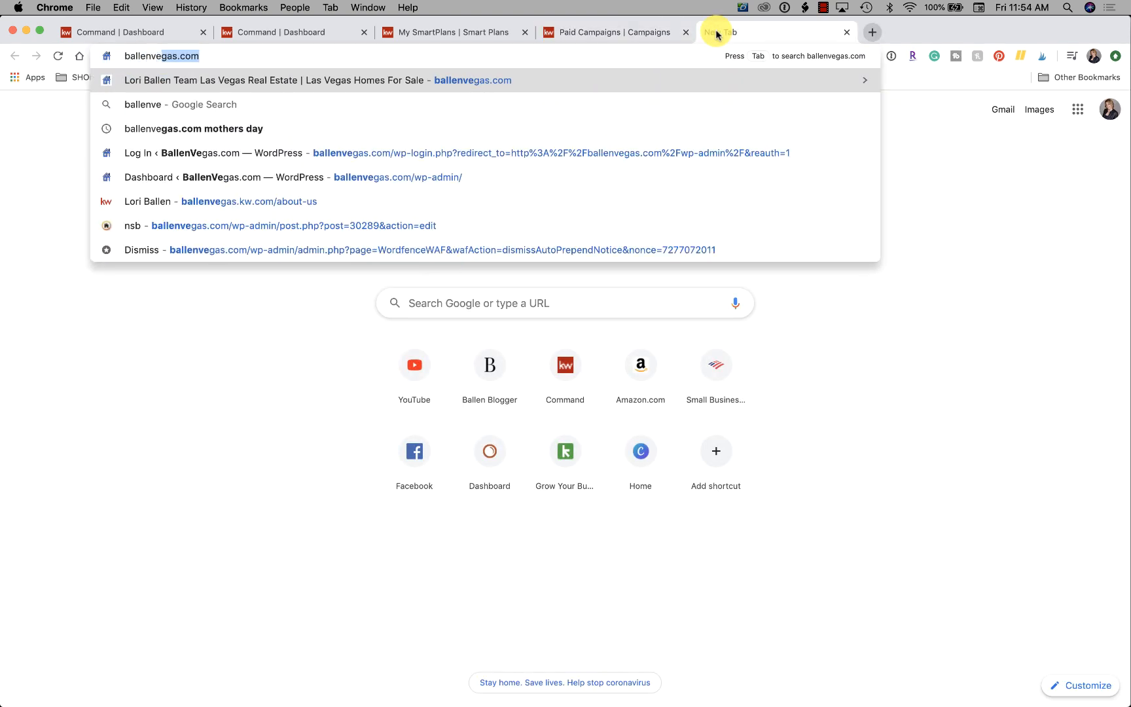
key("Return")
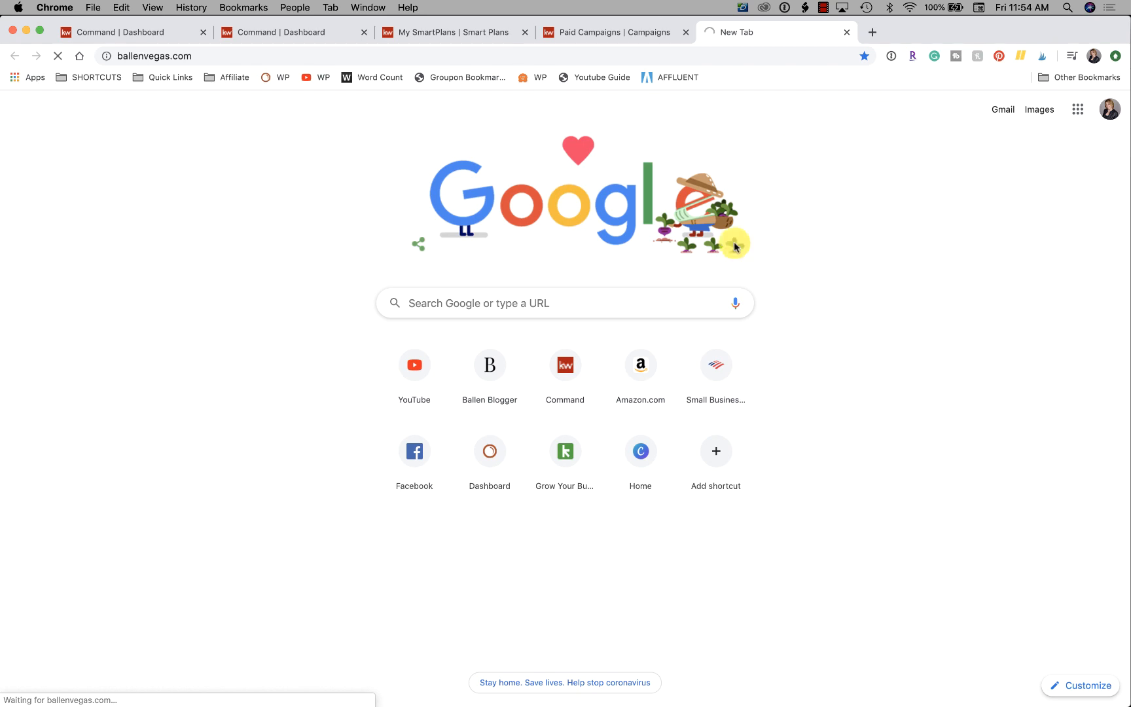
scroll(629, 371, "down", 5)
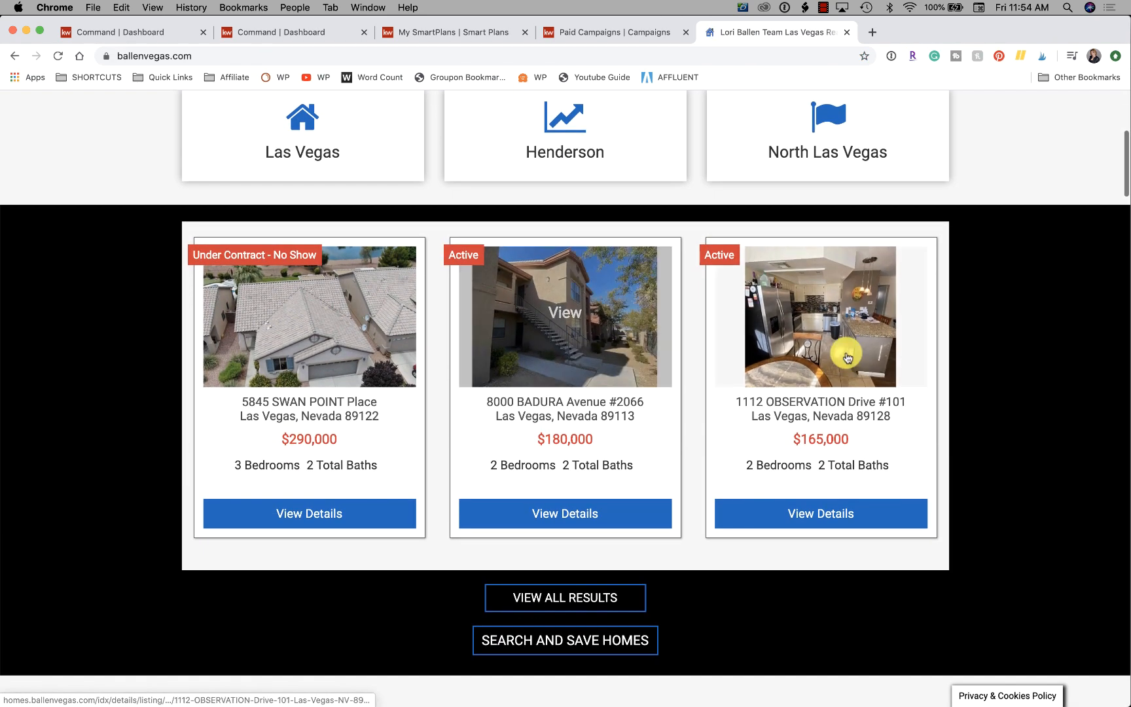
left_click(829, 339)
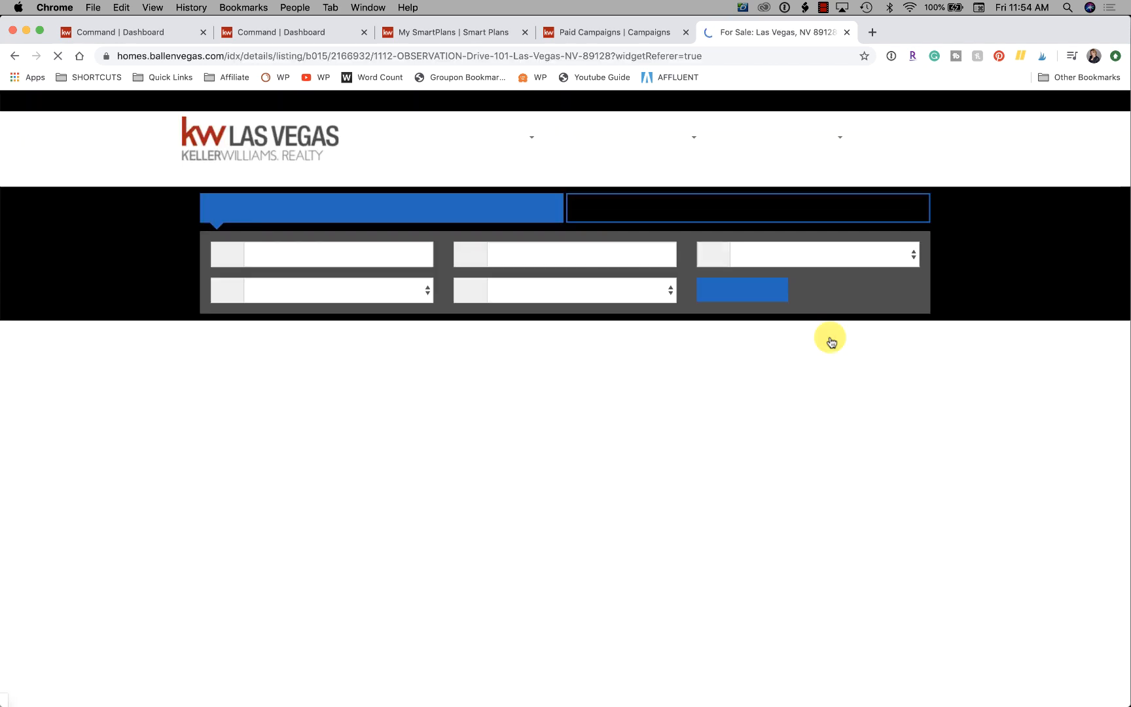
Review the Observation Drive listing's price and property details, and return to the My SmartPlans page.
scroll(829, 339, "down", 3)
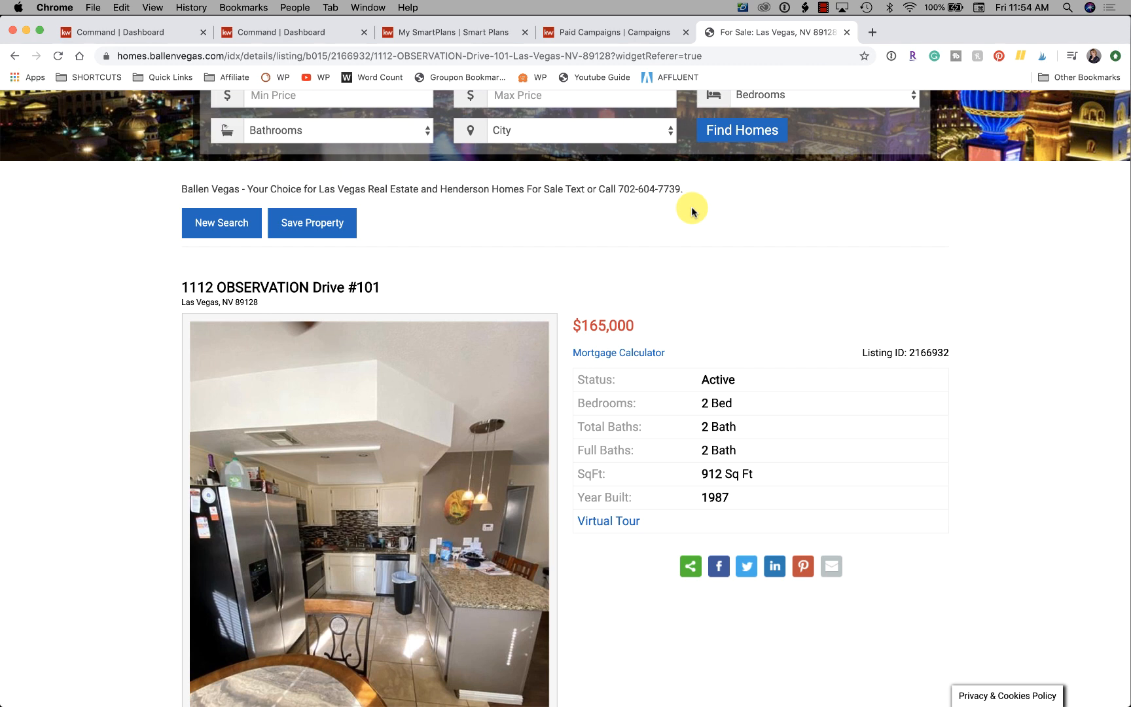
left_click(299, 35)
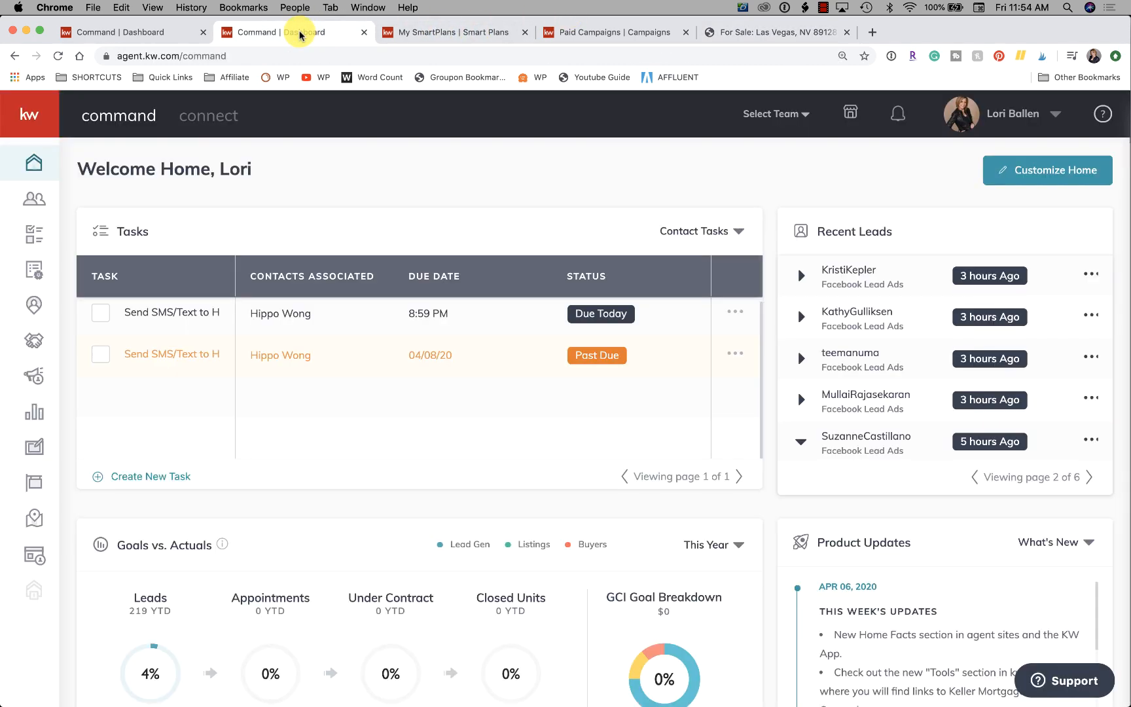
left_click(459, 34)
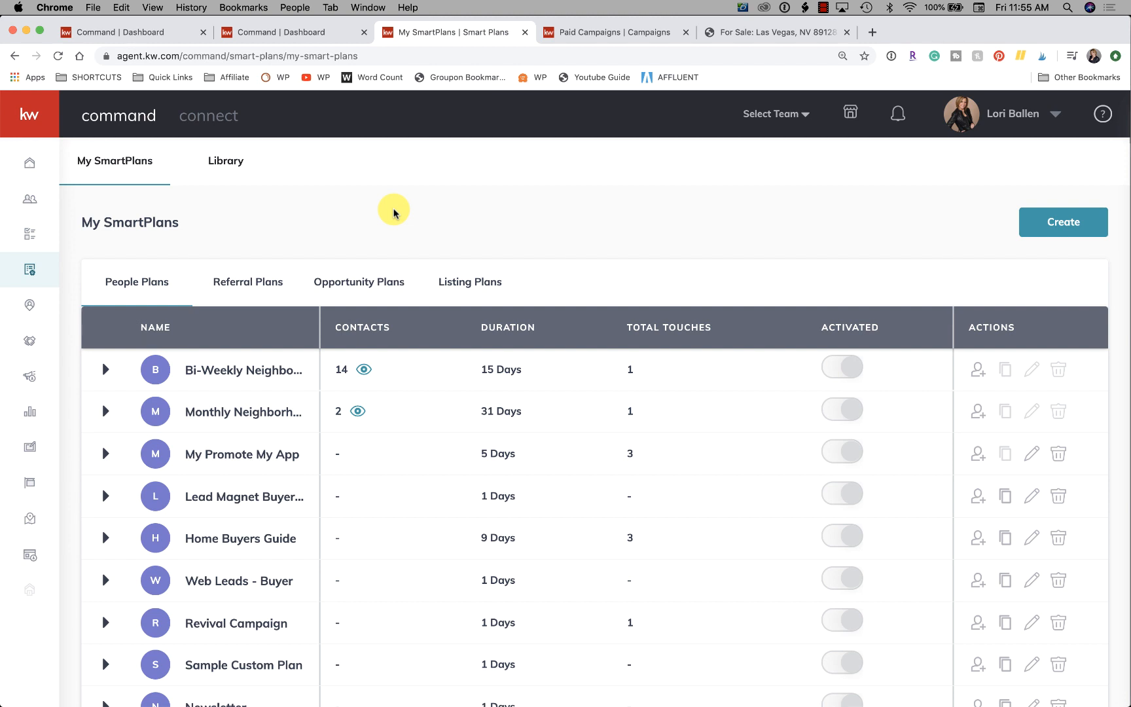
Create a new SmartPlan named Observation.
left_click(1070, 226)
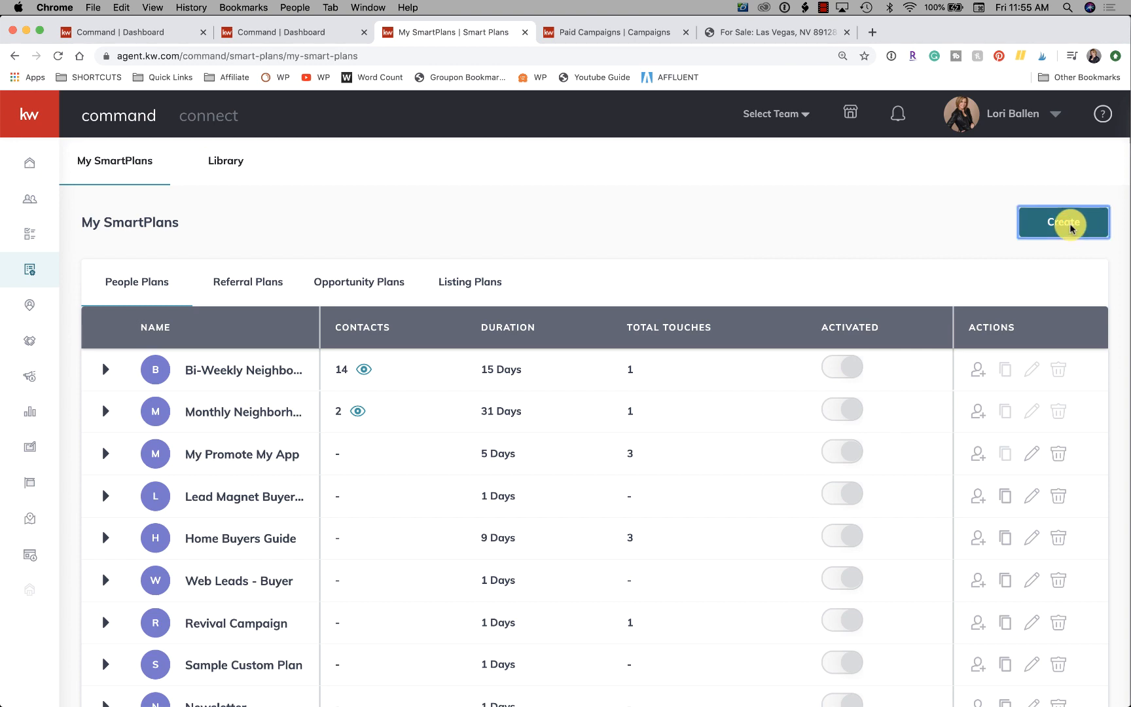
left_click(477, 378)
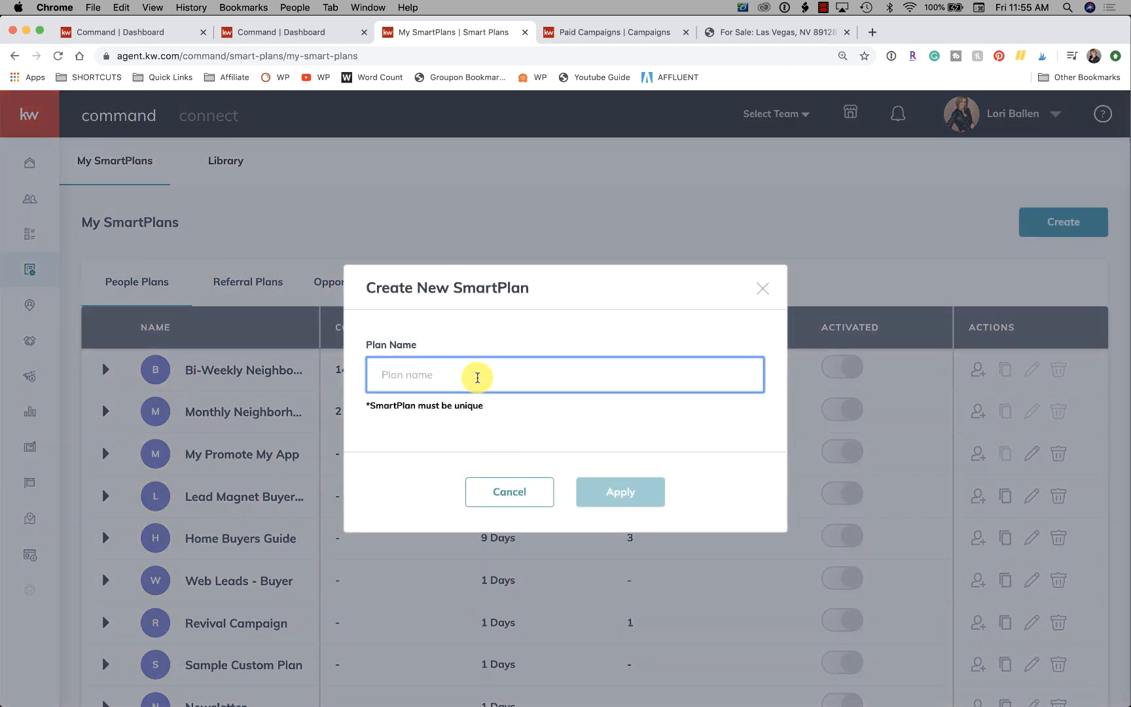
type("Observati")
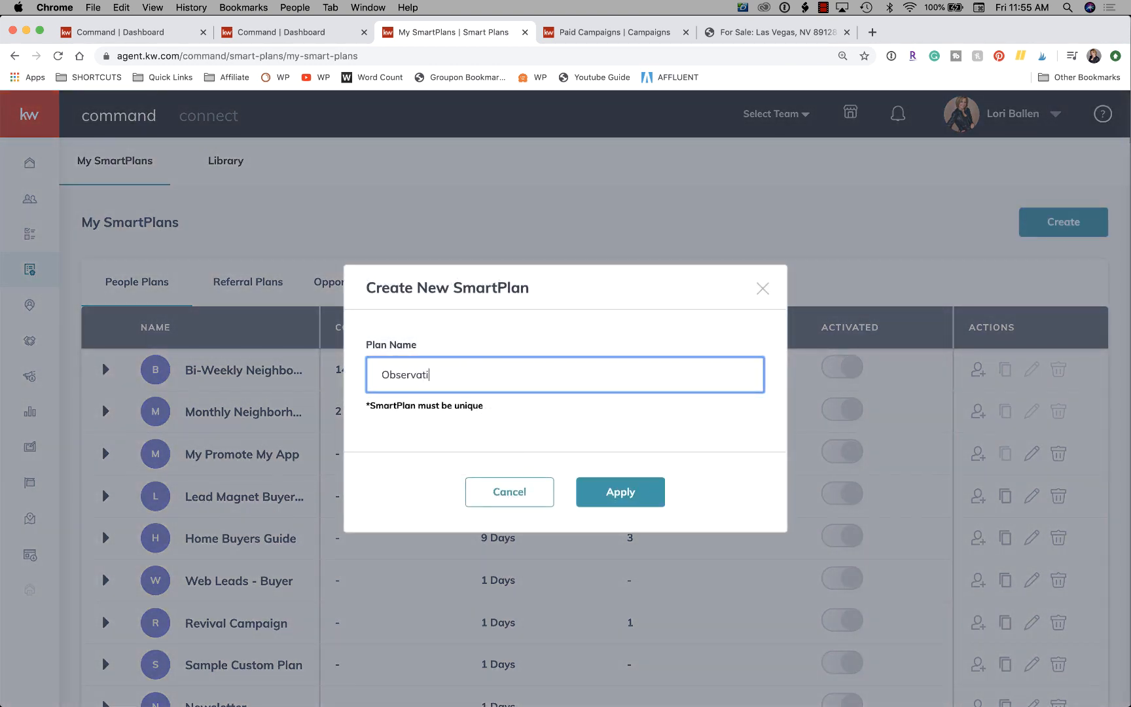
type("on")
left_click(614, 499)
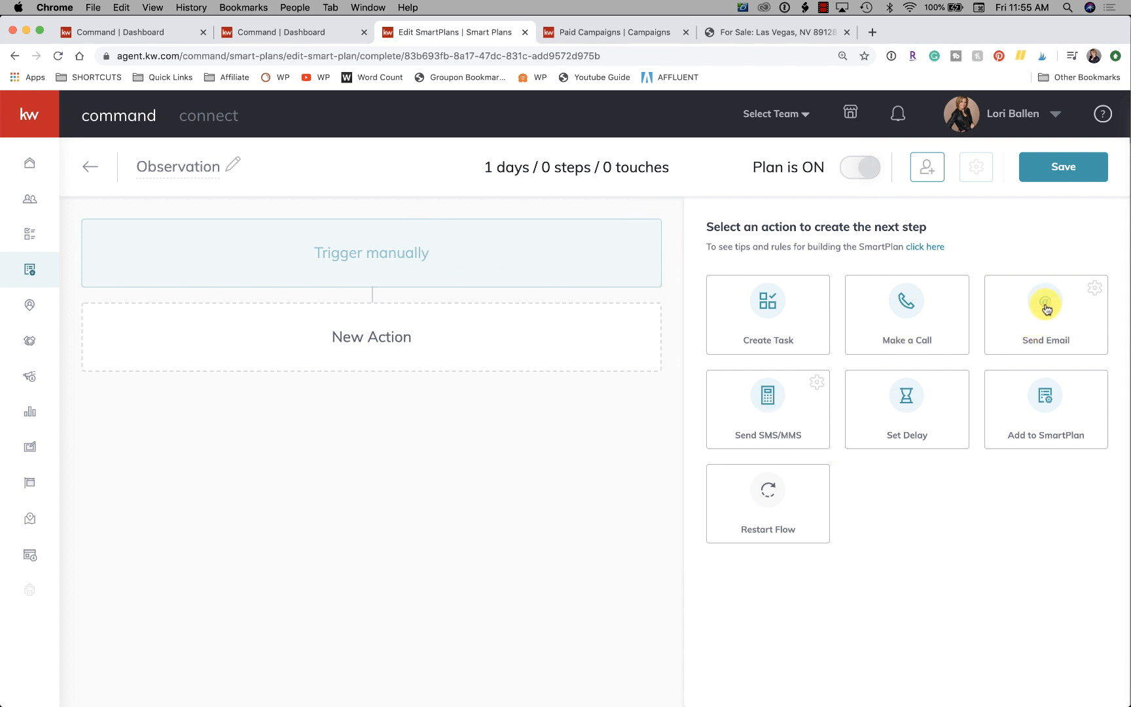
Add a Send Email action to the plan with the subject "That Condo You Asked About".
left_click(1046, 306)
scroll(285, 520, "down", 3)
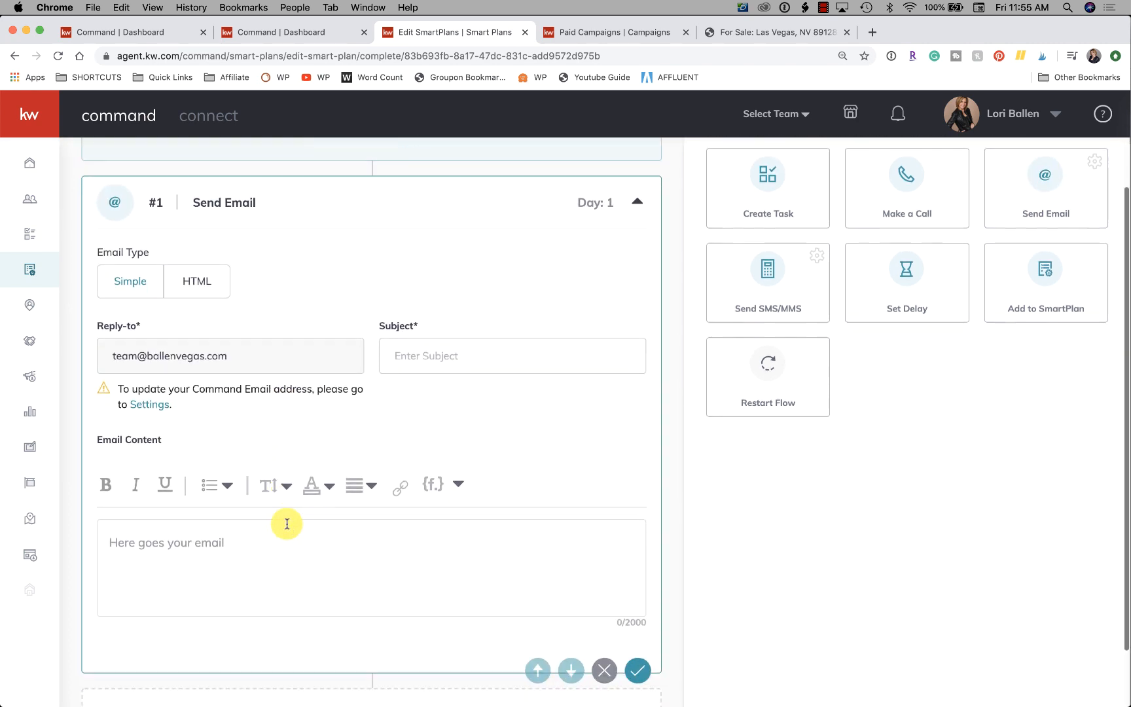
left_click(458, 304)
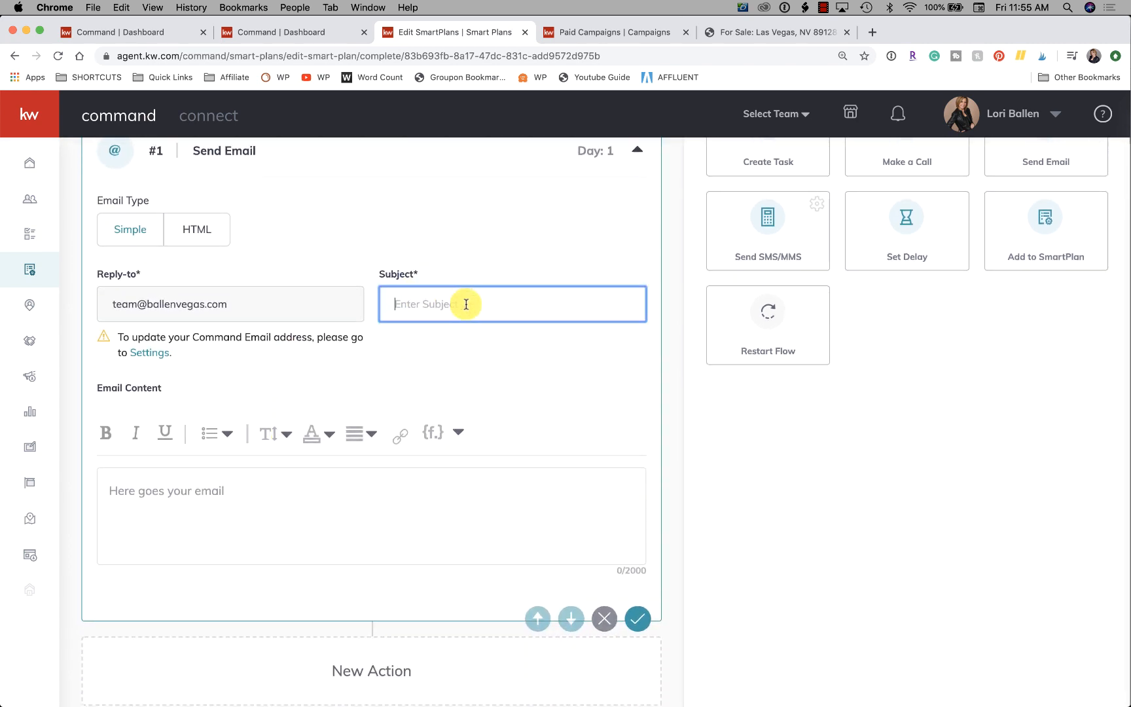
type("O")
type("That Condo You Asked About")
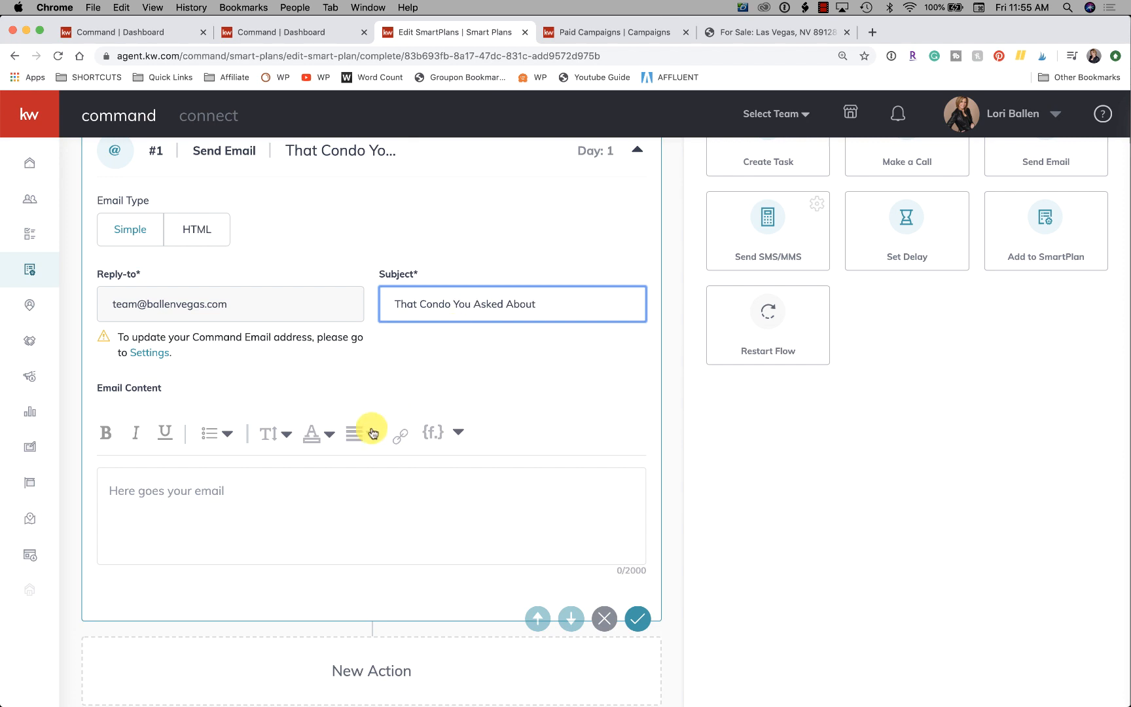
Begin the email content with "Hey", the contact.first.name merge field and a comma.
left_click(290, 500)
type("Hey")
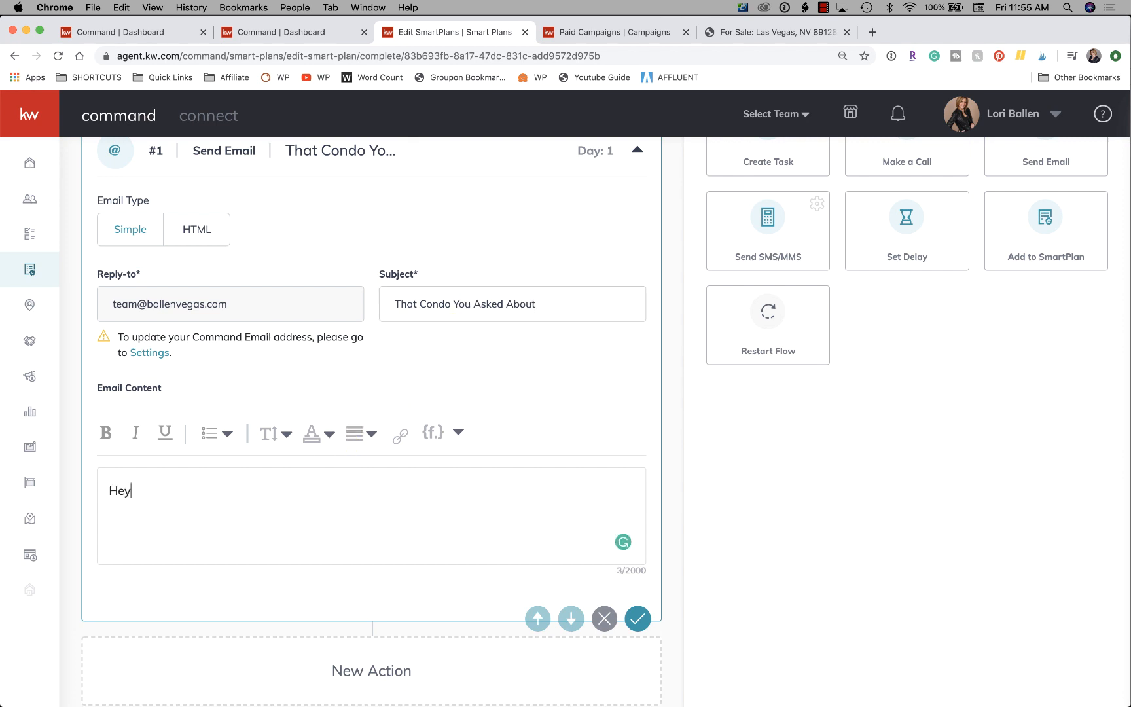
left_click(433, 434)
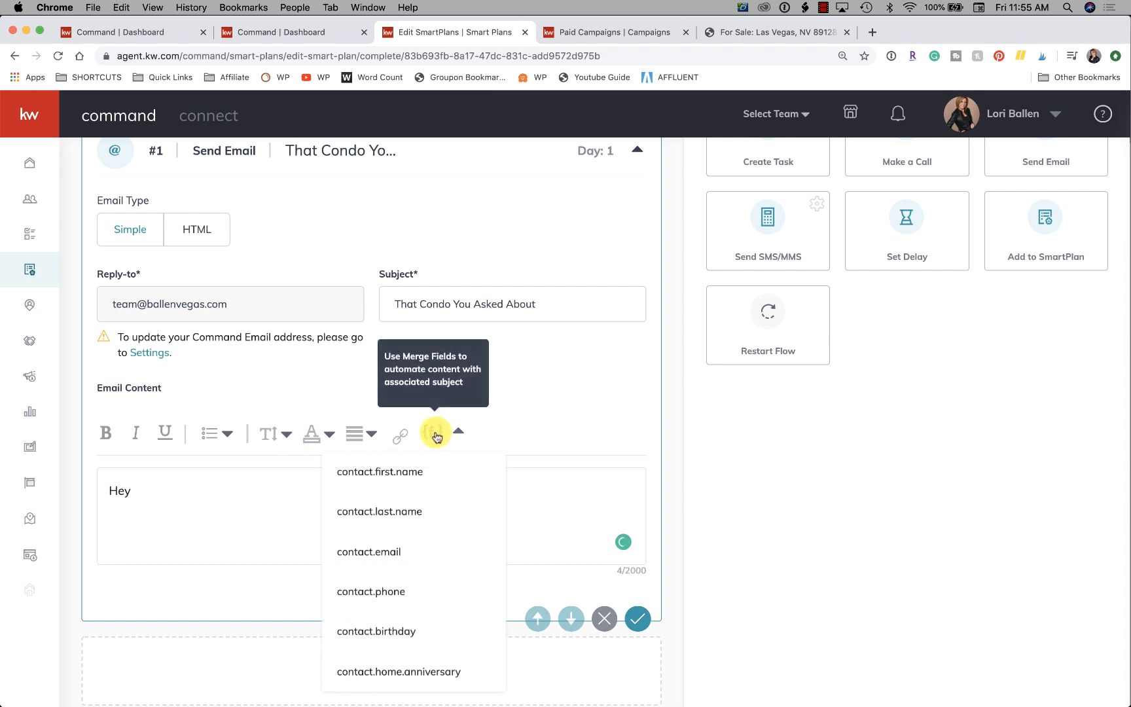
left_click(406, 472)
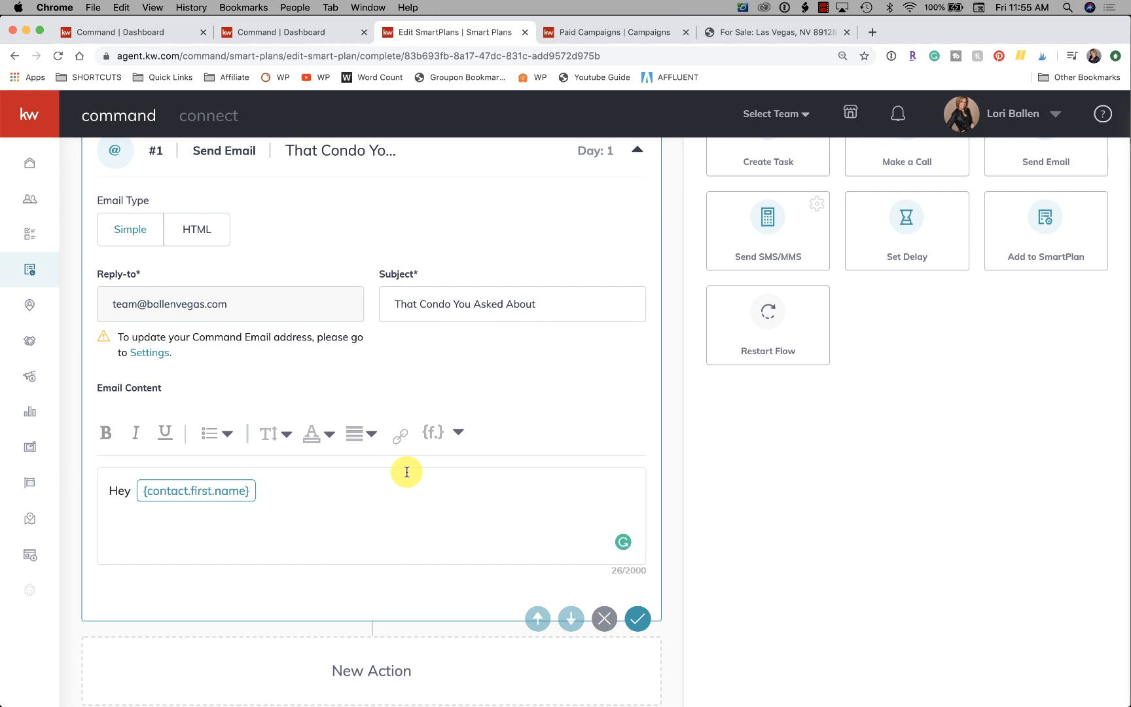
type(",")
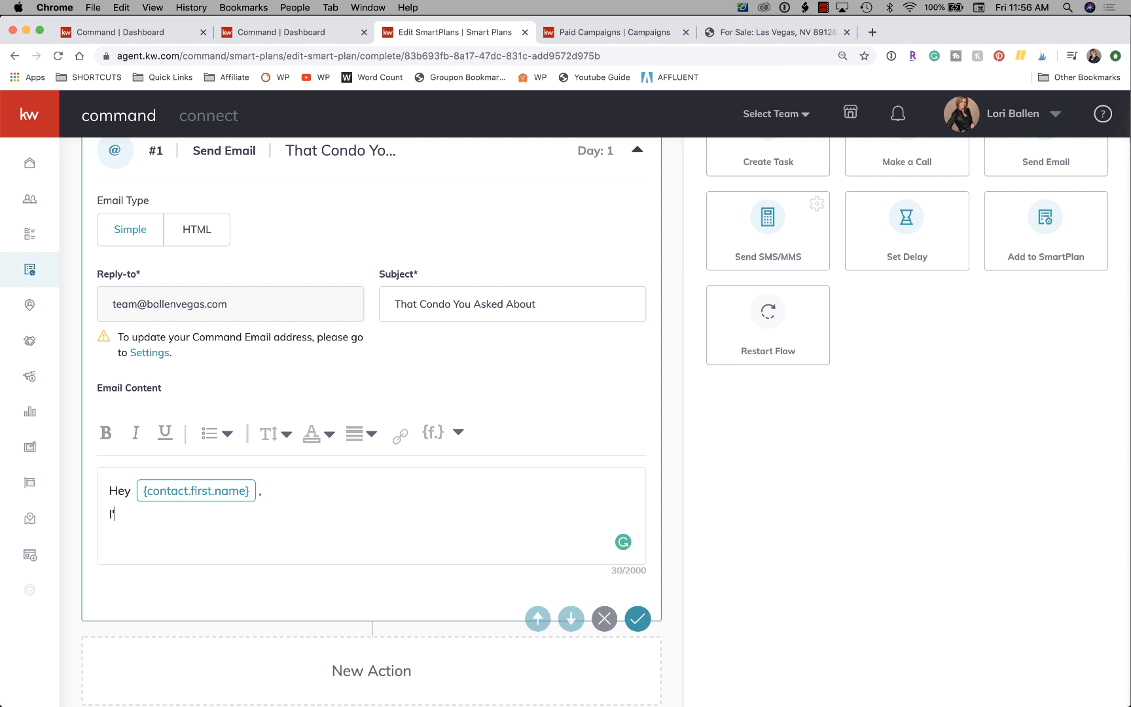
left_click(822, 7)
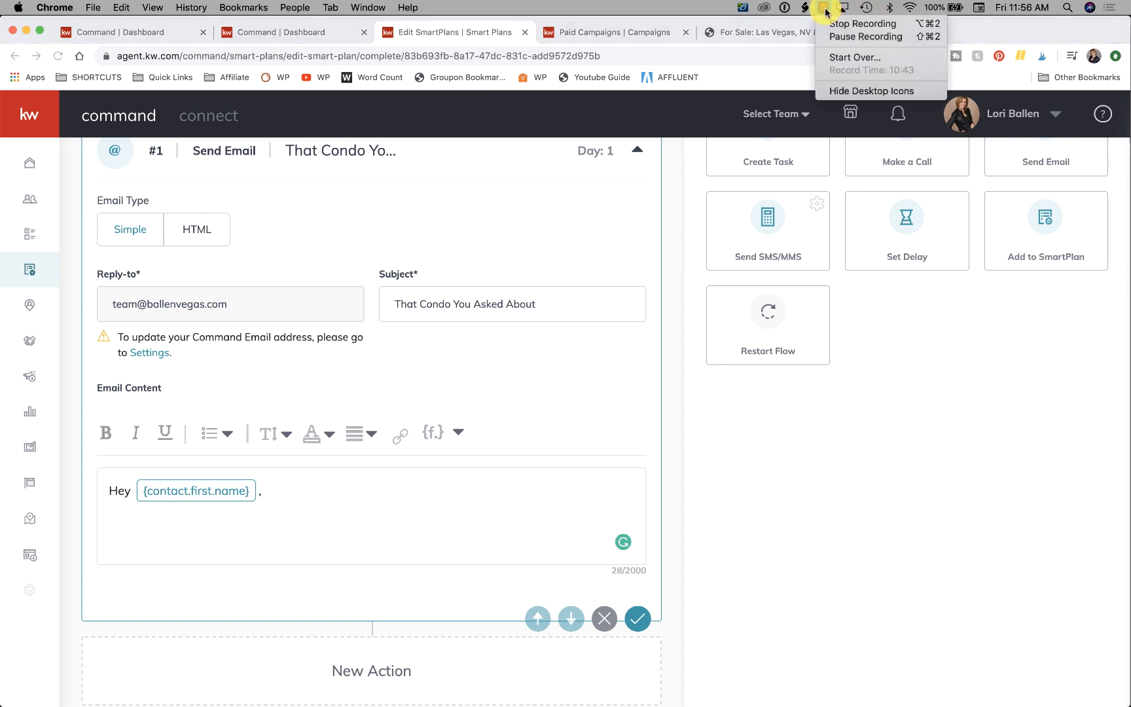
left_click(837, 39)
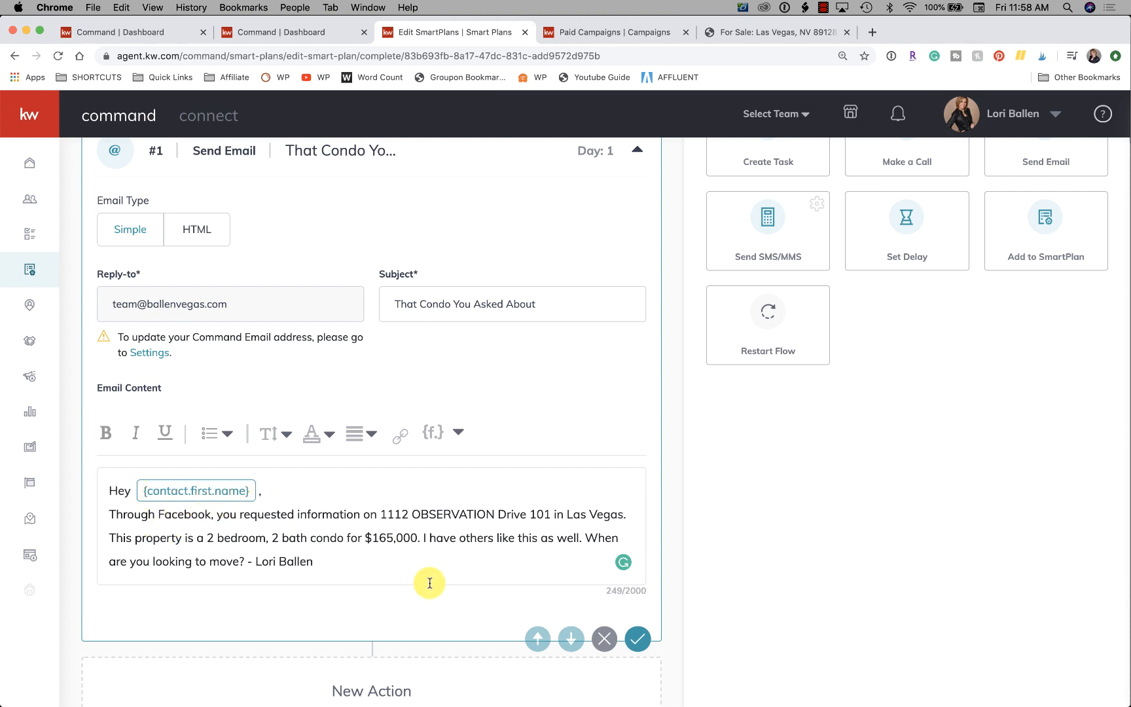
mouse_move(481, 531)
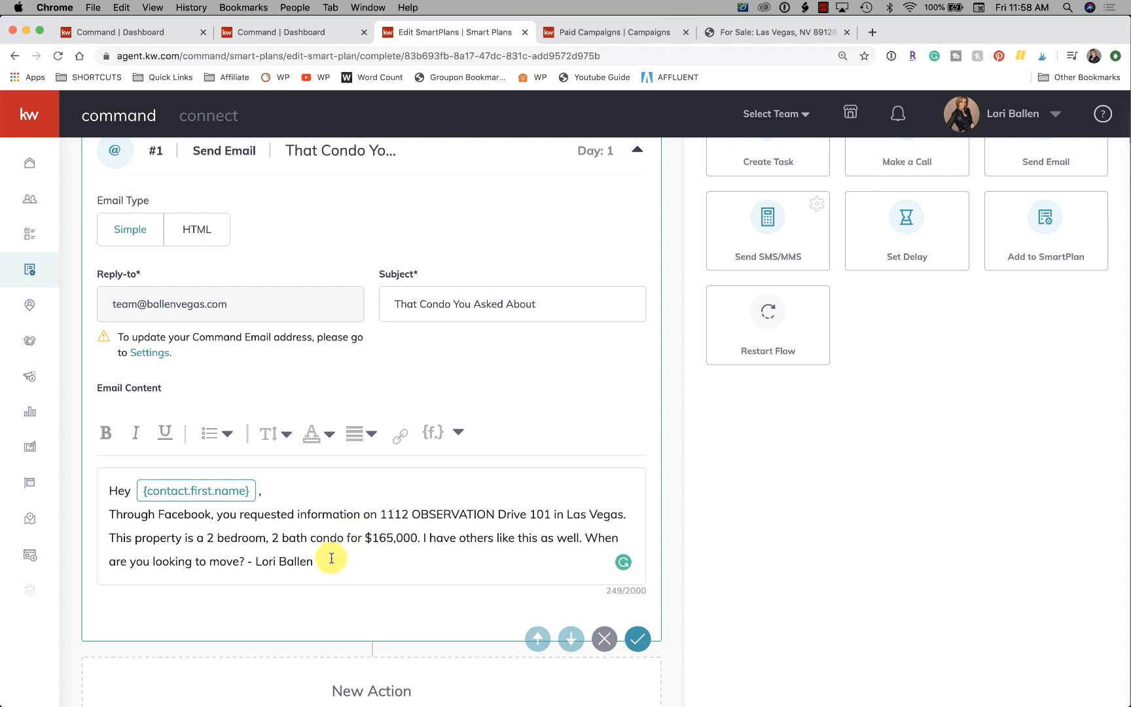
scroll(332, 558, "down", 2)
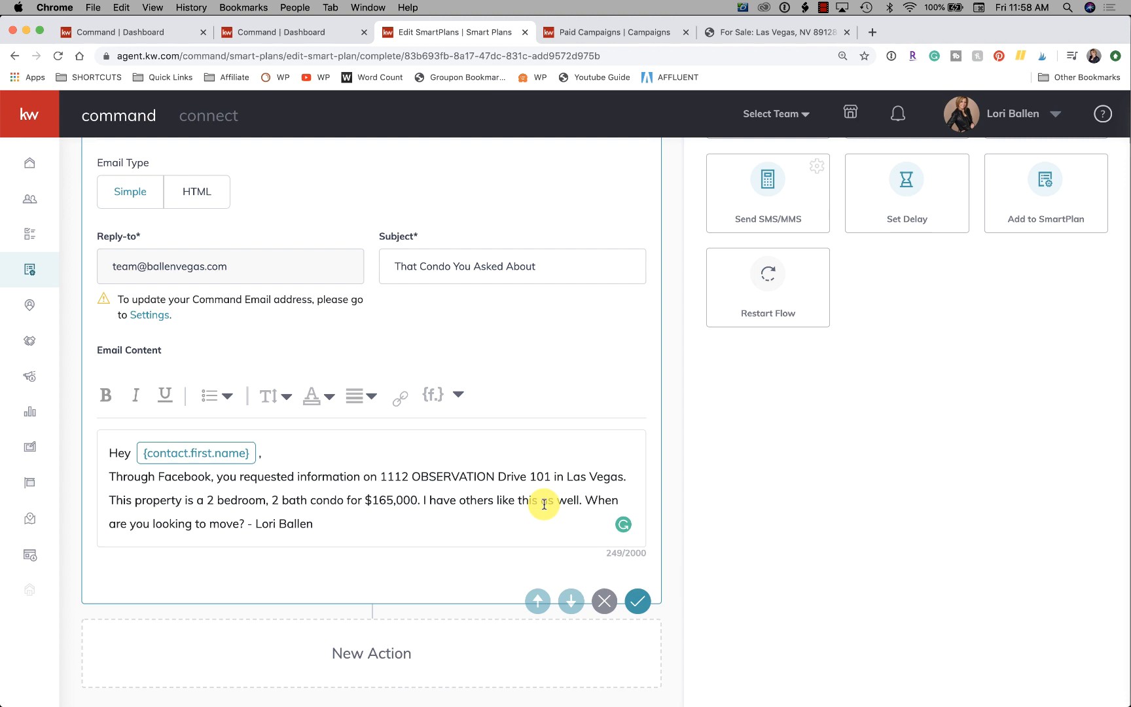
Open the agent's home search site, ballenvegas.kw.com, in a new browser tab.
left_click(870, 32)
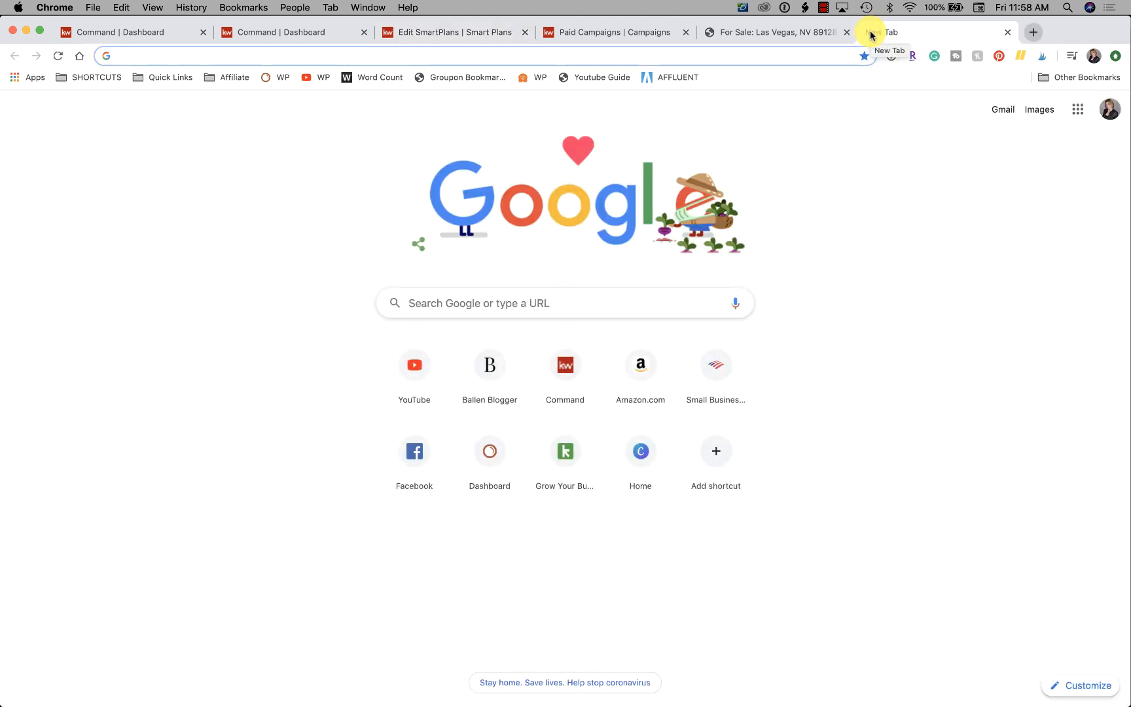
type("a")
key("BackSpace")
key("BackSpace")
type("ballen")
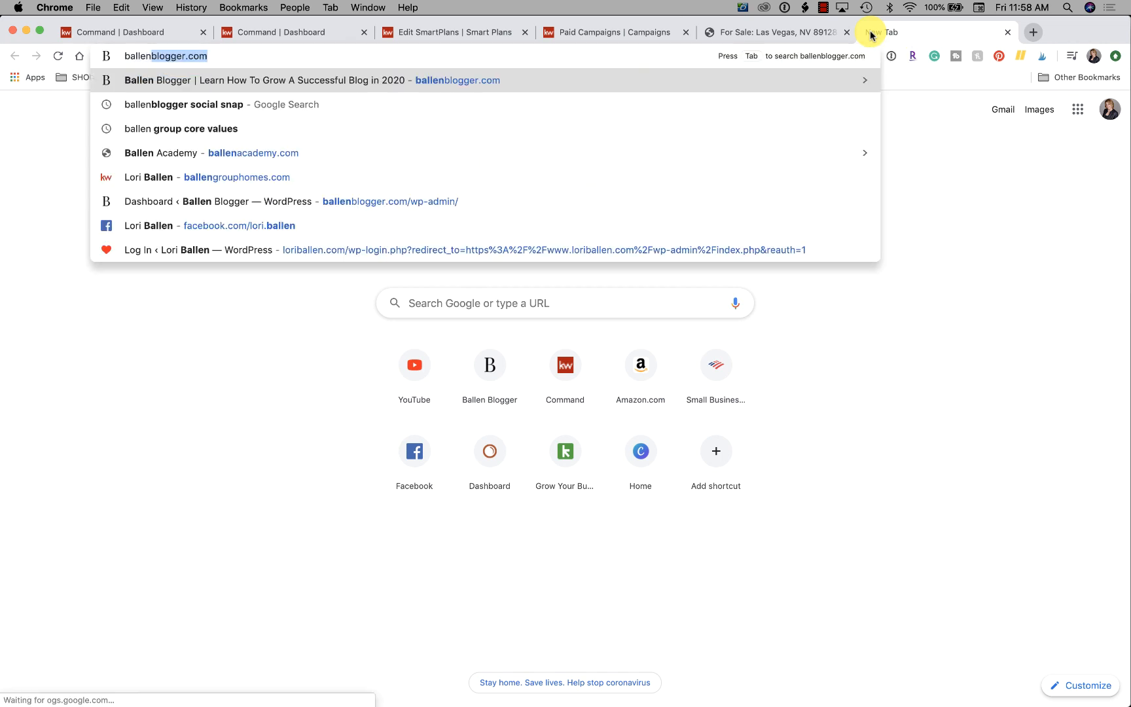
type("grou")
key("BackSpace")
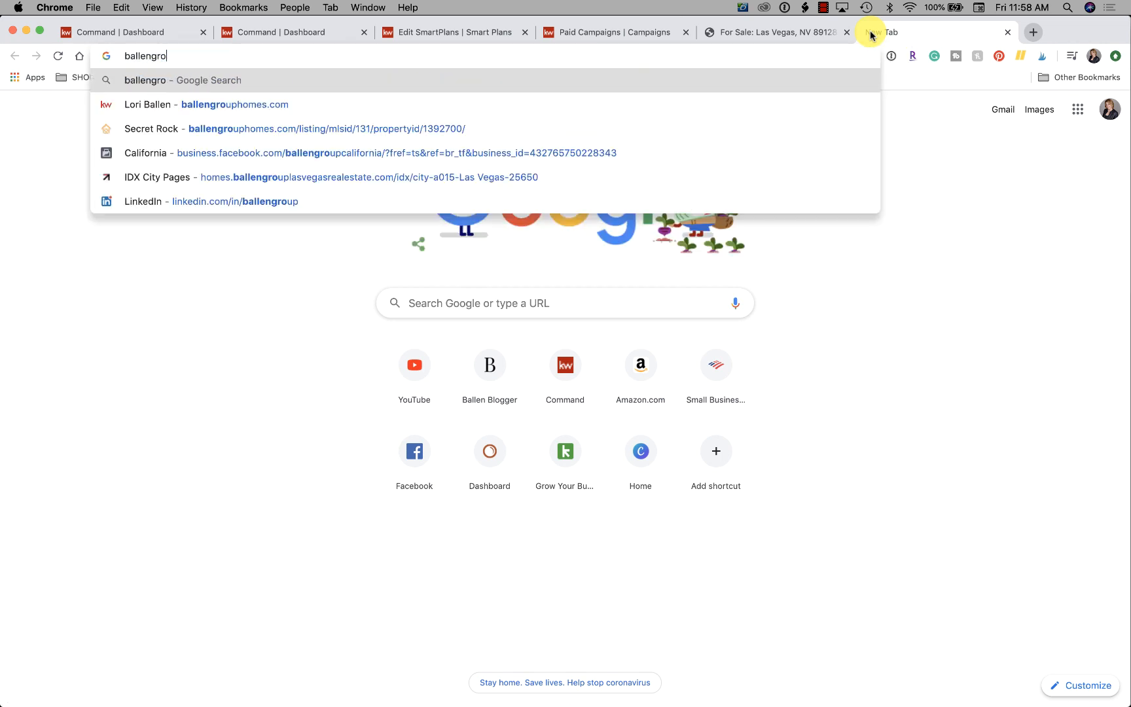
type("up")
key("Return")
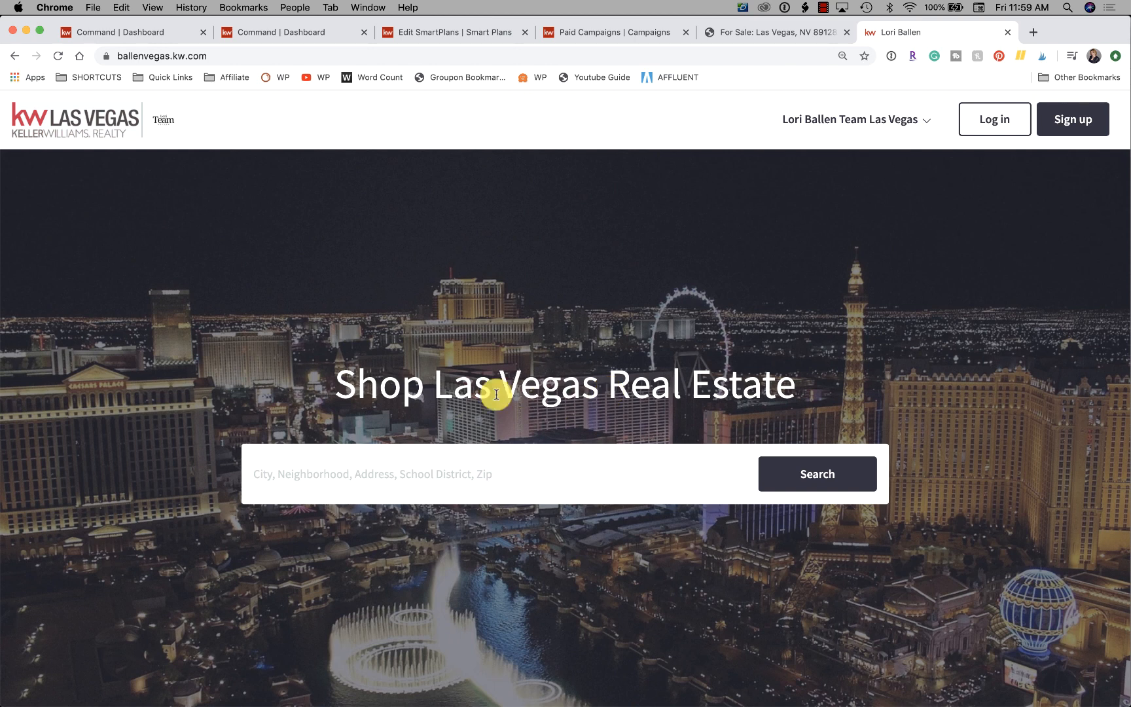
Search the agent site for properties in Las Vegas, NV.
left_click(362, 489)
type("las e")
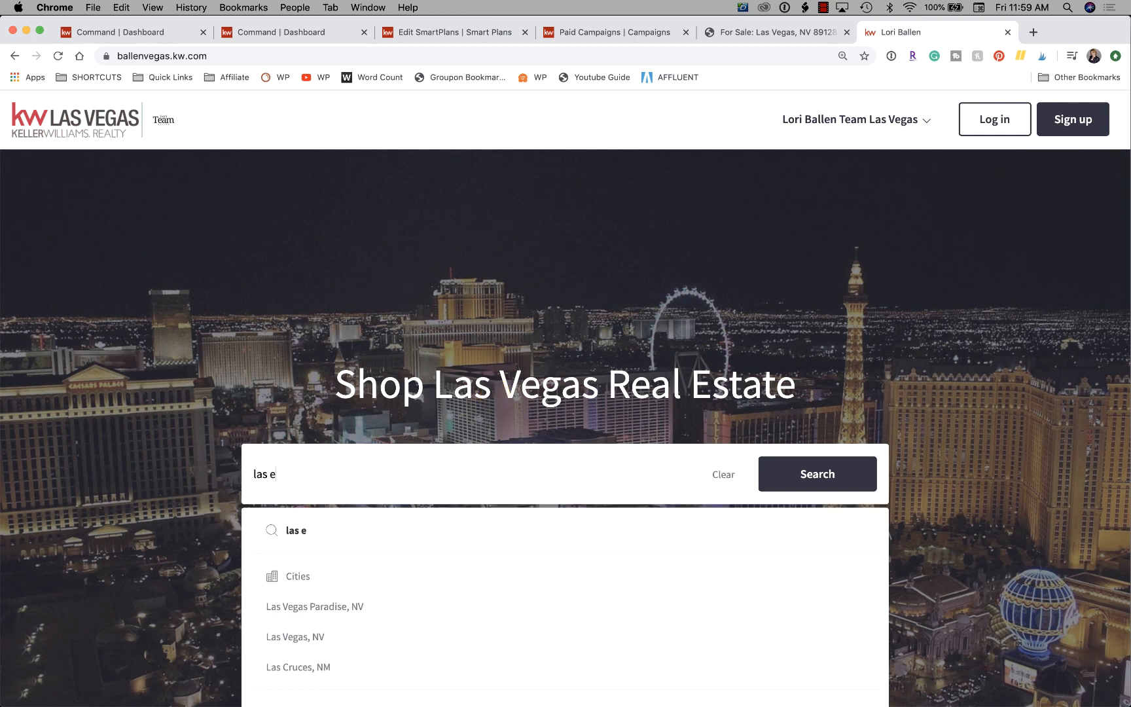
key("BackSpace")
type("vegas")
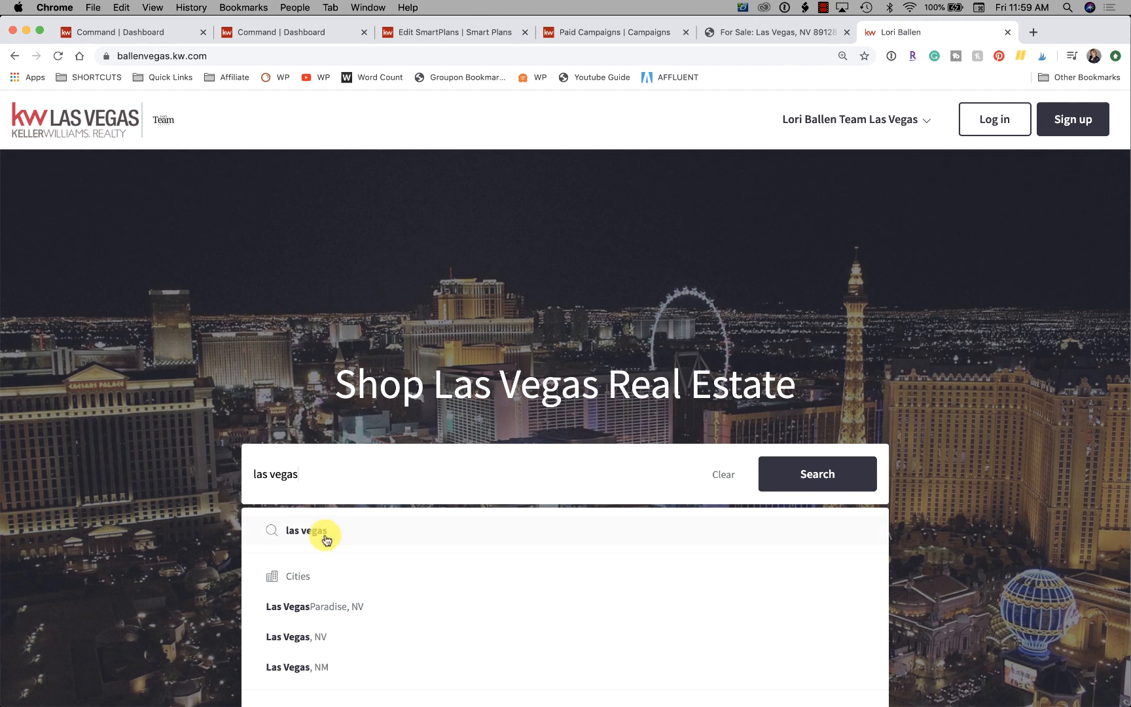
left_click(325, 635)
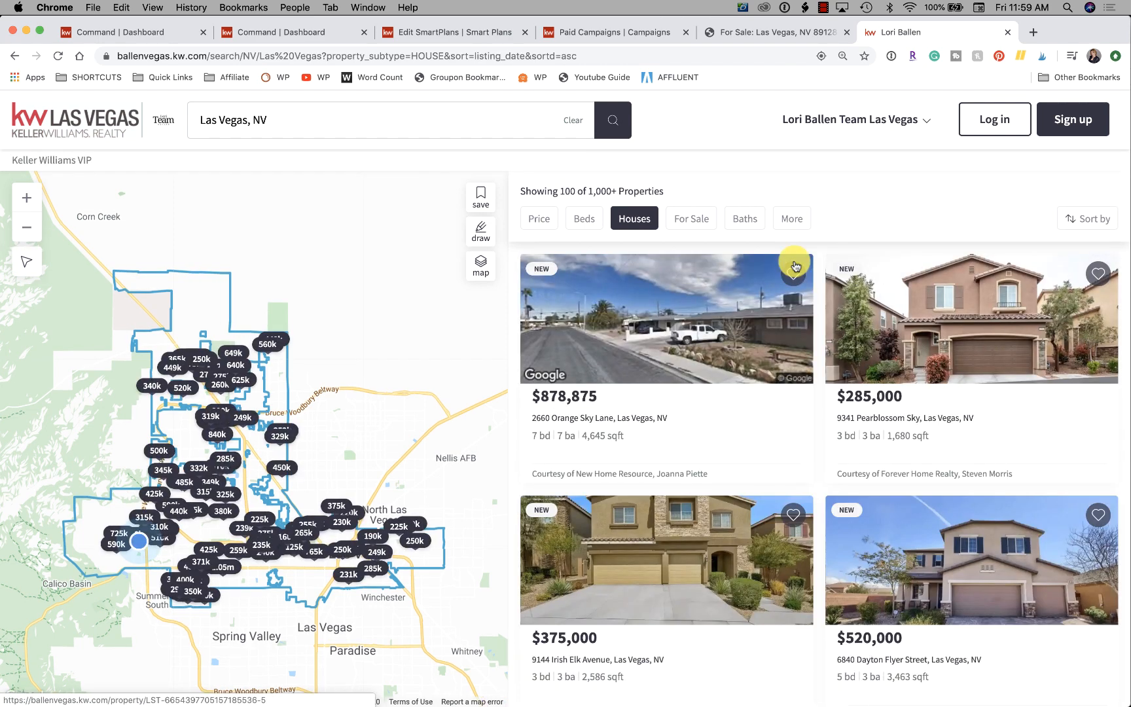
Filter the Las Vegas results to Condos / Co-ops and Townhomes, excluding Houses.
left_click(638, 219)
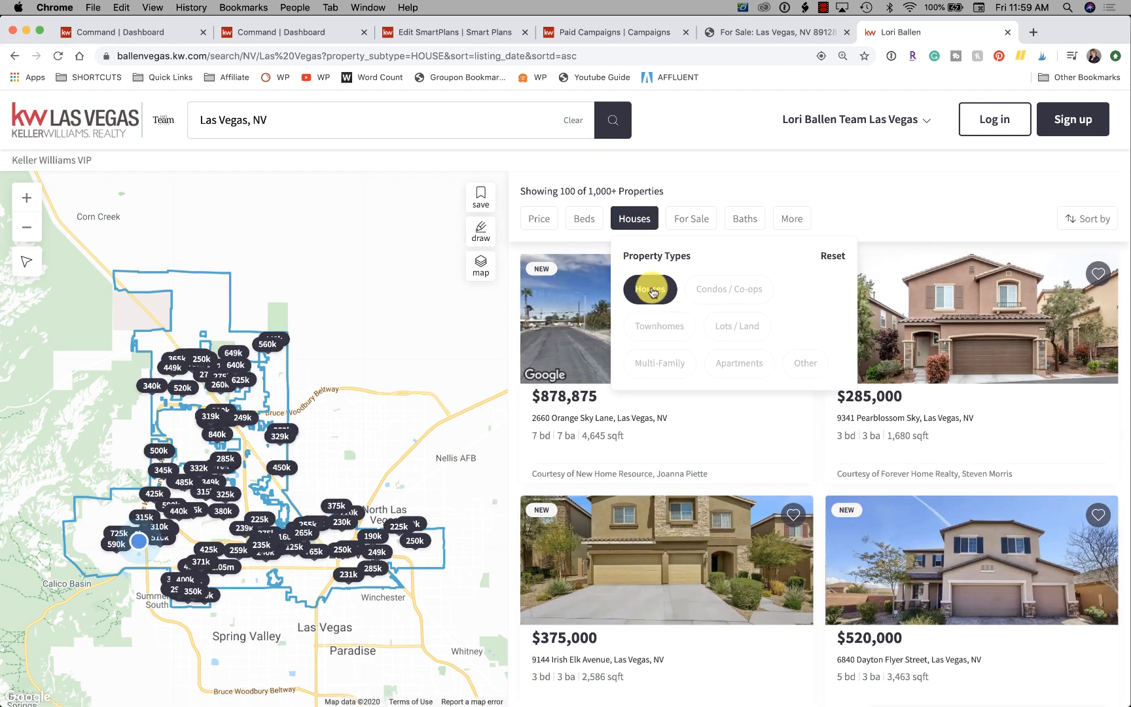
left_click(744, 290)
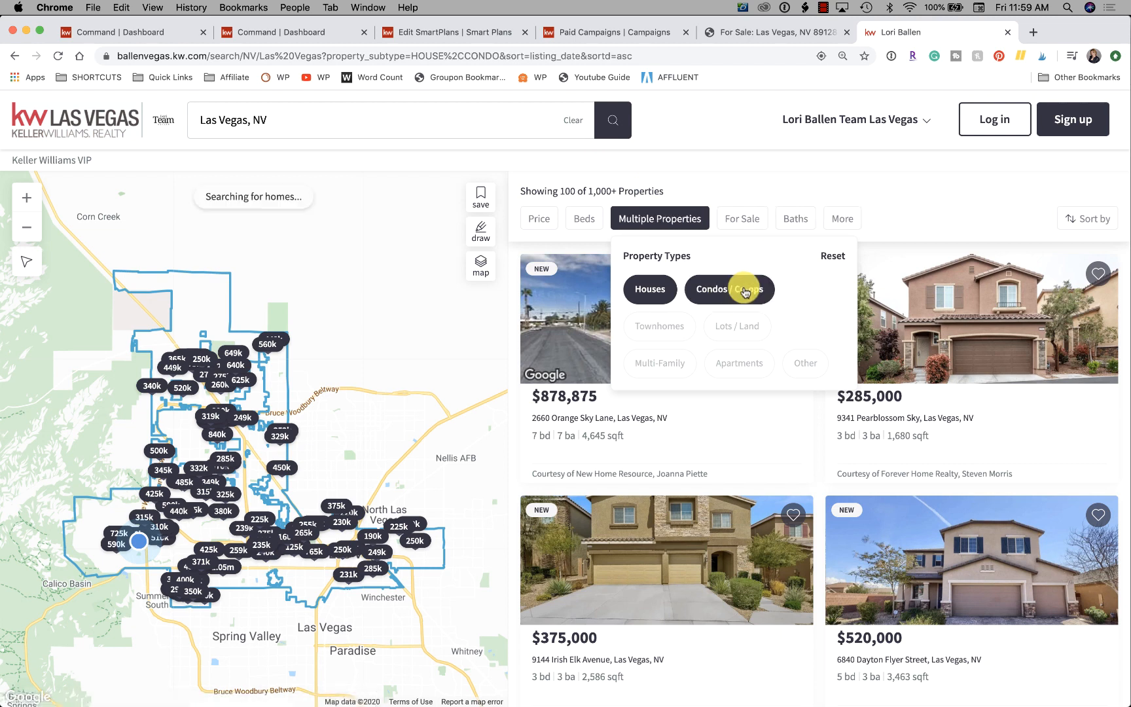
left_click(662, 325)
left_click(650, 292)
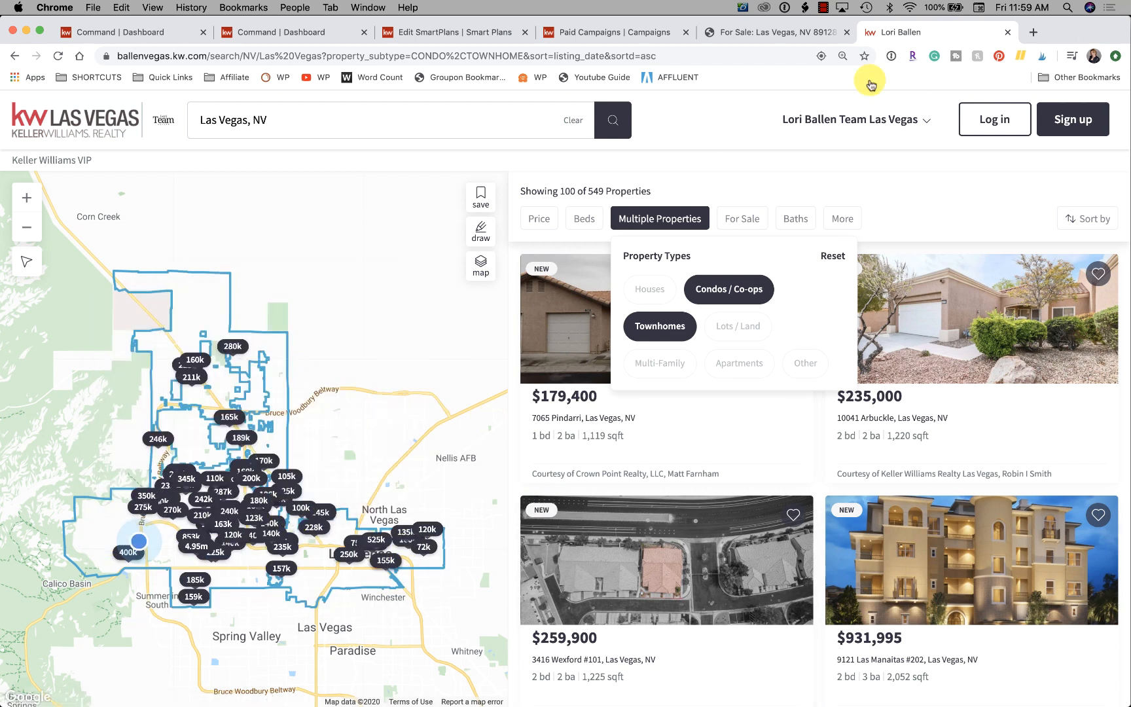
left_click(798, 190)
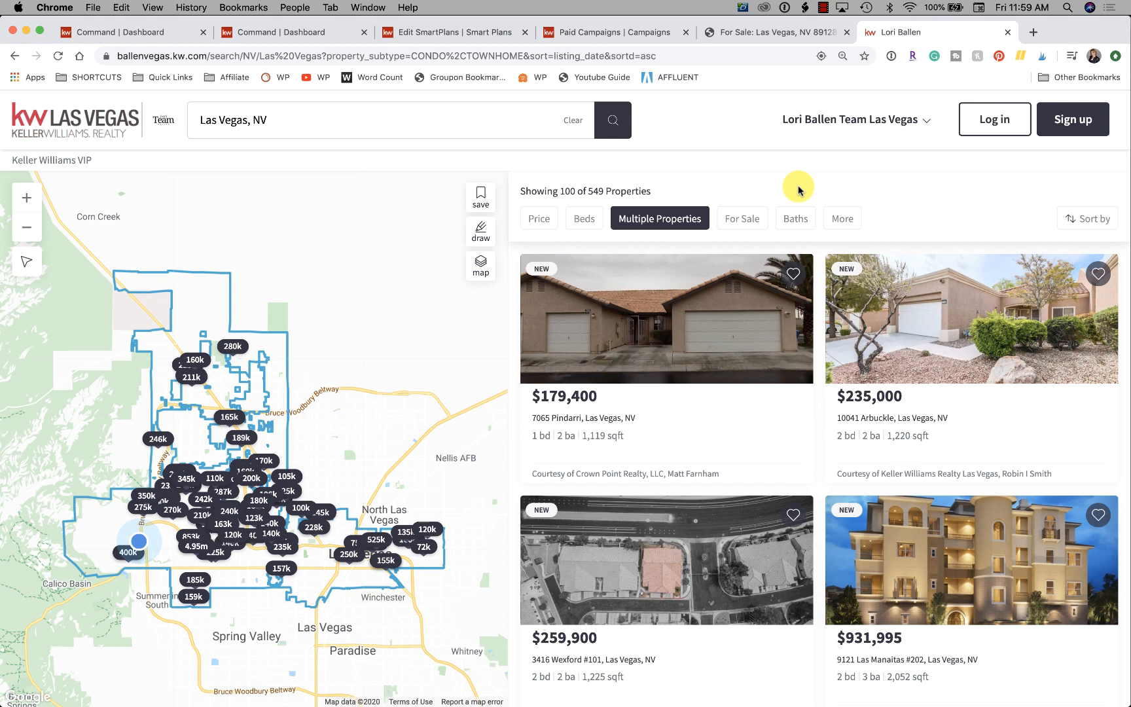
Examine the additional search filters, including living area, lot size, year built, parking, keywords and price reductions.
left_click(844, 220)
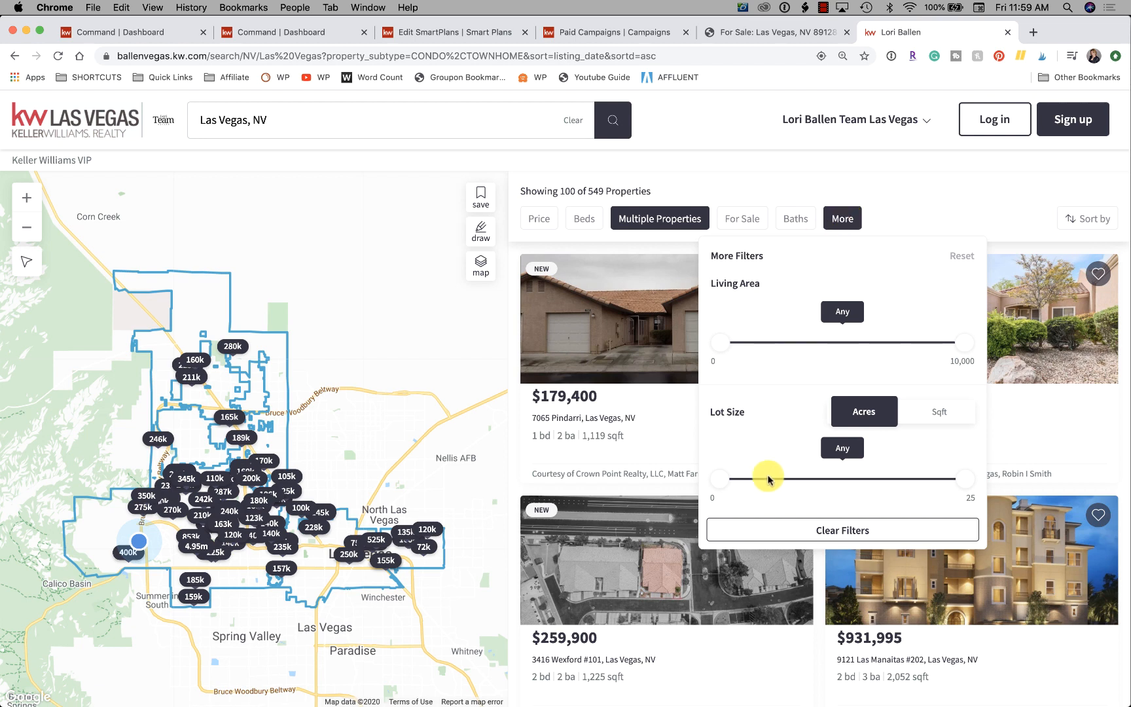
scroll(761, 491, "down", 3)
scroll(761, 497, "down", 3)
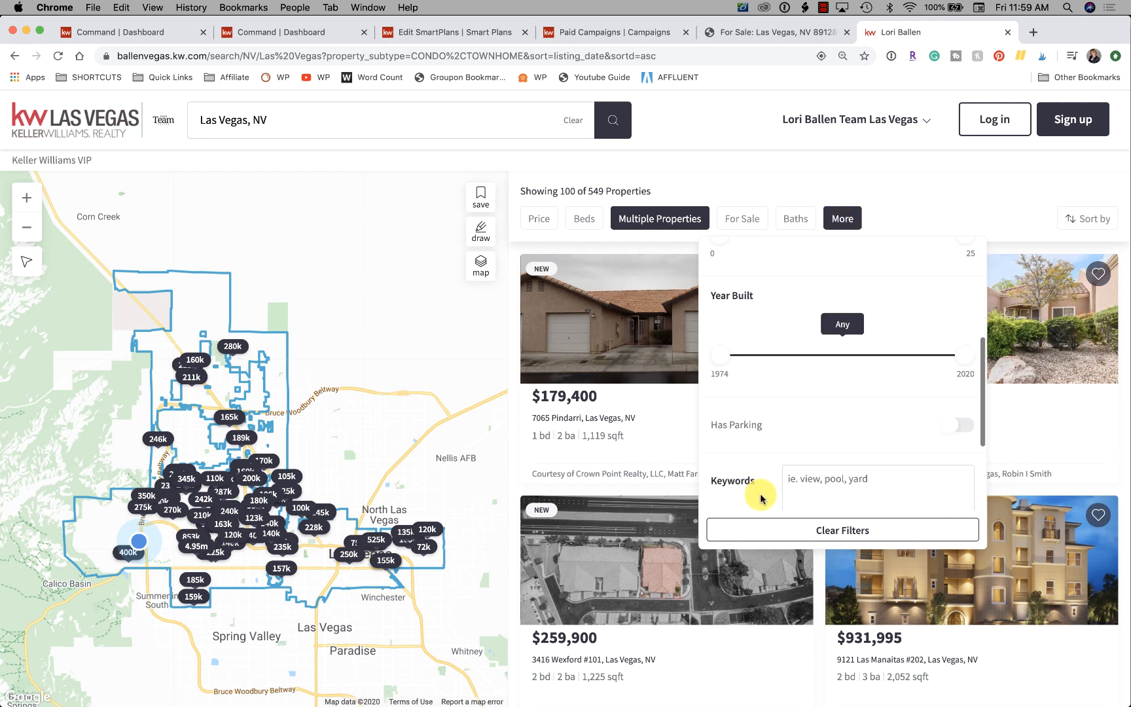
scroll(812, 457, "down", 3)
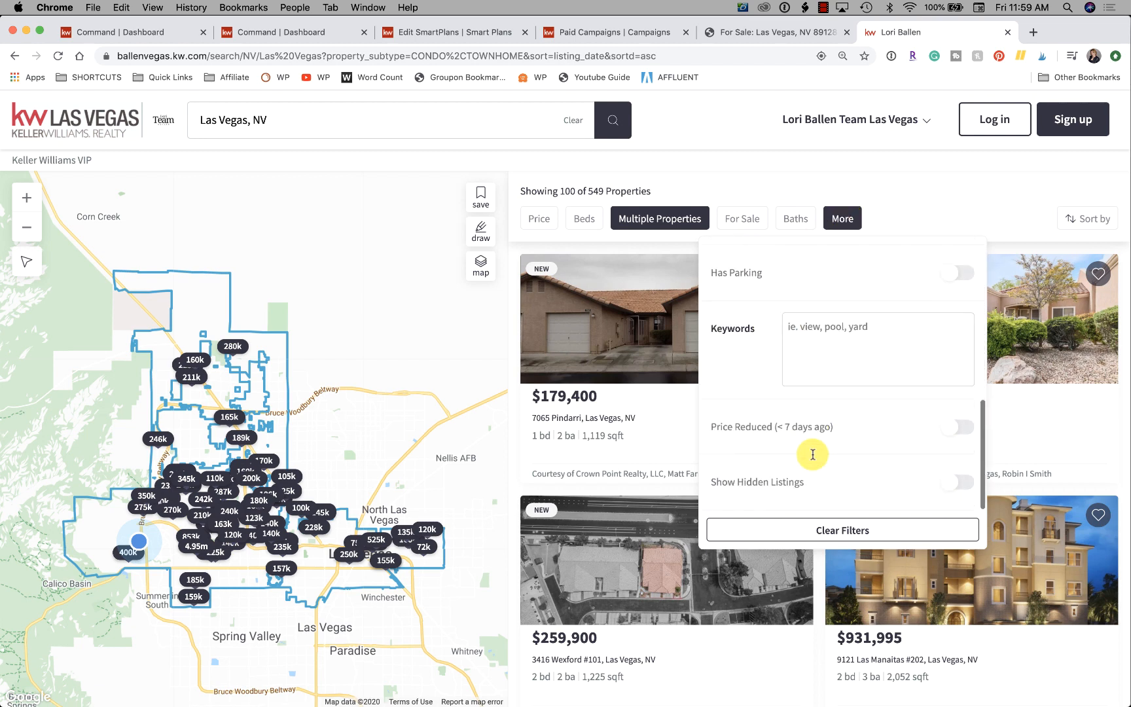
scroll(812, 456, "up", 9)
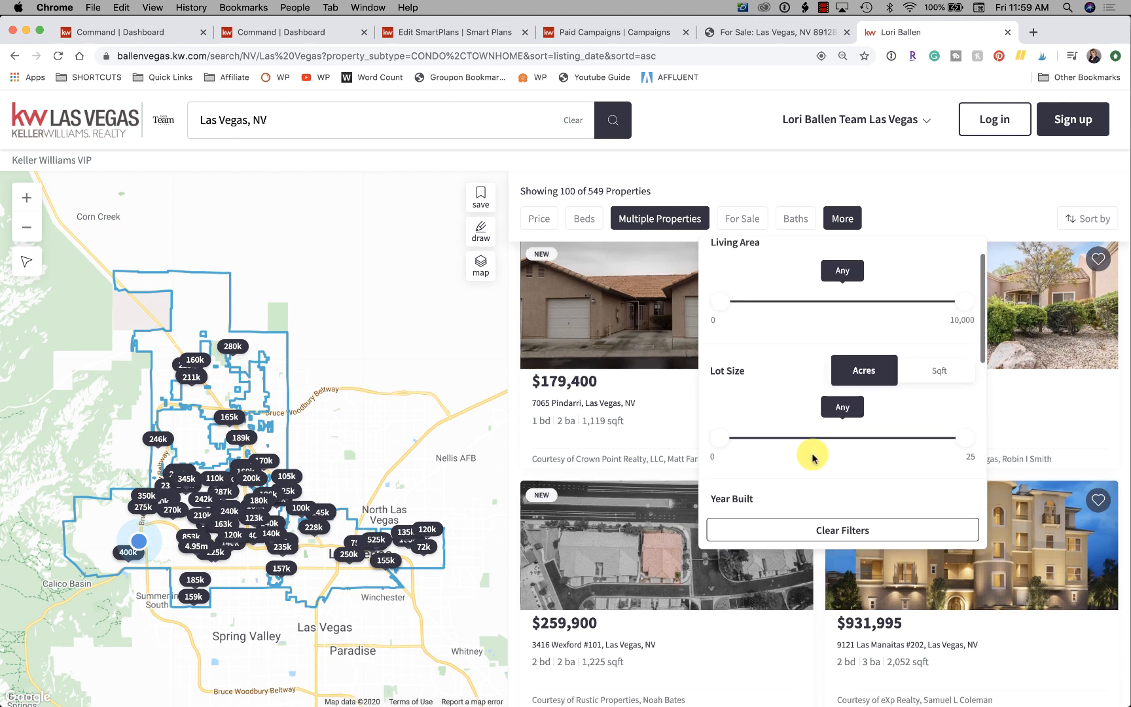
scroll(812, 457, "up", 1)
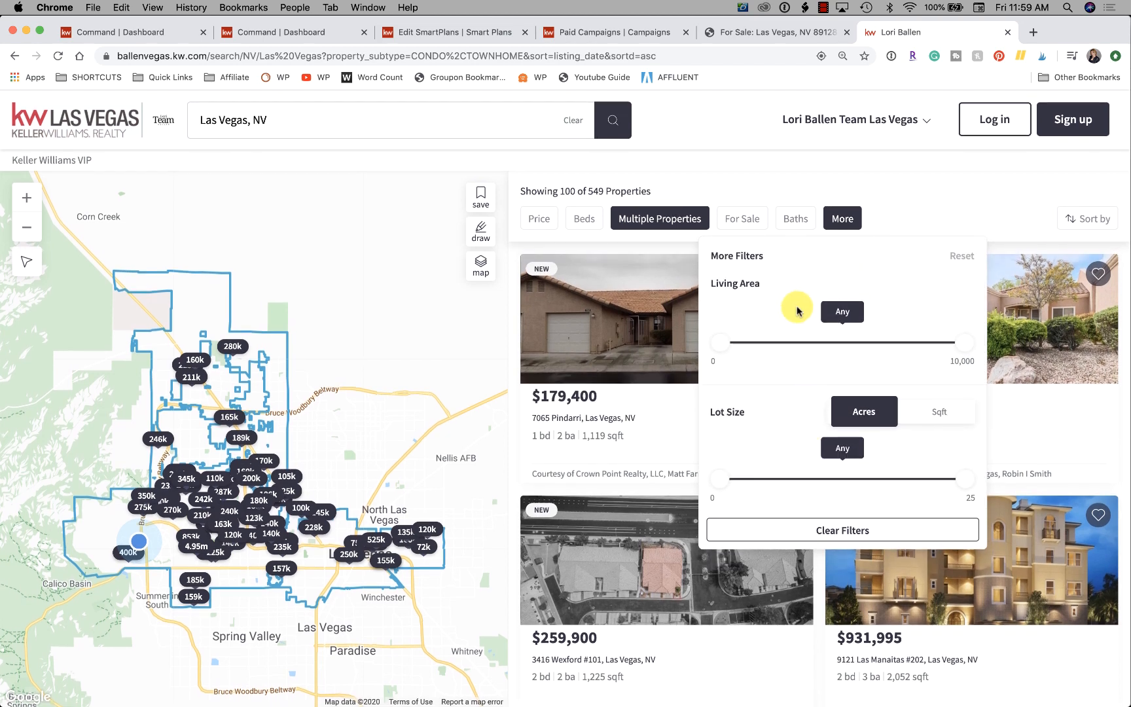
scroll(795, 357, "down", 1)
scroll(797, 356, "up", 1)
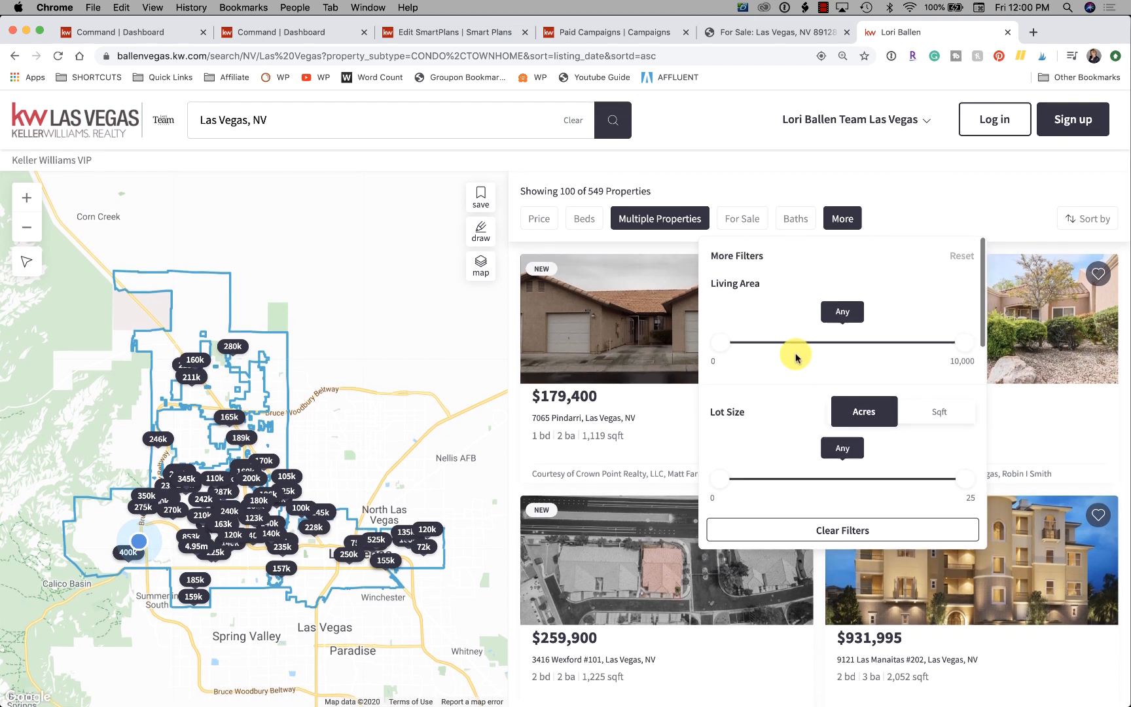
Limit the Las Vegas condo and townhome results to sale prices from $150k to $200k.
left_click(909, 182)
left_click(538, 218)
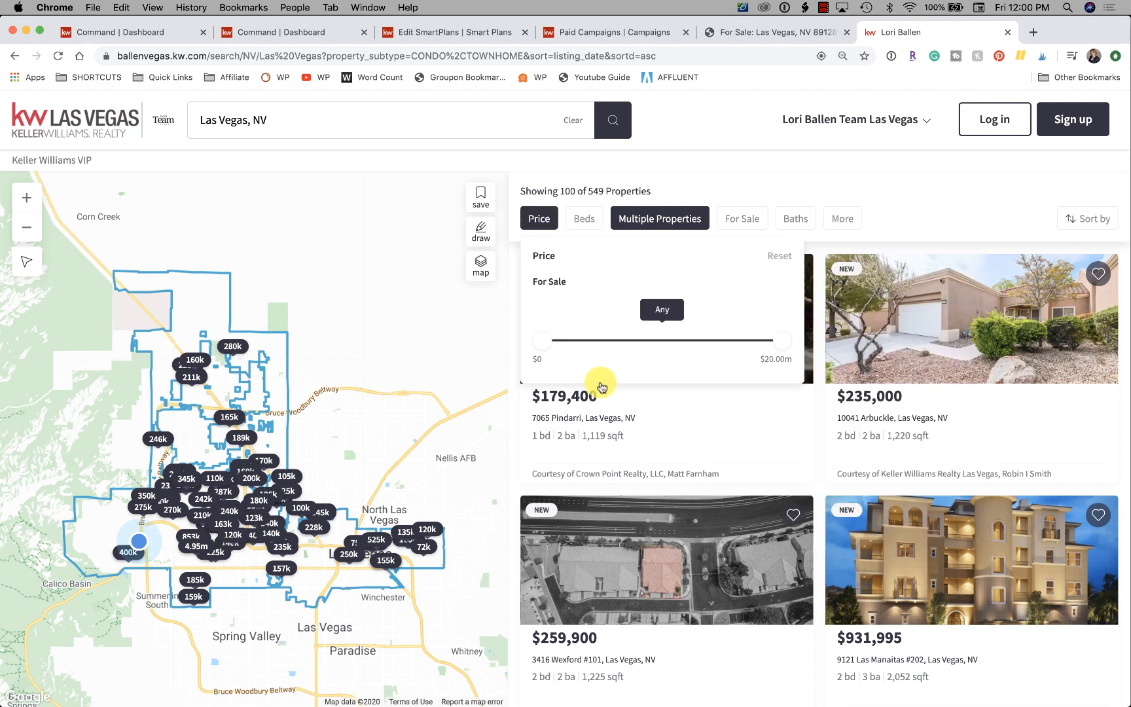
mouse_move(540, 350)
left_mouse_down()
mouse_move(577, 343)
mouse_move(561, 347)
left_mouse_up()
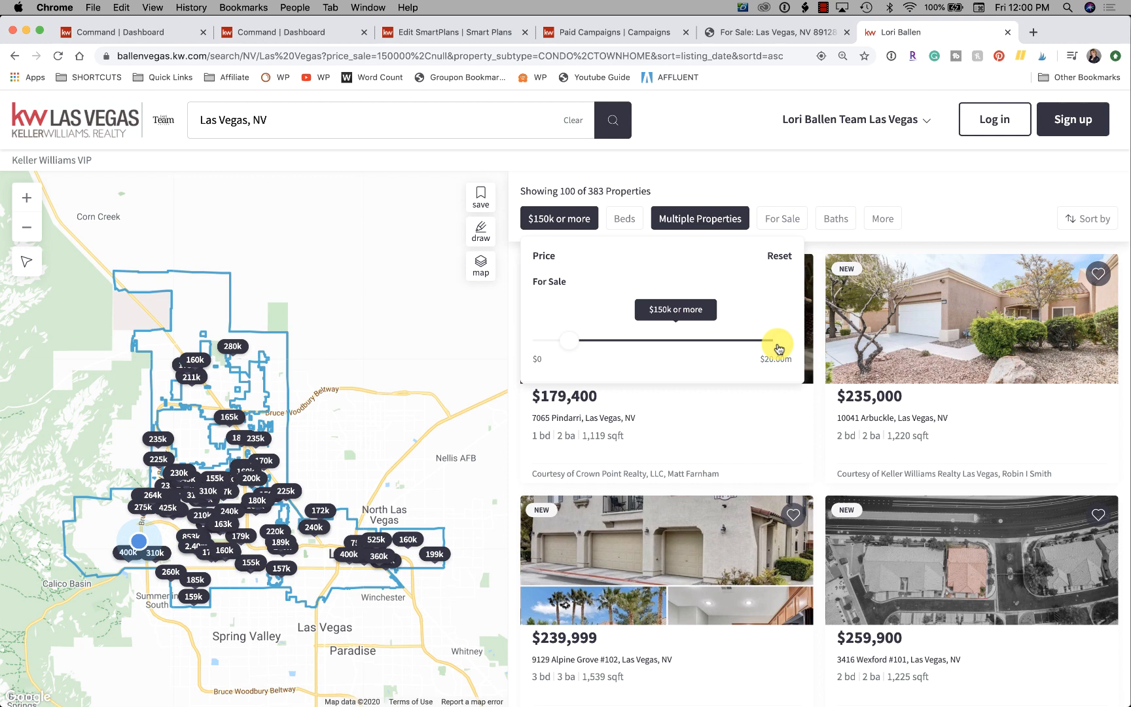
left_click_drag(779, 347, 569, 354)
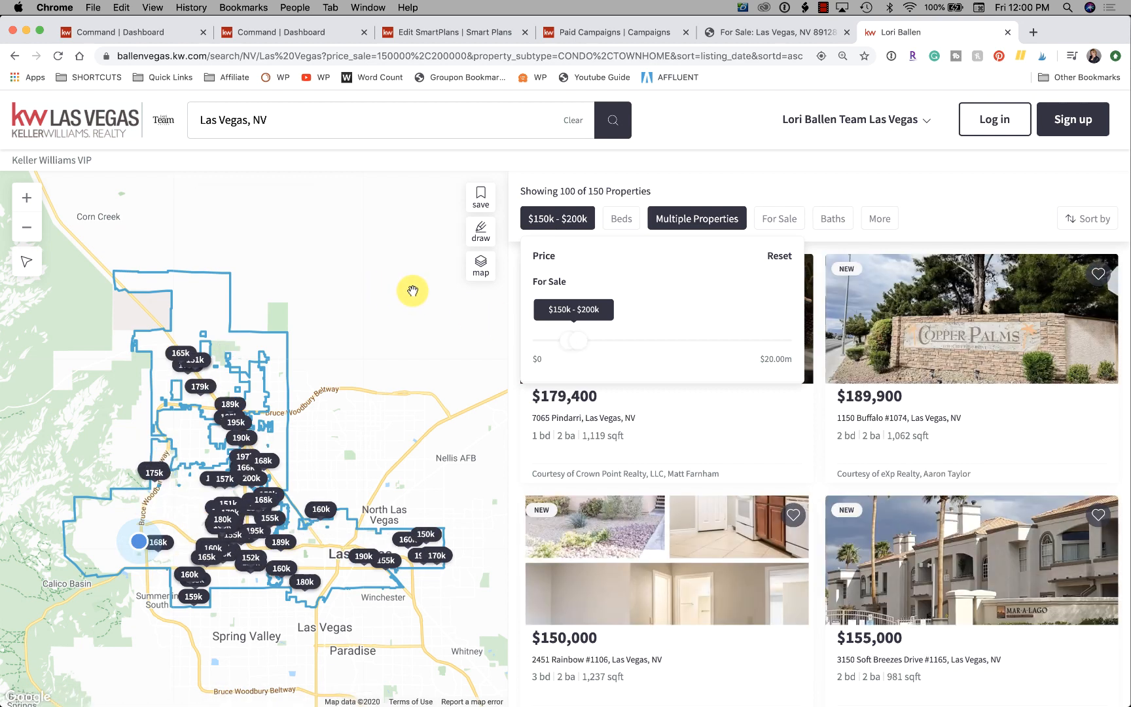
left_click(992, 186)
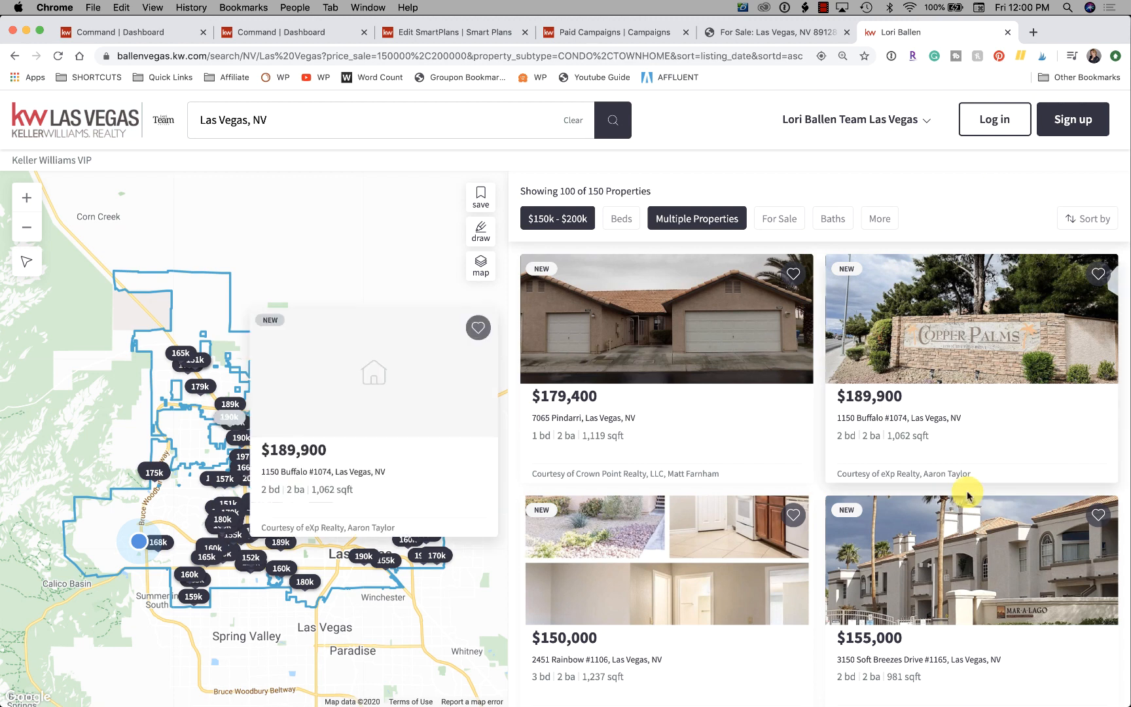
Look through the listings returned for the chosen price range and property types.
scroll(732, 341, "down", 1)
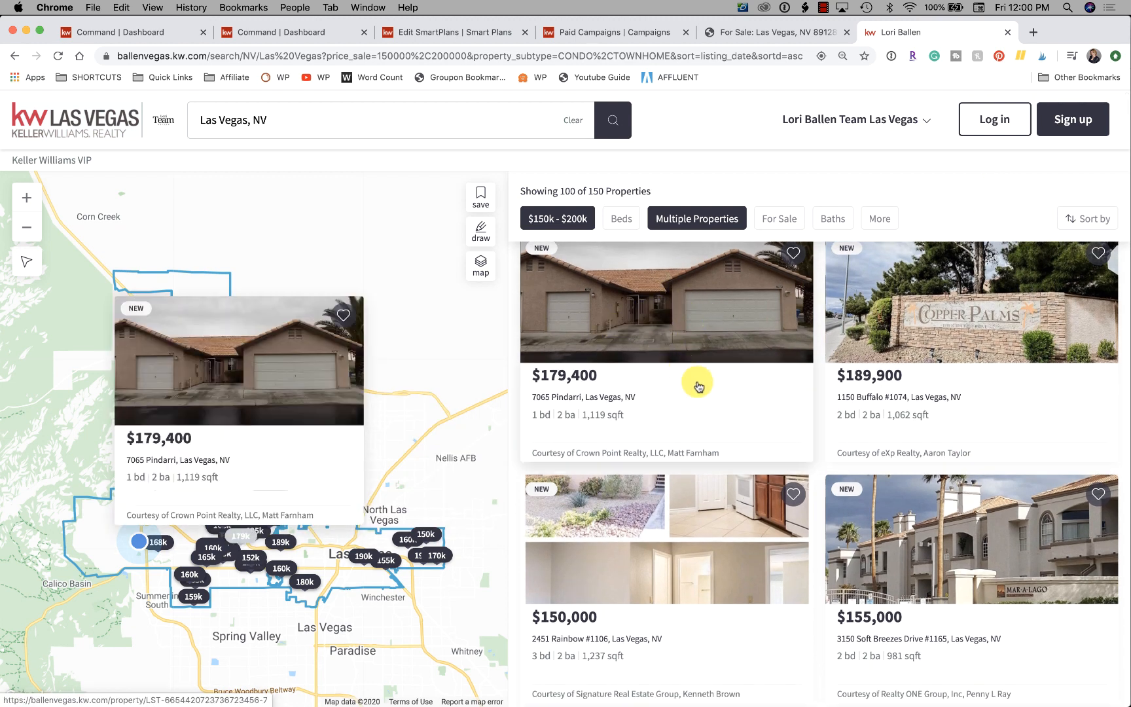
scroll(737, 469, "down", 5)
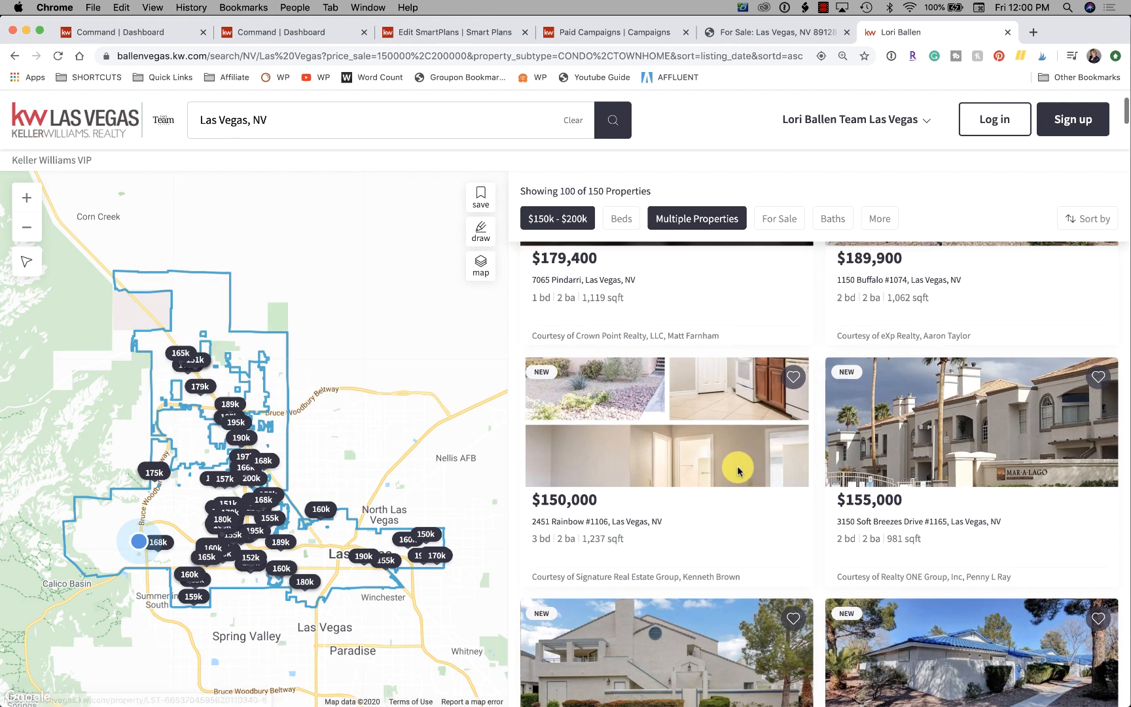
scroll(737, 468, "down", 9)
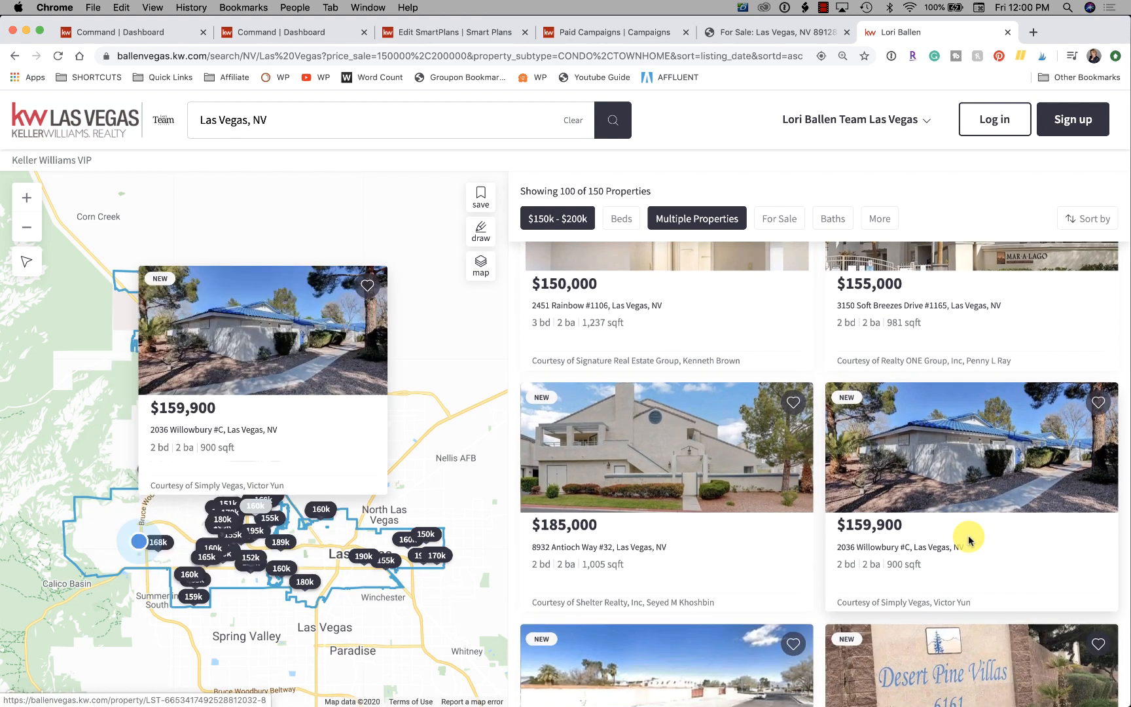
scroll(969, 540, "down", 1)
scroll(969, 541, "down", 17)
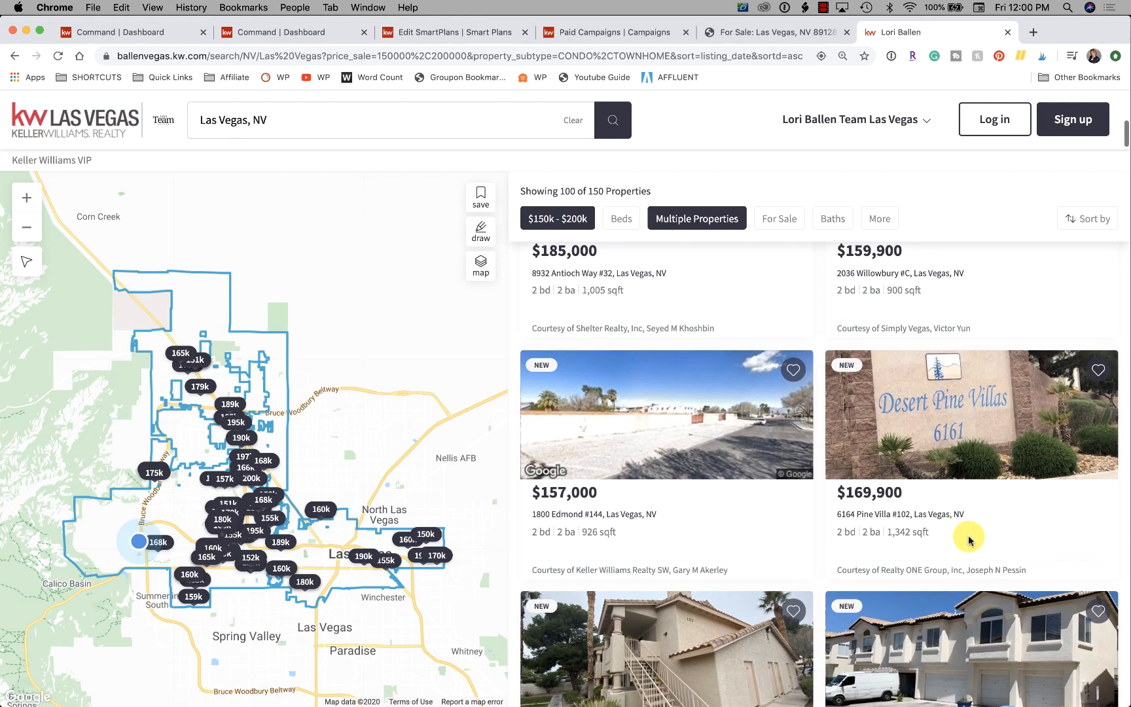
scroll(969, 540, "down", 4)
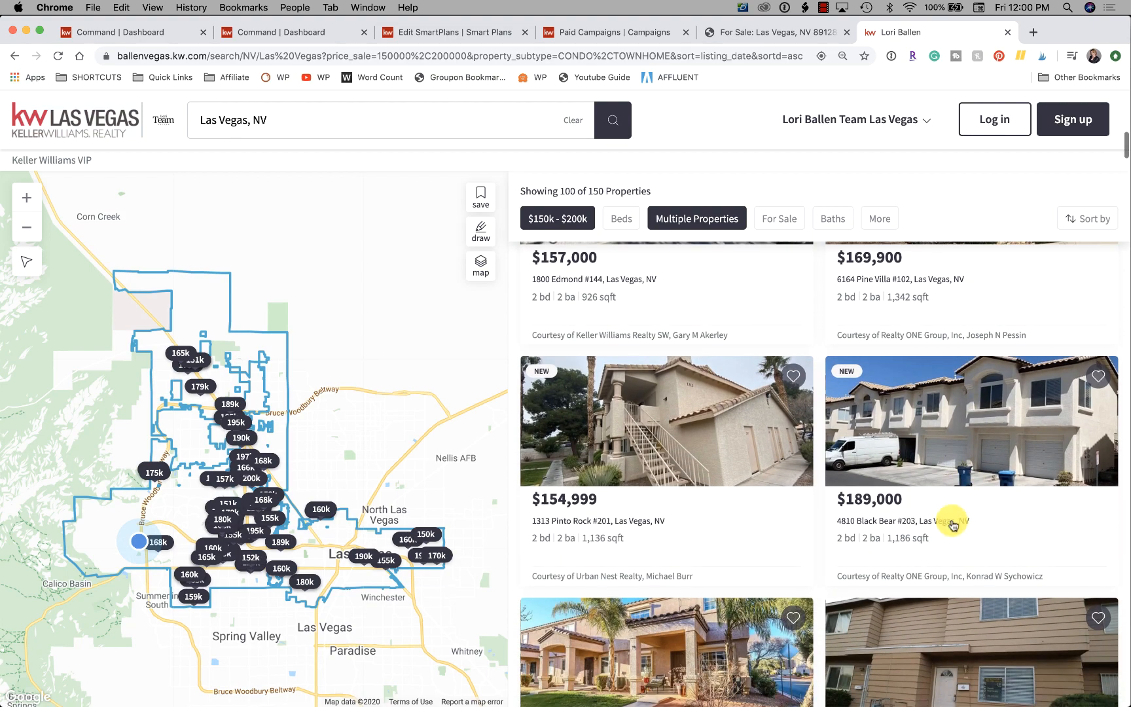
scroll(725, 564, "up", 20)
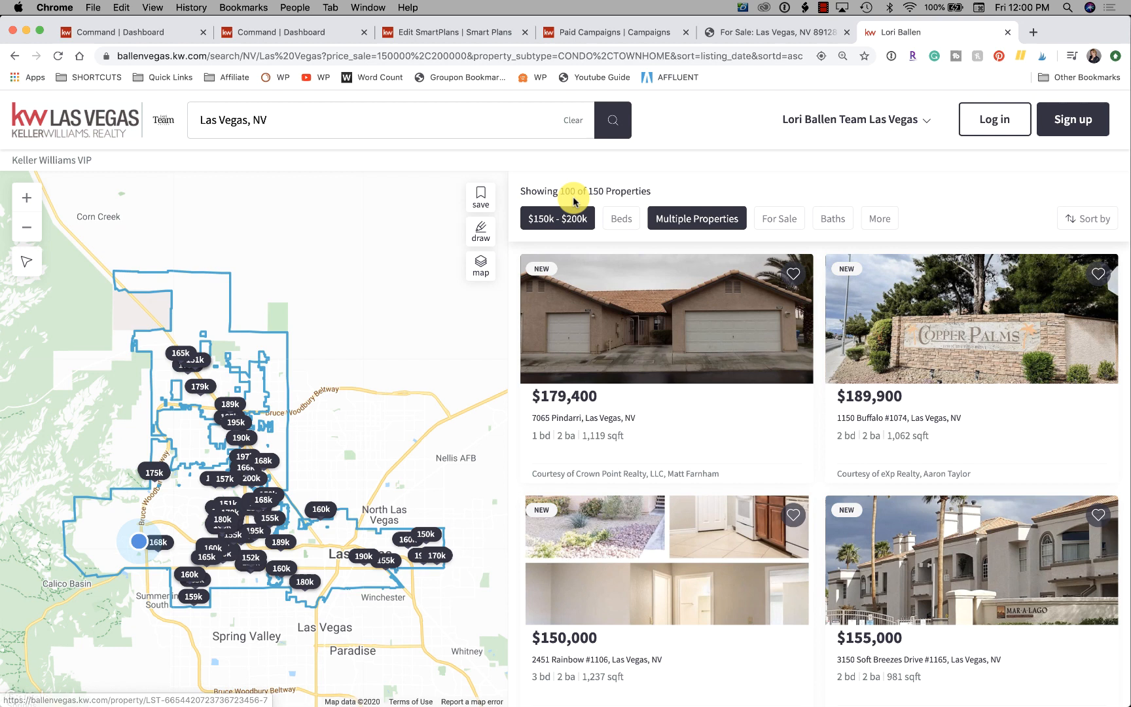
Remove Townhomes from the property type filter, keeping only Condos / Co-ops.
left_click(696, 218)
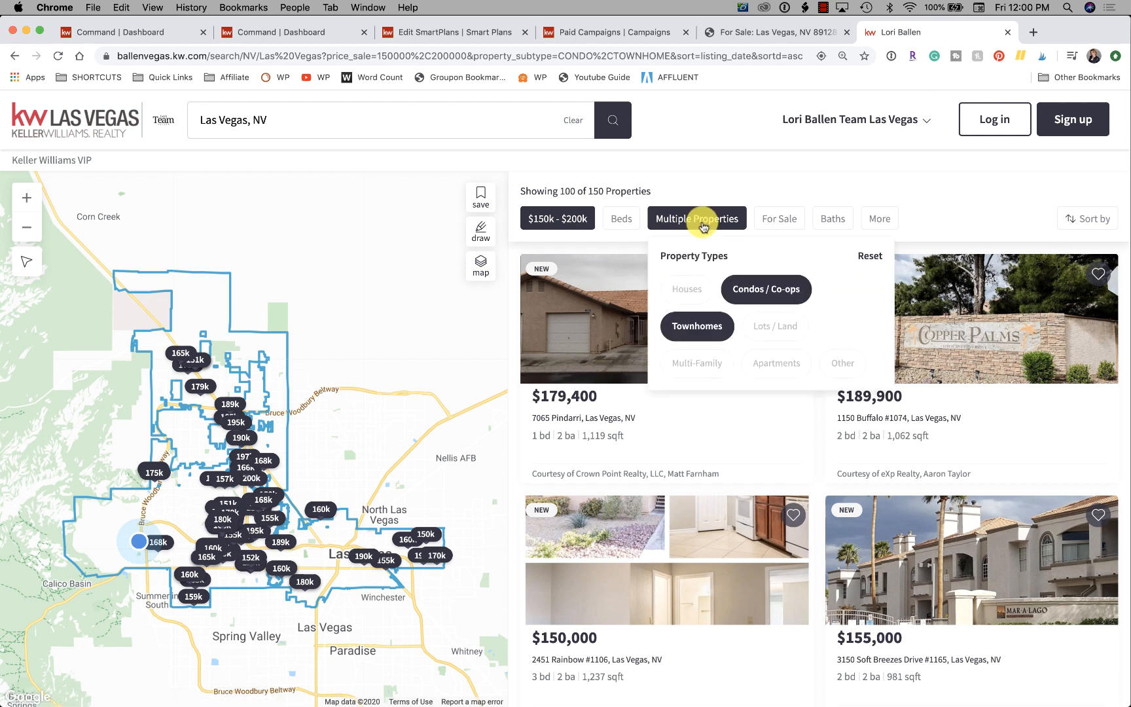
left_click(703, 328)
left_click(796, 189)
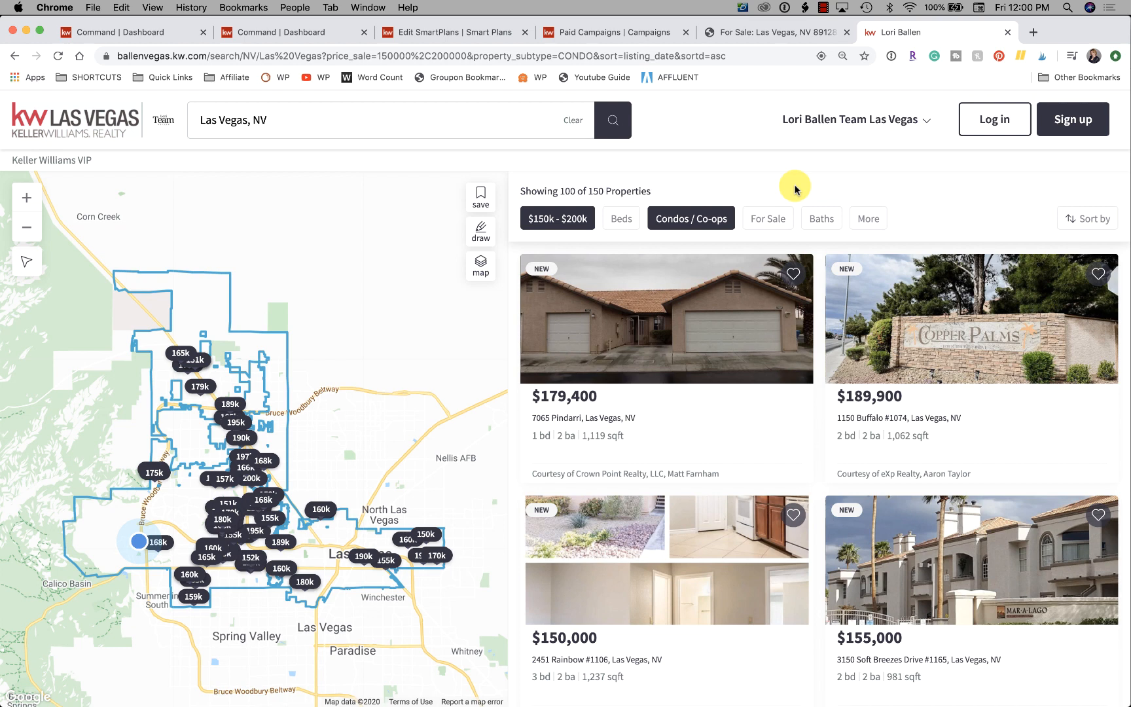
left_click(685, 224)
left_click(685, 224)
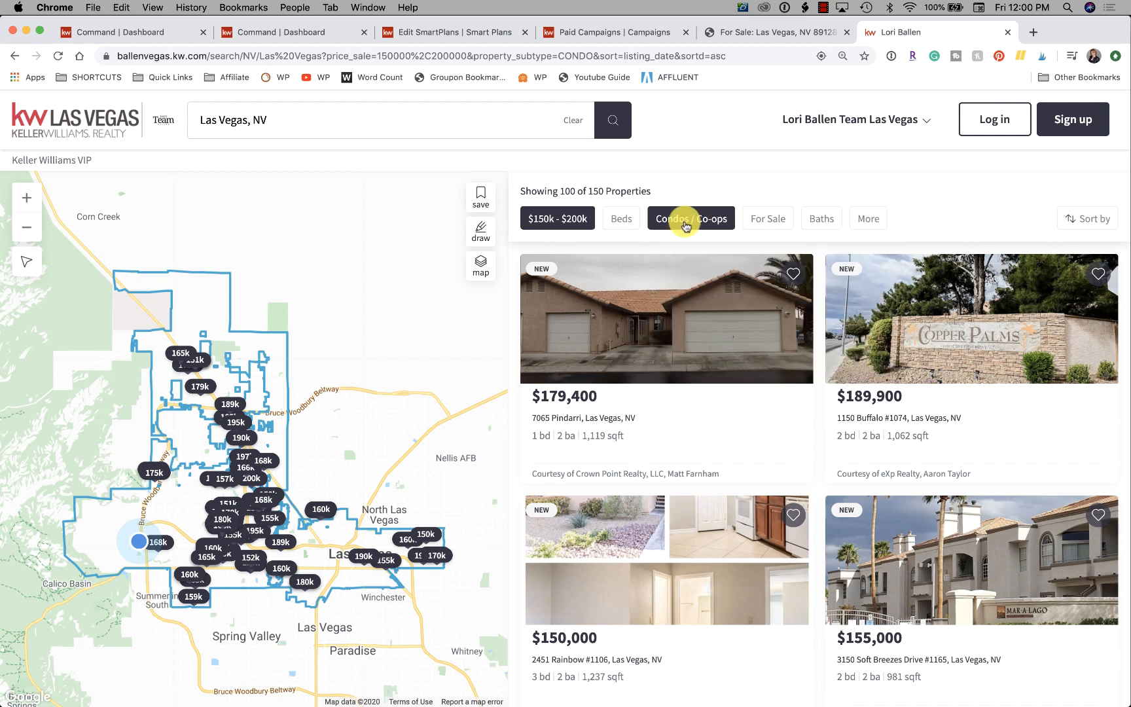
Sort the condo results by Price, low to high, and look over the listings.
left_click(1078, 215)
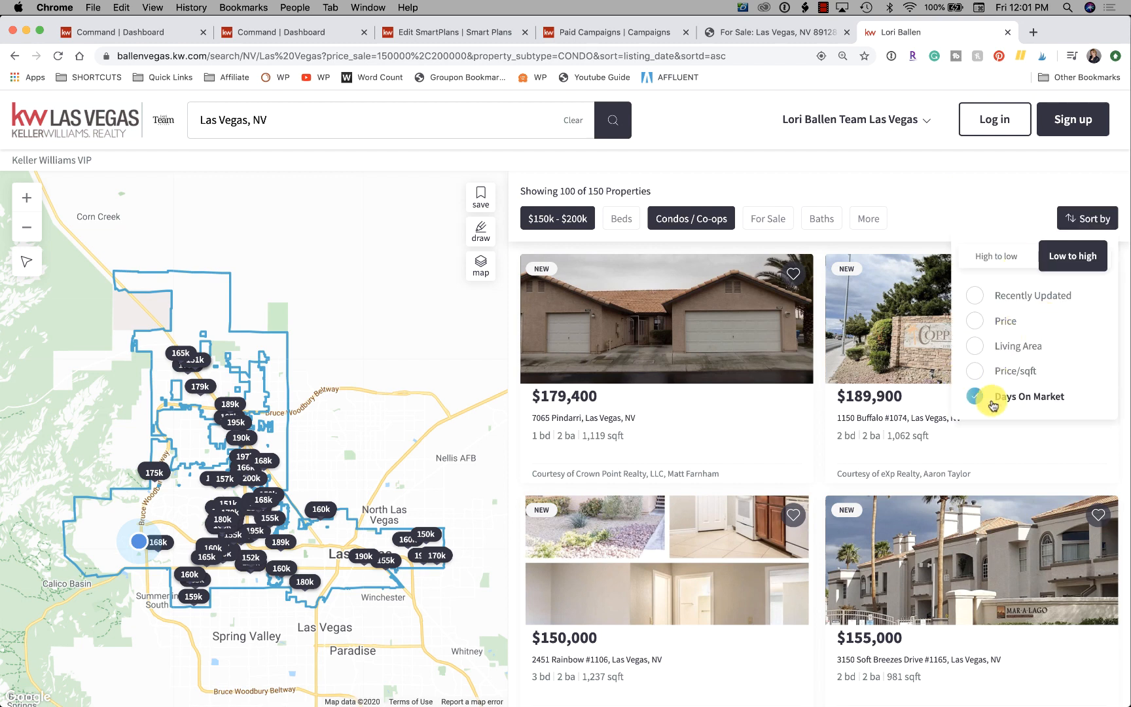
left_click(976, 324)
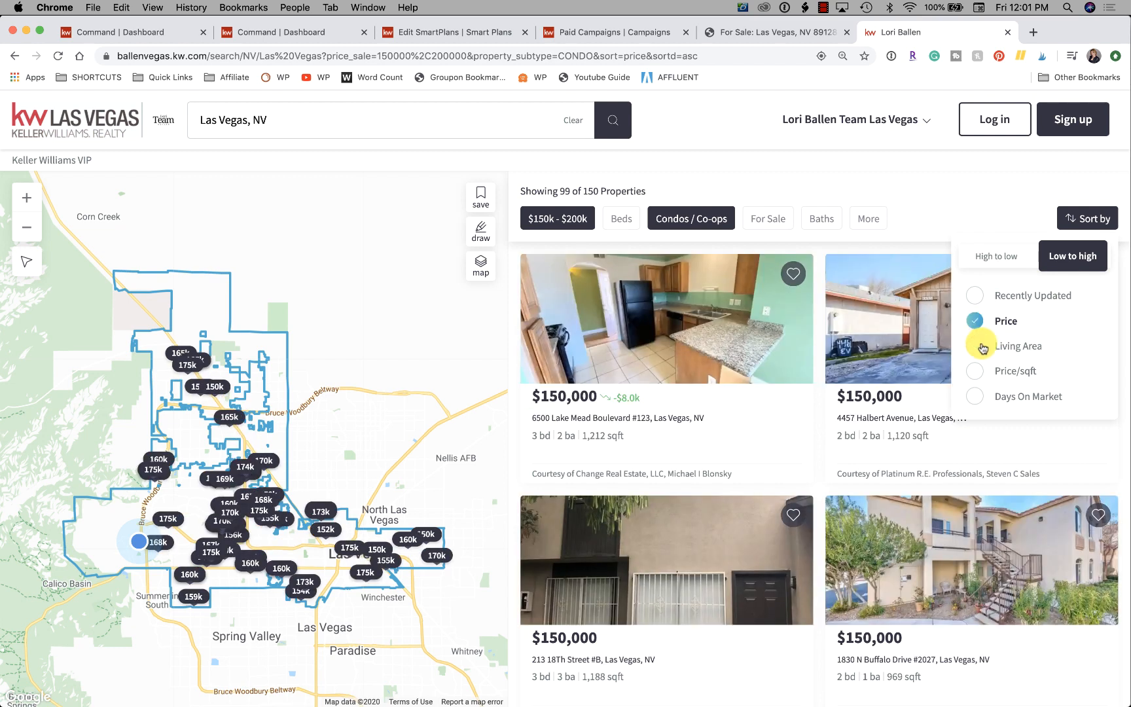
left_click(912, 211)
mouse_move(924, 339)
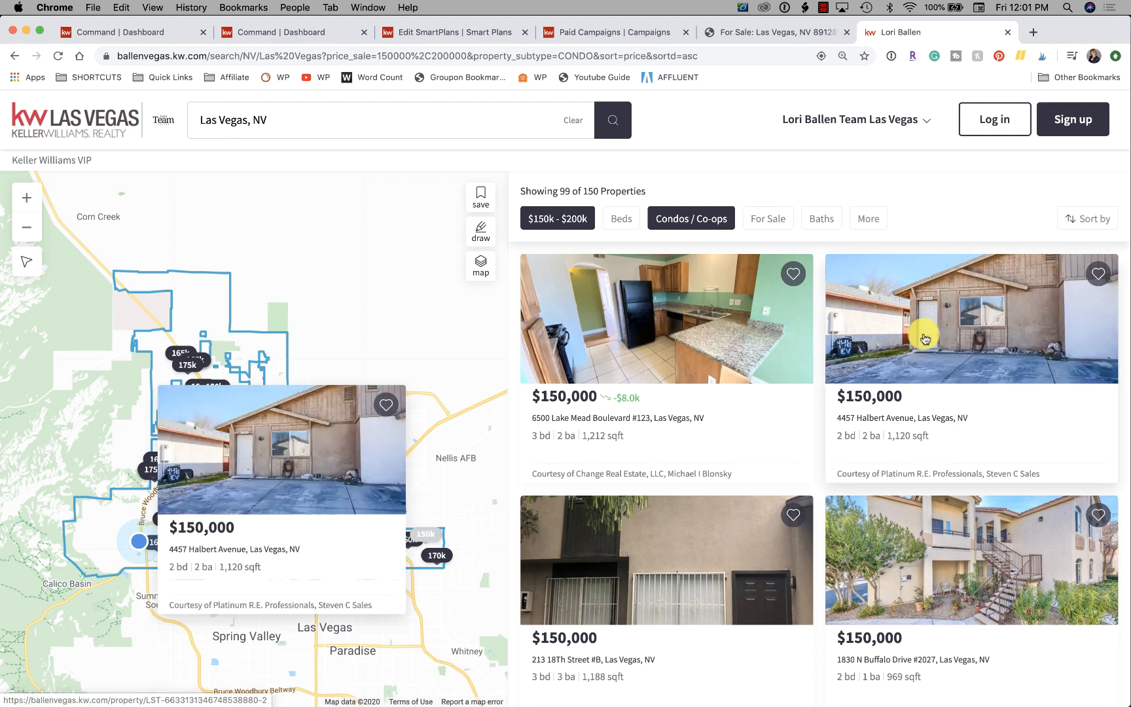
scroll(924, 338, "down", 10)
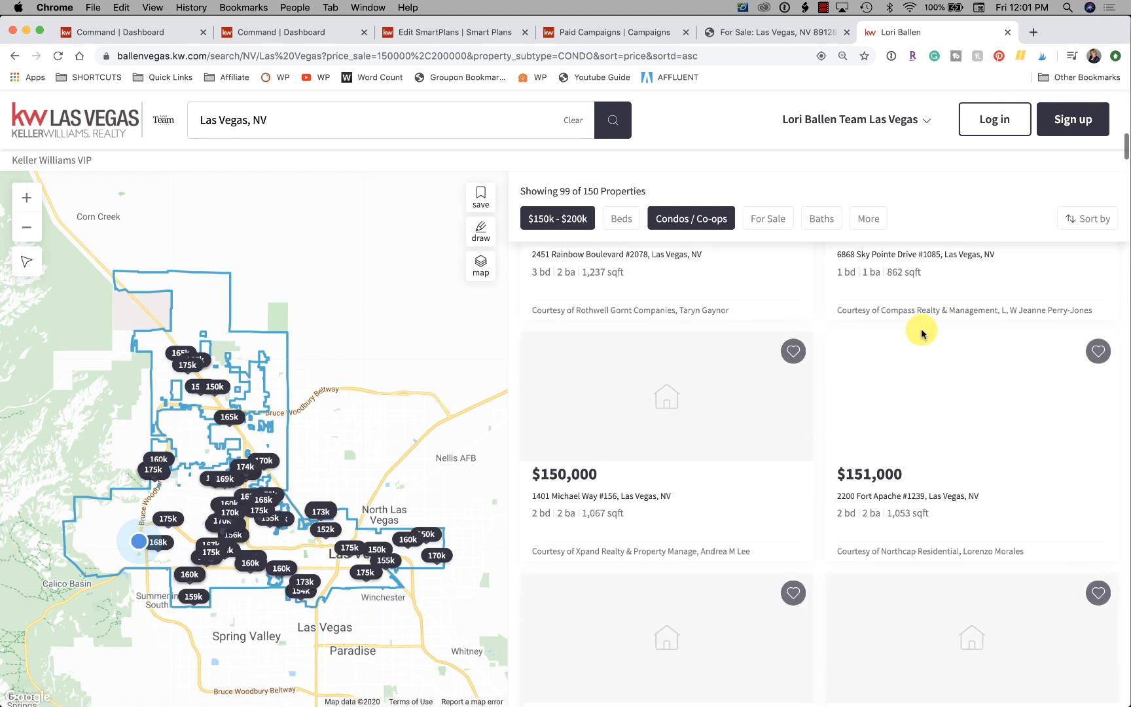
scroll(921, 333, "up", 10)
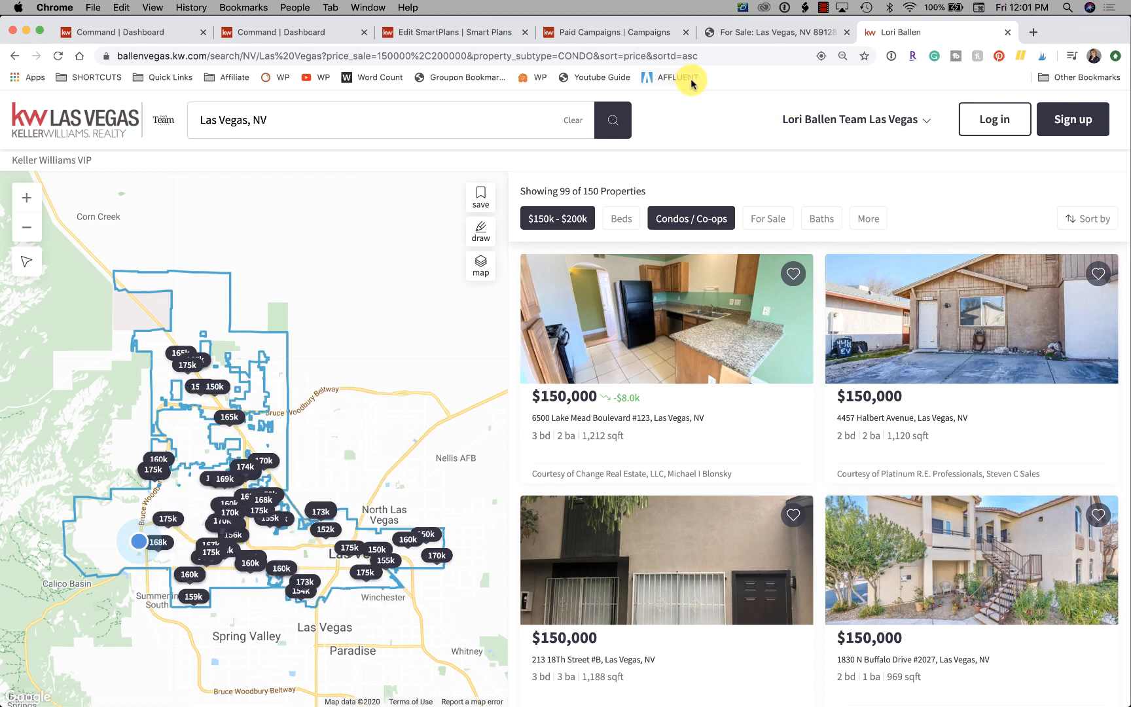
Copy the filtered condo search's web address and open bit.ly in a new browser tab.
left_click(710, 56)
key("super+c")
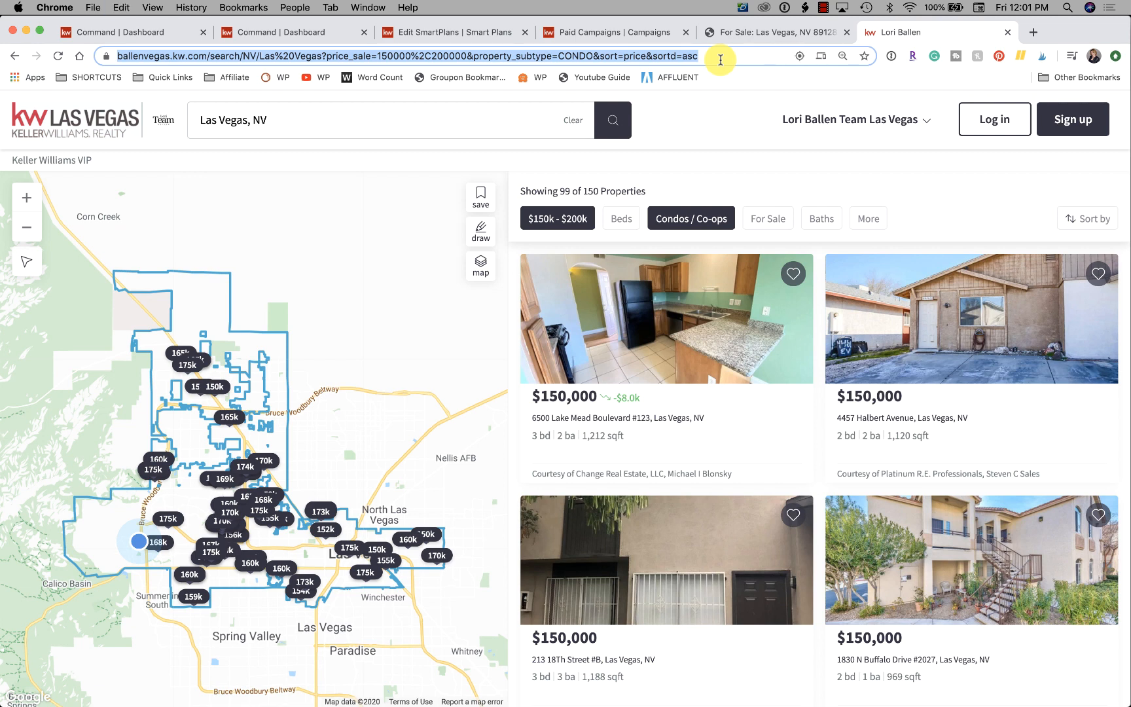
left_click(1029, 33)
type("bit.ly")
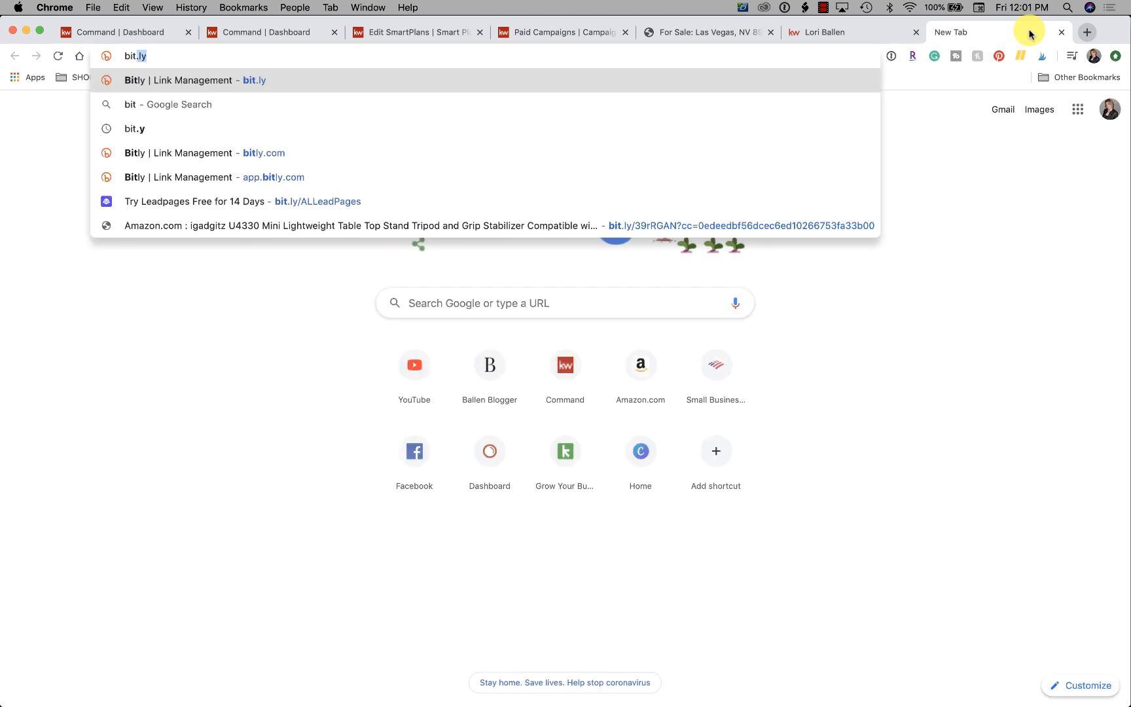
key("Return")
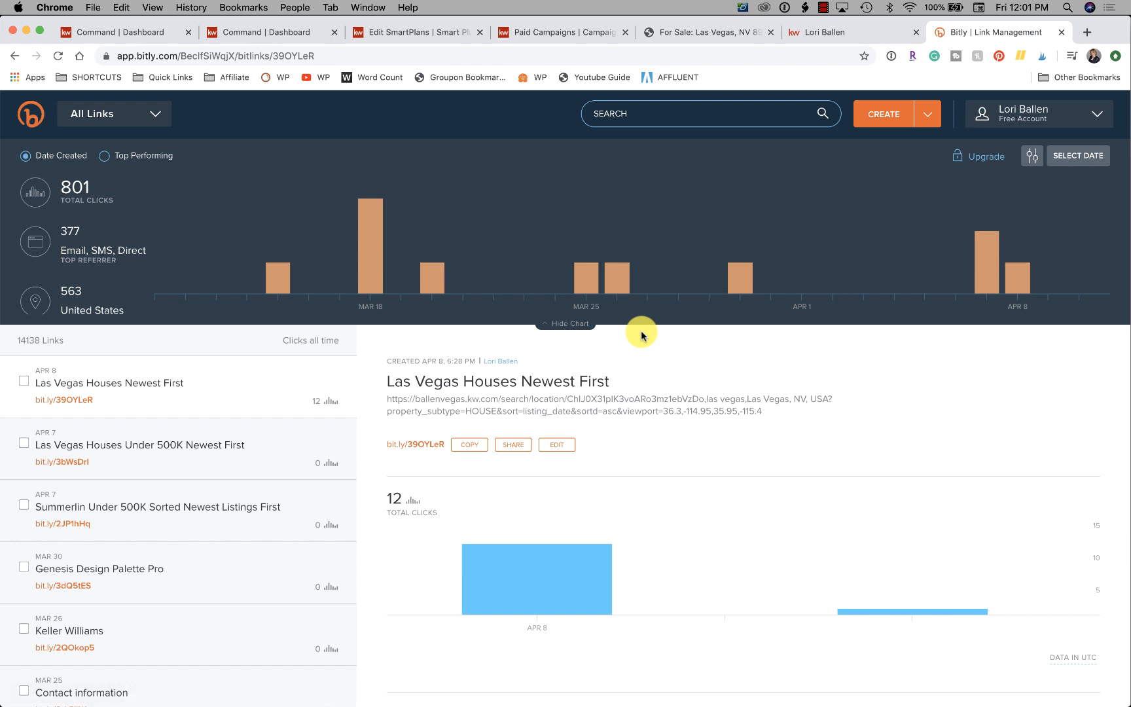
Create a Bitly short link from the copied condo search URL and copy the short link.
left_click(878, 121)
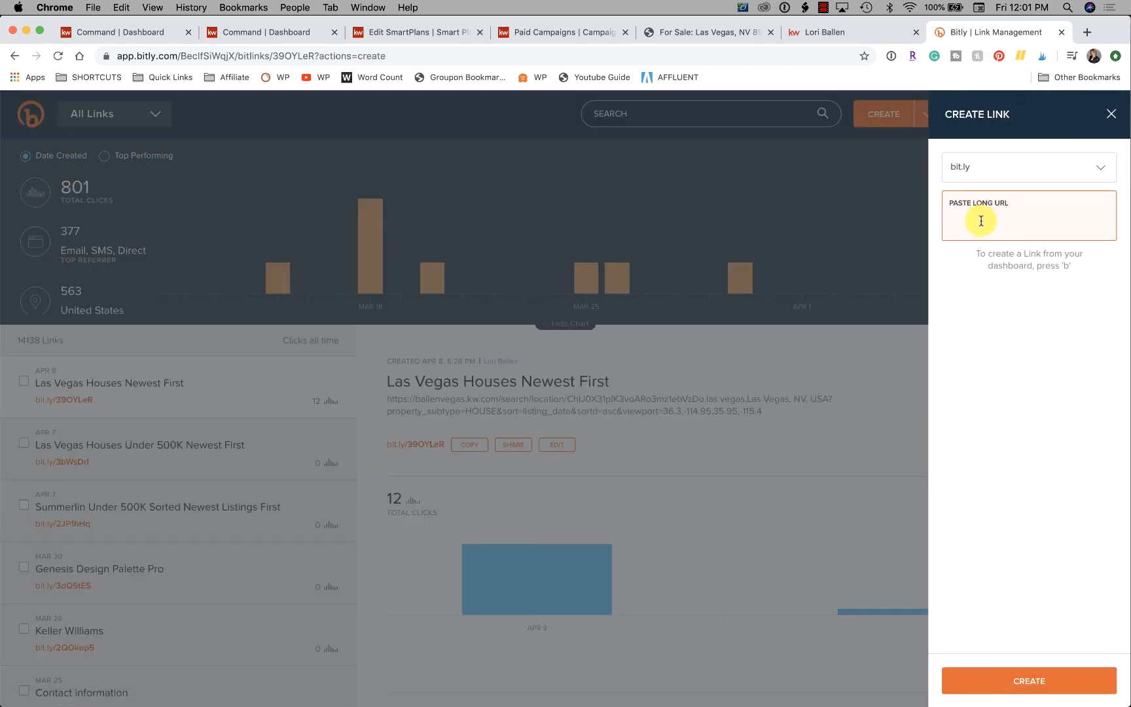
key("super+v")
left_click(1057, 677)
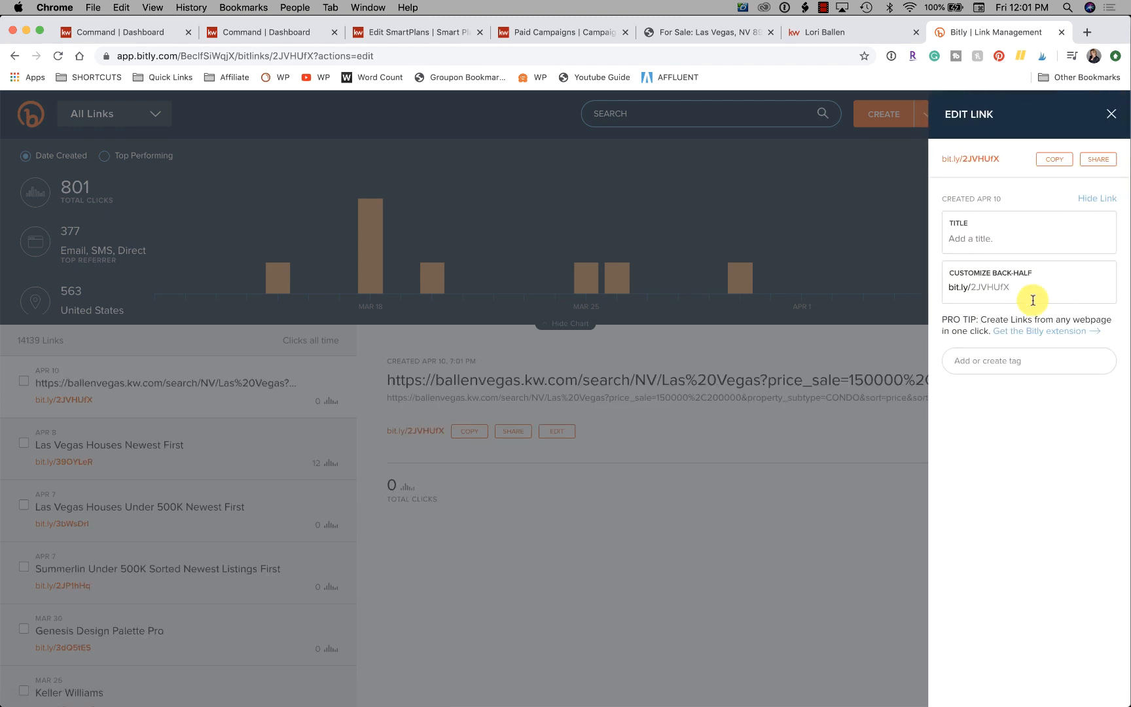
left_click(1054, 159)
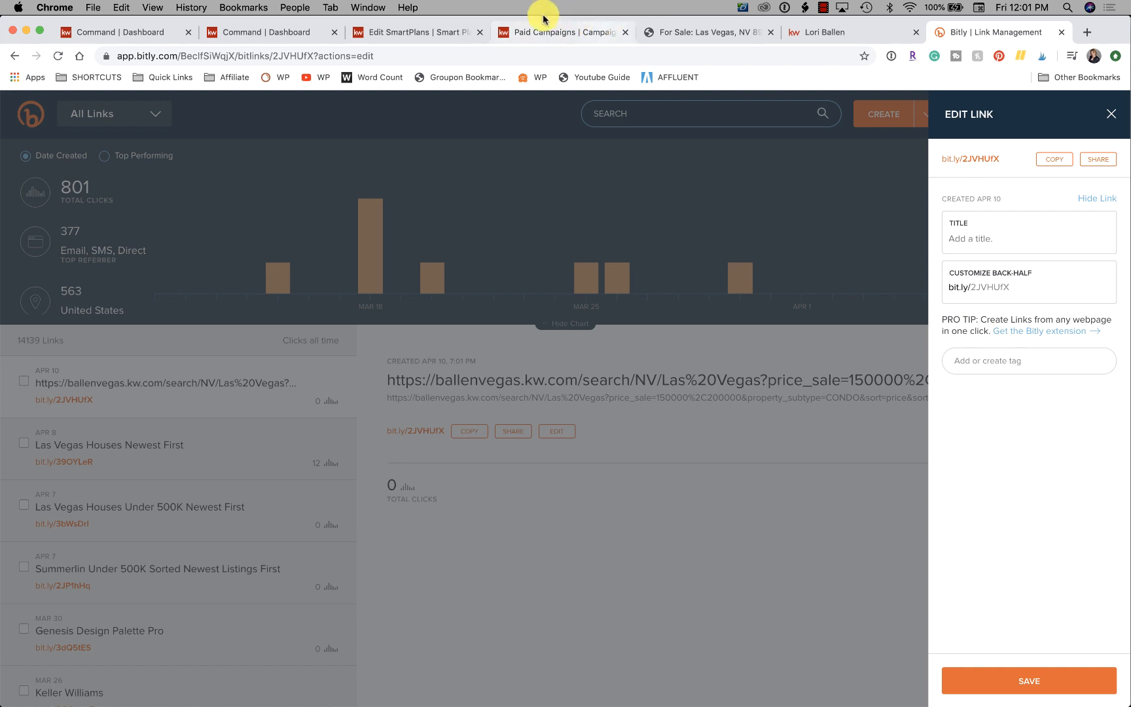
Return to the SmartPlan email and change "I have others like this as well" to begin with "We".
left_click(255, 31)
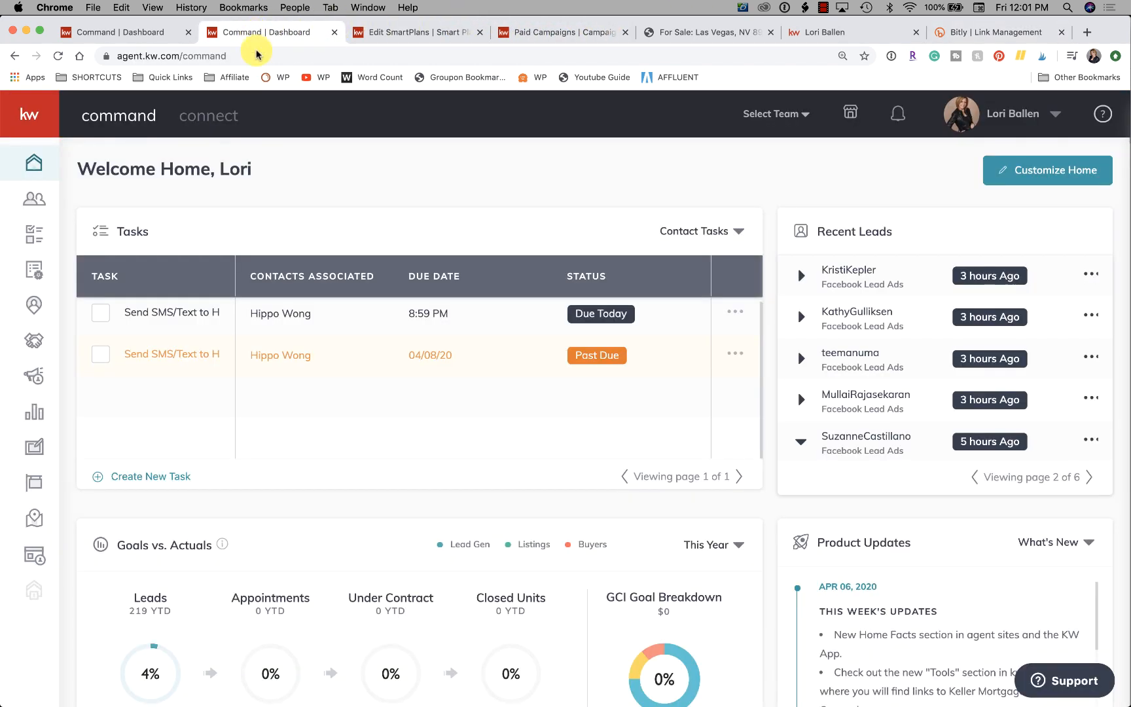
left_click(389, 35)
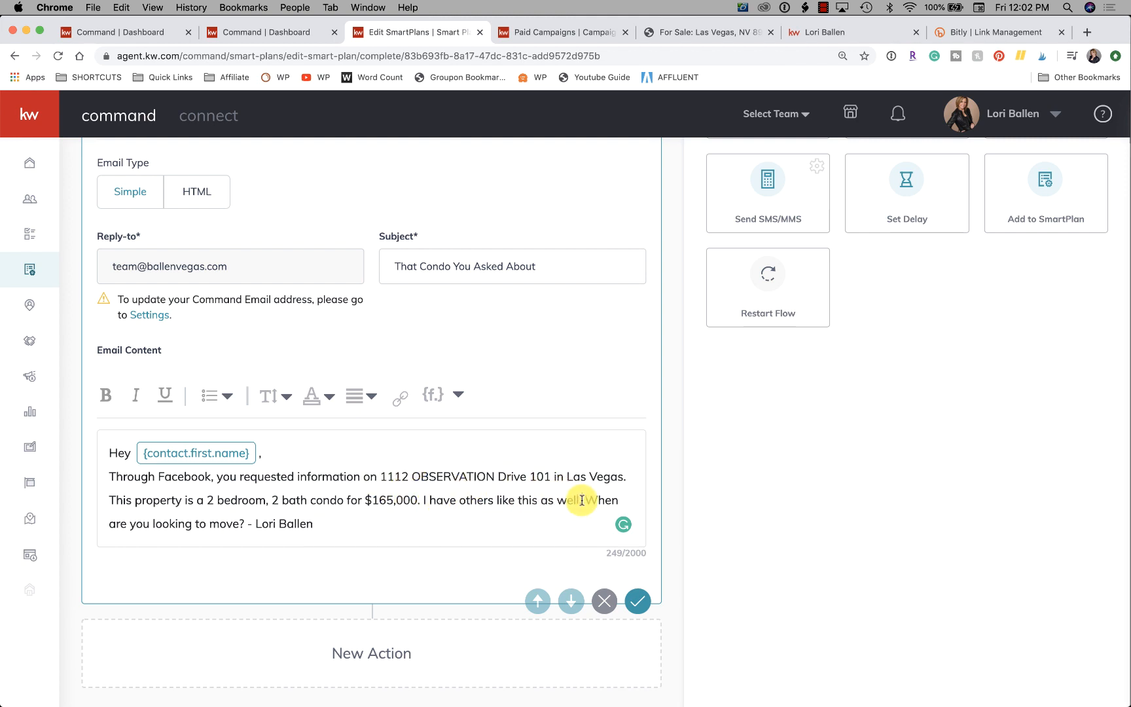
left_click_drag(582, 500, 423, 496)
left_click(427, 499)
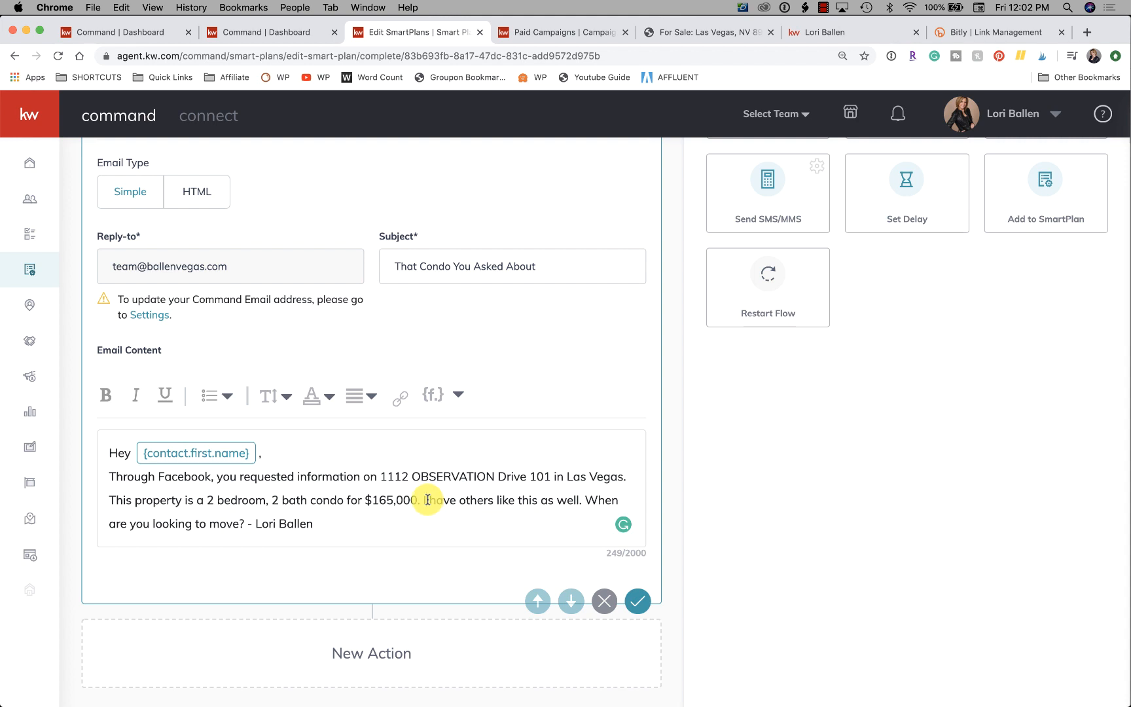
key("BackSpace")
type("We")
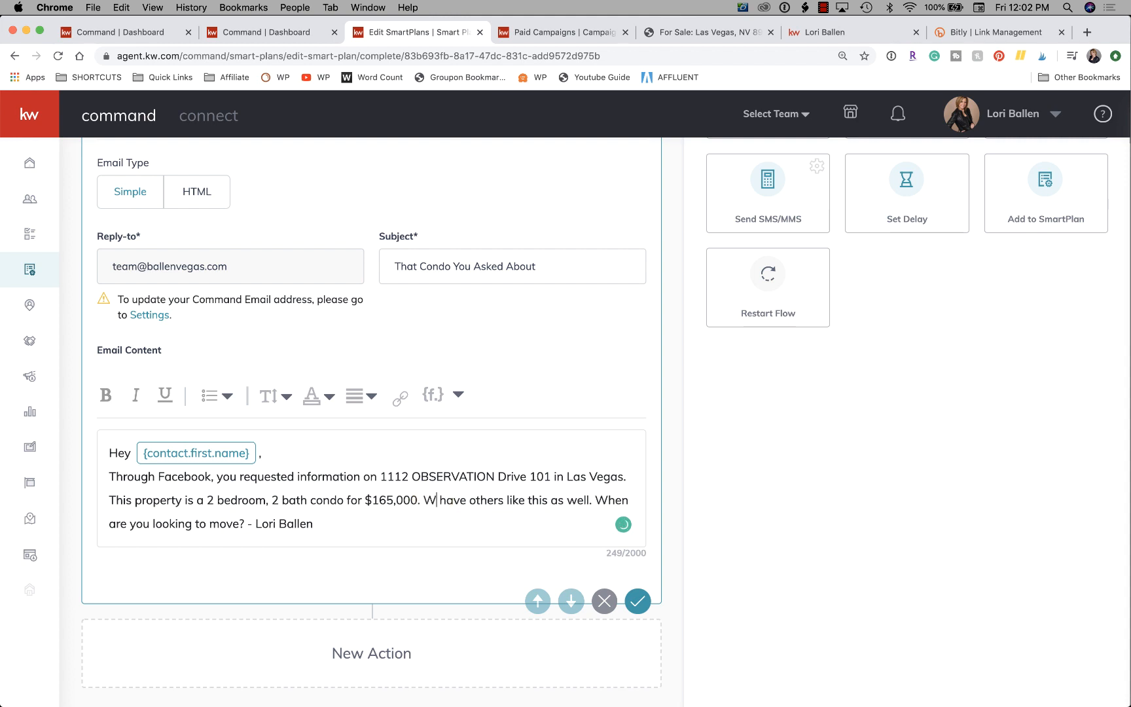
left_click_drag(594, 500, 427, 499)
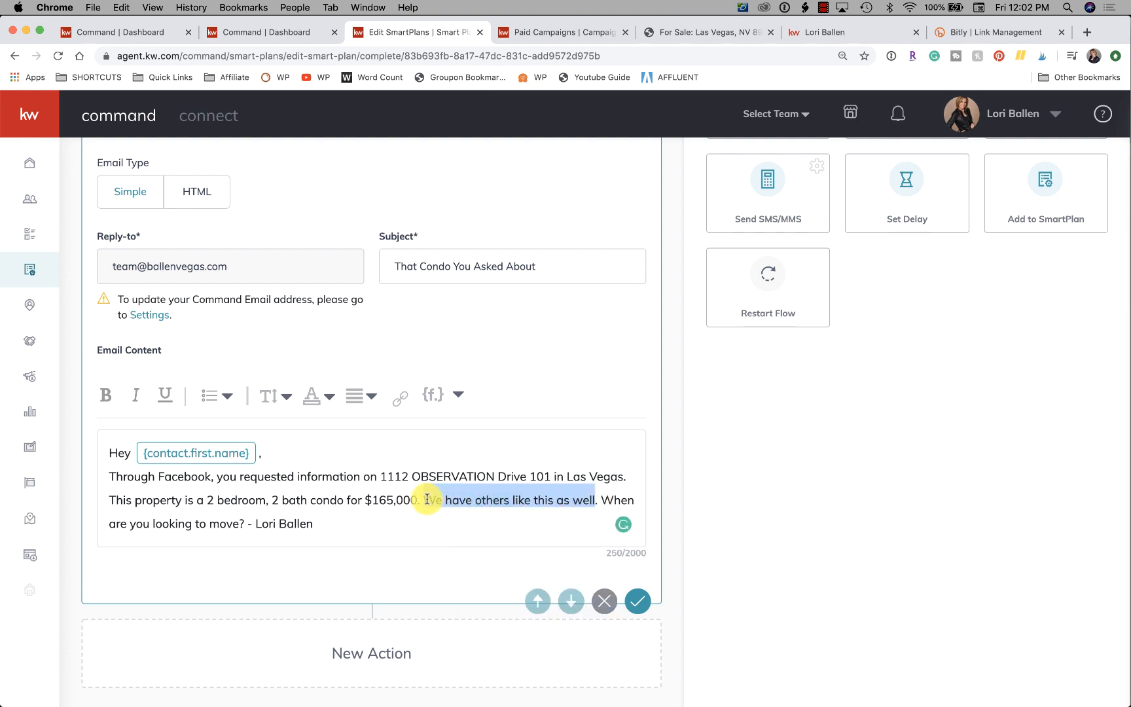
left_click(399, 397)
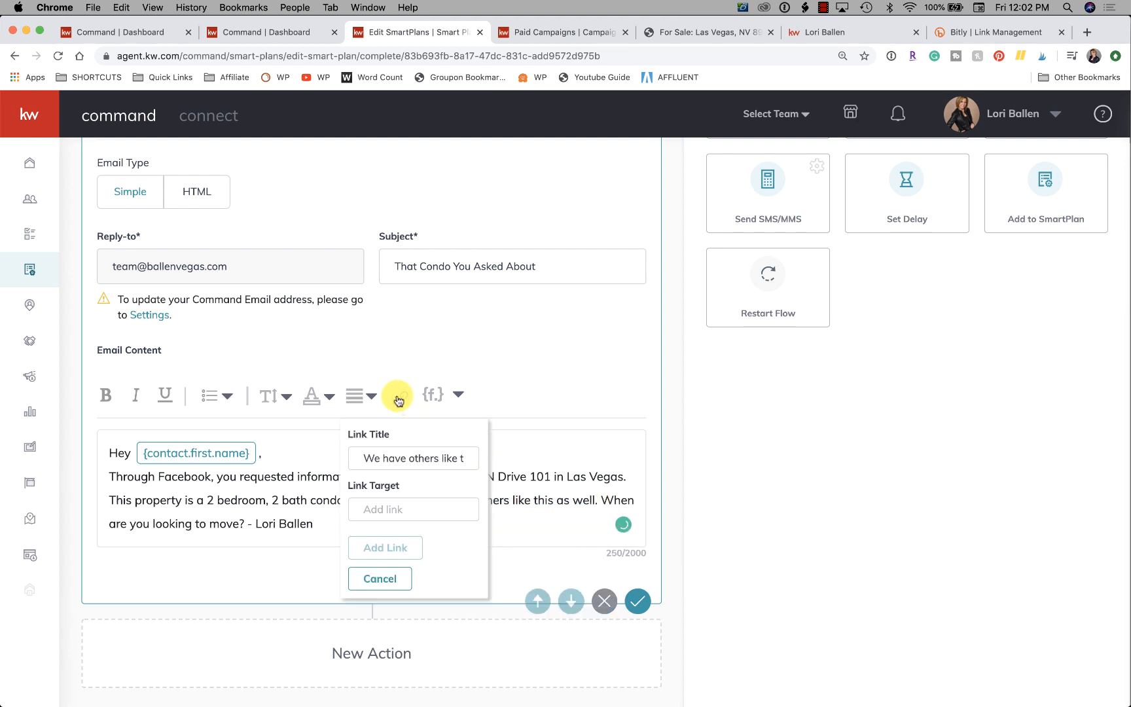
left_click(383, 511)
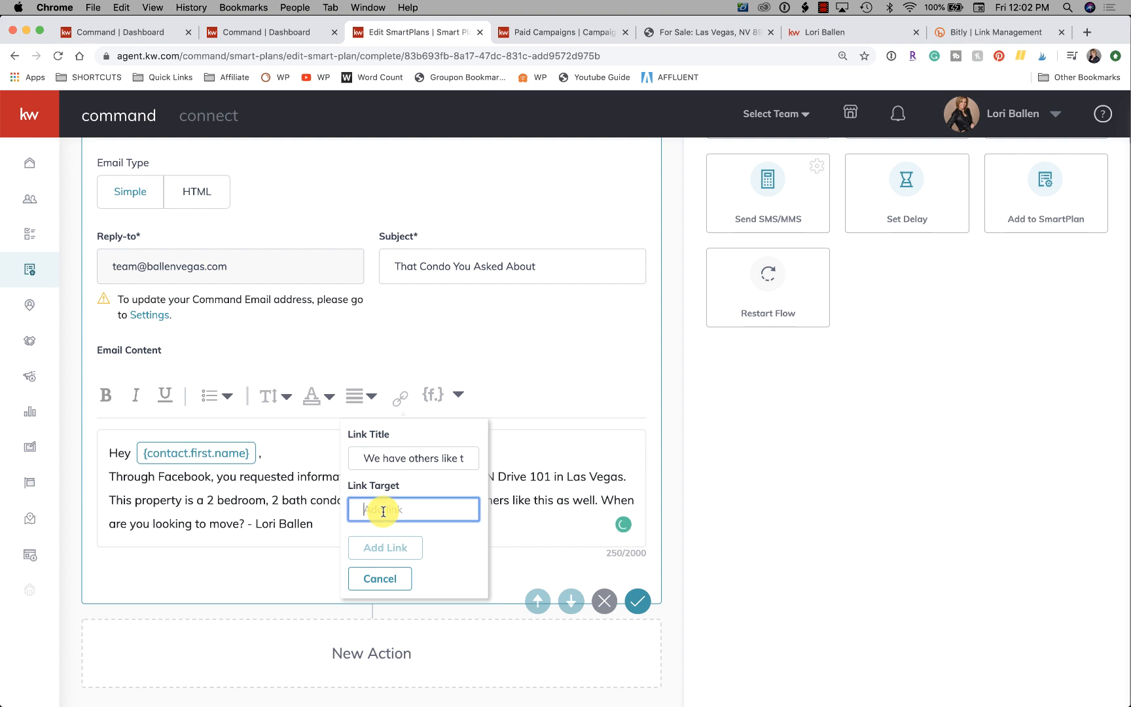
key("super+v")
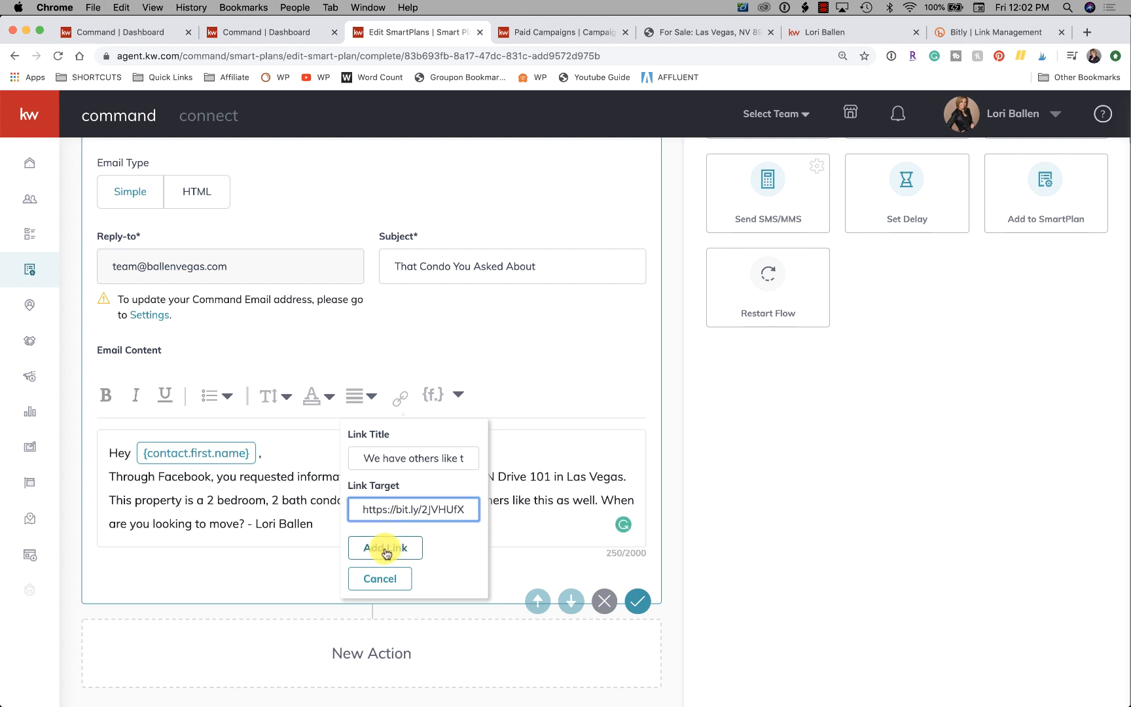
left_click(386, 550)
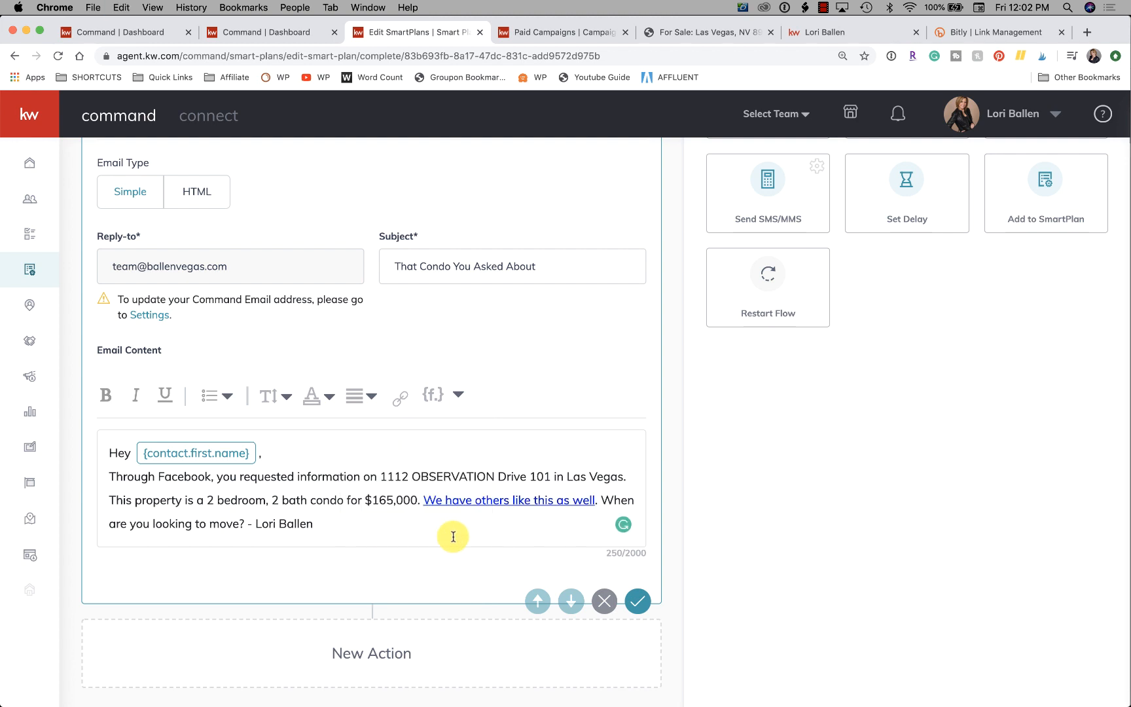
Add a Send SMS/MMS action to the SmartPlan after the email.
scroll(452, 536, "down", 1)
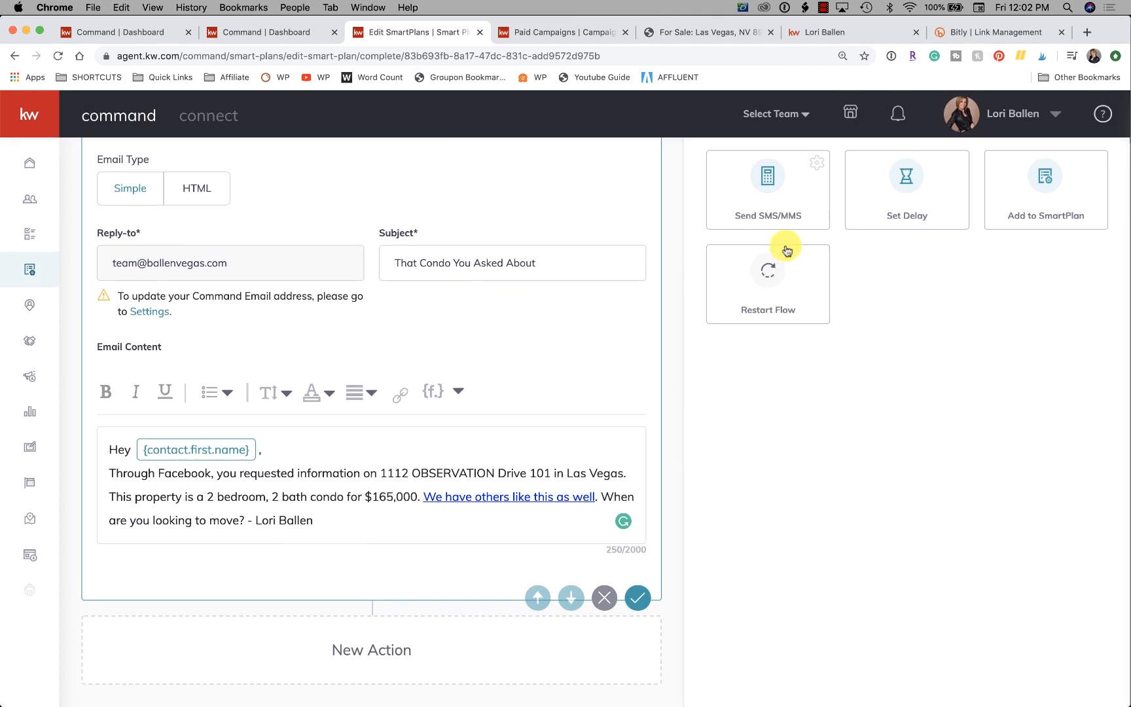
left_click(771, 186)
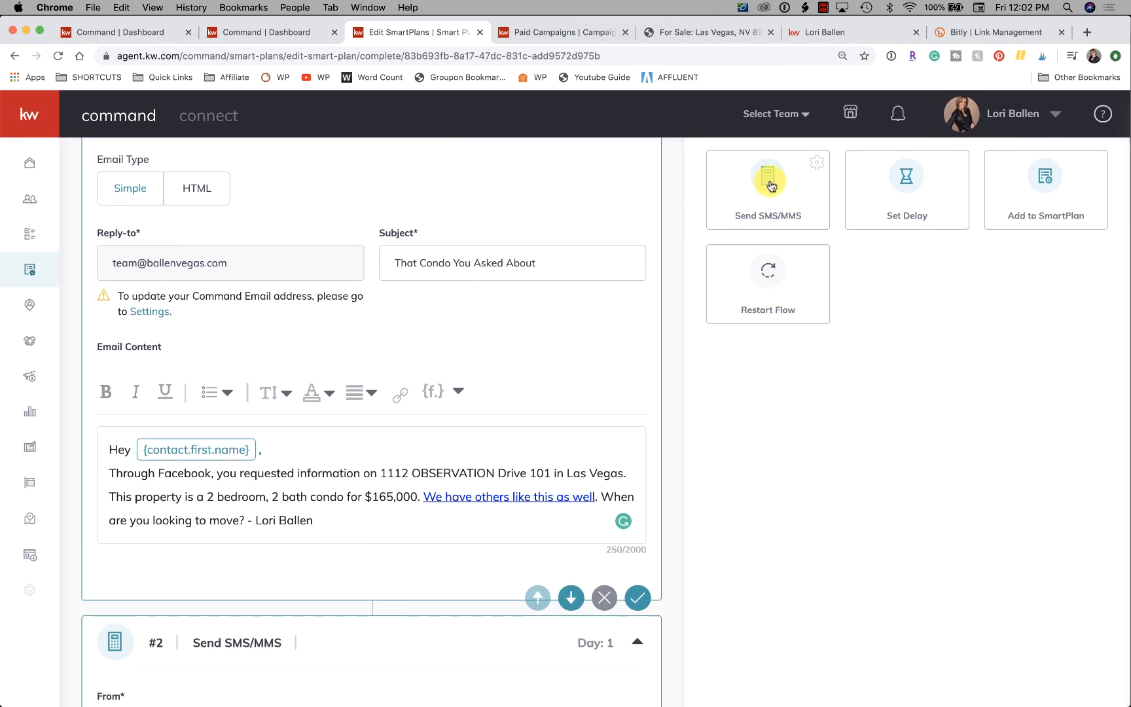
Start the text message with the greeting "Hi {contact.first.name} ," using the contact first-name merge field, followed by a new line.
scroll(199, 497, "down", 6)
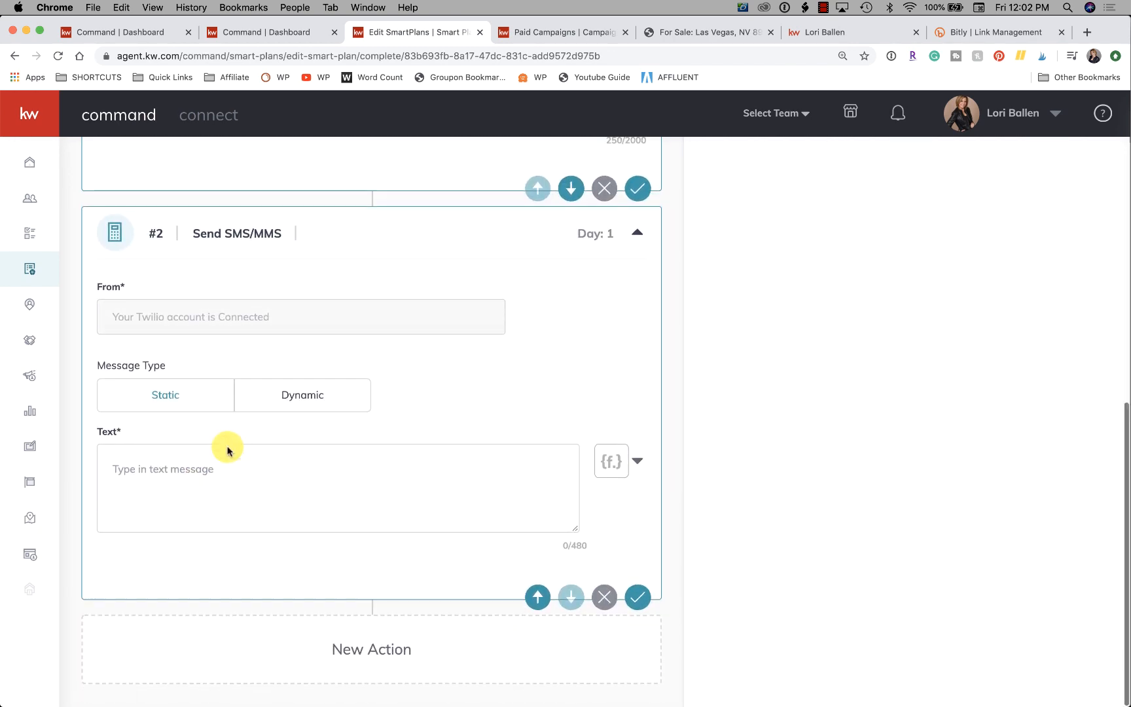
left_click(222, 472)
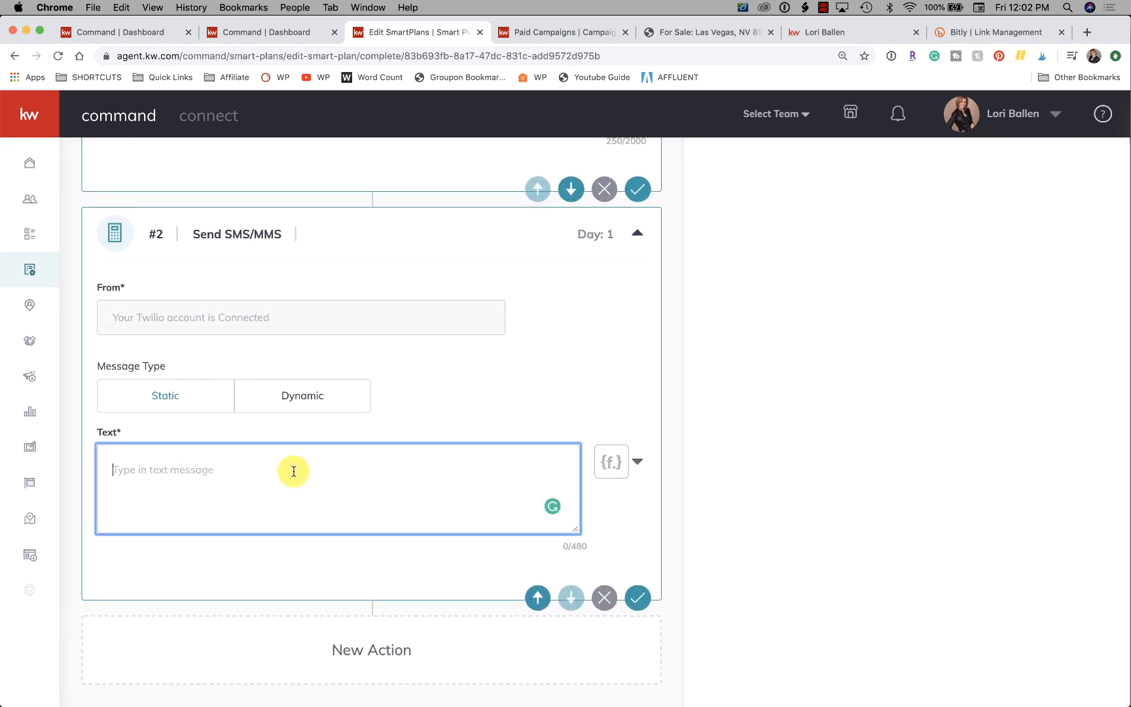
type("Hi")
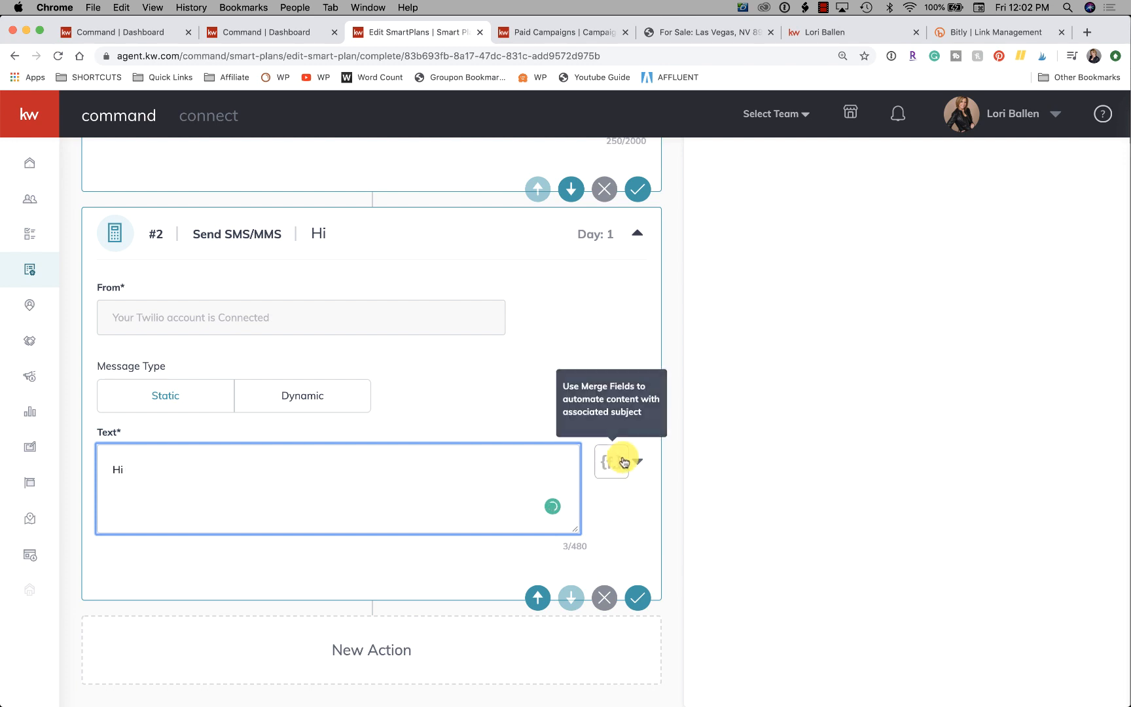
left_click(611, 462)
scroll(533, 153, "up", 3)
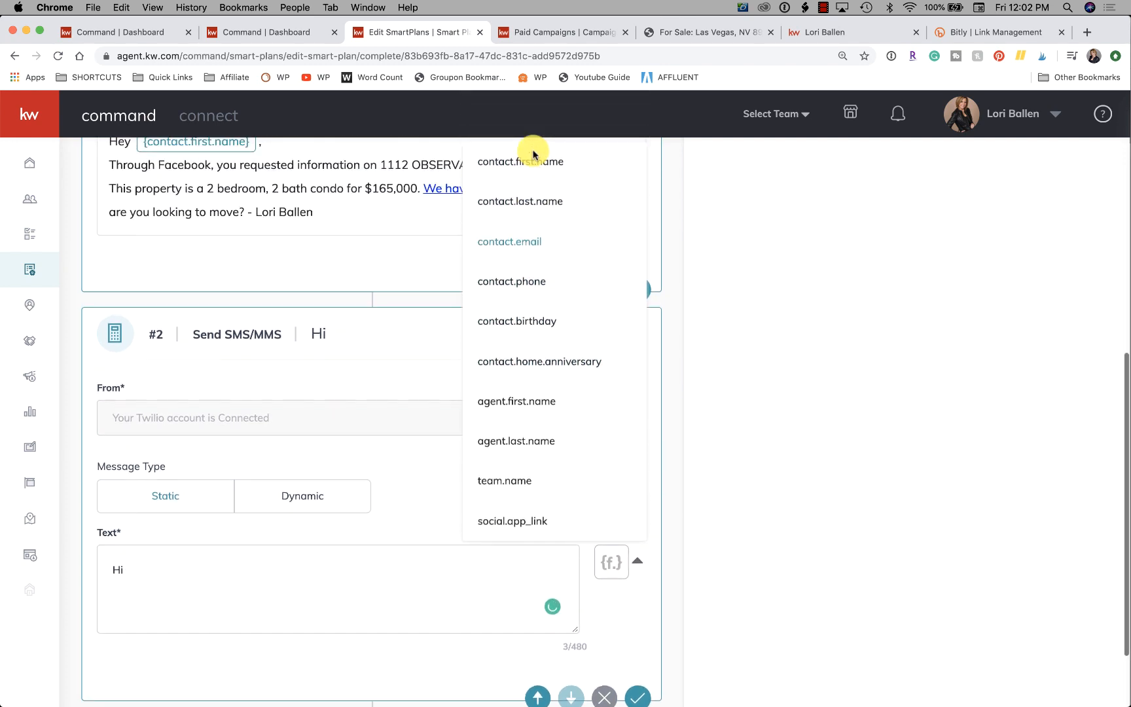
left_click(530, 183)
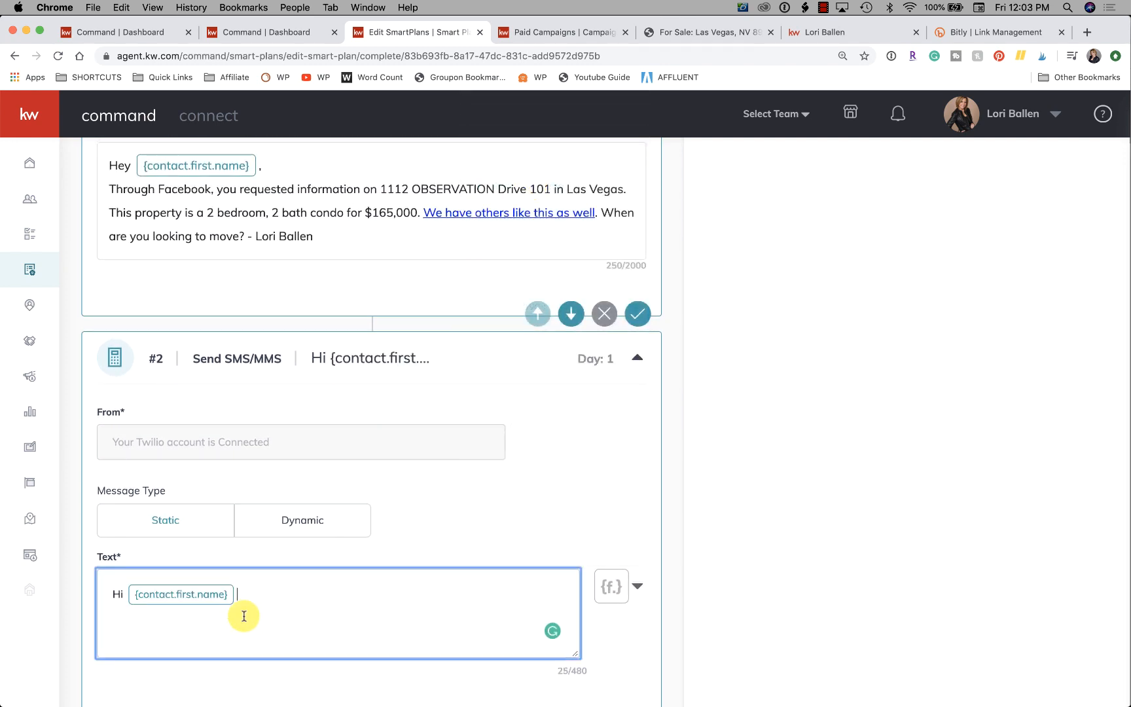
scroll(239, 613, "down", 2)
type(",")
key("Return")
Write "Did you have any other questions about the 2 bedroom condo listing in Vegas" as the text message's opening question.
type("D")
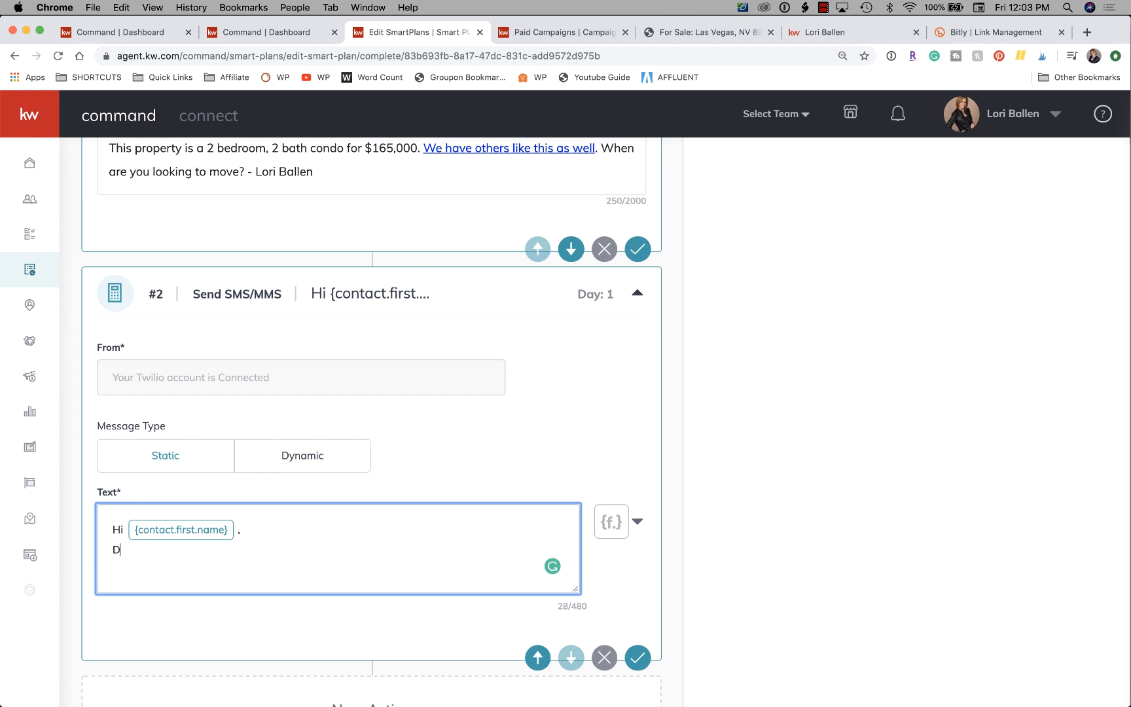
type("id you have any other questions about ")
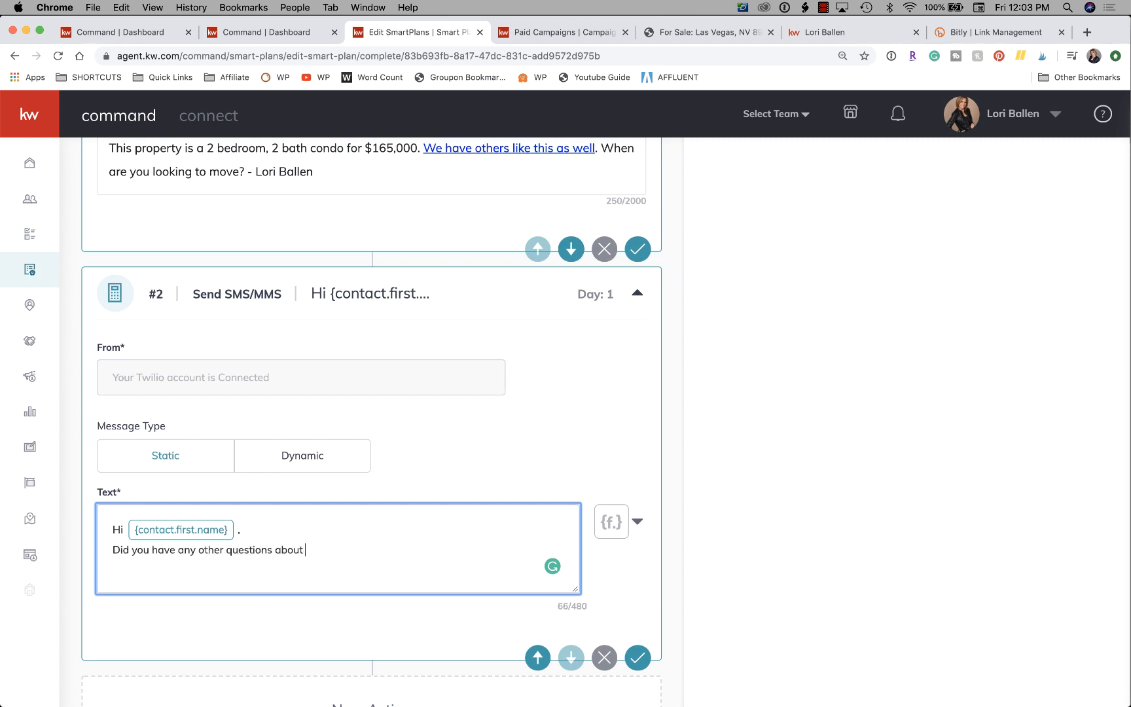
type("the condo listing")
left_click(322, 550)
type("2 bedroom")
left_click(454, 551)
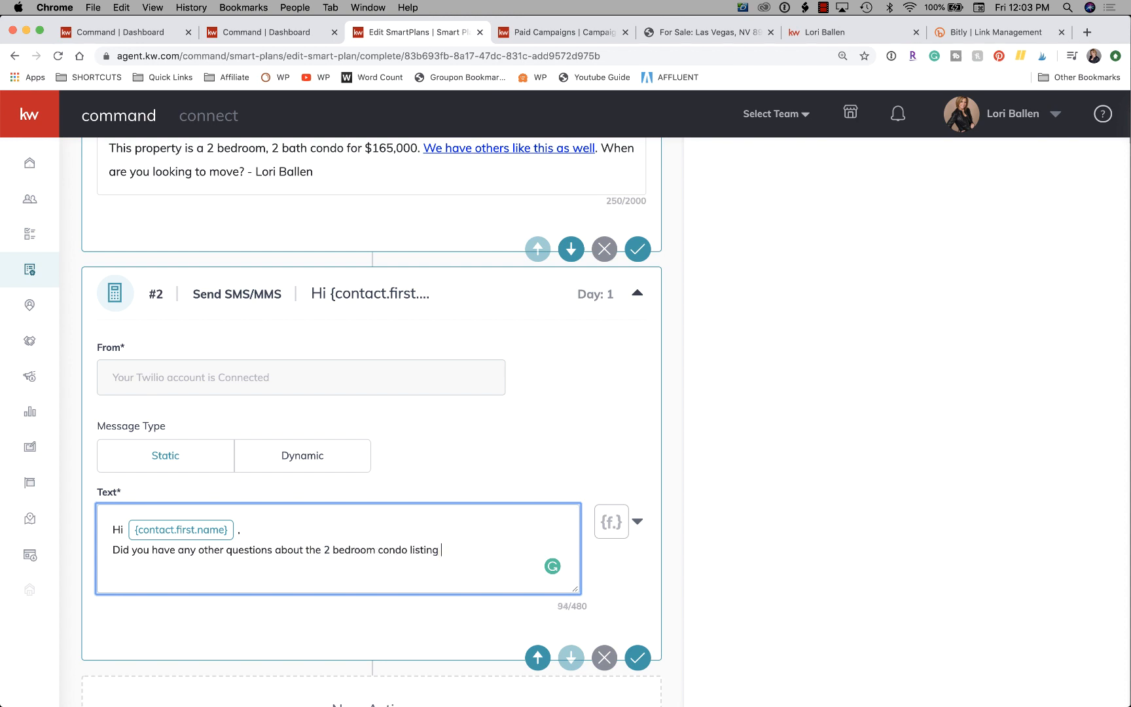
type("in Vegas")
type("? Heere")
key("BackSpace")
key("BackSpace")
type("is a list of more like ")
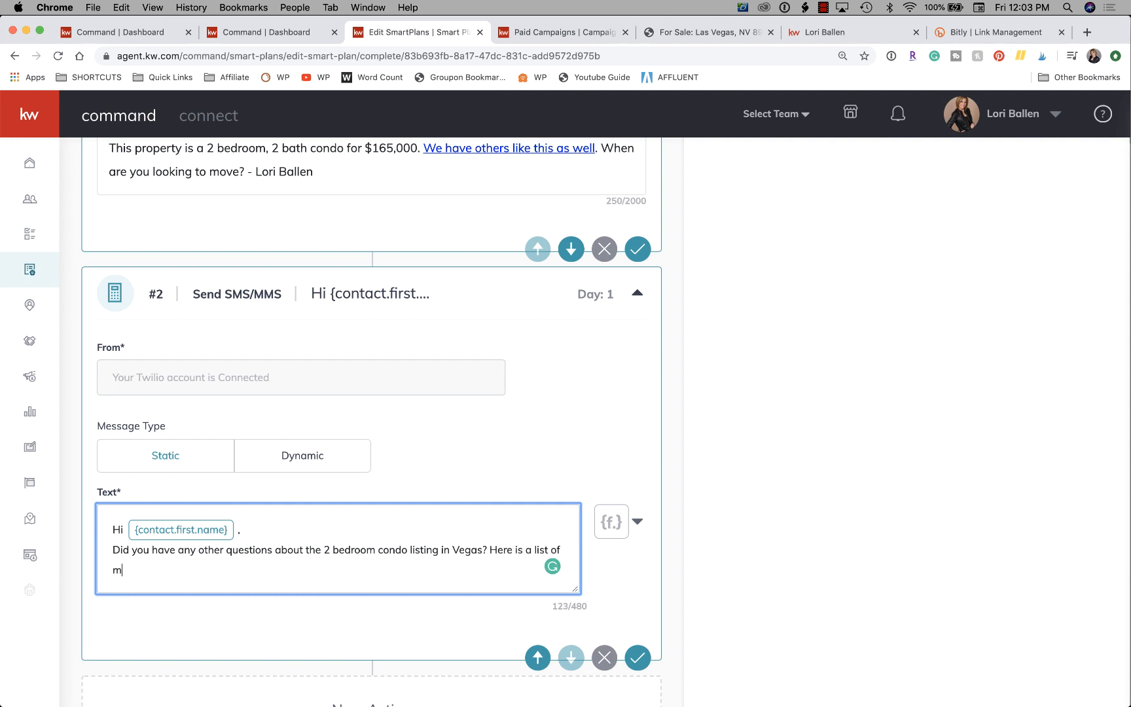
type("that one.")
type("https://bit.ly/2JVHUfX")
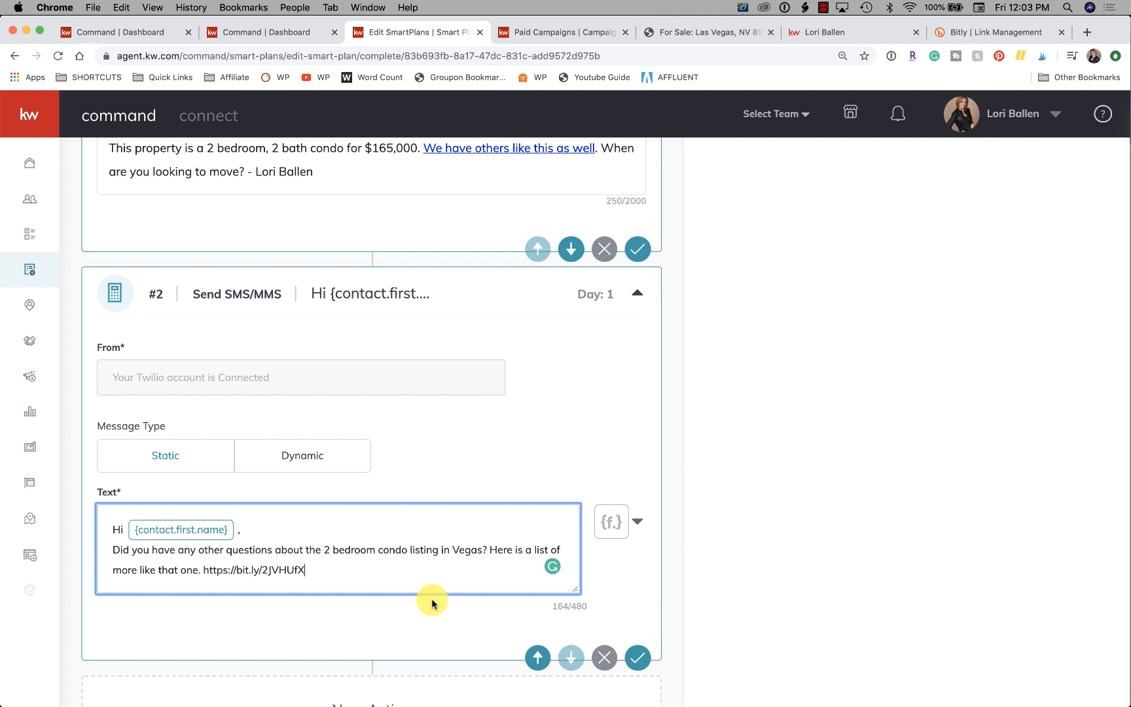
Sign off the text message after the link with a dash, the agent's full name and "Keller Williams".
type("- Lori ")
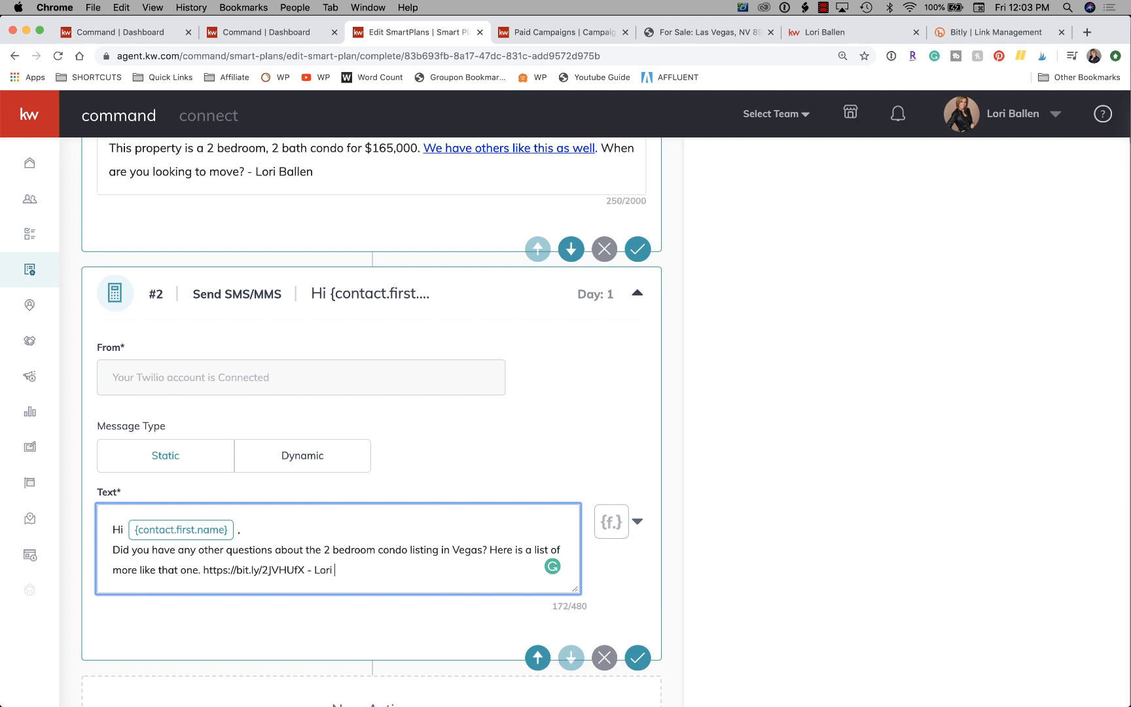
type("Ballen Ke")
key("BackSpace")
key("BackSpace")
type("ller Williams")
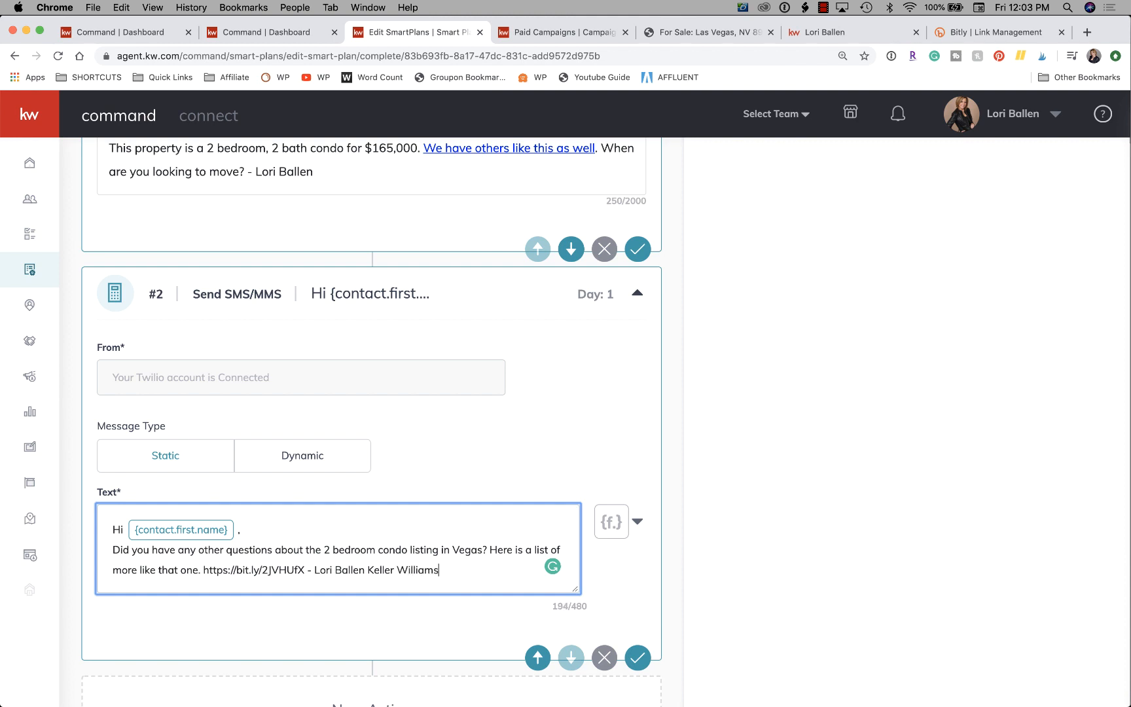
Insert "that you saw on Facebook" after "Vegas" in the text message's question.
scroll(164, 548, "down", 2)
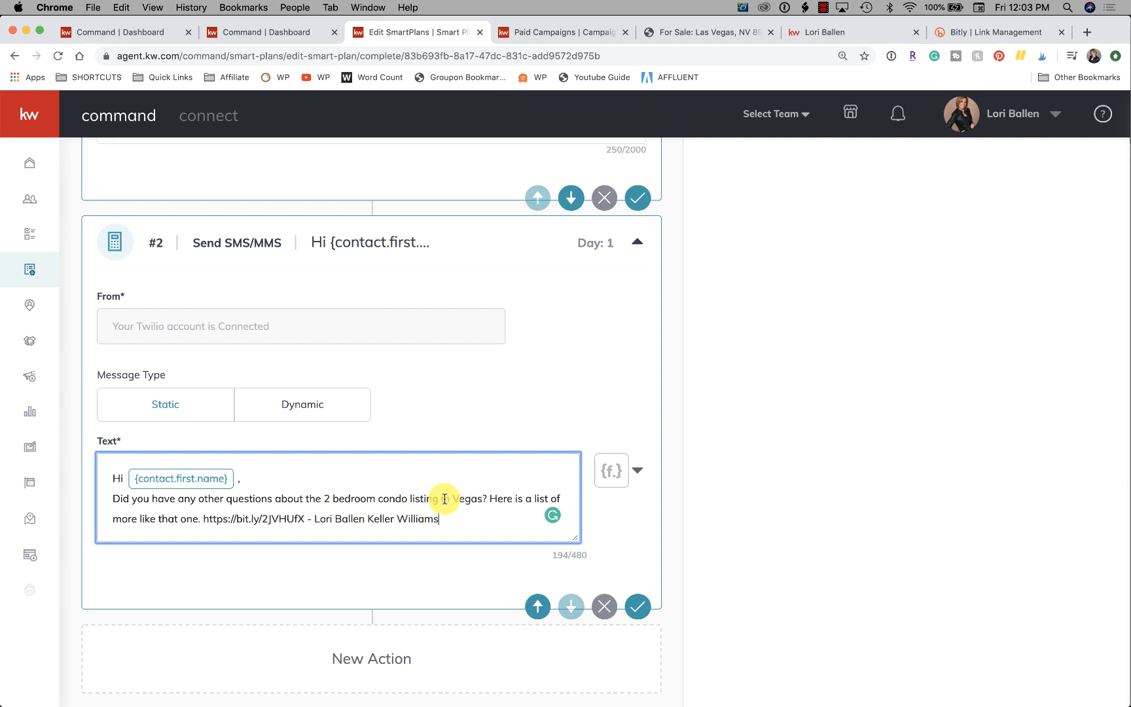
left_click(482, 499)
type("that y")
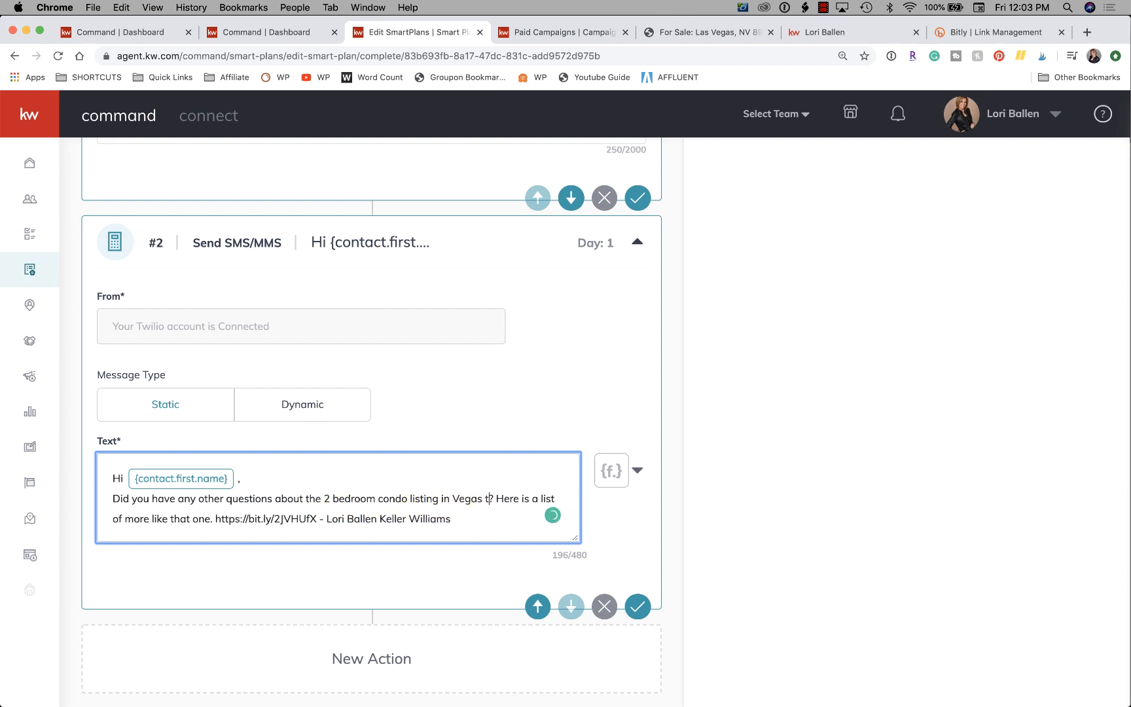
type("ou saw on Face")
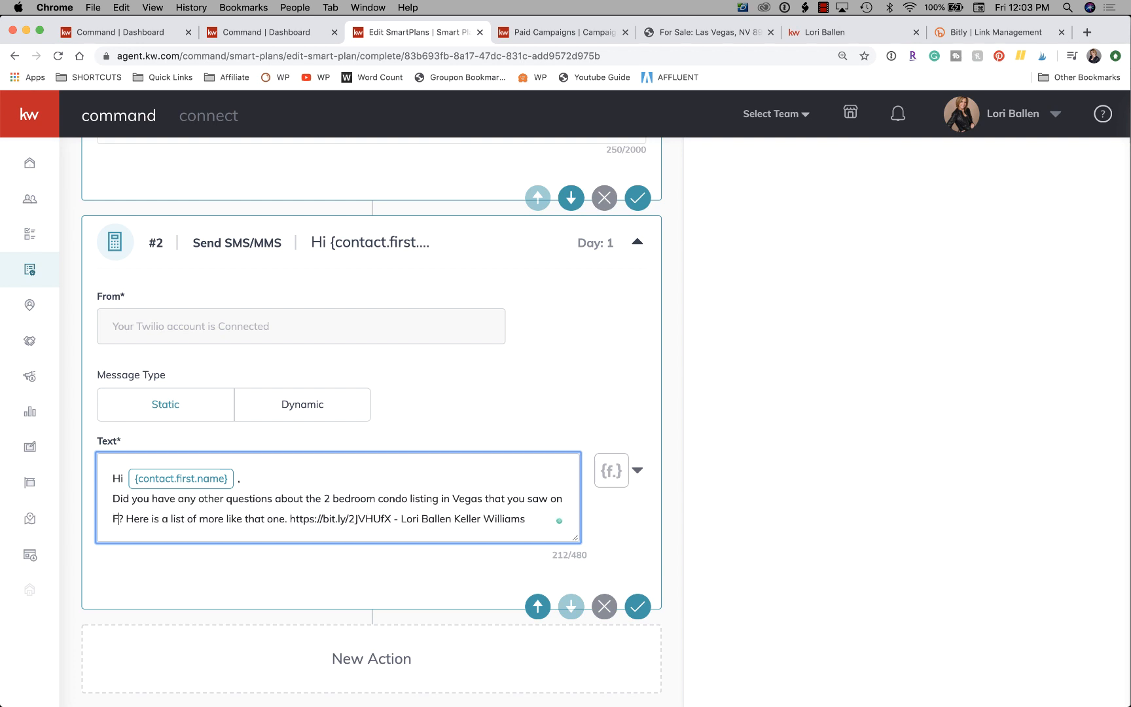
type("book")
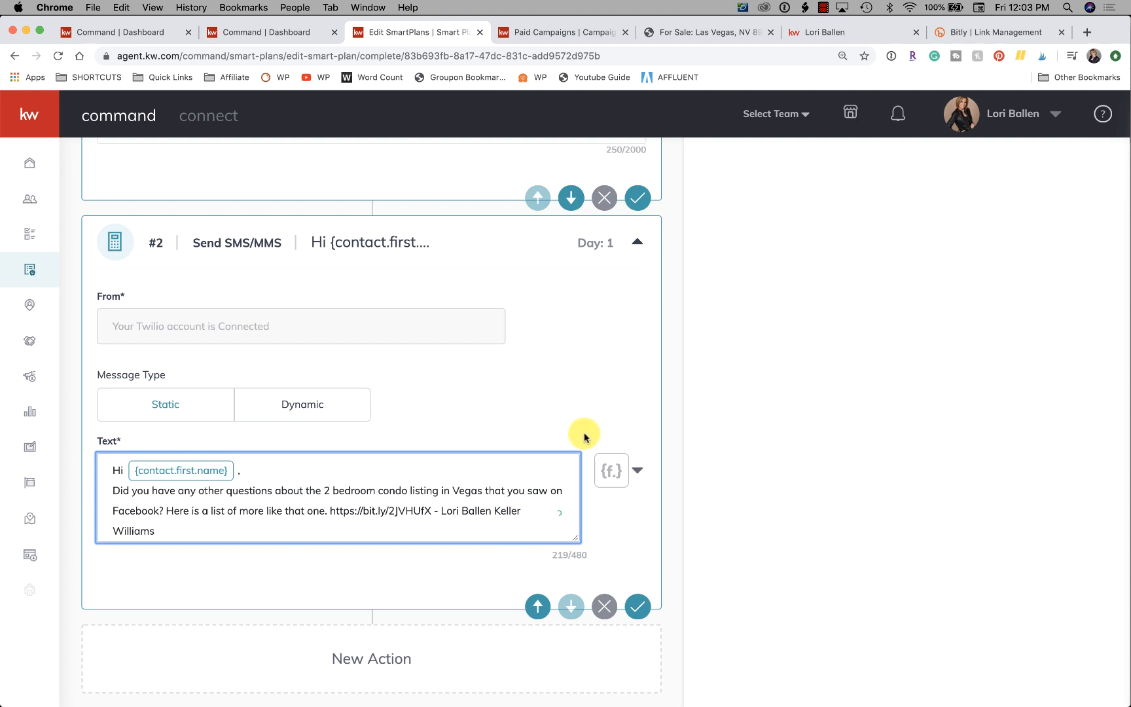
Review the wording of the email and the text message in the SmartPlan.
scroll(580, 434, "up", 3)
scroll(582, 436, "up", 2)
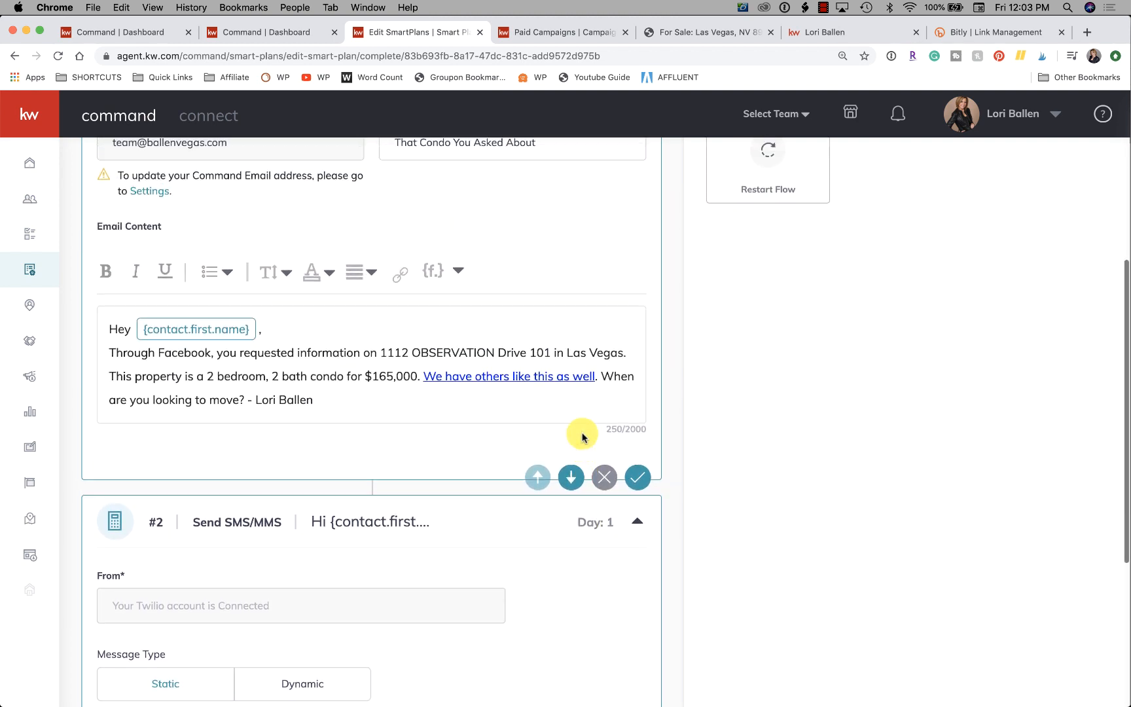
scroll(582, 436, "down", 3)
scroll(583, 439, "down", 1)
scroll(586, 437, "up", 3)
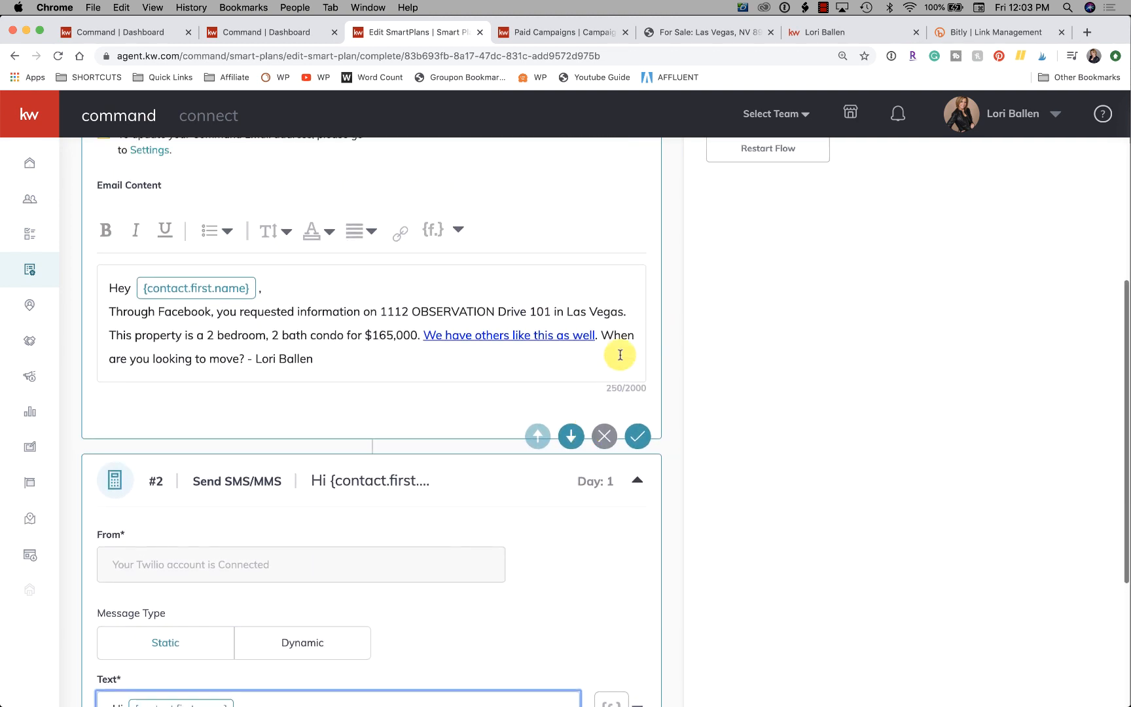
scroll(807, 522, "down", 2)
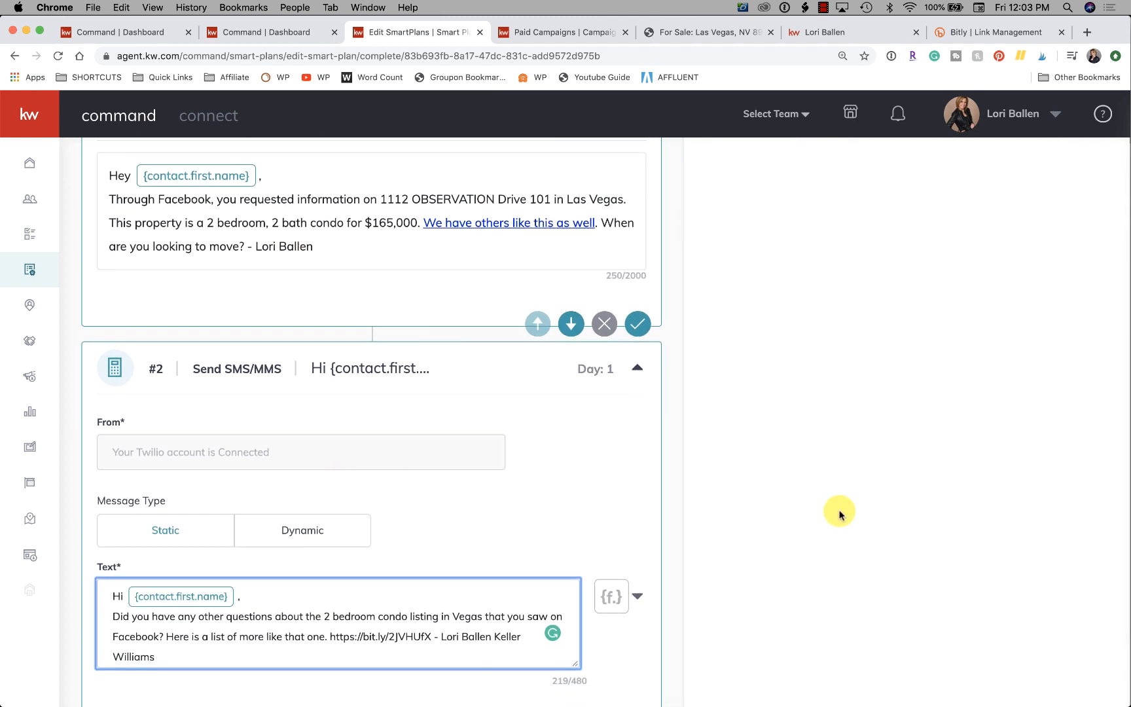
scroll(512, 479, "down", 1)
scroll(511, 478, "down", 2)
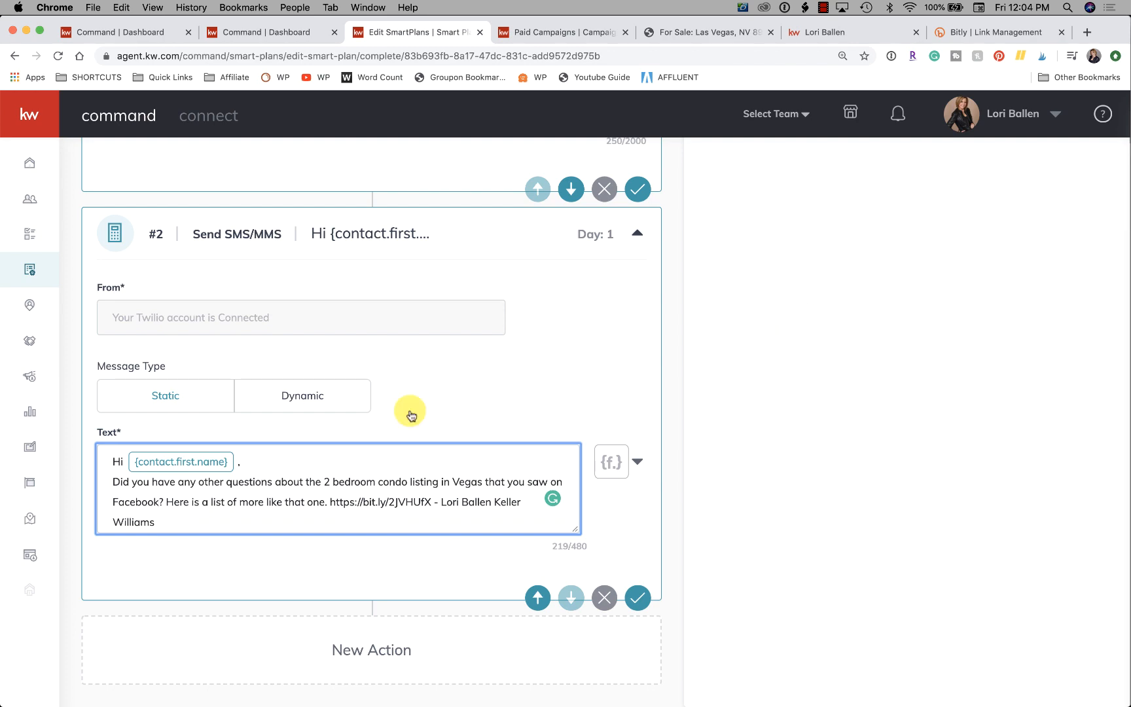
Add a Set Delay action after the text message and make it due in 3 days.
scroll(791, 376, "up", 3)
scroll(791, 376, "up", 10)
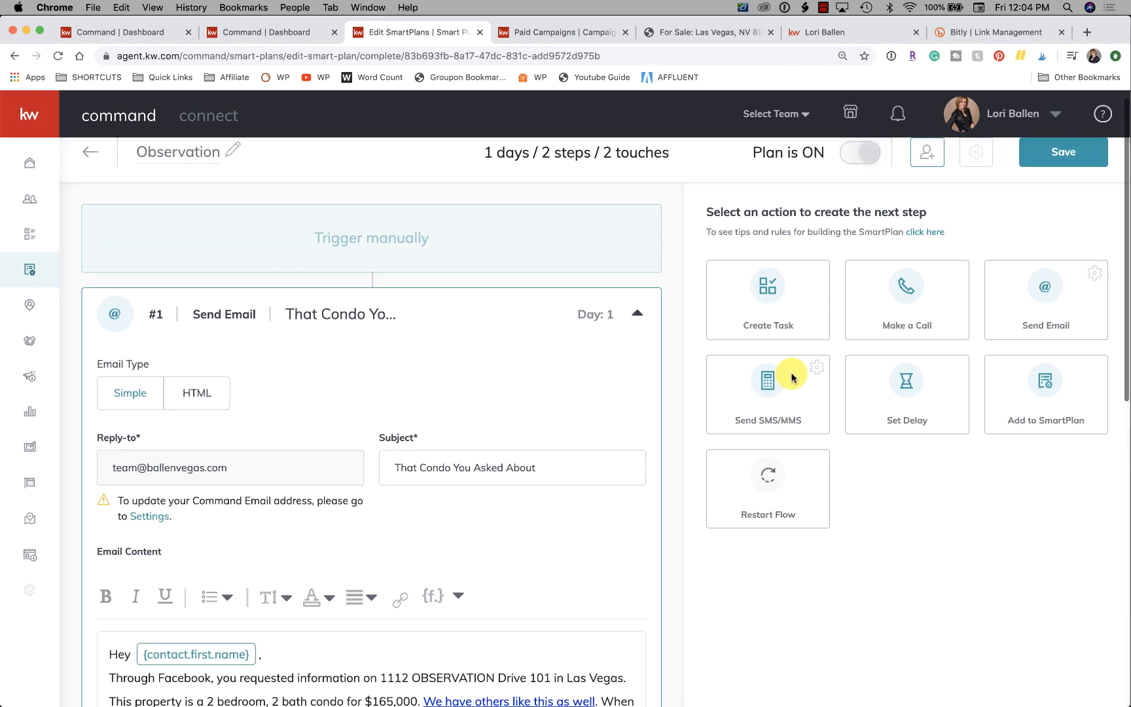
scroll(793, 378, "down", 1)
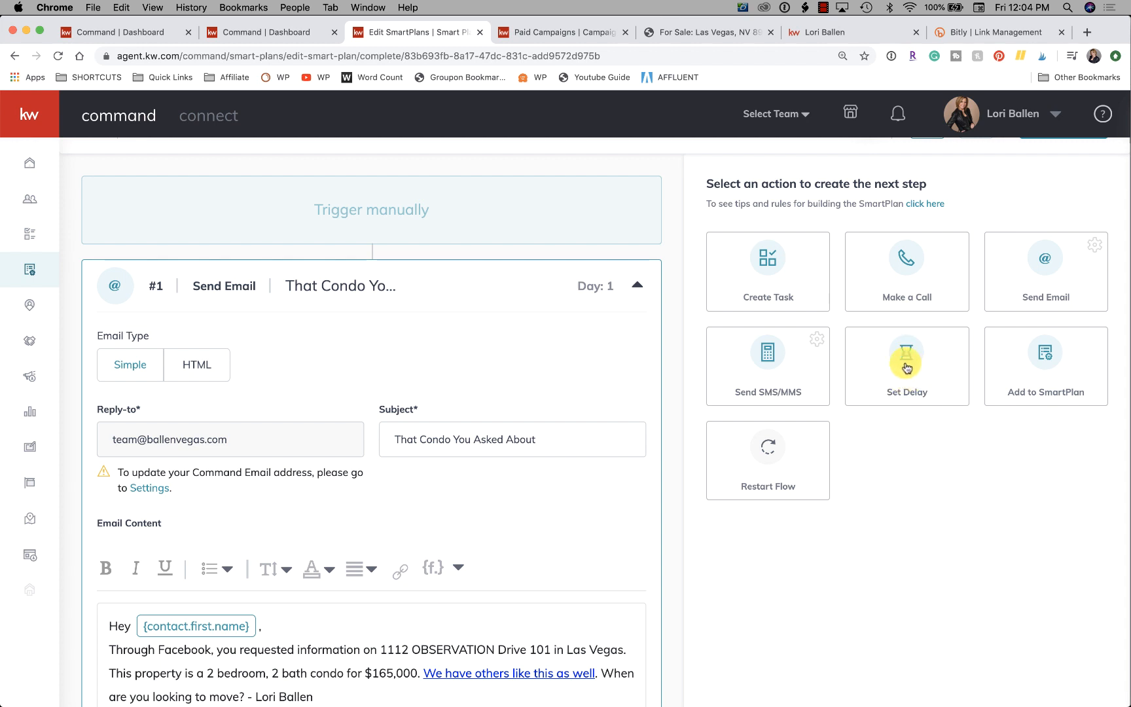
scroll(844, 556, "down", 2)
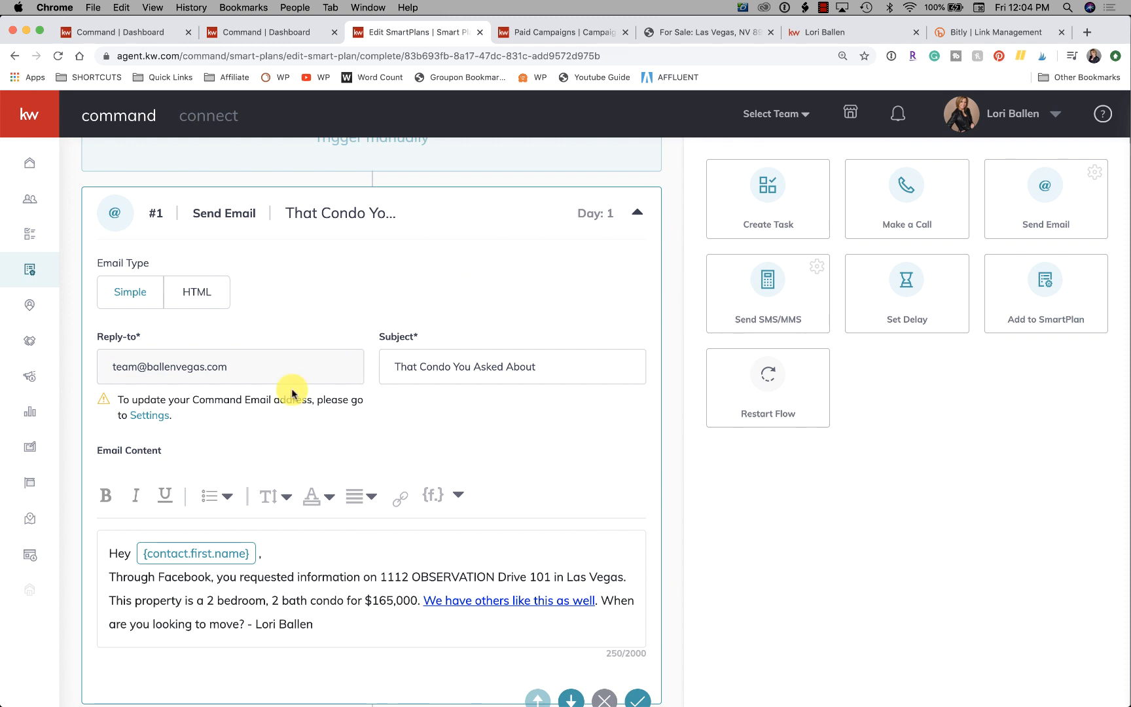
scroll(1035, 436, "down", 3)
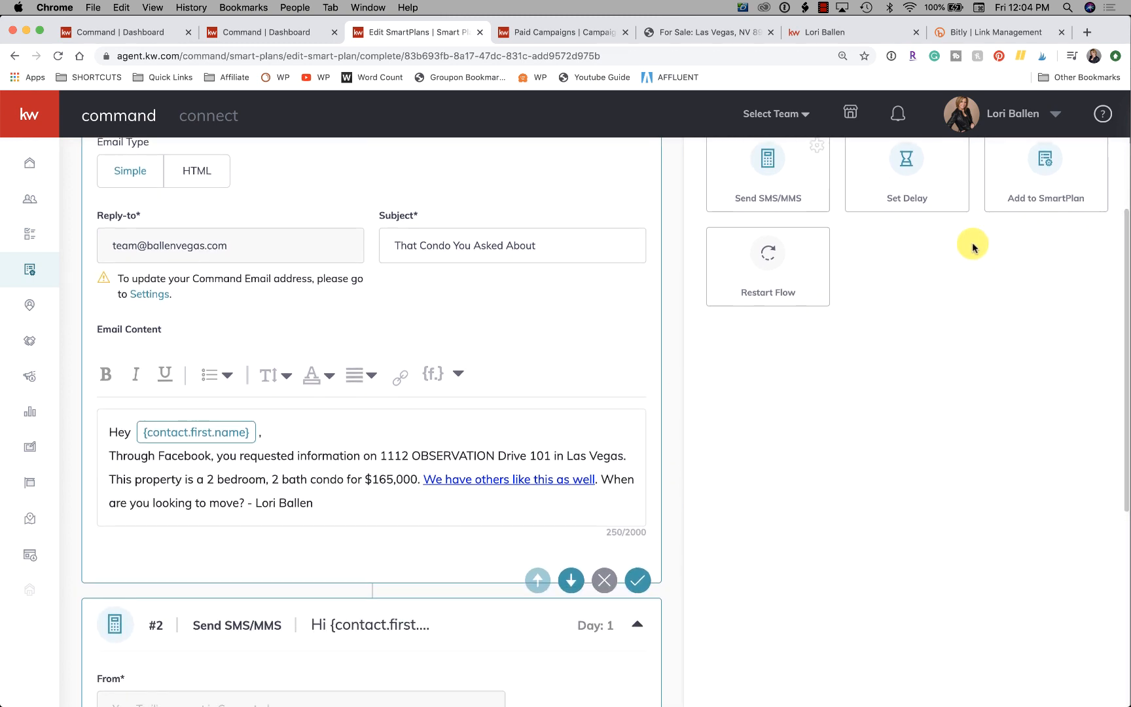
left_click(908, 175)
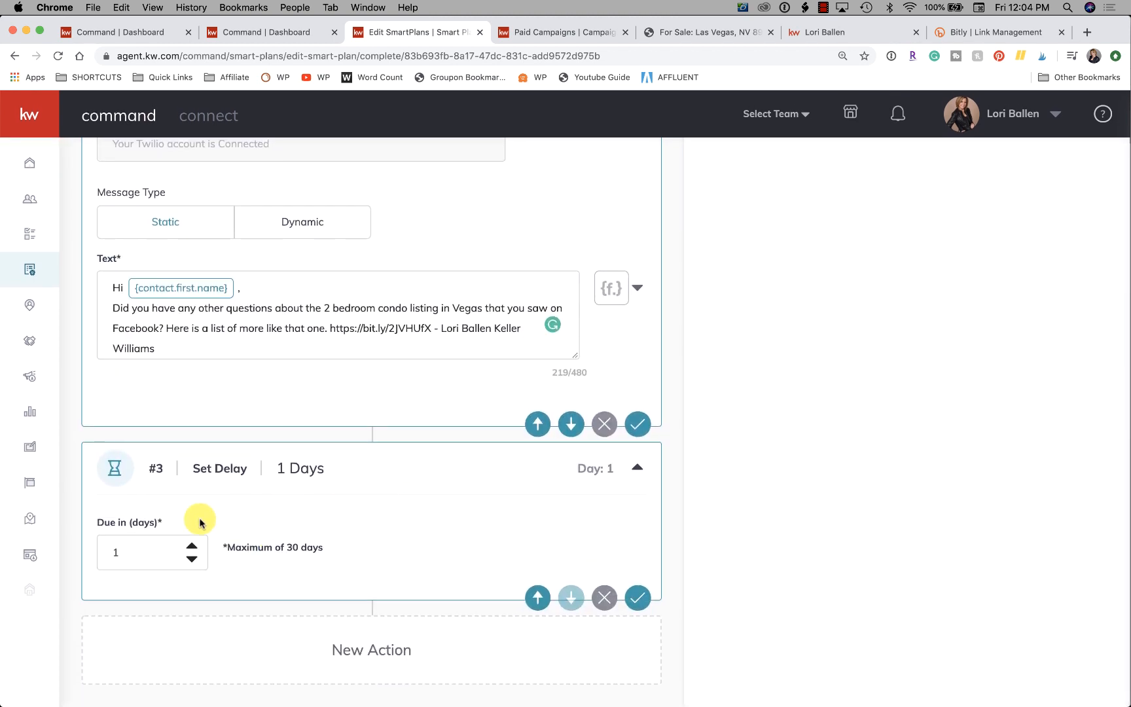
left_click(141, 552)
type("3")
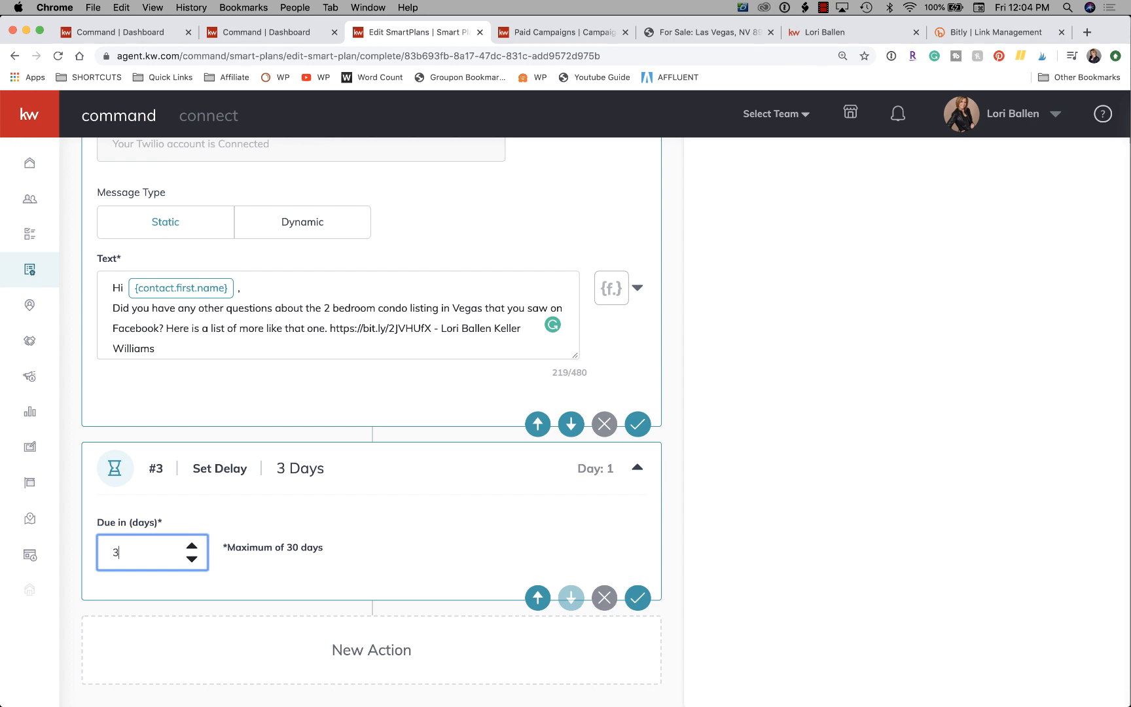
left_click(968, 456)
Add a Restart Flow action after the delay and set it to repeat 3 times.
scroll(877, 451, "up", 5)
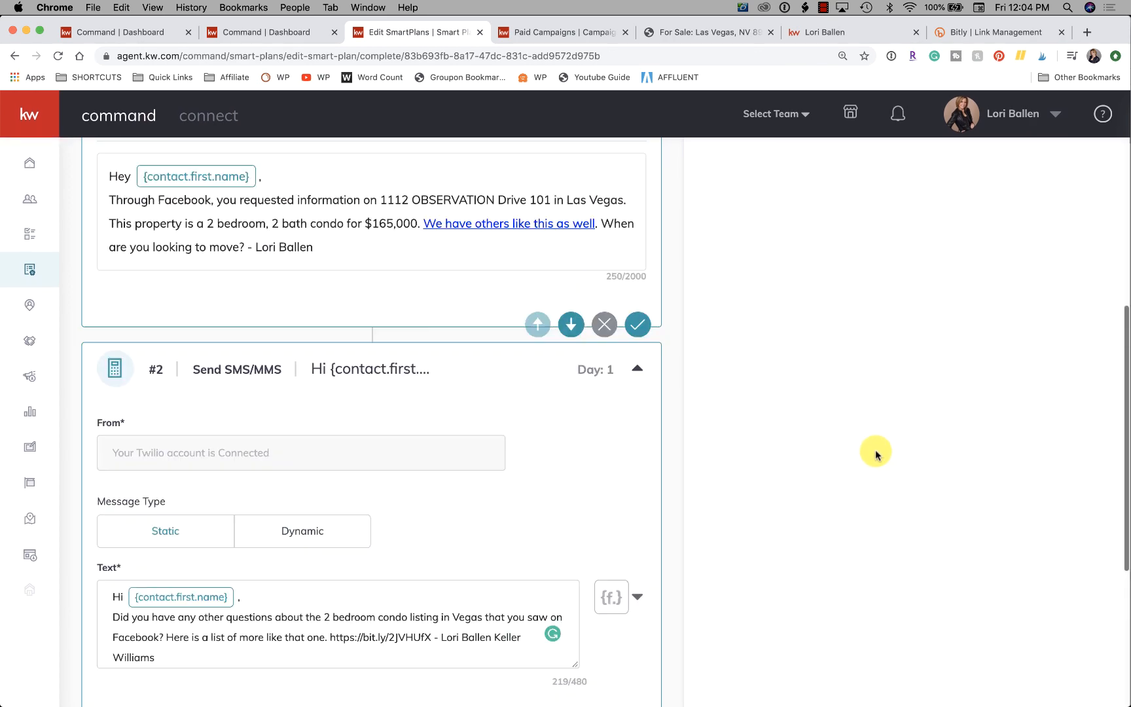
scroll(876, 453, "up", 5)
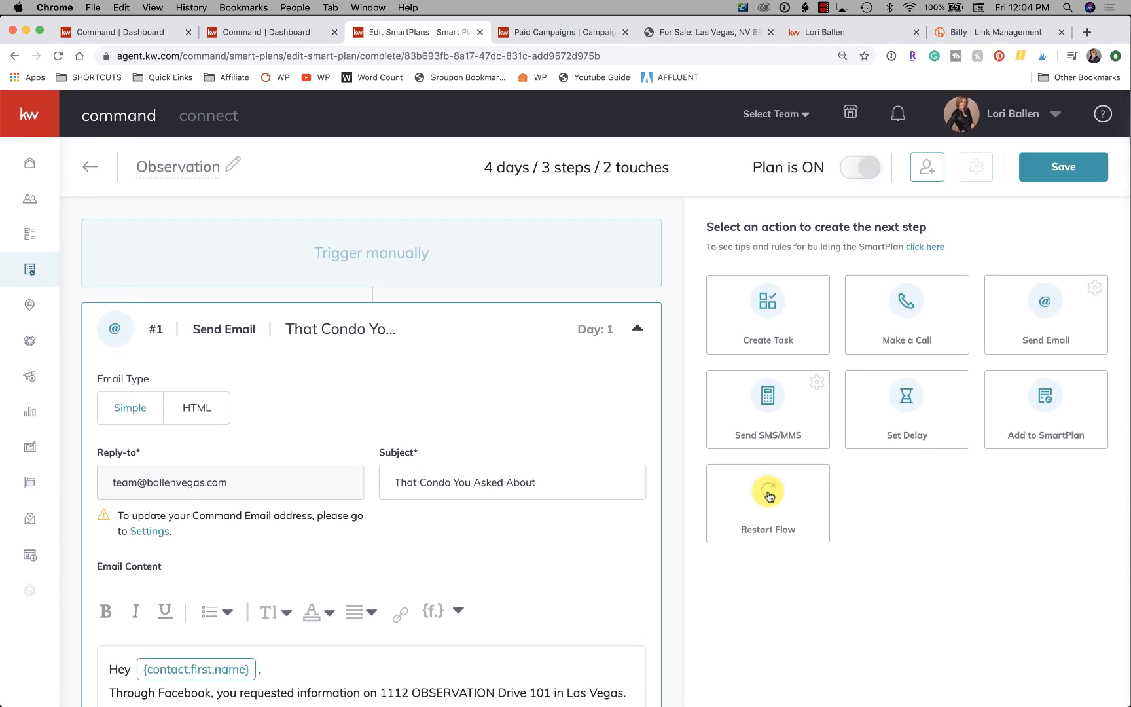
left_click(769, 496)
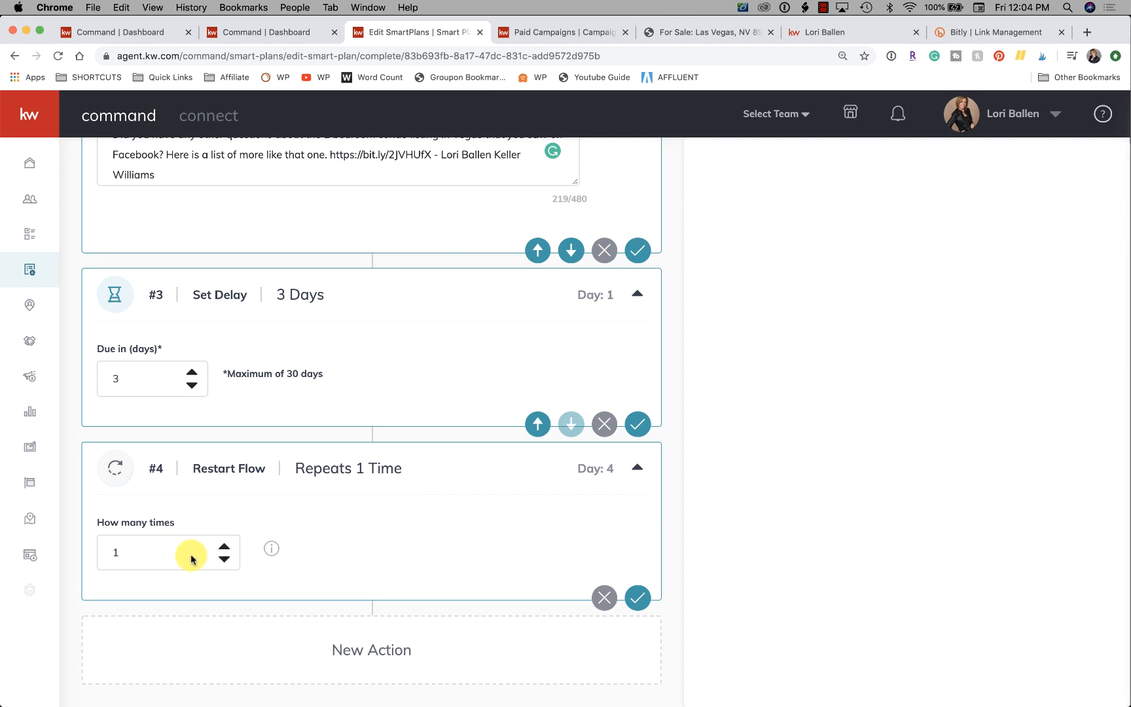
left_click(224, 546)
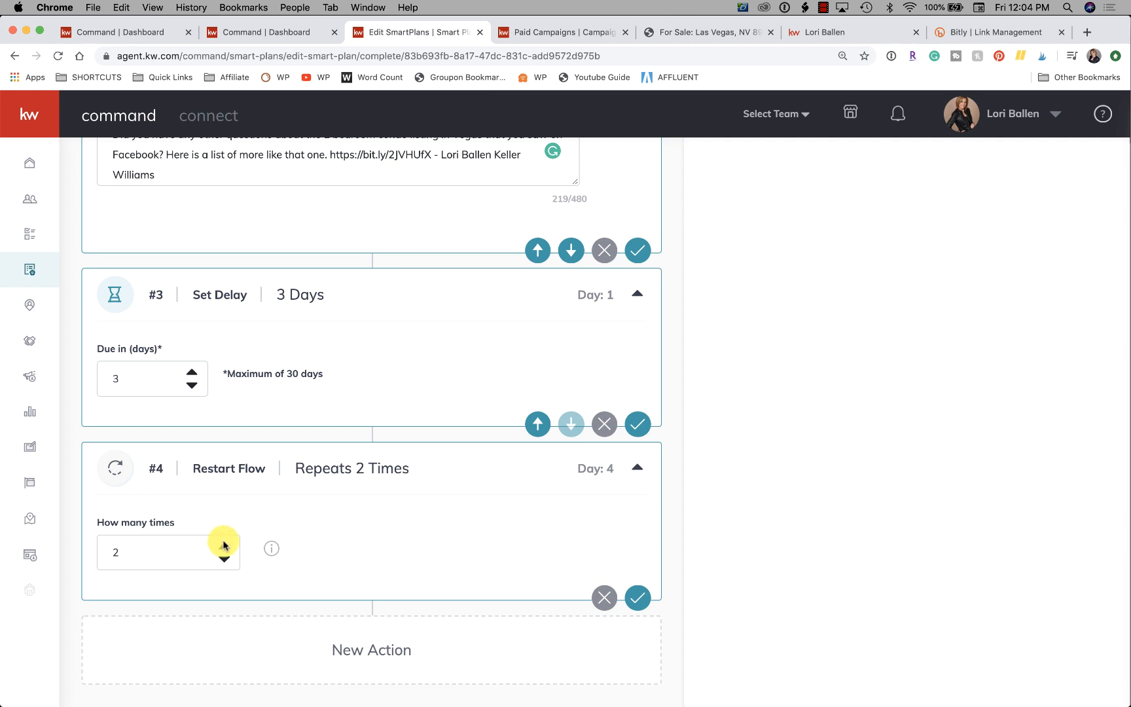
left_click(223, 546)
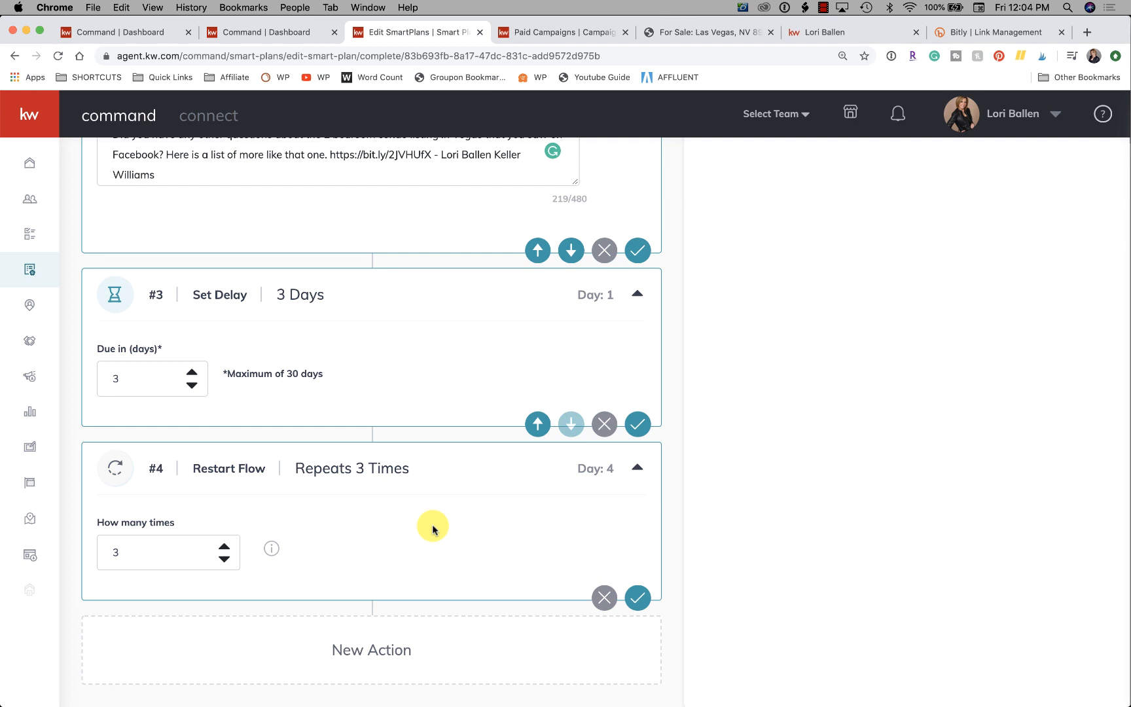
scroll(432, 529, "up", 5)
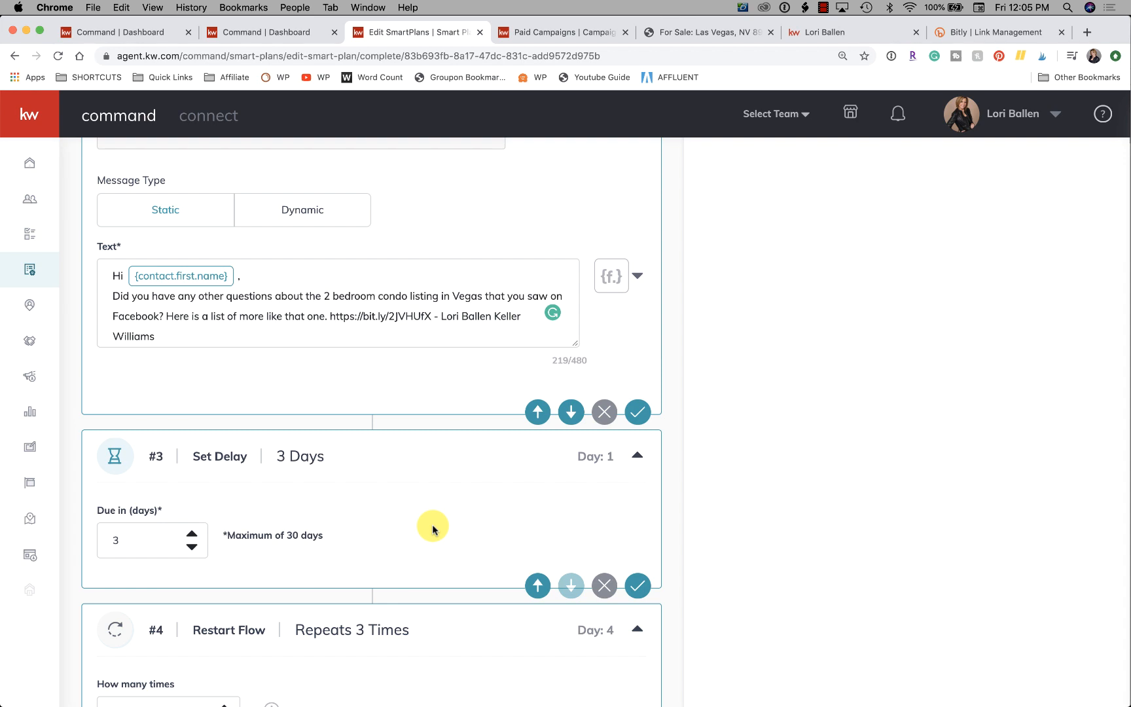
scroll(433, 527, "down", 5)
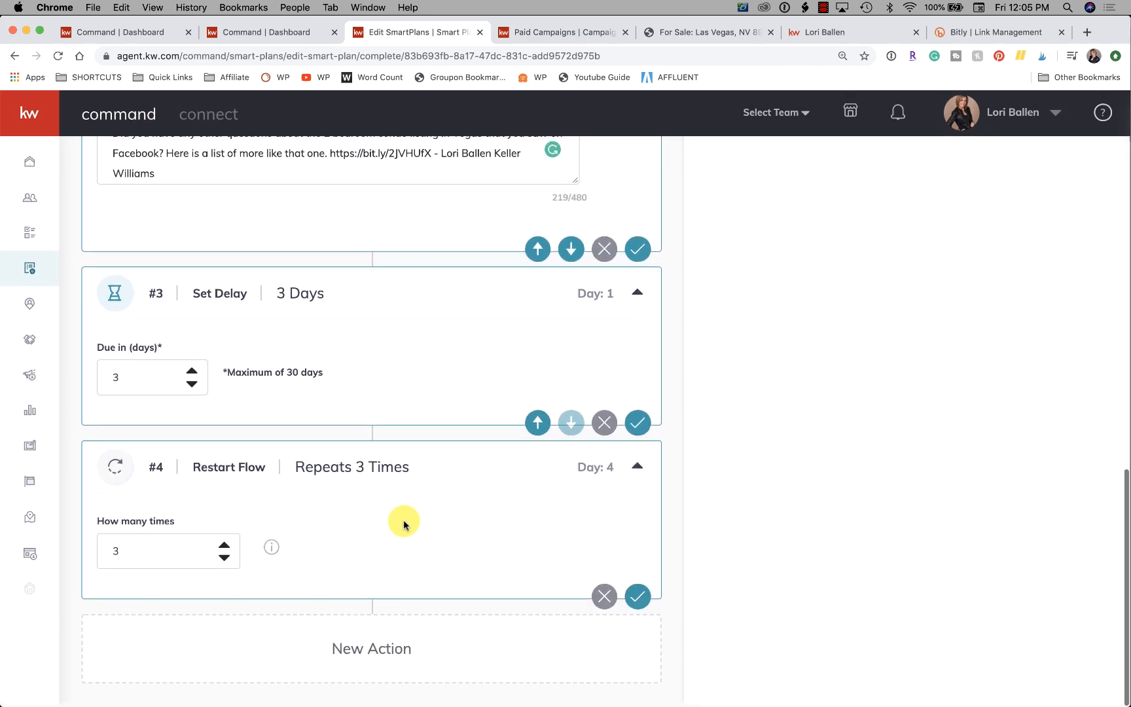
Delete the Restart Flow action from the end of the SmartPlan and confirm its removal.
left_click(603, 598)
left_click(618, 487)
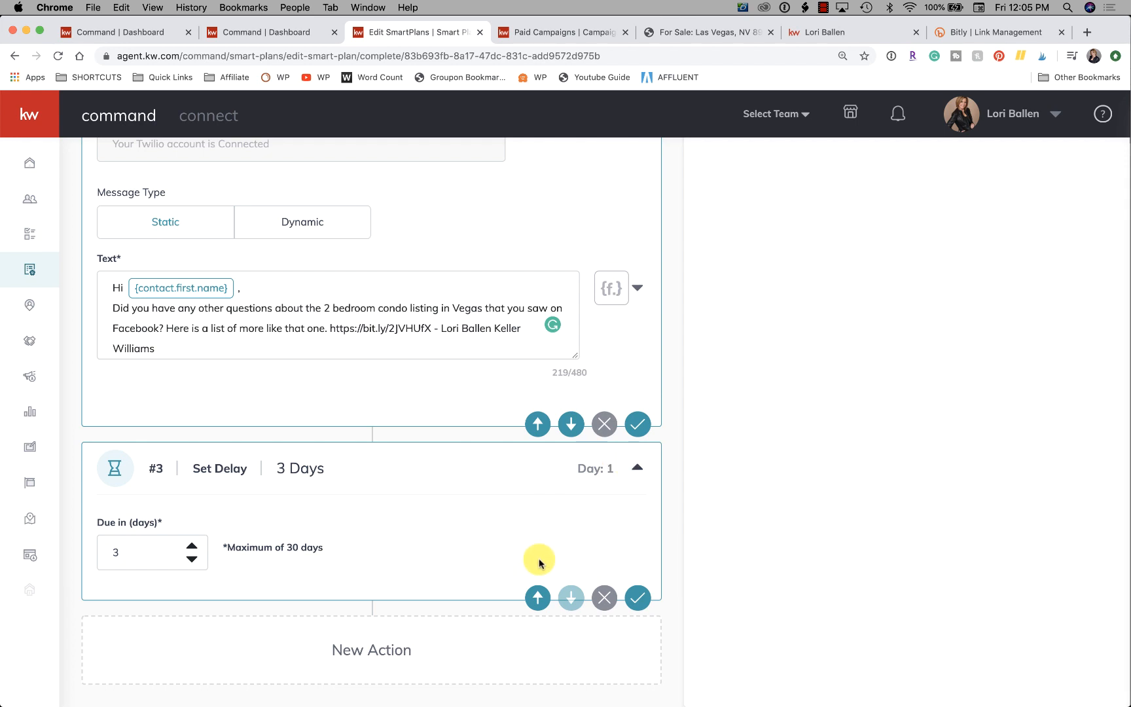
scroll(425, 539, "up", 2)
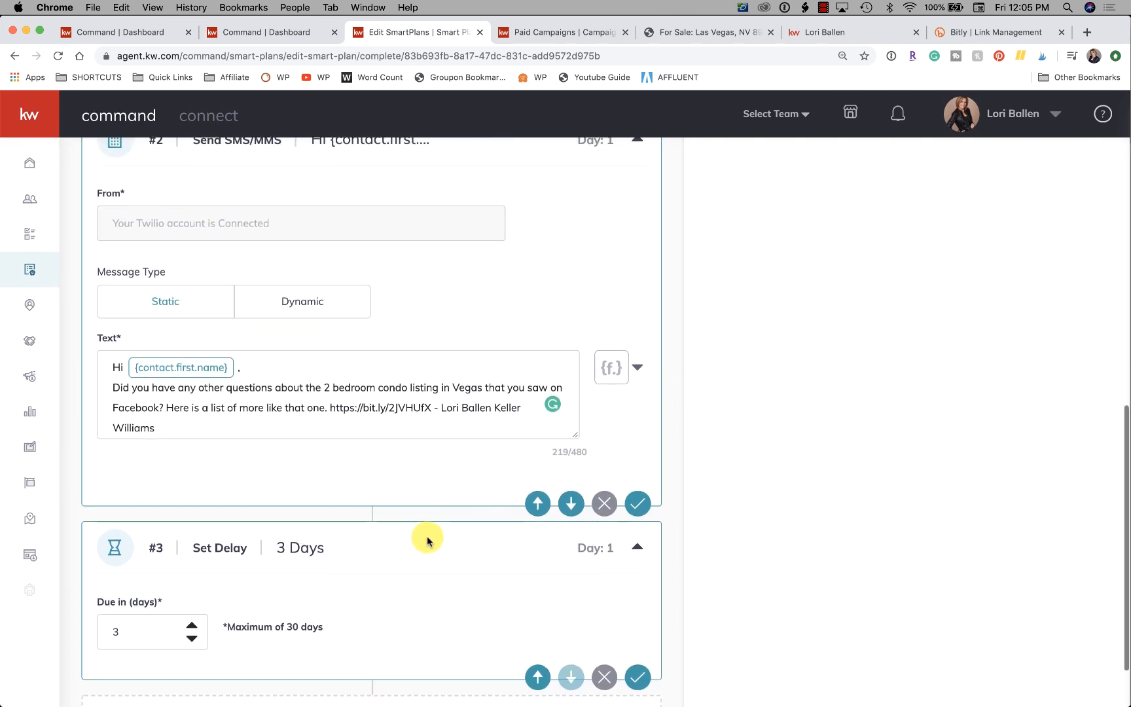
scroll(427, 540, "down", 2)
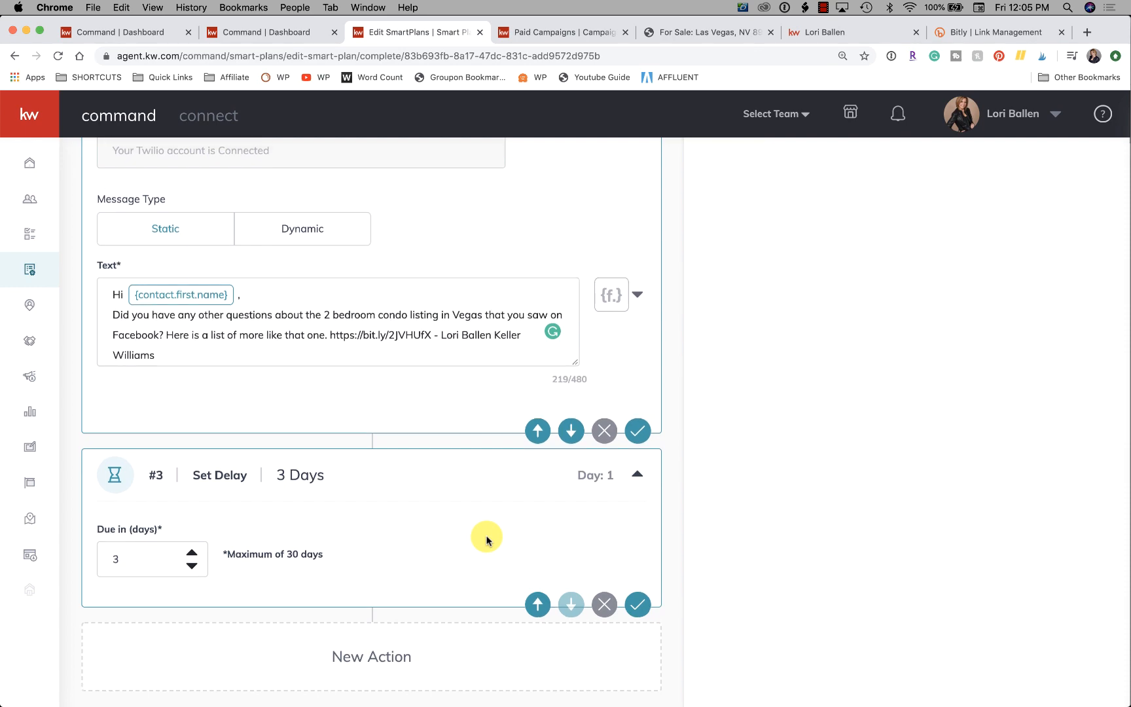
scroll(486, 540, "up", 15)
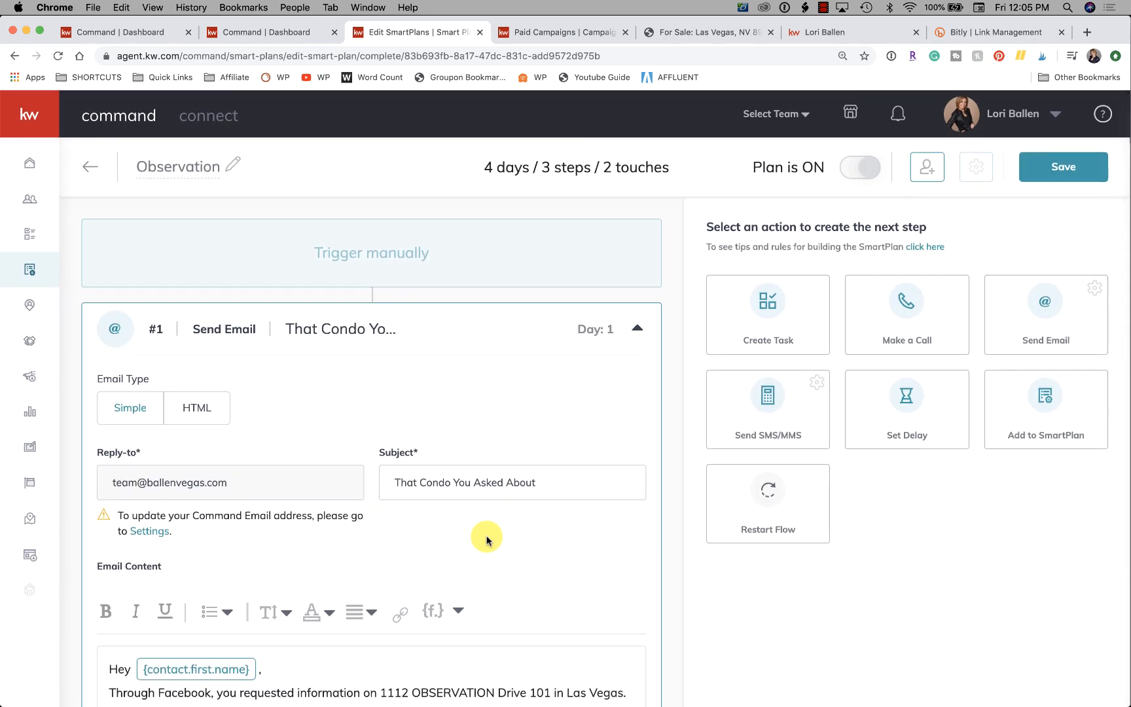
scroll(486, 540, "down", 12)
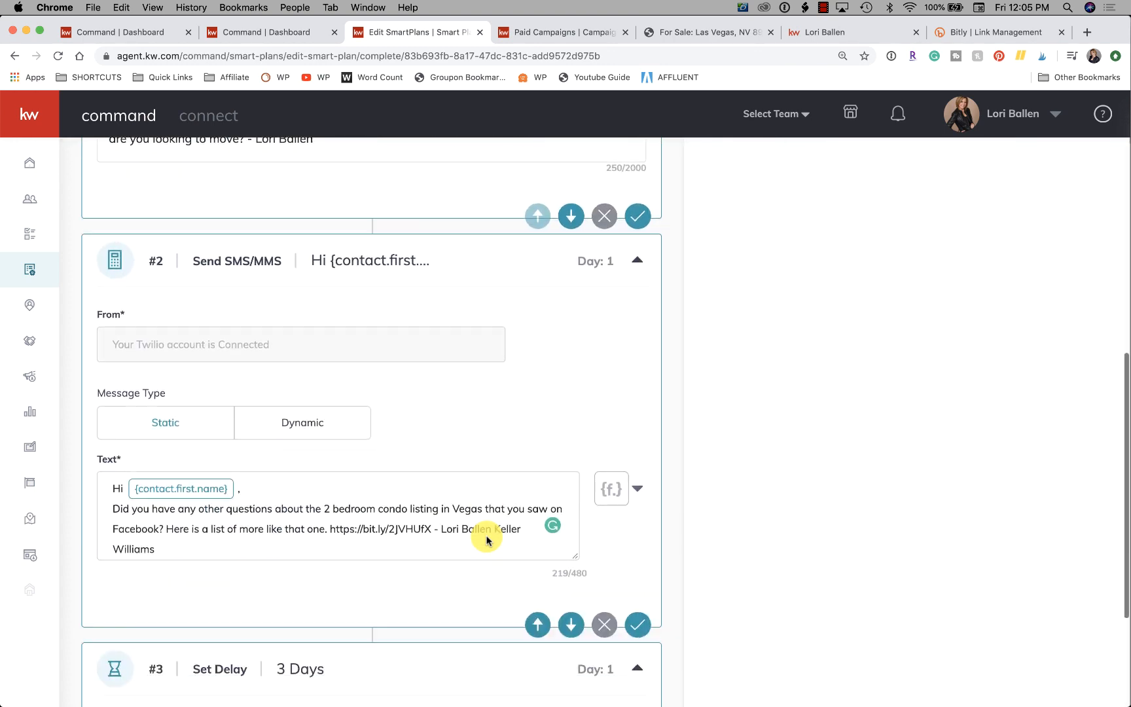
scroll(376, 520, "down", 2)
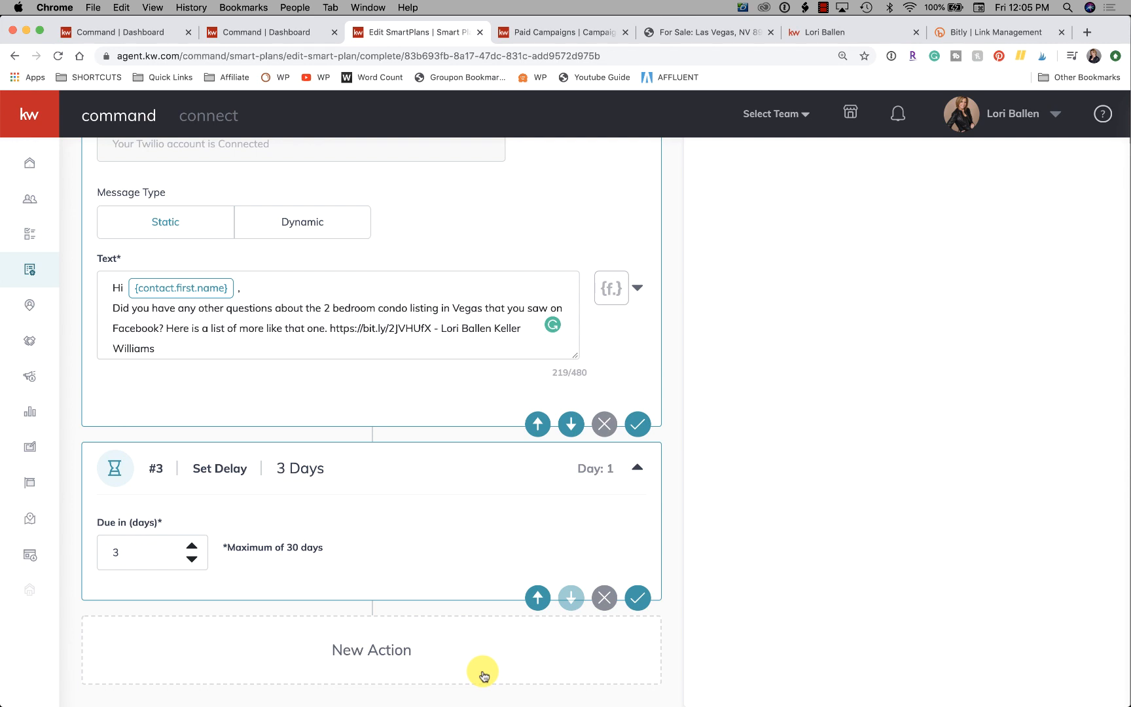
Switch to the Las Vegas condo search page and turn on the Price Reduced (< 7 days ago) filter.
left_click(541, 38)
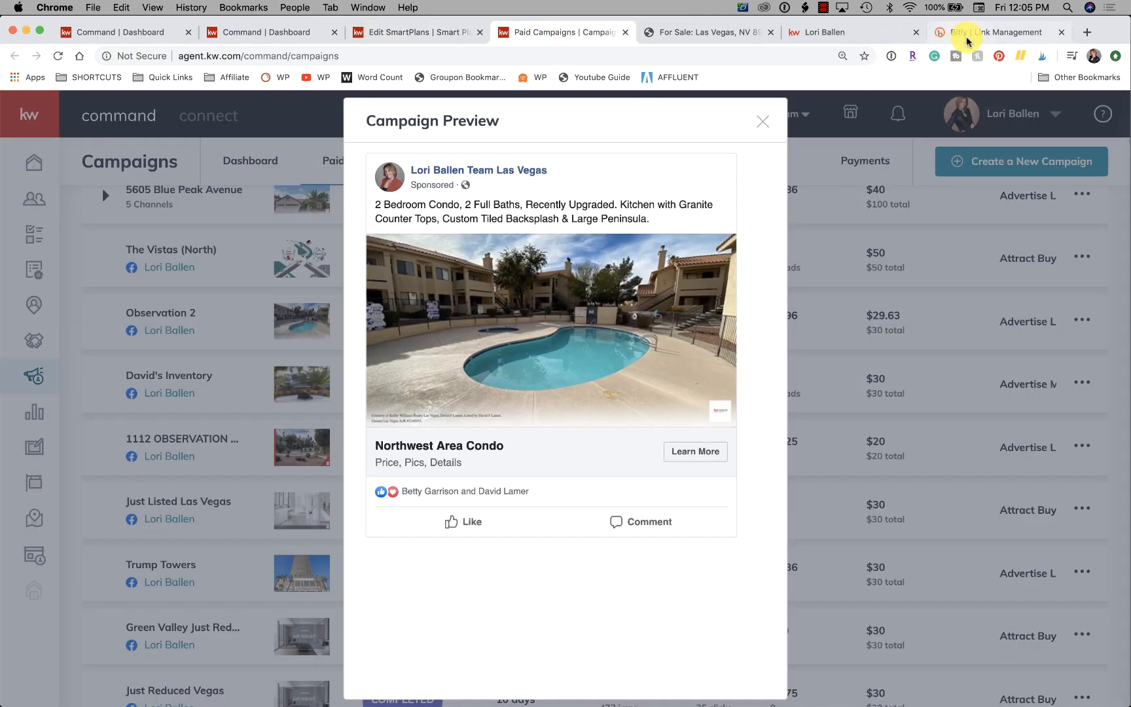
left_click(940, 37)
left_click(808, 32)
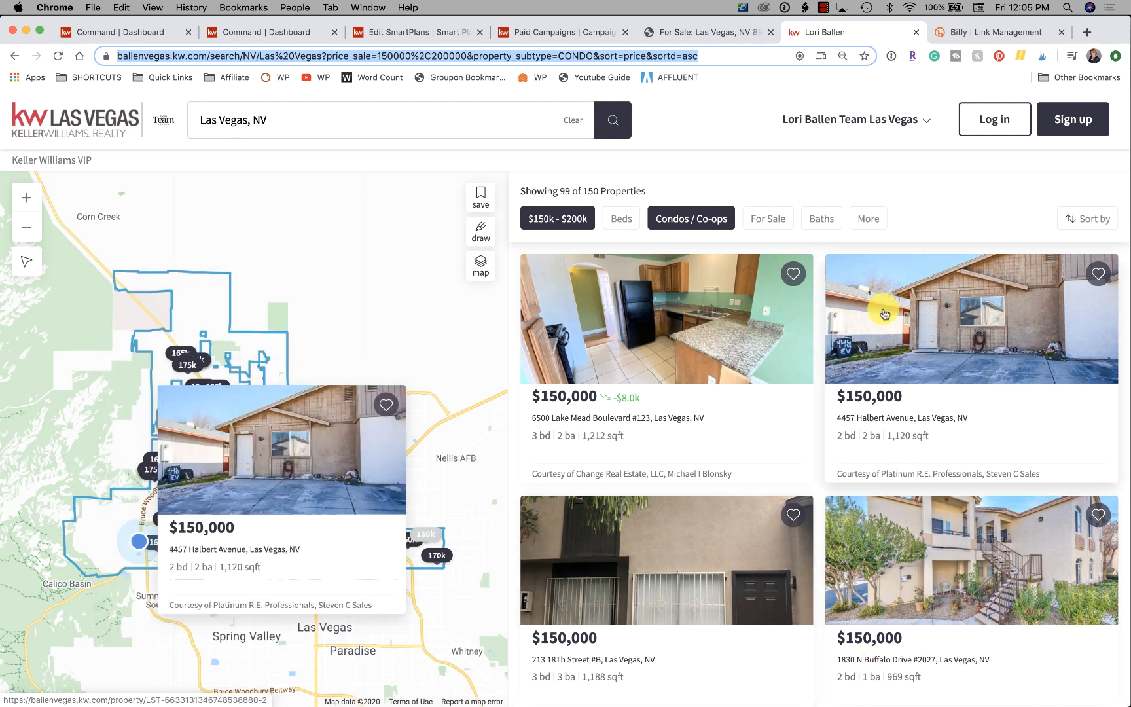
scroll(884, 313, "down", 2)
scroll(884, 313, "up", 2)
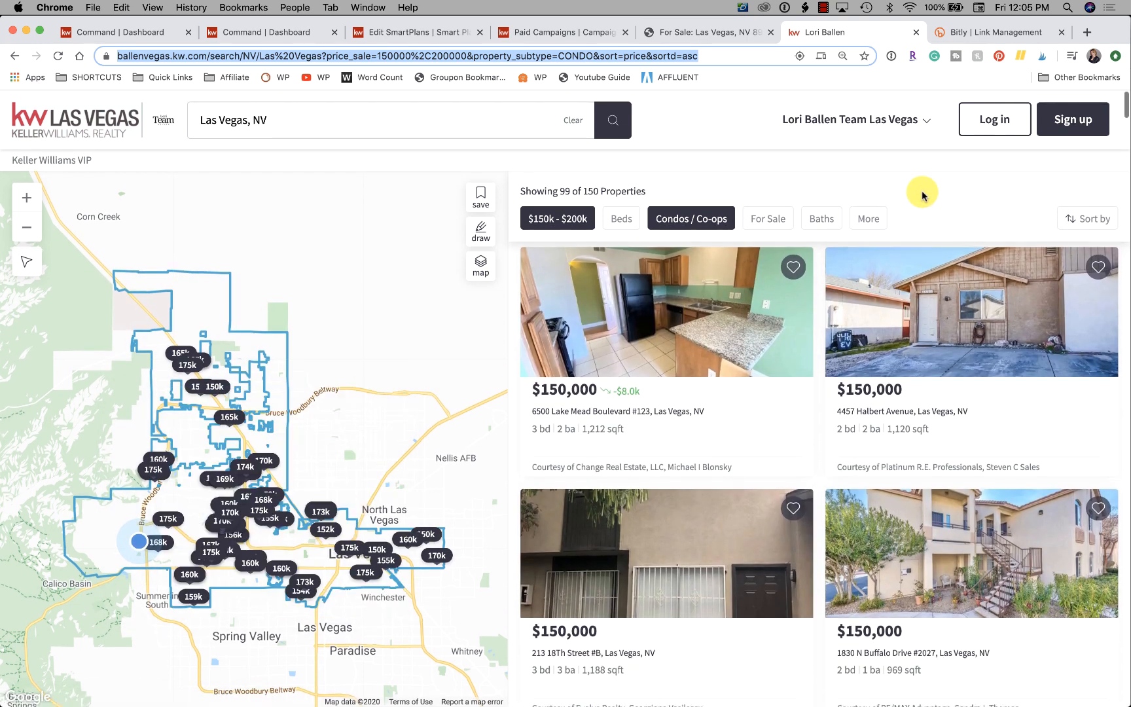
left_click(877, 227)
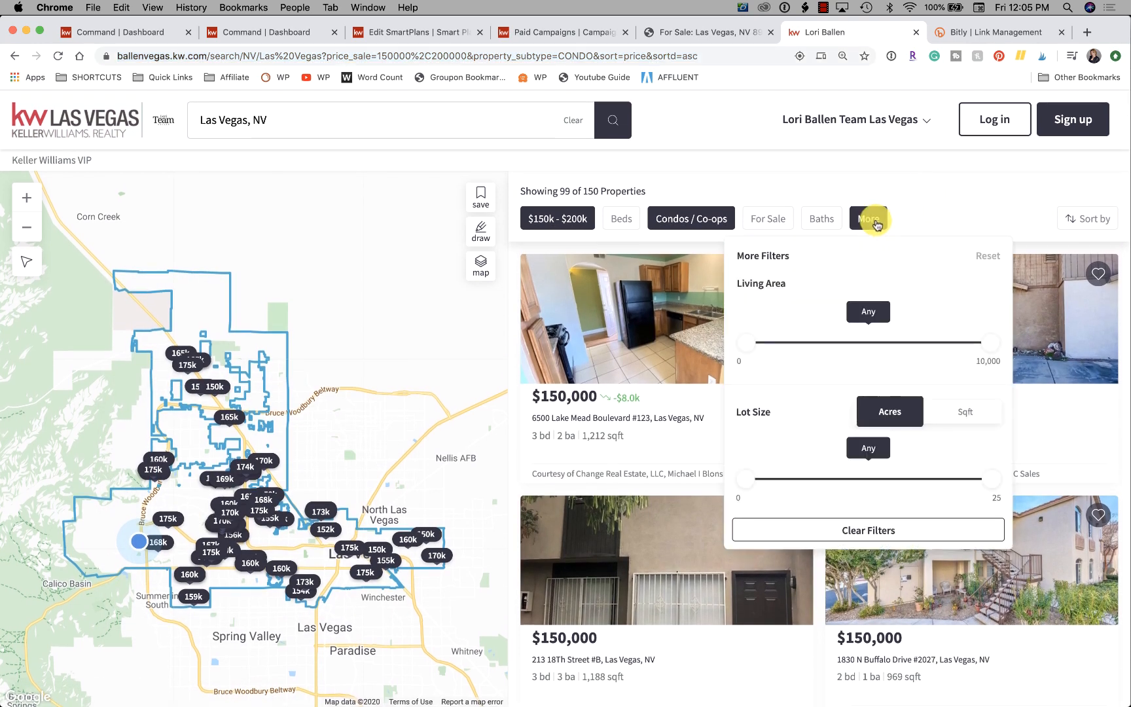
scroll(788, 438, "down", 10)
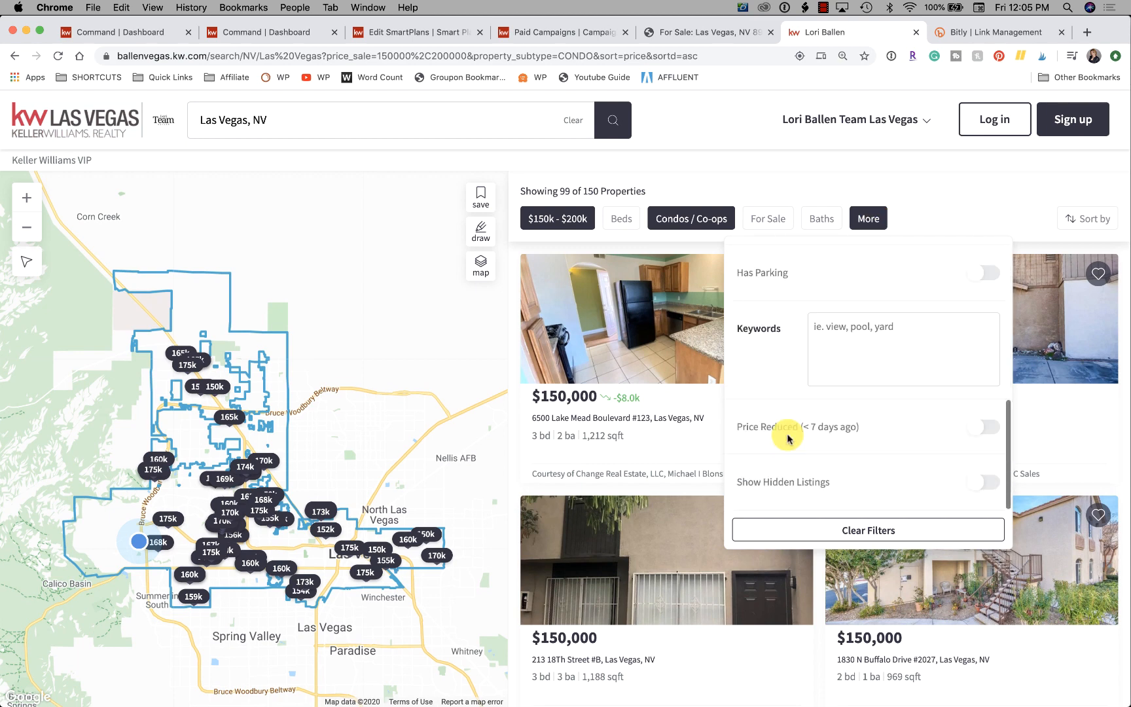
left_click(992, 433)
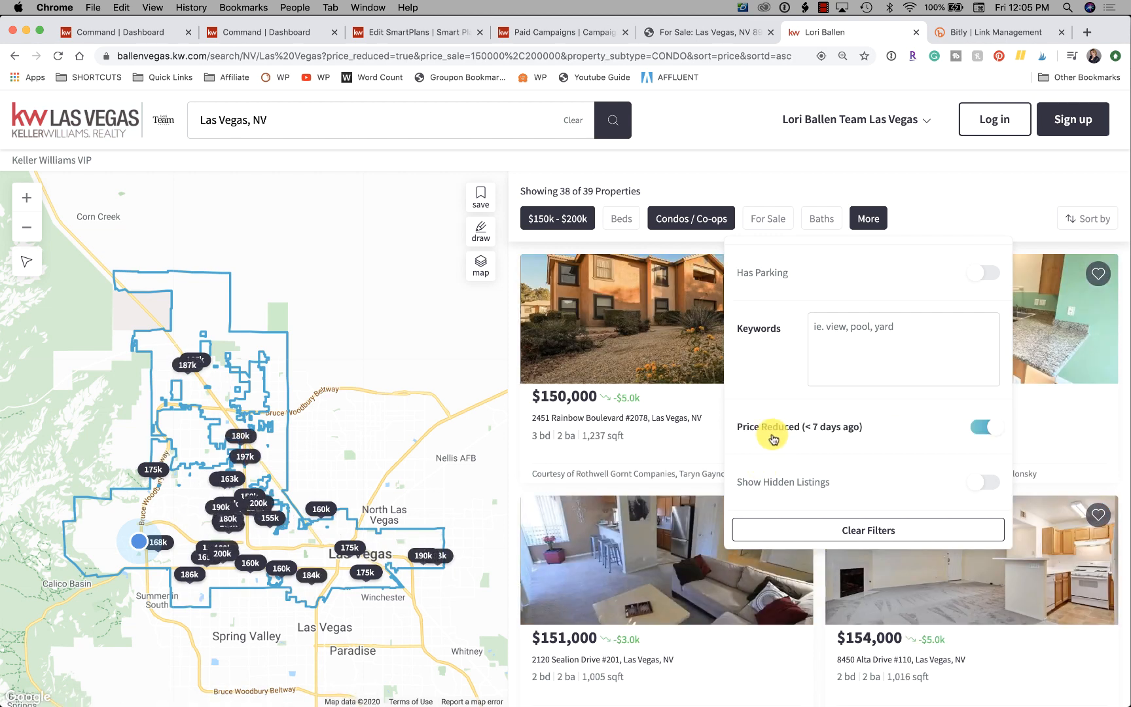
left_click(942, 192)
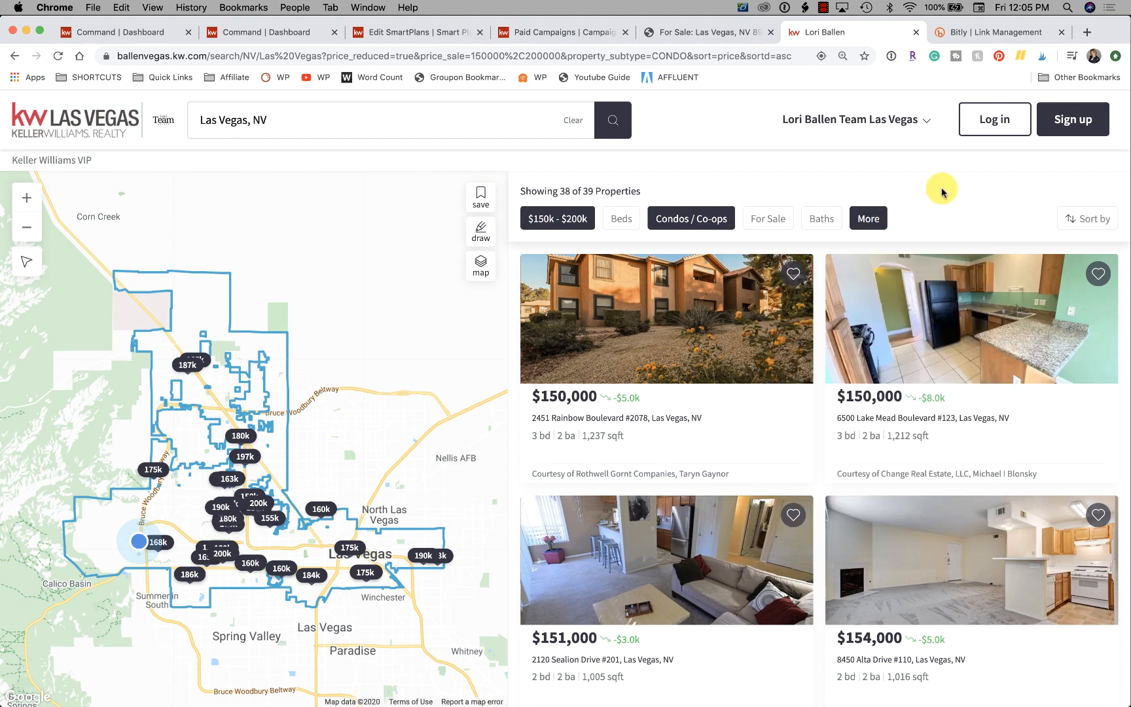
mouse_move(988, 413)
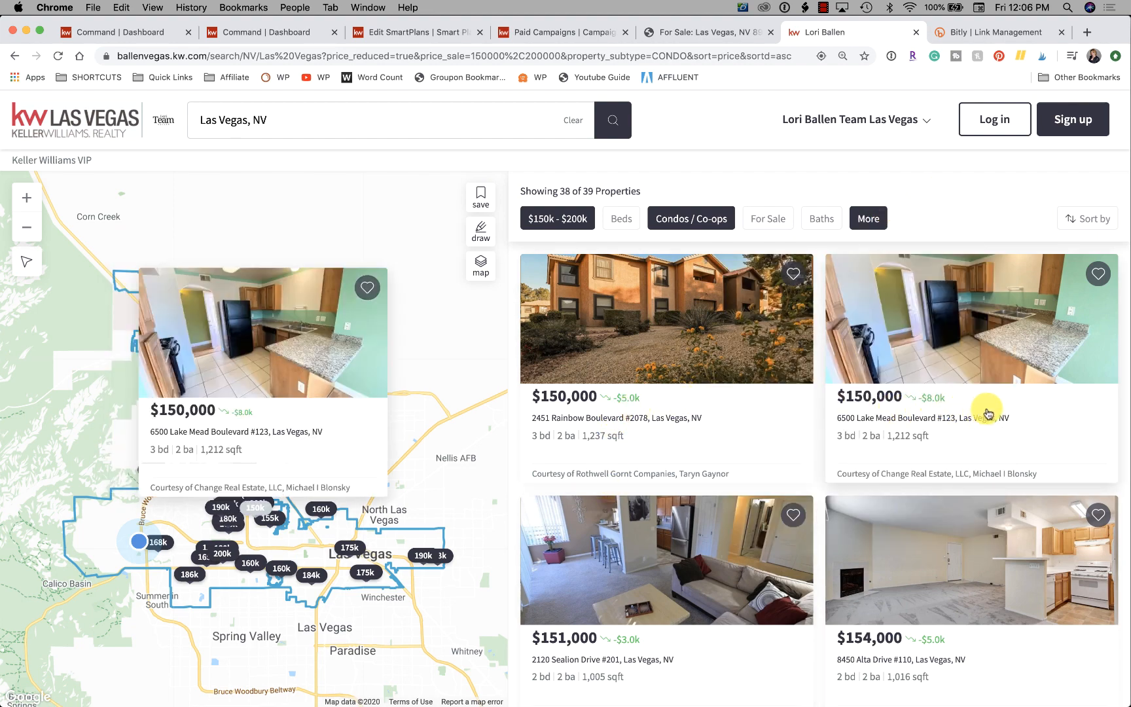
scroll(808, 626, "down", 6)
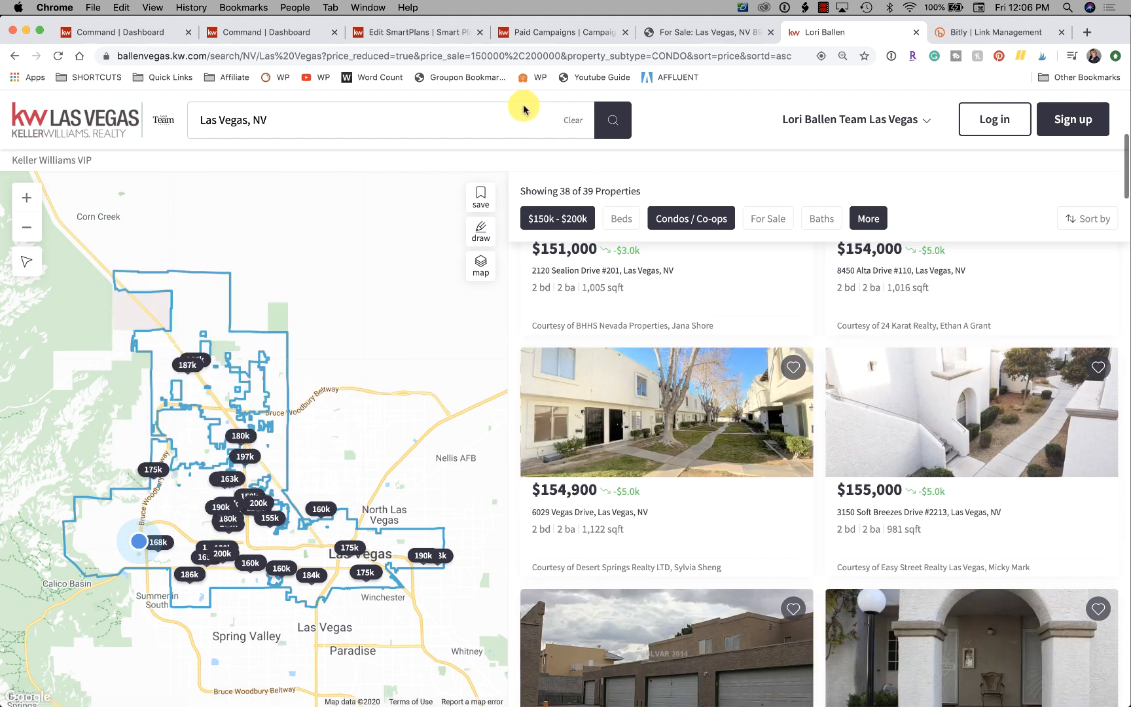
Copy the price-reduced search's URL and shorten it into a new bit.ly link in Bitly, ready for pasting.
left_click(506, 55)
key("super+c")
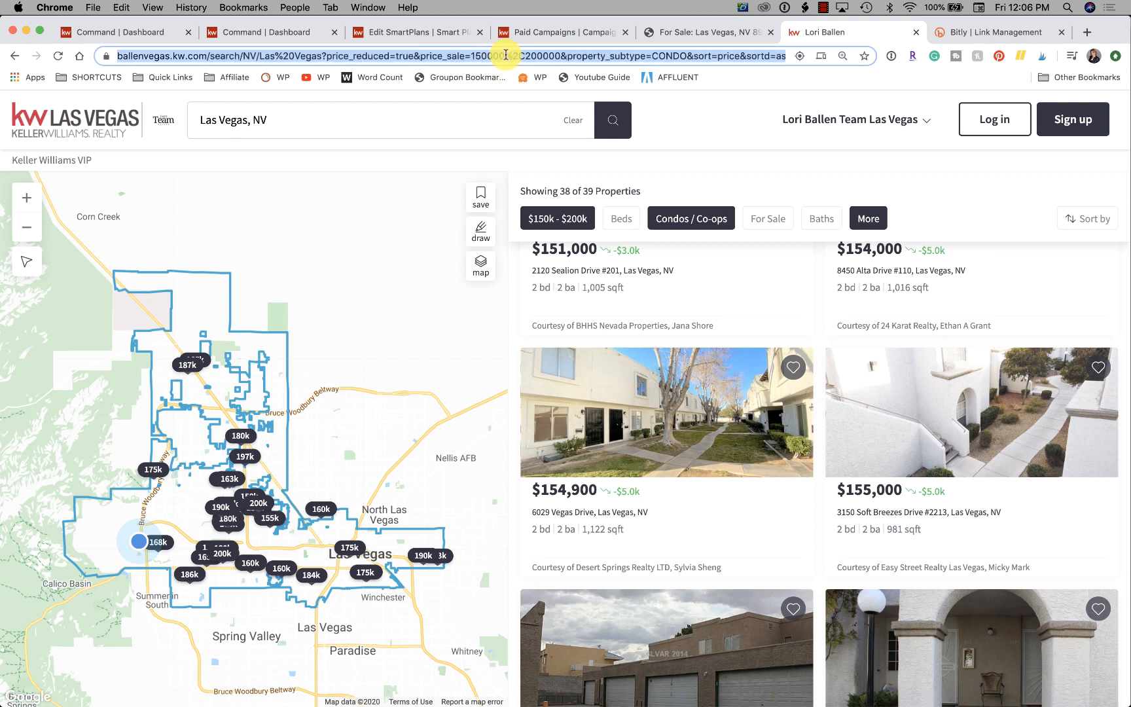
left_click(990, 37)
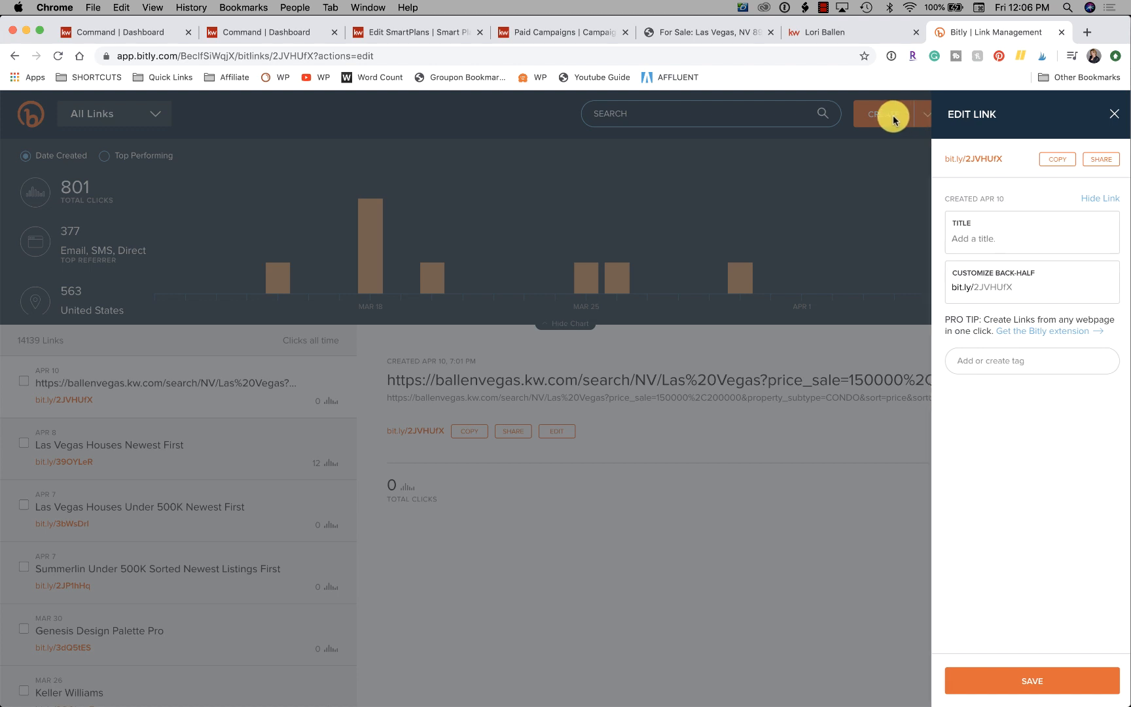
left_click(894, 120)
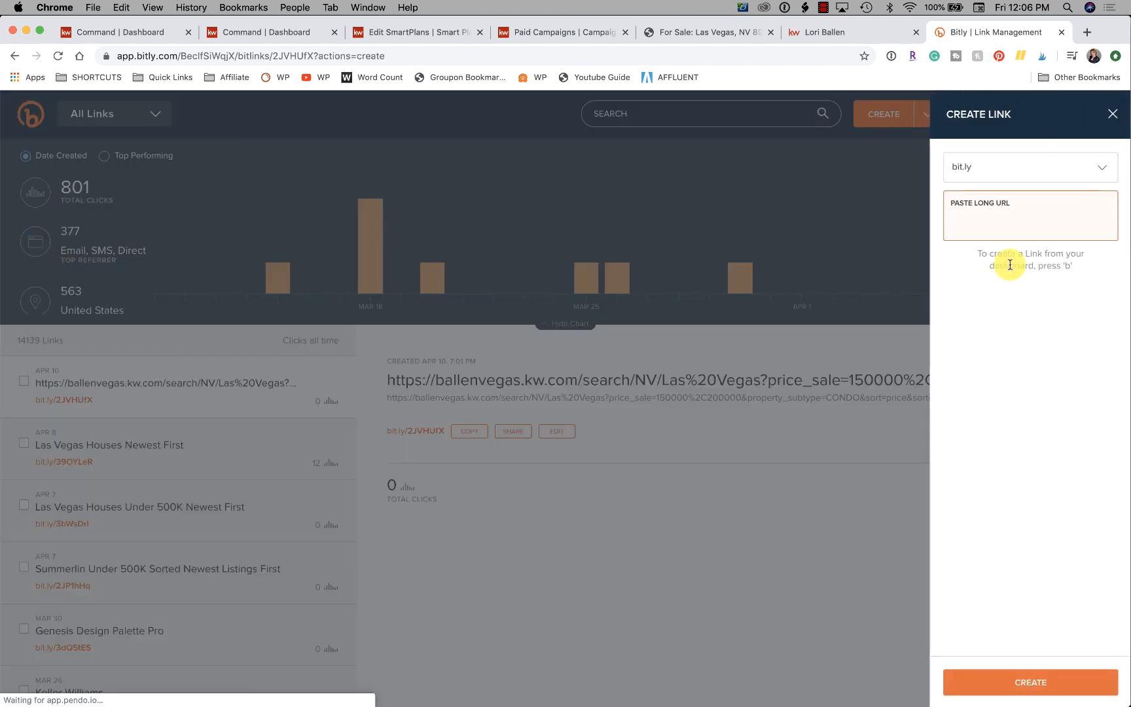
left_click(999, 227)
key("super+v")
left_click(1047, 682)
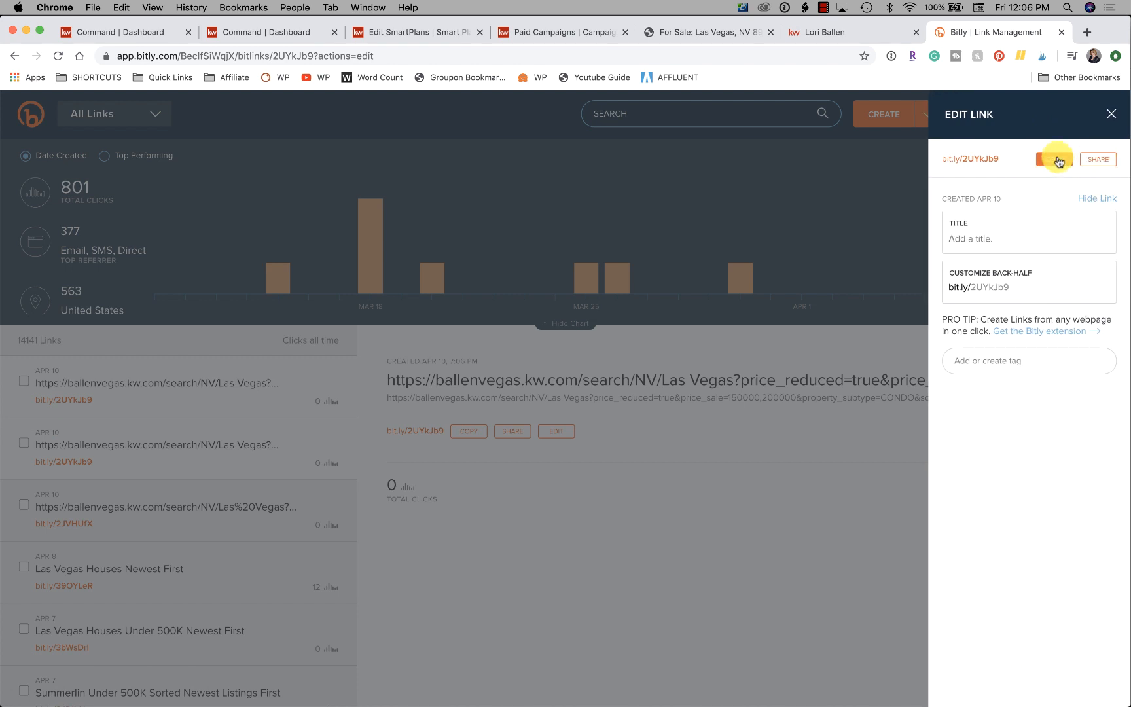
Return to the Observation SmartPlan and add a Send Email and a Send SMS/MMS action after the 3-day delay.
left_click(270, 33)
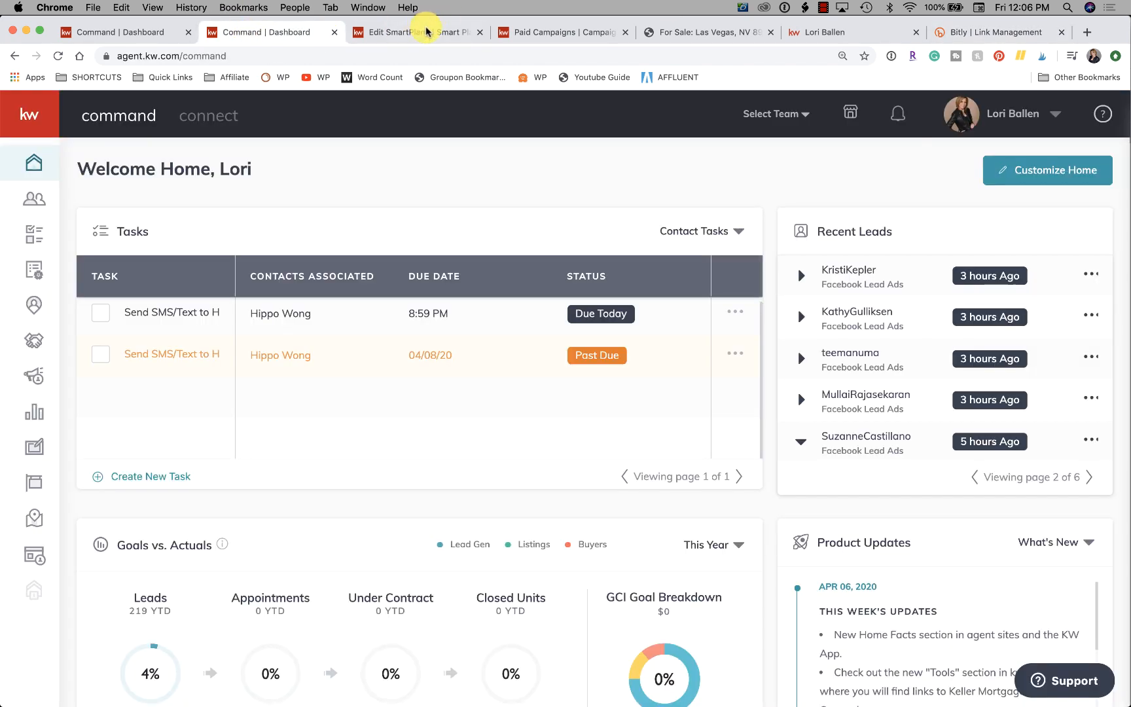
left_click(426, 31)
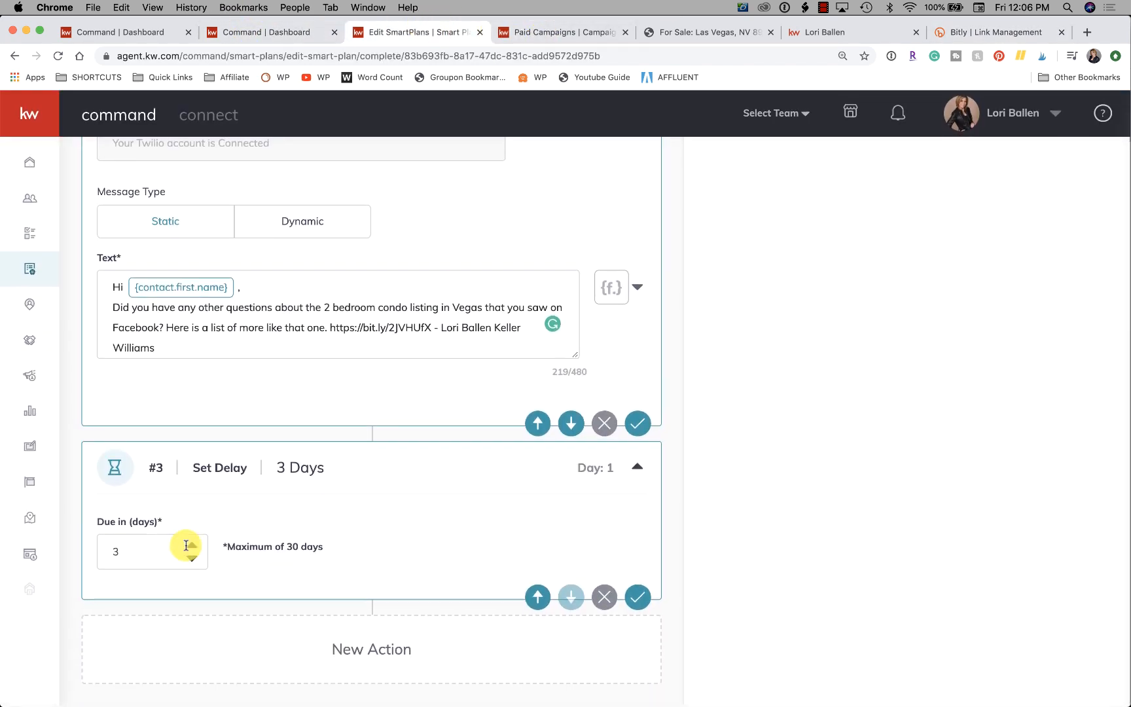
scroll(1000, 239, "up", 3)
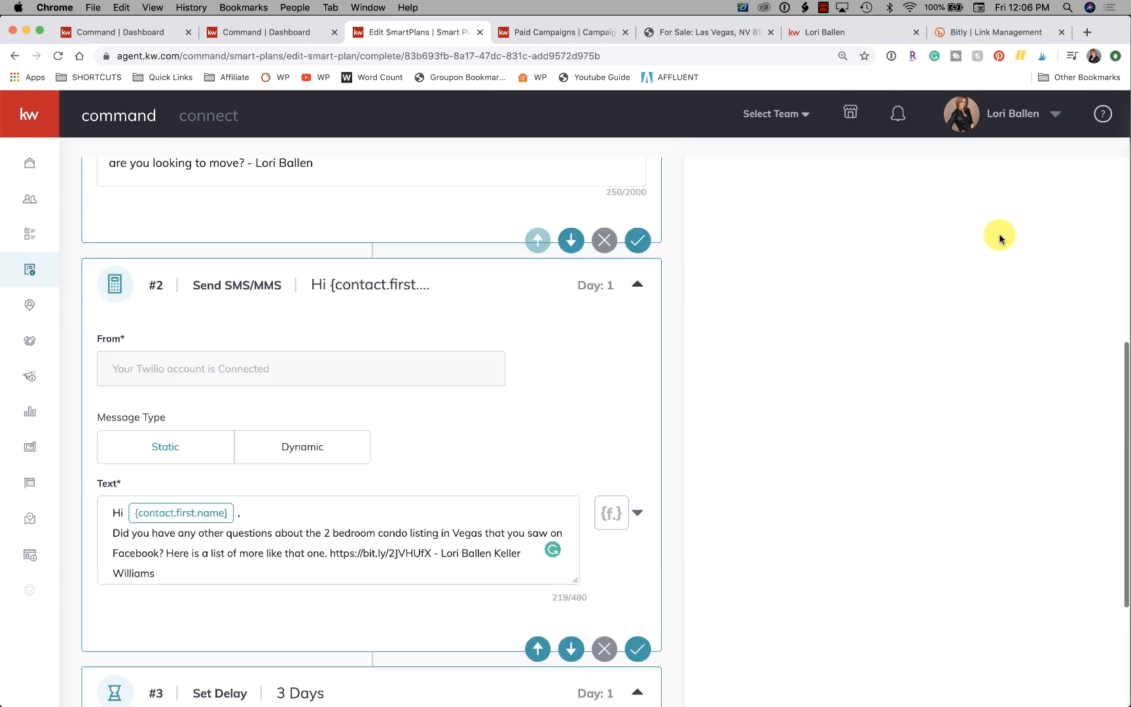
scroll(999, 239, "up", 5)
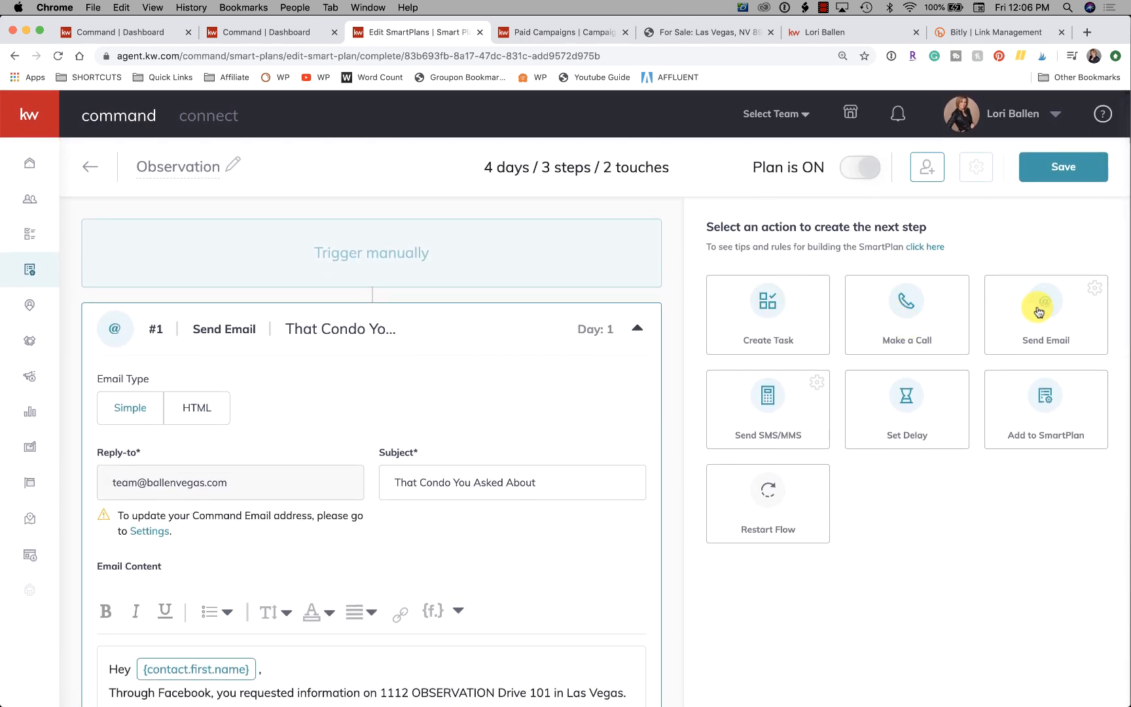
left_click(1038, 311)
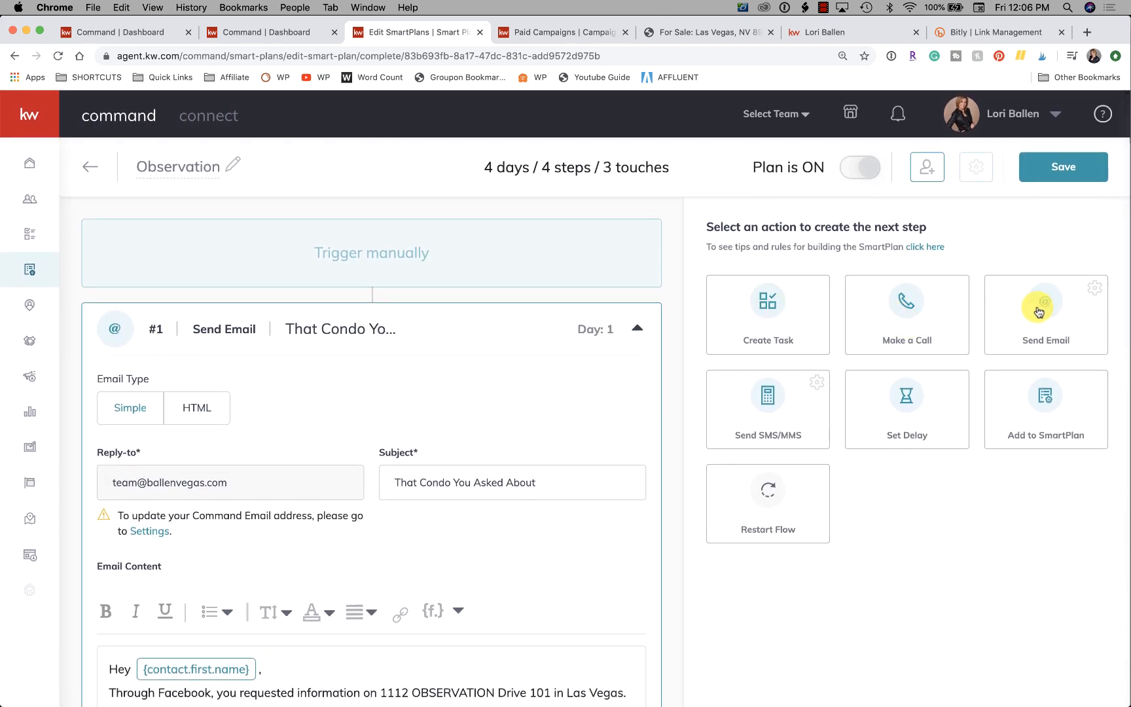
left_click(769, 396)
Review the SmartPlan's sequence, from the first text message through the delay to the new email and text actions.
scroll(466, 451, "down", 15)
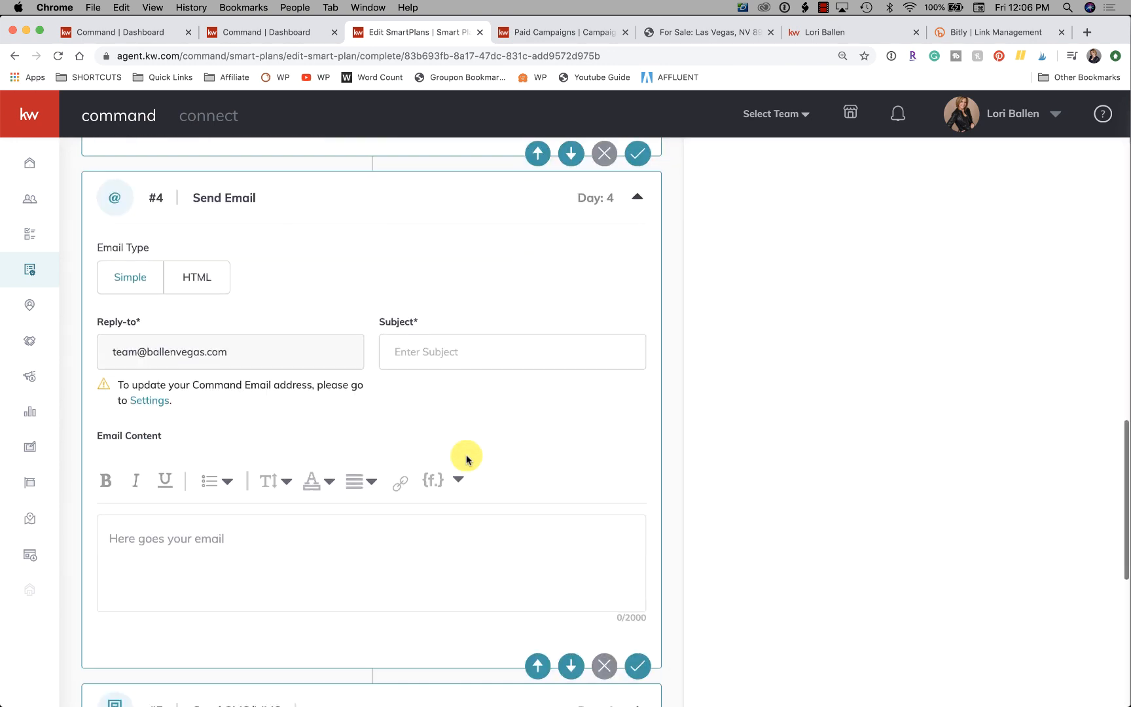
scroll(465, 458, "down", 7)
scroll(466, 456, "up", 4)
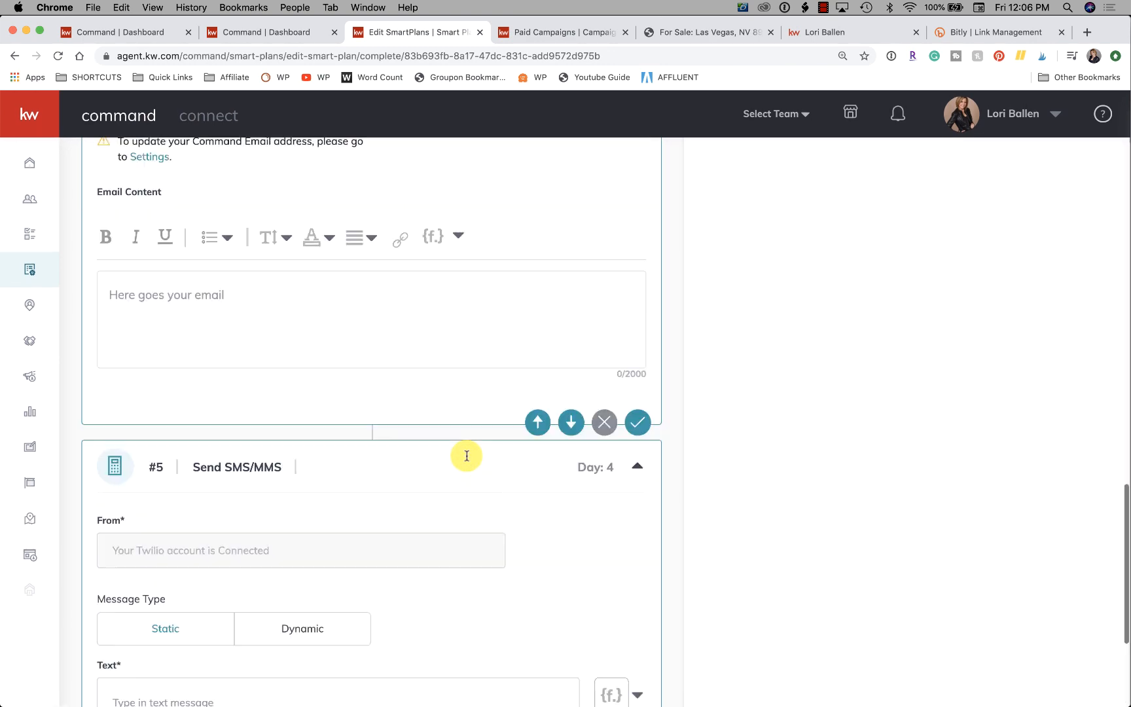
scroll(466, 456, "up", 3)
scroll(465, 456, "up", 3)
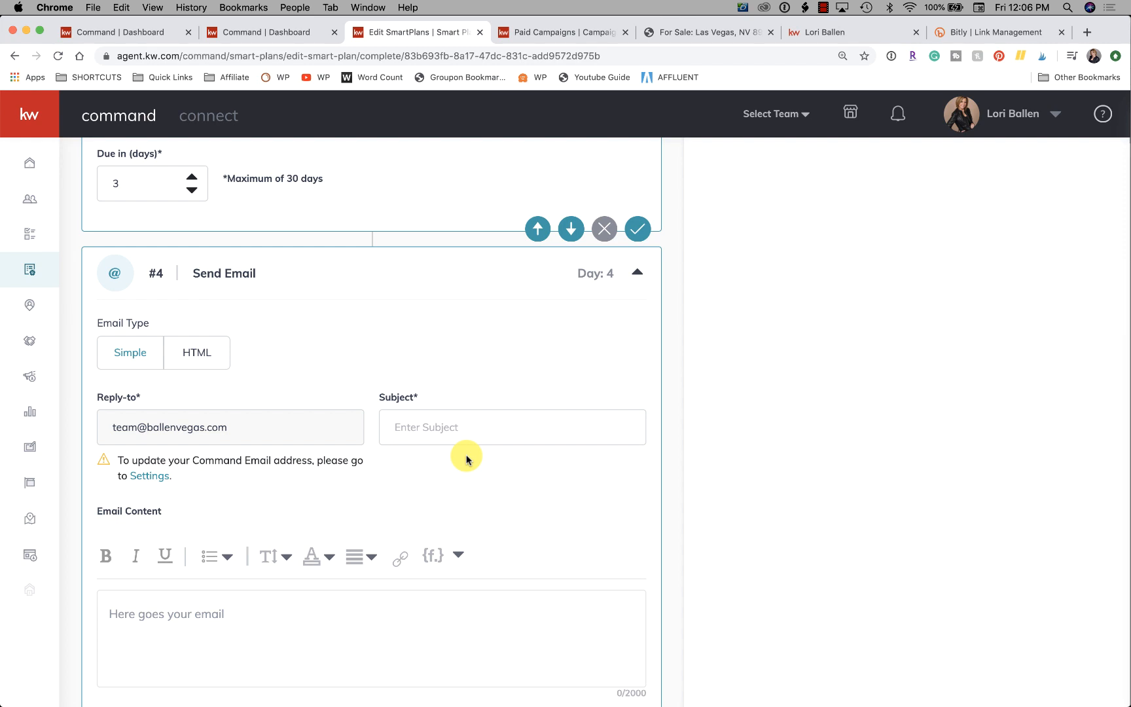
scroll(465, 458, "down", 5)
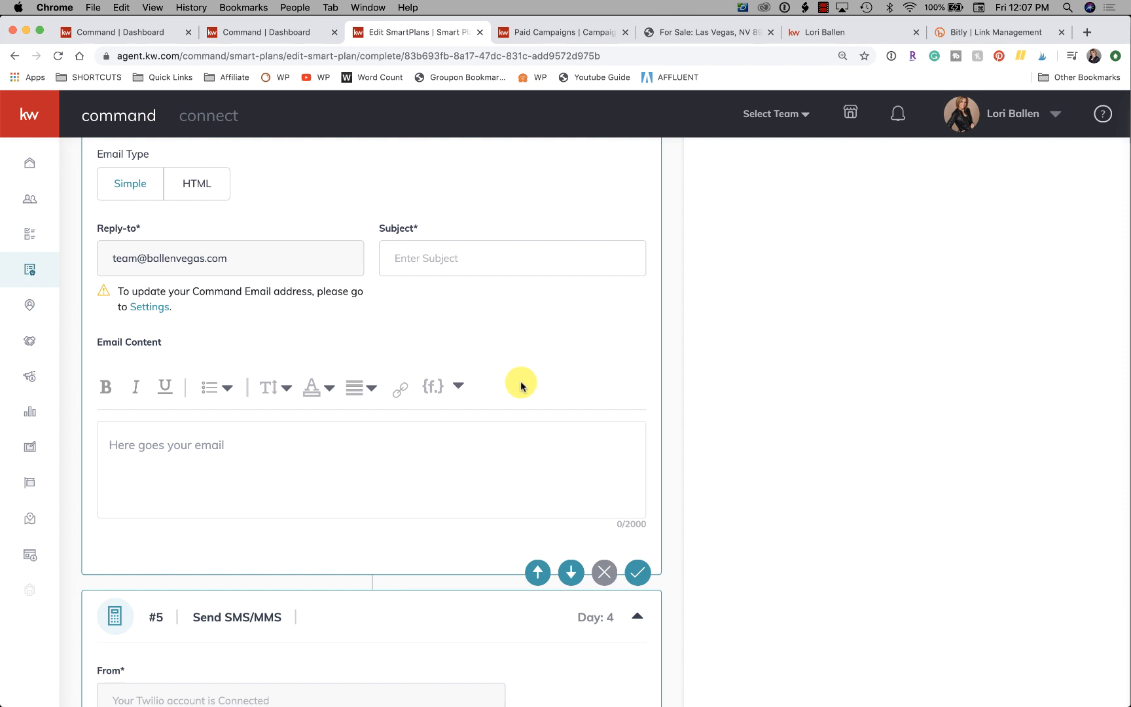
scroll(522, 386, "up", 8)
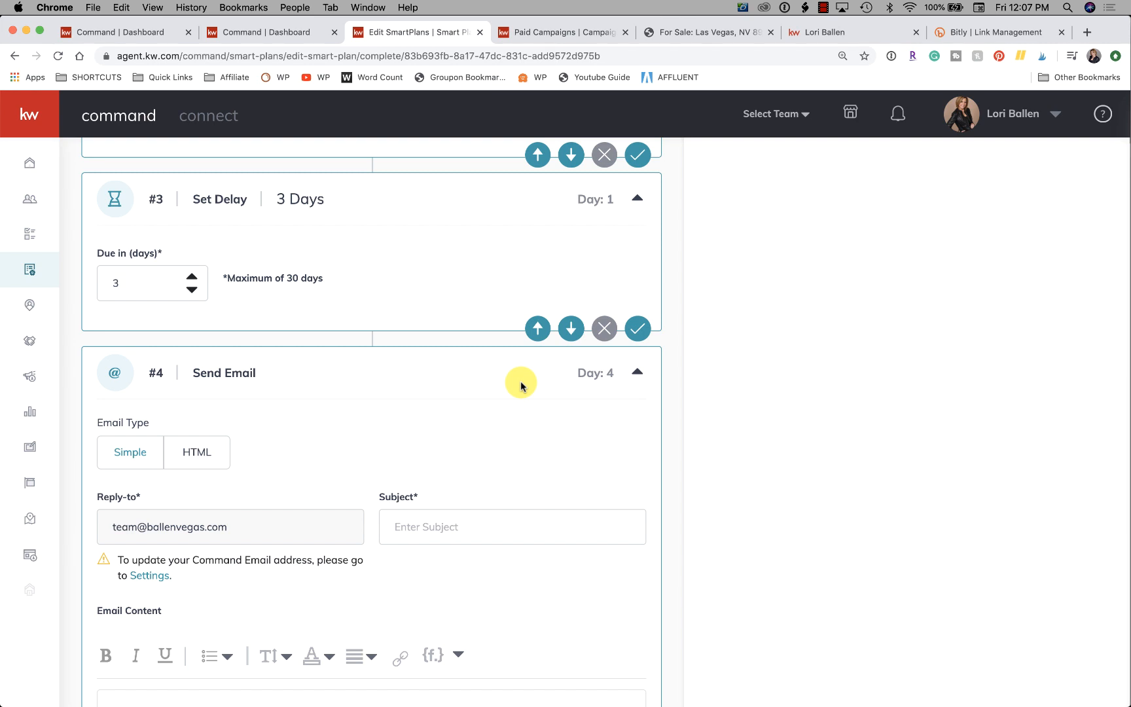
scroll(521, 384, "up", 6)
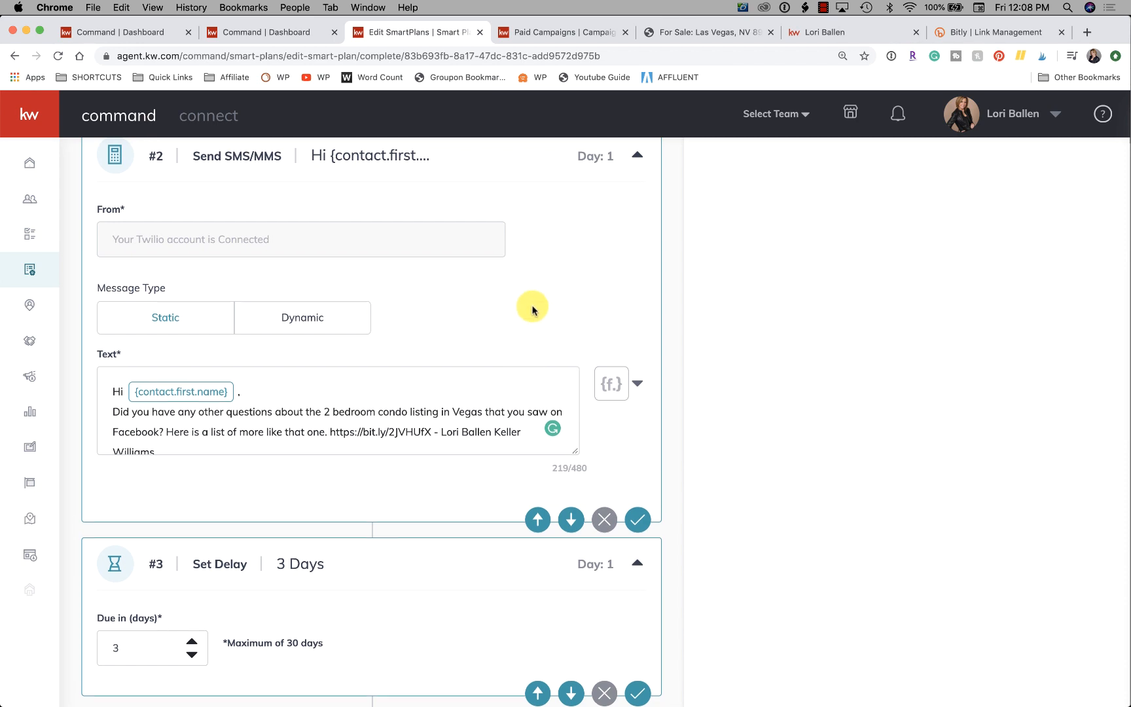
scroll(530, 305, "up", 3)
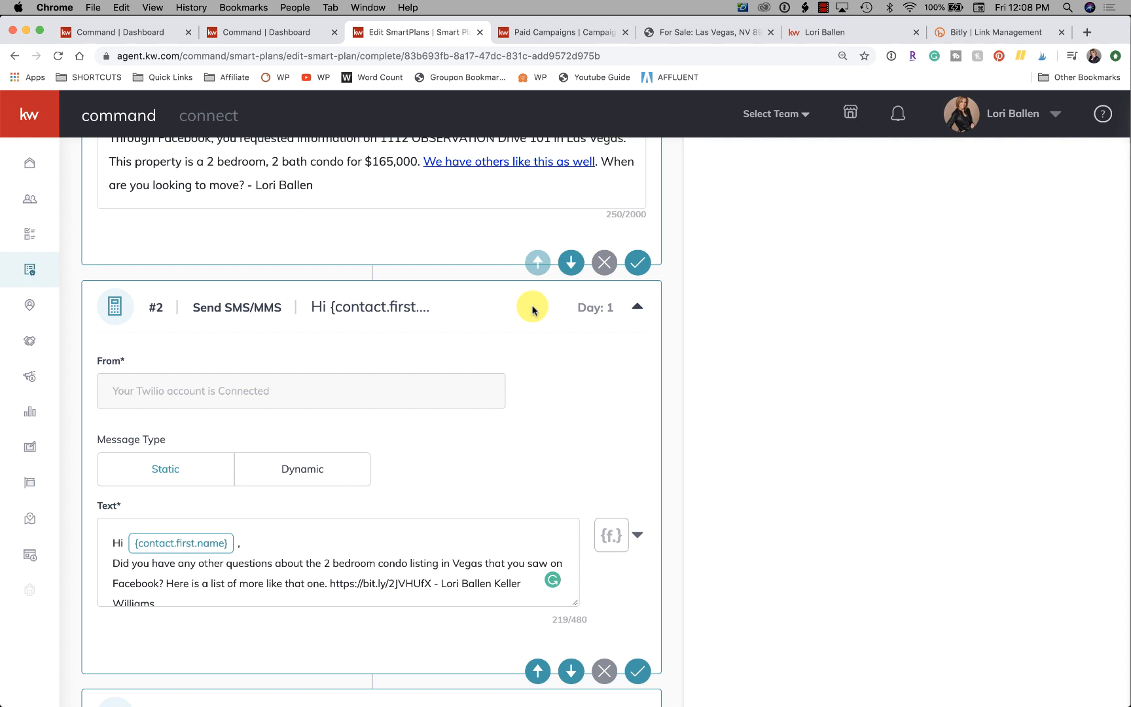
scroll(532, 309, "down", 6)
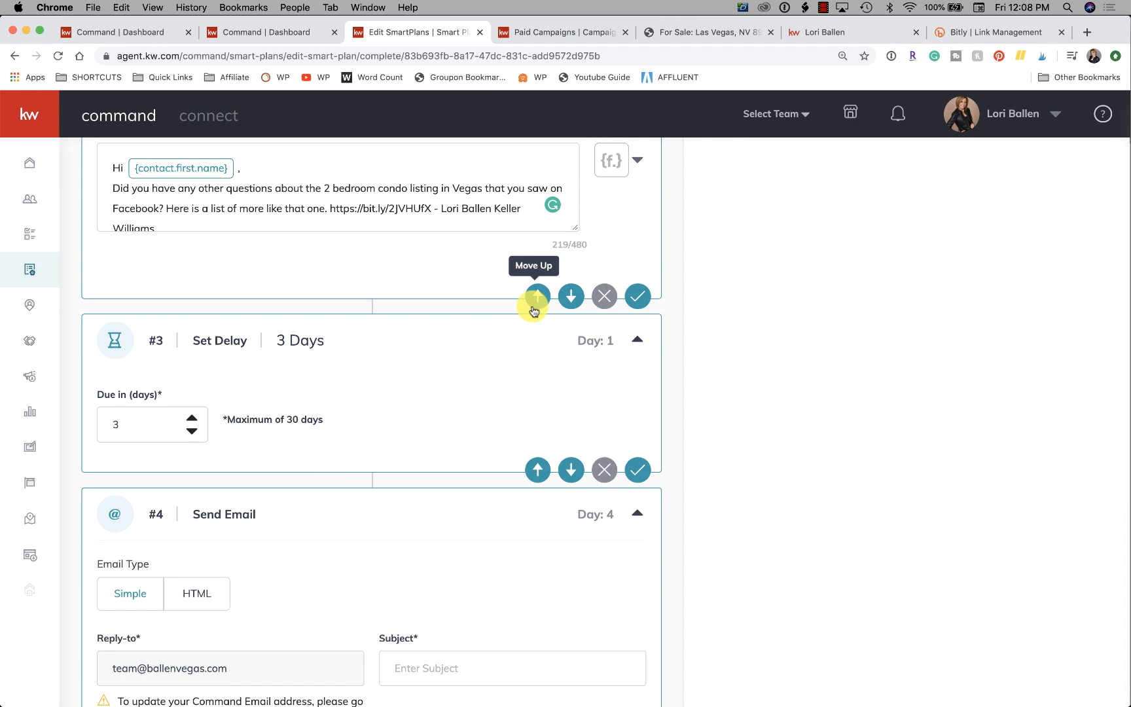
scroll(533, 311, "down", 3)
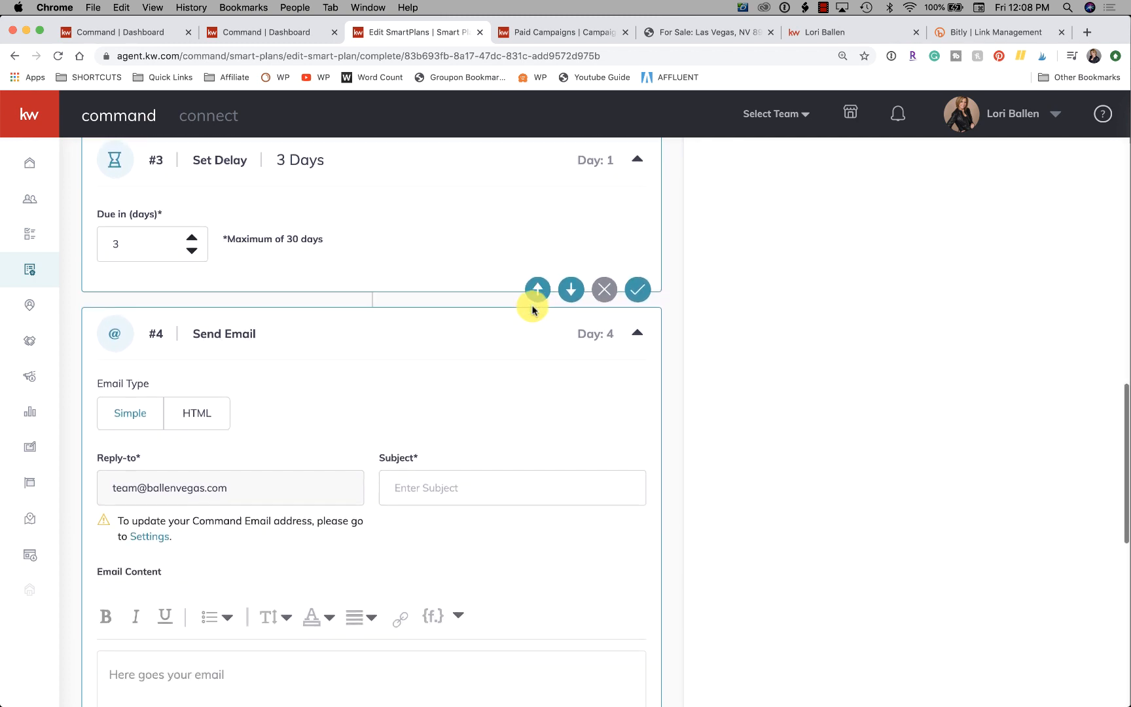
scroll(533, 310, "up", 2)
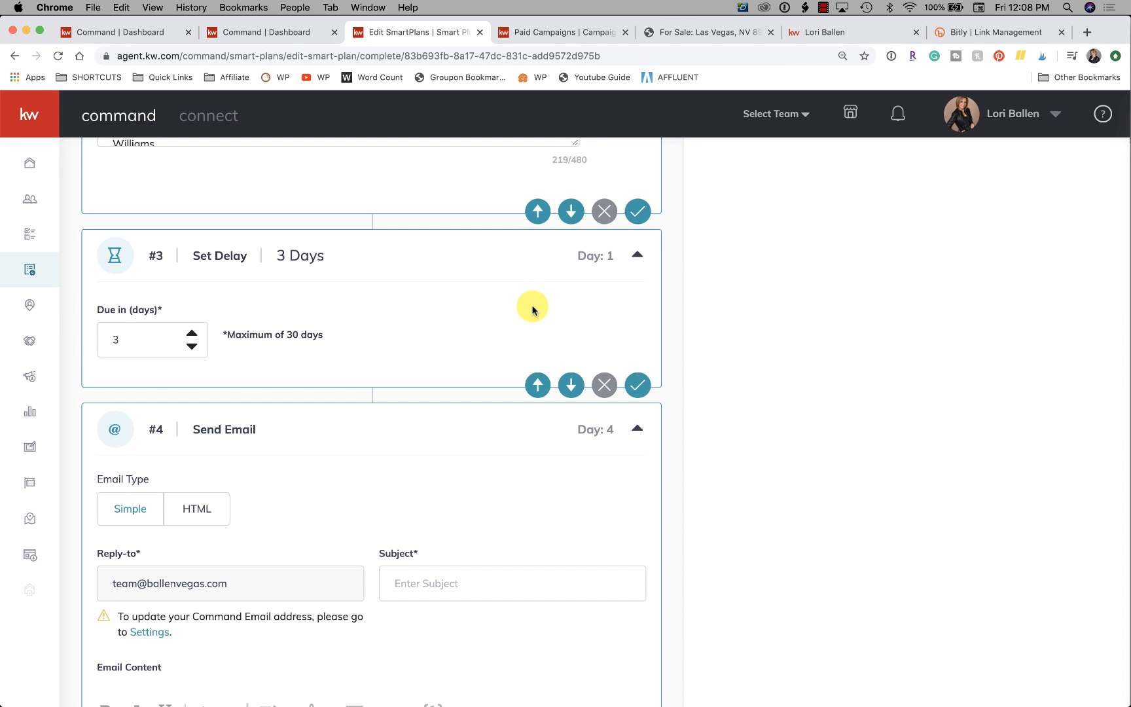
scroll(532, 309, "down", 4)
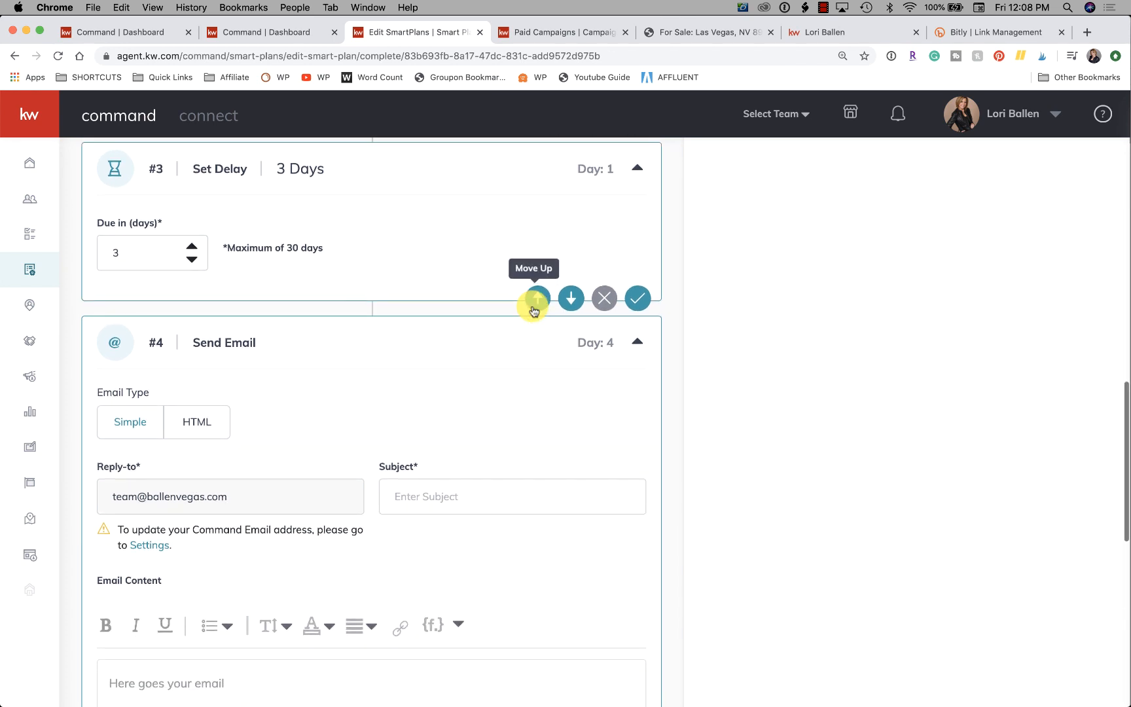
Enter "These Condos in Vegas were Just Reduced" as the subject of the Send Email action after the delay.
scroll(532, 309, "up", 5)
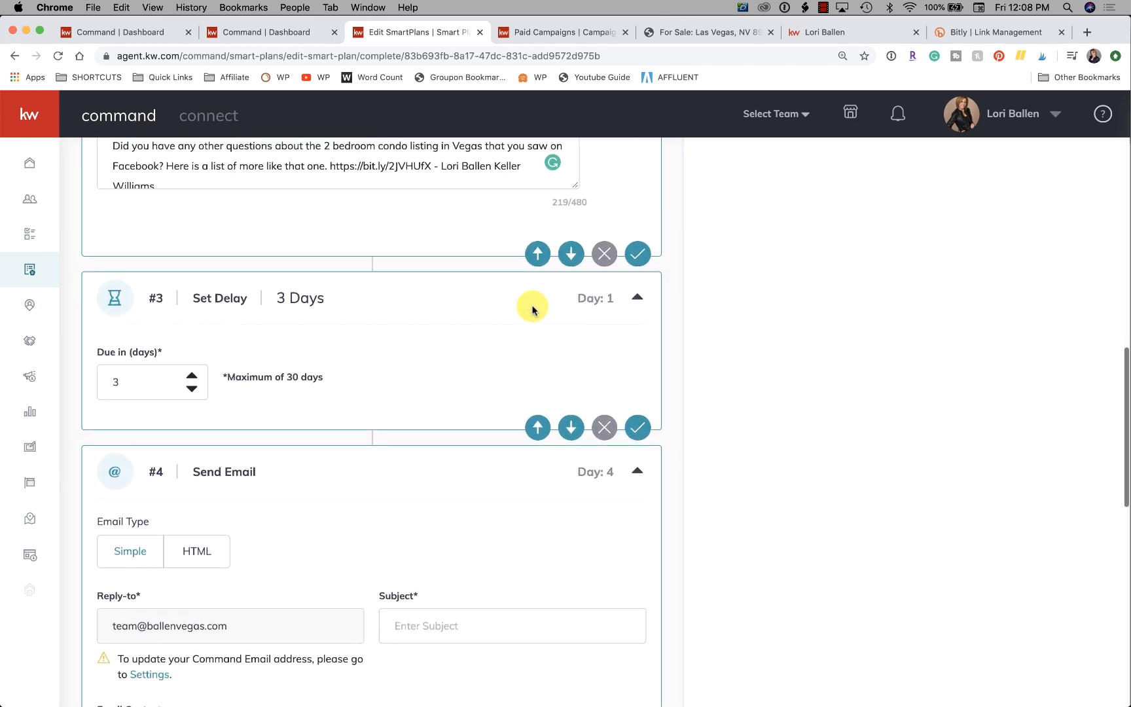
scroll(532, 309, "down", 12)
scroll(532, 309, "up", 7)
scroll(530, 305, "down", 1)
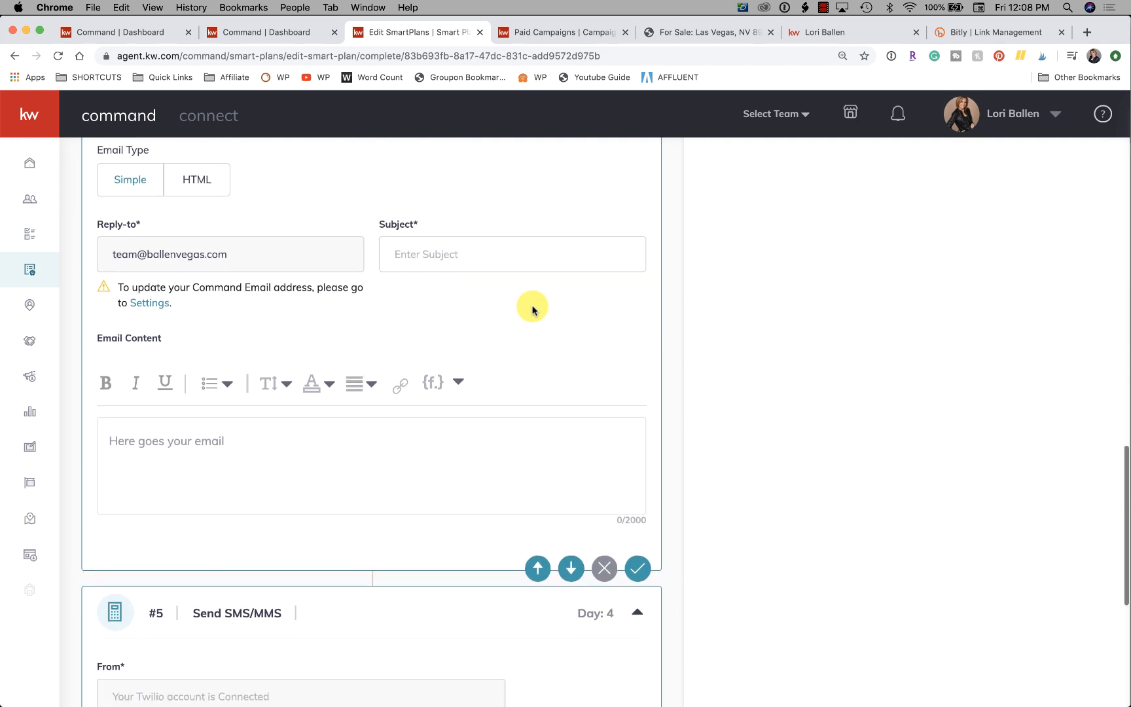
left_click(471, 254)
type("Just")
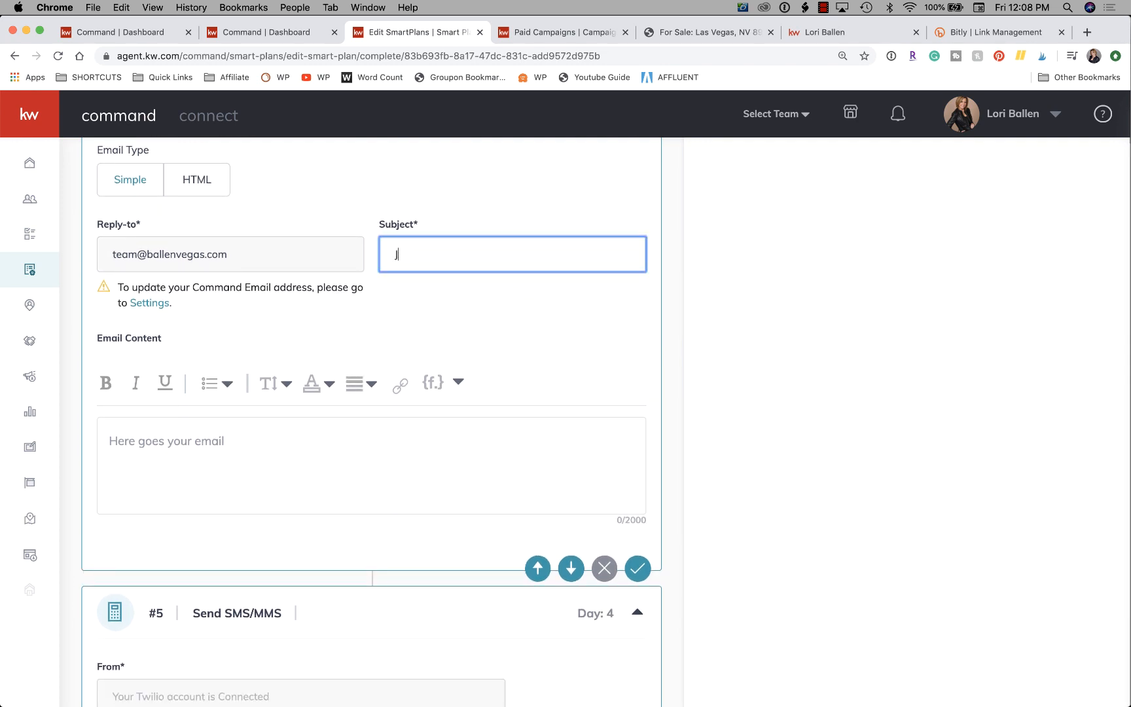
key("BackSpace")
type("These Condos in Vegas were Just Reedu")
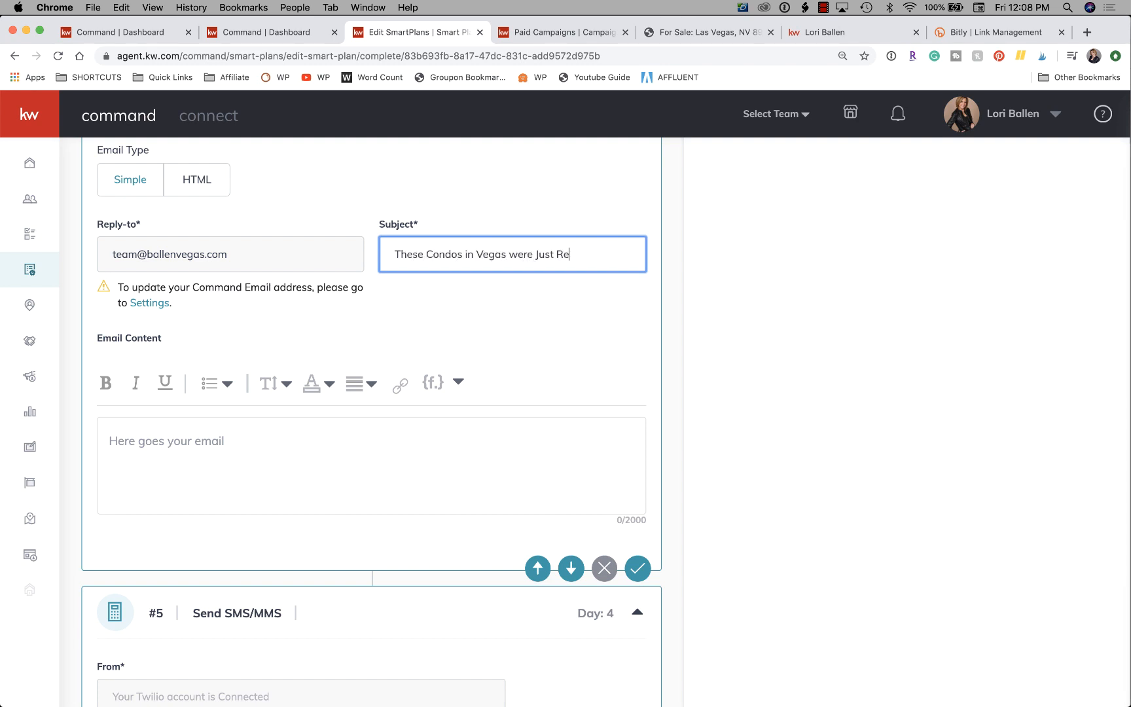
key("BackSpace")
type("duced")
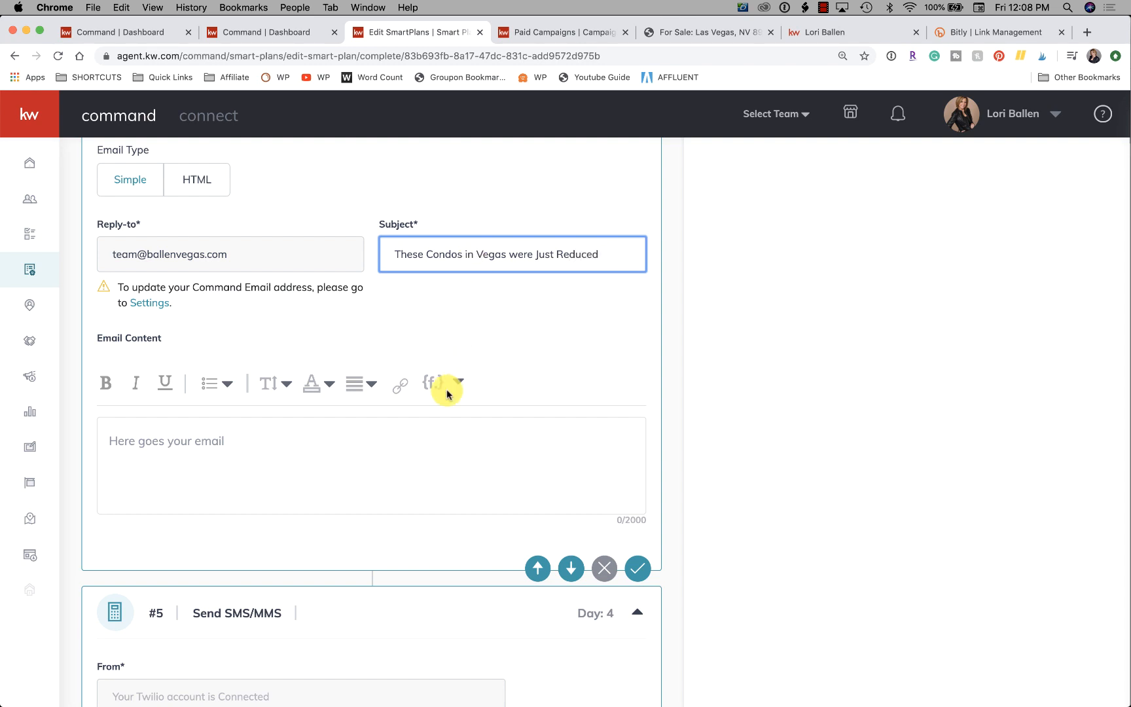
Start the email content with the greeting "Hey" followed by the contact.first.name merge field and a comma.
left_click(270, 450)
type("Hey")
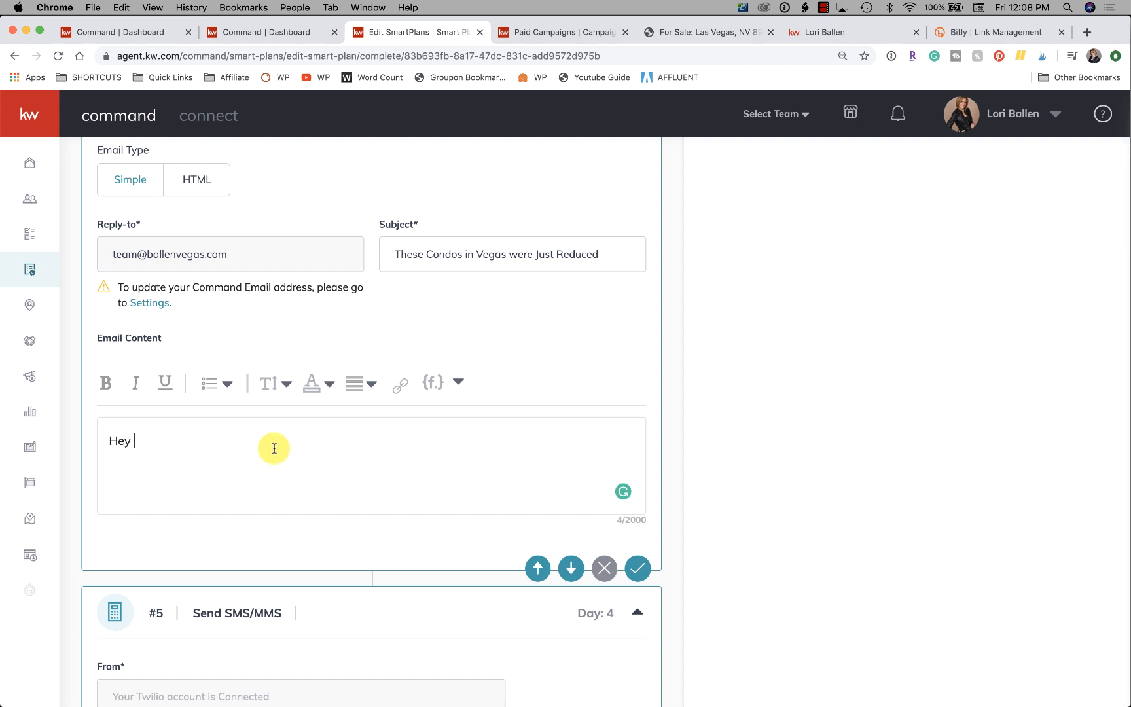
left_click(454, 382)
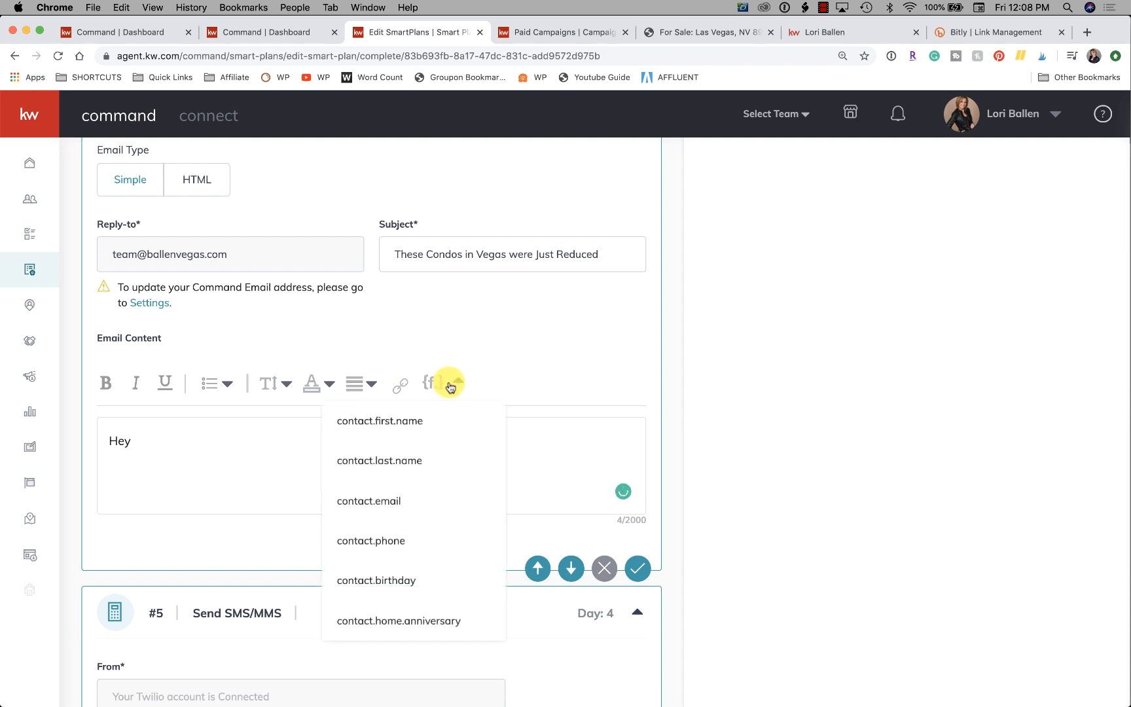
left_click(386, 421)
type(",")
key("Return")
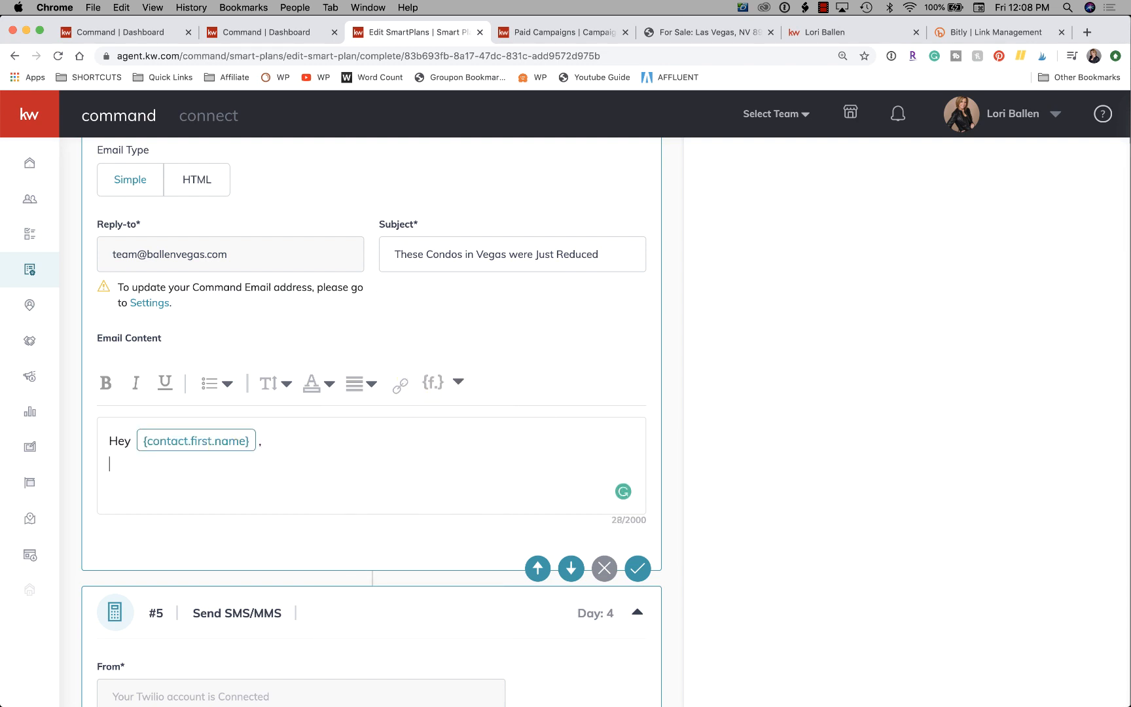
Introduce the sender below the greeting with the agent's full name followed by "with Keller Williams Here".
type("Lori Ballen with Kelleer W")
key("BackSpace")
key("BackSpace")
key("BackSpace")
key("BackSpace")
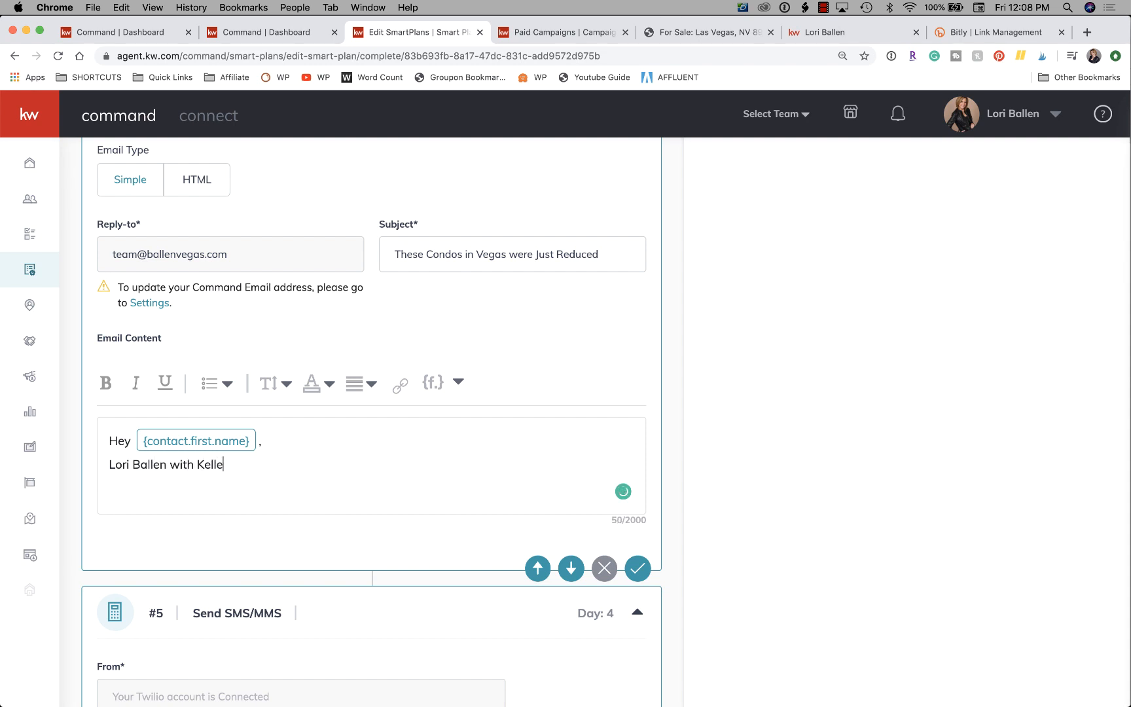
type("r Williams Here. I wanted you ")
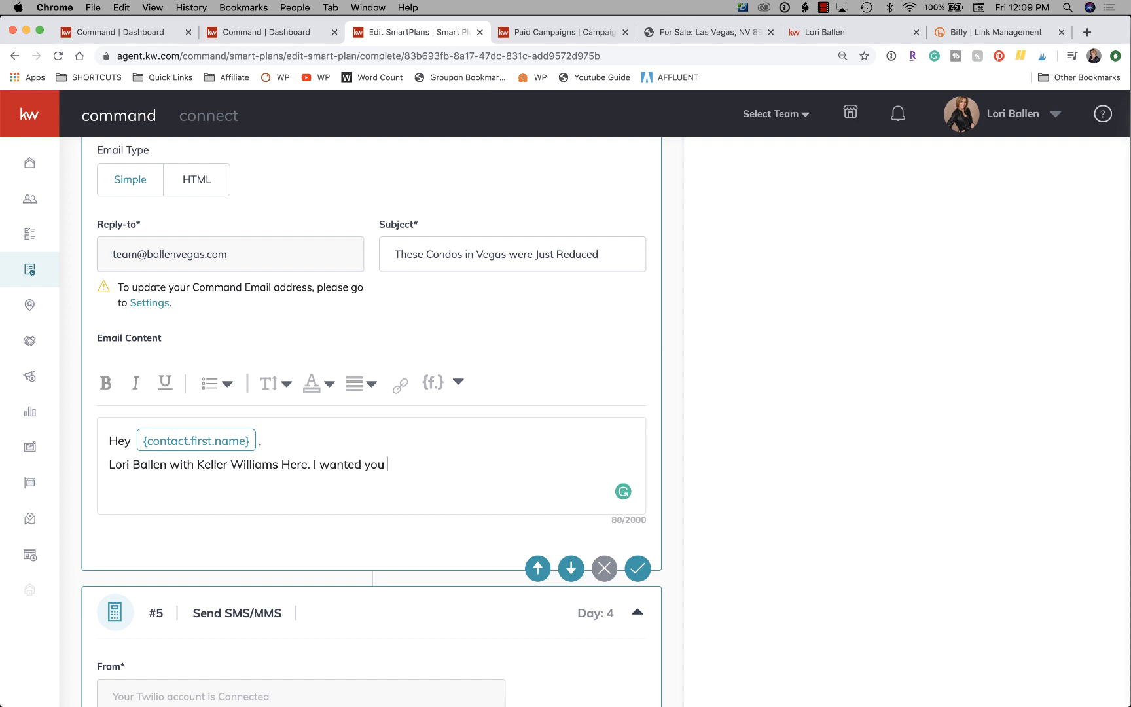
type("to know that these")
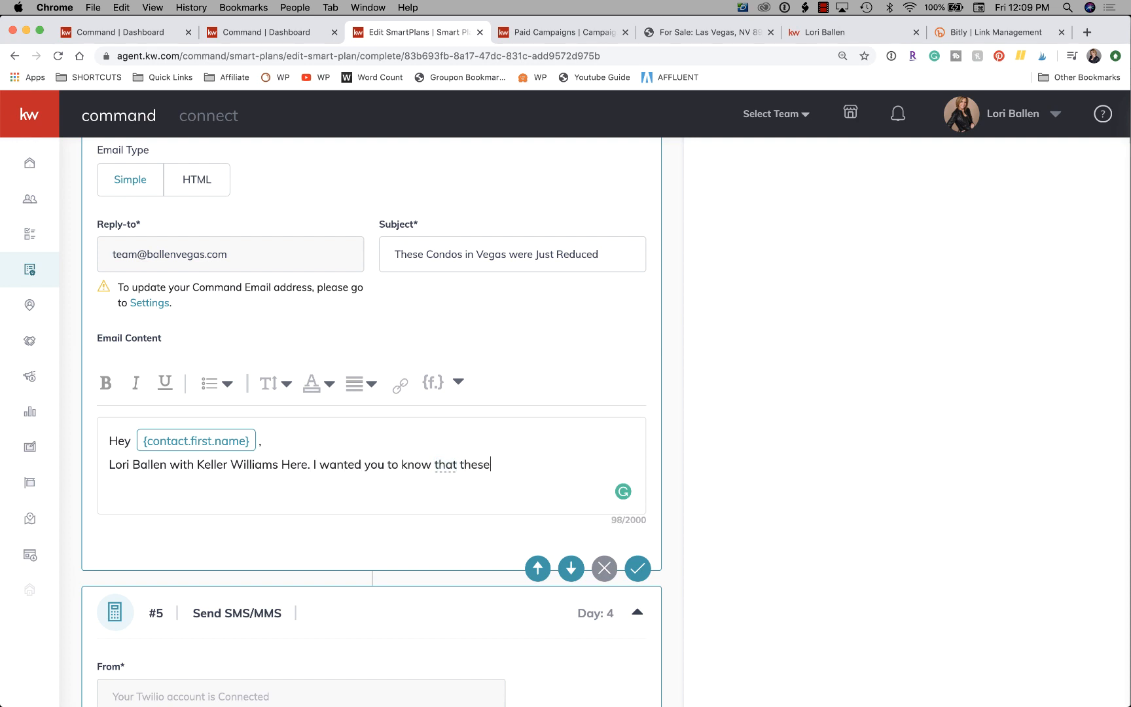
type(" condos in Vegas were all jus")
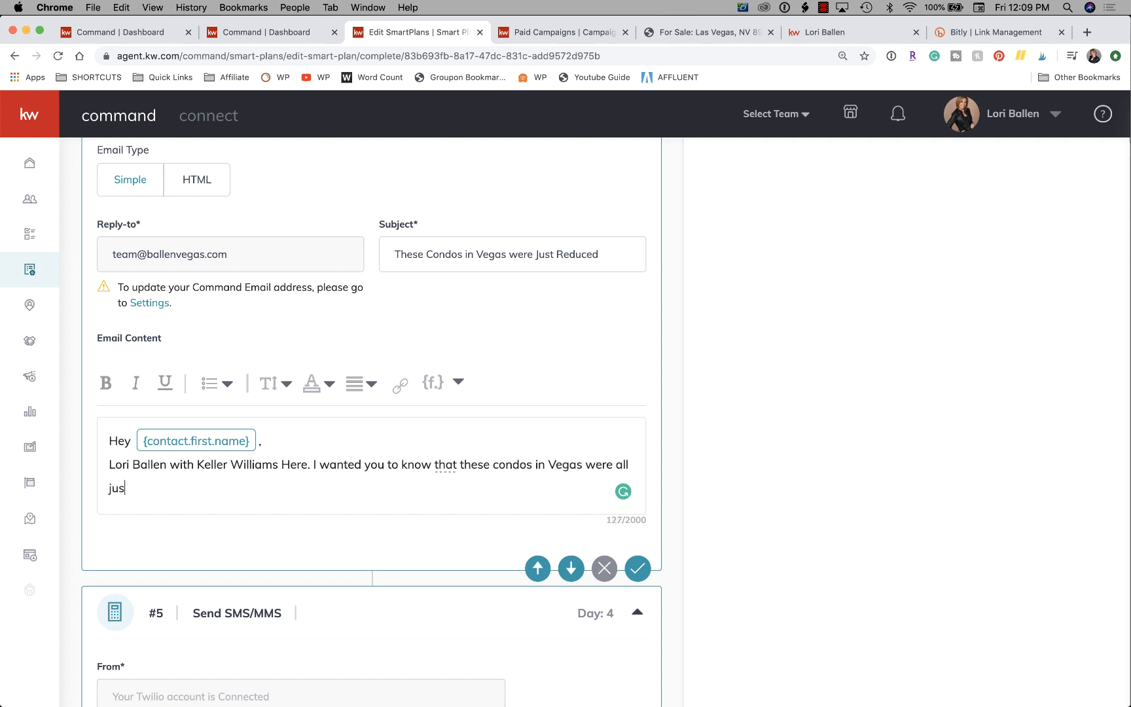
type("t reduced in price over the last weee")
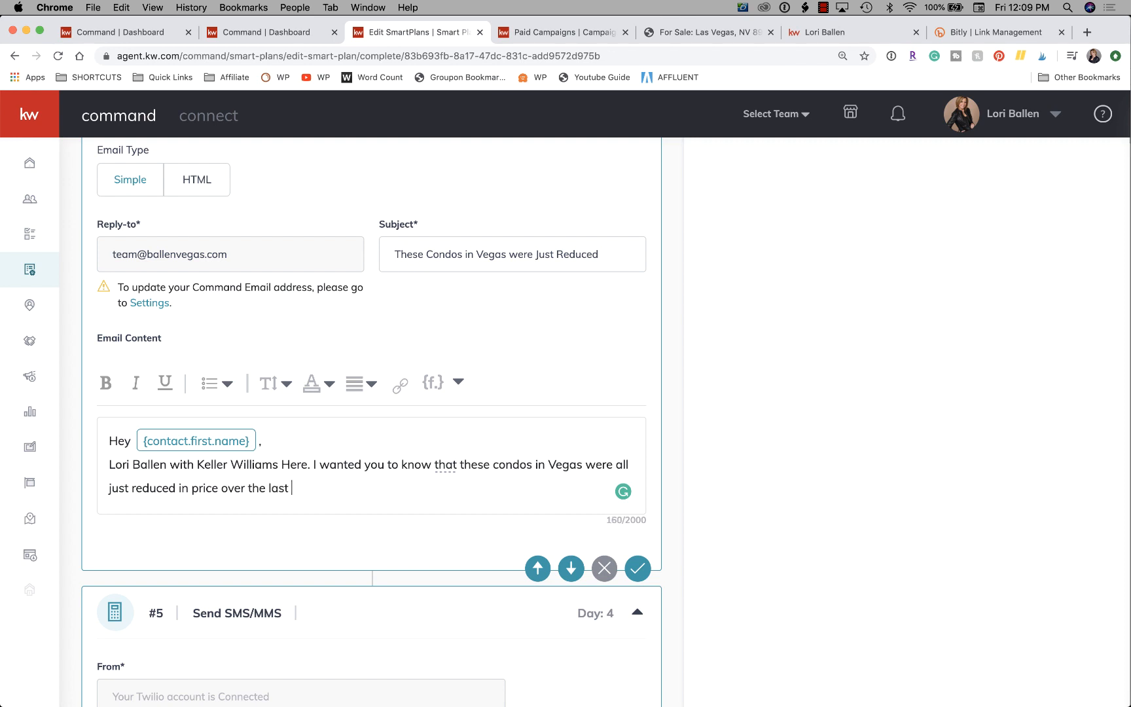
Add the sentence "I wanted you to know that these condos in Vegas were all just reduced in price over the last week.".
key("BackSpace")
key("BackSpace")
key("BackSpace")
Add the closing question "When are you looking to buy?" to the email content.
type("When will you ")
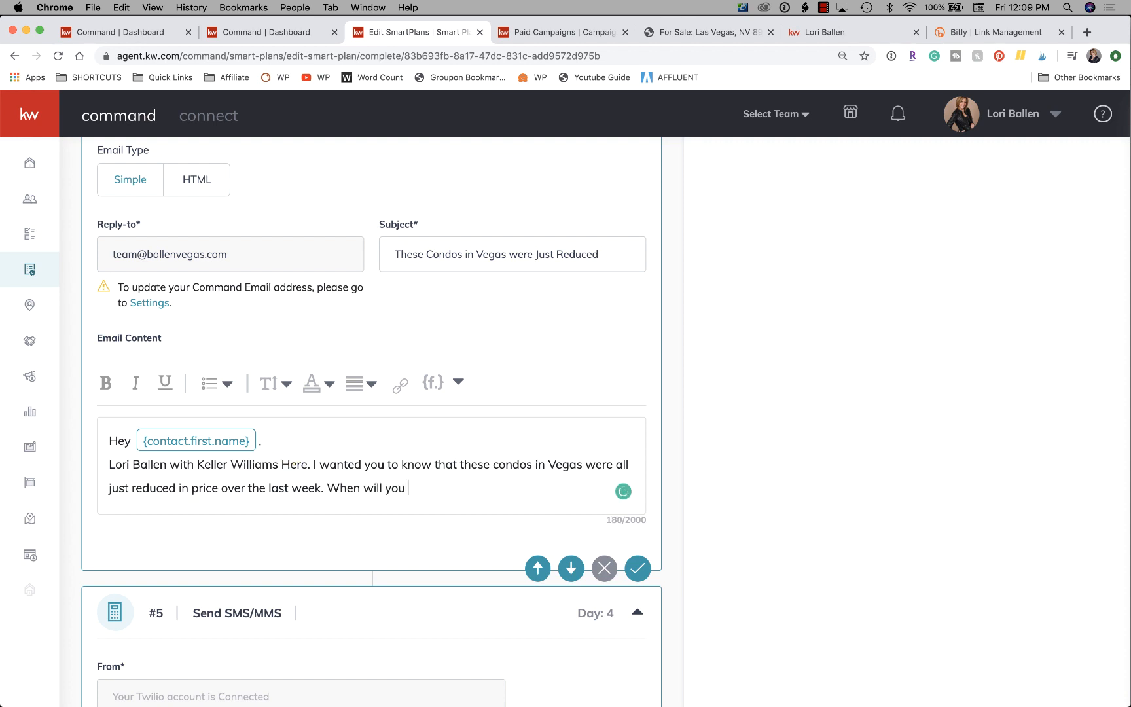
type("be viewing")
type(" homes")
key("BackSpace")
key("BackSpace")
key("BackSpace")
key("BackSpace")
key("BackSpace")
key("BackSpace")
key("BackSpace")
key("BackSpace")
key("BackSpace")
key("BackSpace")
key("BackSpace")
key("BackSpace")
key("BackSpace")
key("BackSpace")
key("BackSpace")
key("BackSpace")
key("BackSpace")
key("BackSpace")
key("BackSpace")
key("BackSpace")
key("BackSpace")
key("BackSpace")
key("BackSpace")
key("BackSpace")
key("BackSpace")
type("are you looking to ")
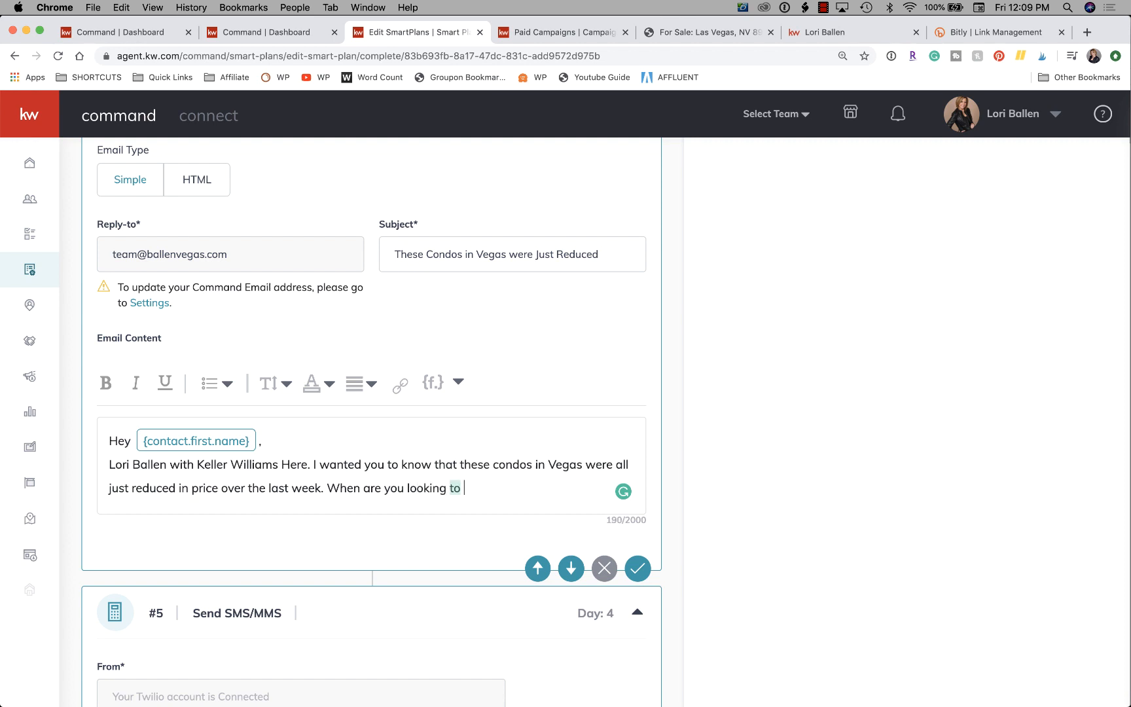
type("buy?")
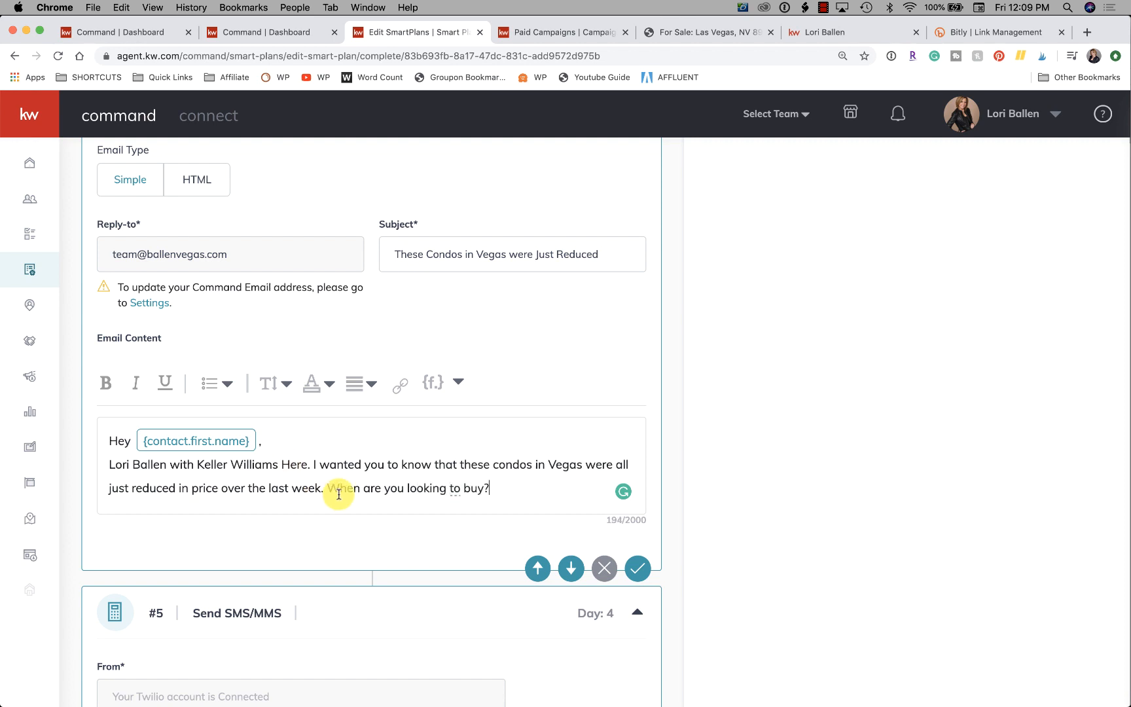
Replace the email's closing question with "Are you looking to buy this spring or summer?".
left_click_drag(492, 489, 328, 490)
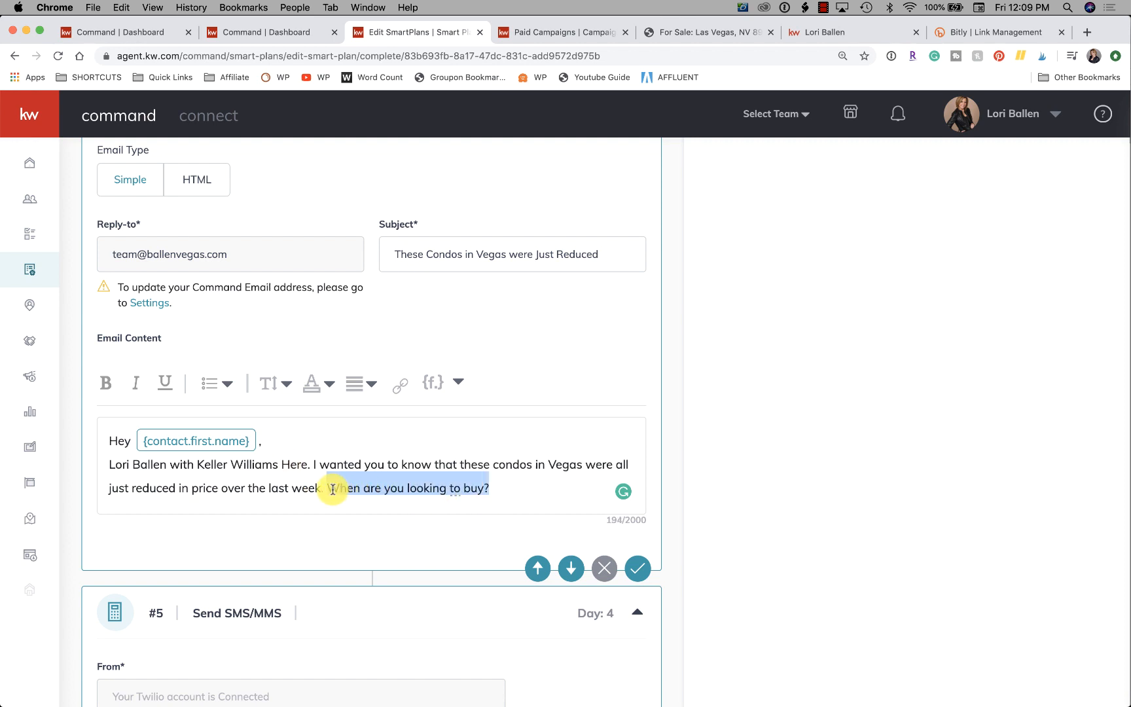
type("r")
key("BackSpace")
type("A")
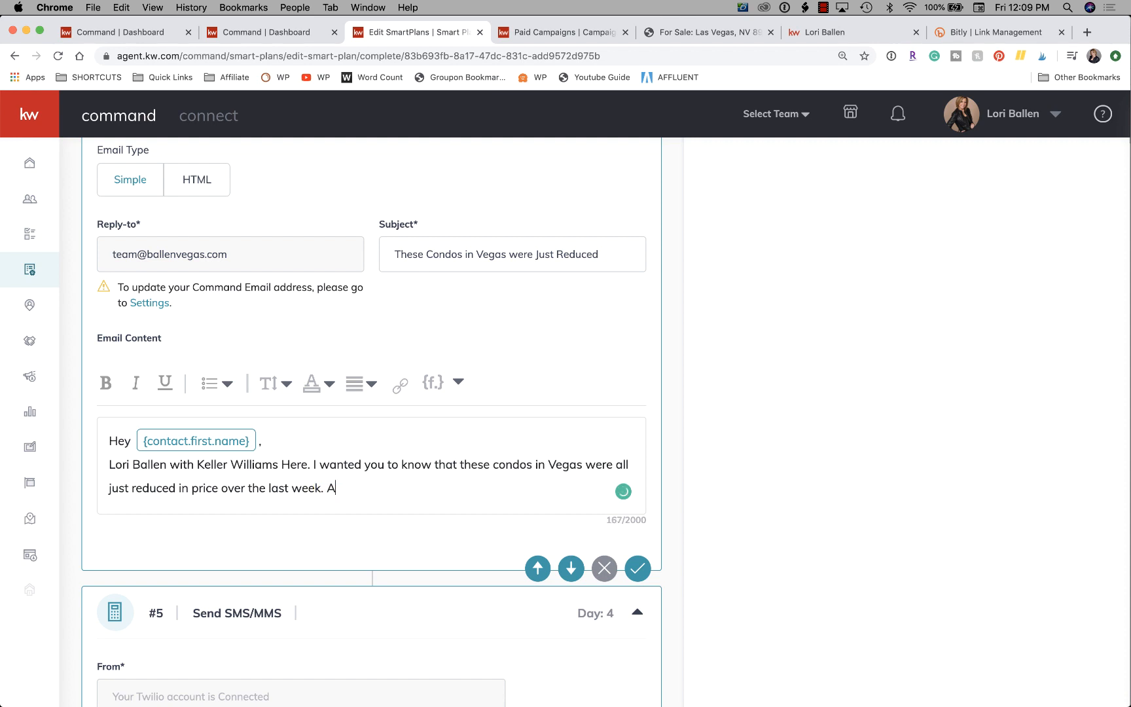
type("re you looking to buy this s")
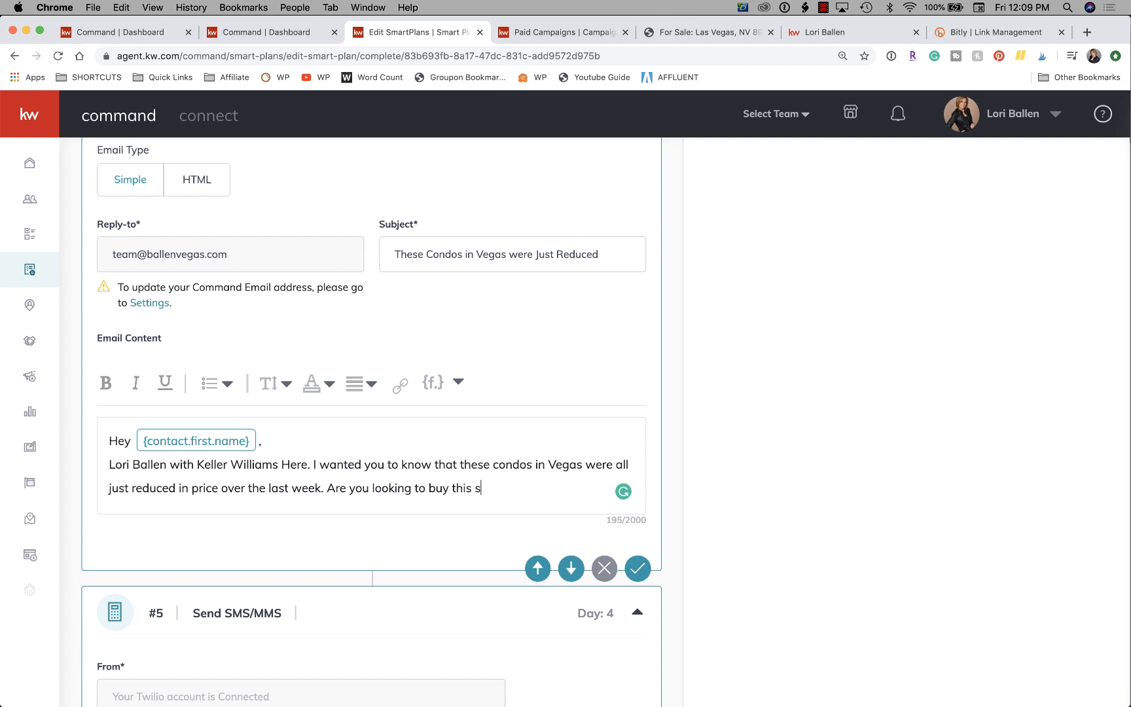
type("pring or summer?")
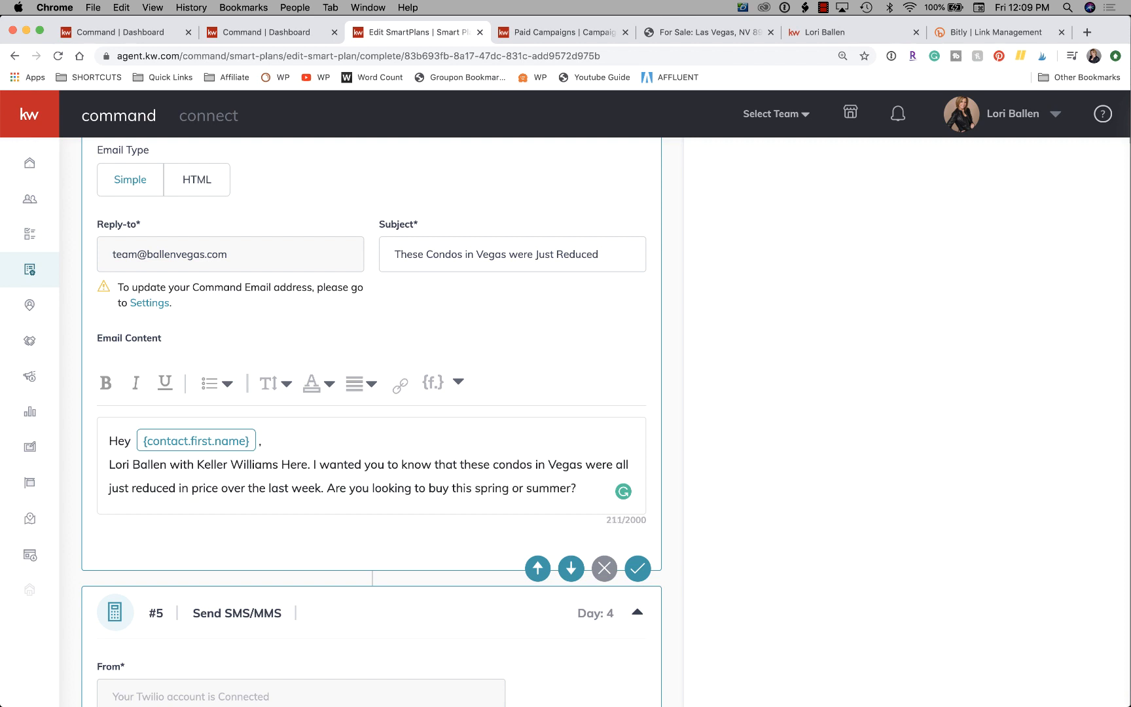
scroll(323, 474, "down", 1)
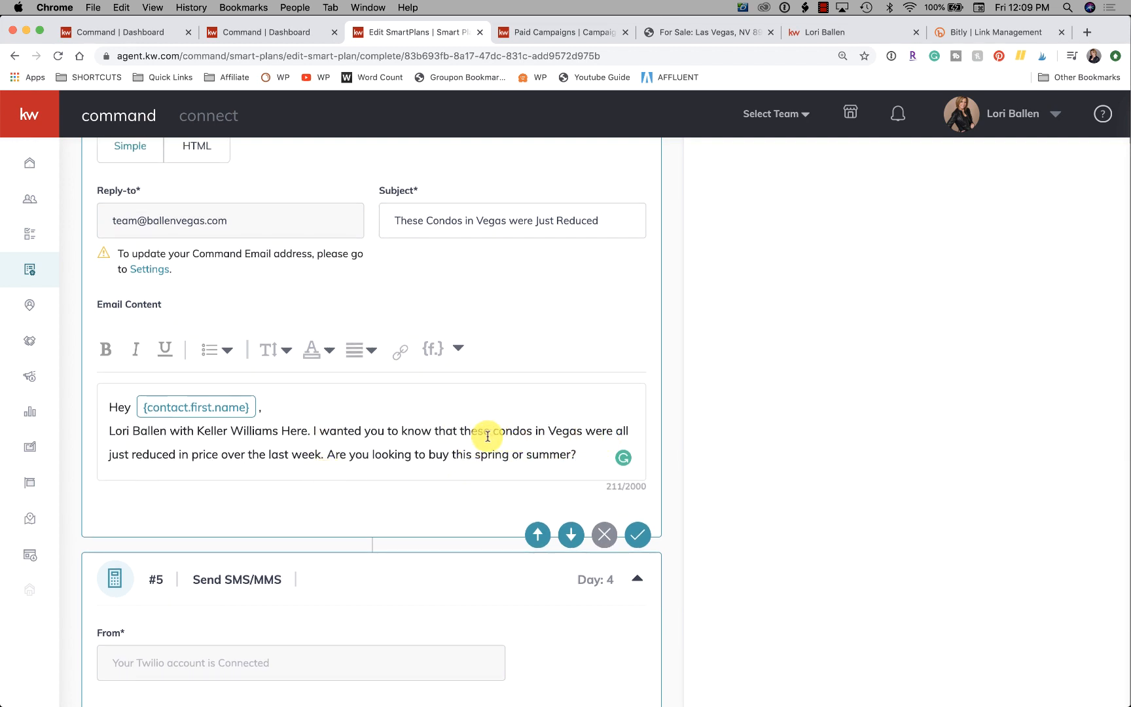
left_click_drag(458, 430, 581, 432)
left_click(400, 351)
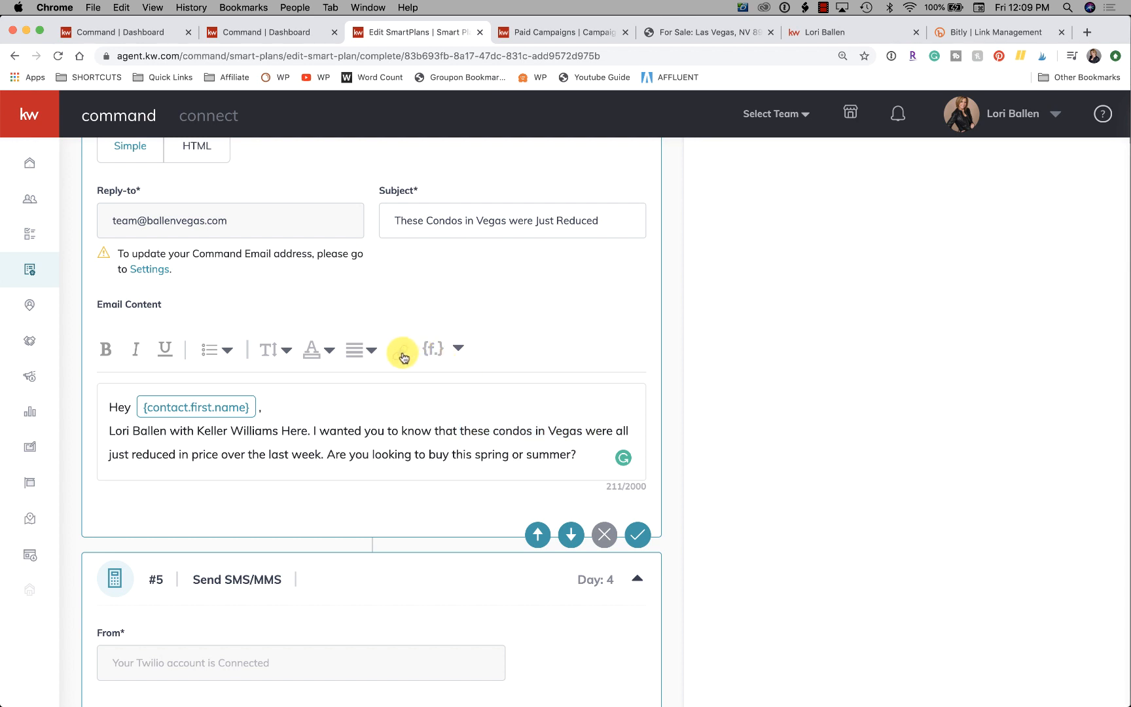
left_click(404, 463)
key("super+v")
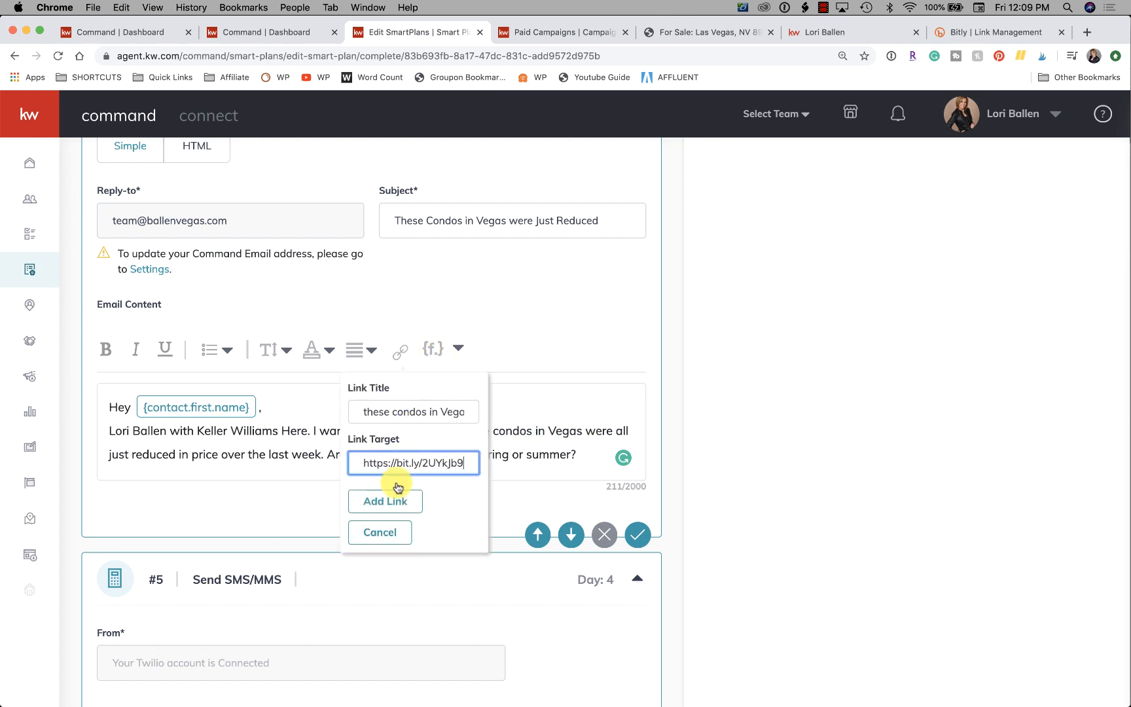
left_click(389, 501)
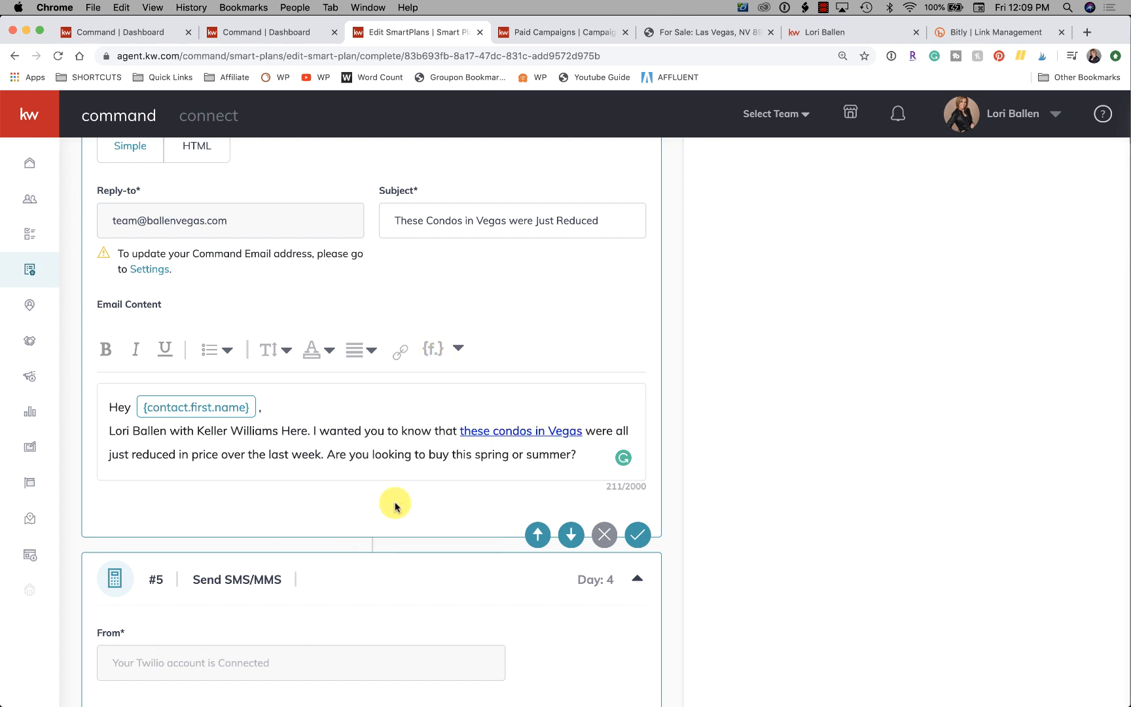
Sign the email on a new line with a dash, the agent's full name and phone number.
left_click(574, 453)
key("Return")
type("- ")
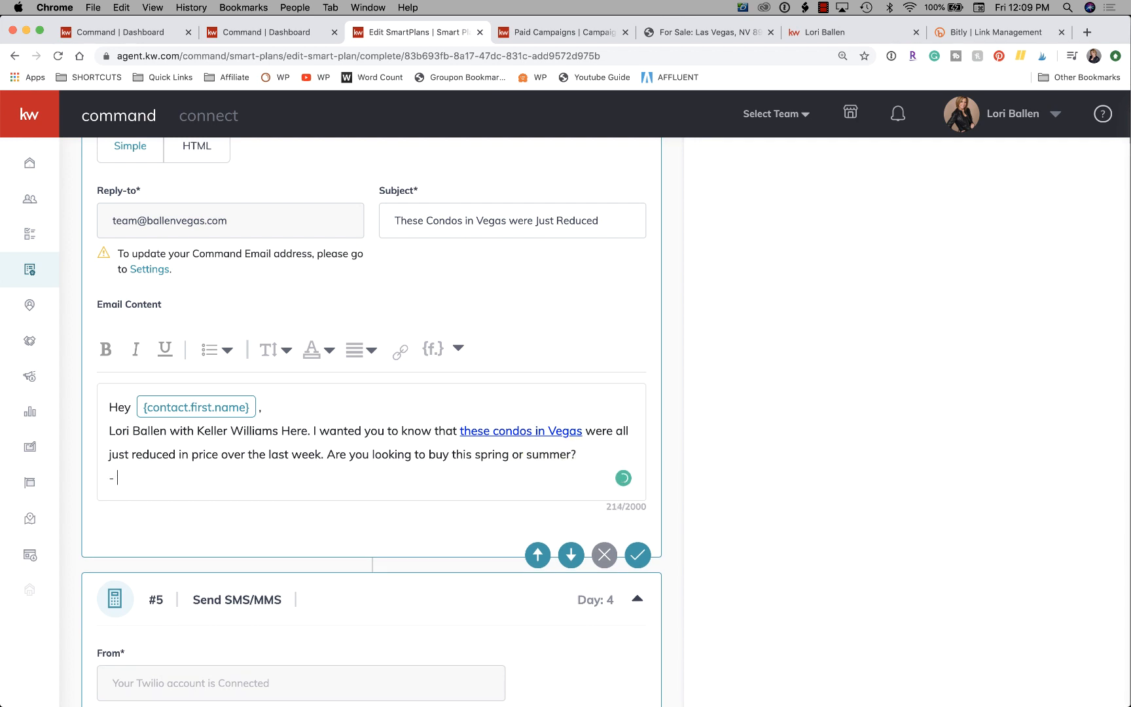
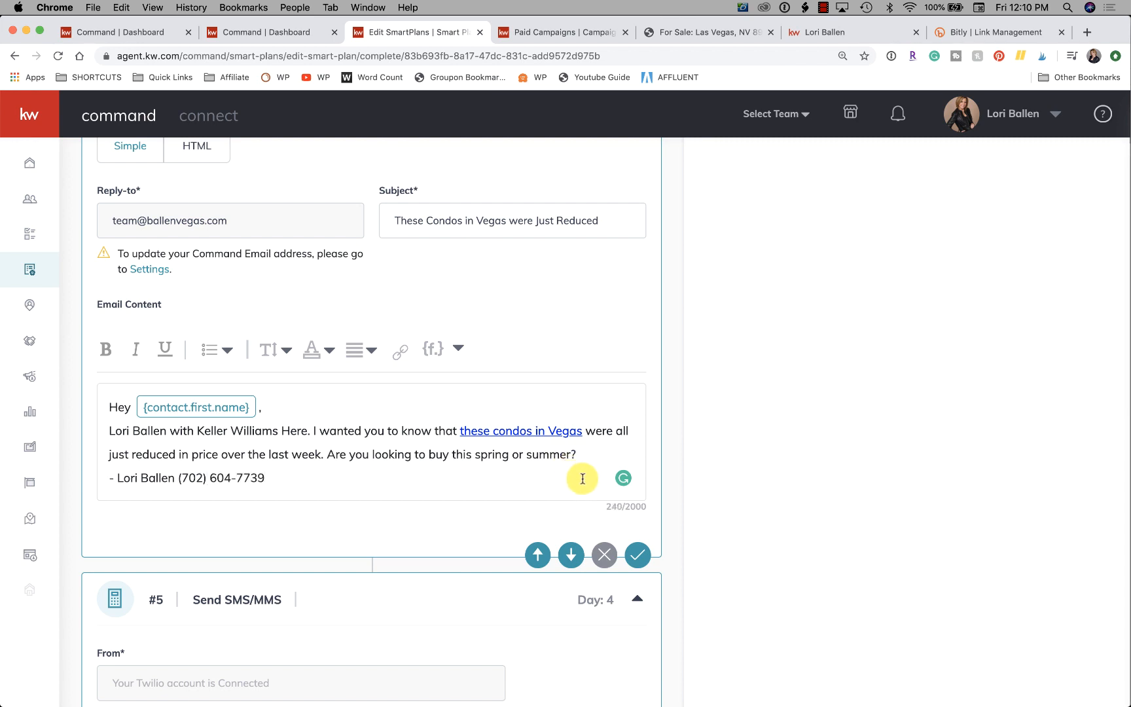
Copy the email's message and signature without the greeting into the text of the Send SMS/MMS action after it.
scroll(580, 477, "down", 5)
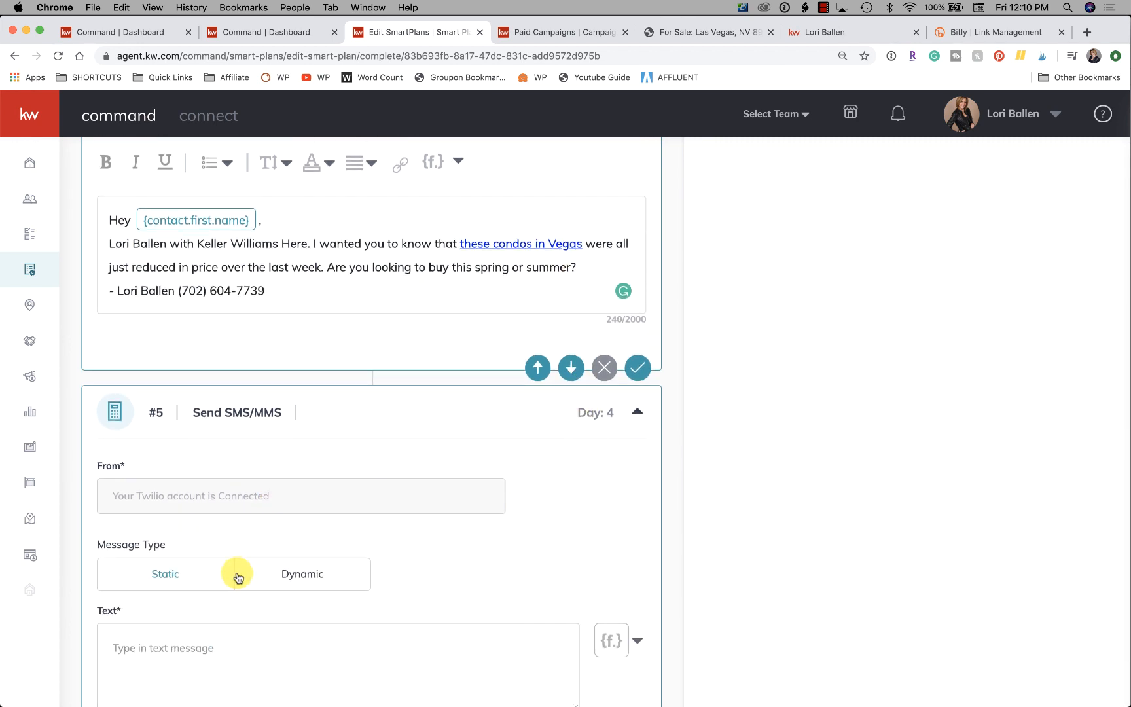
scroll(281, 566, "down", 4)
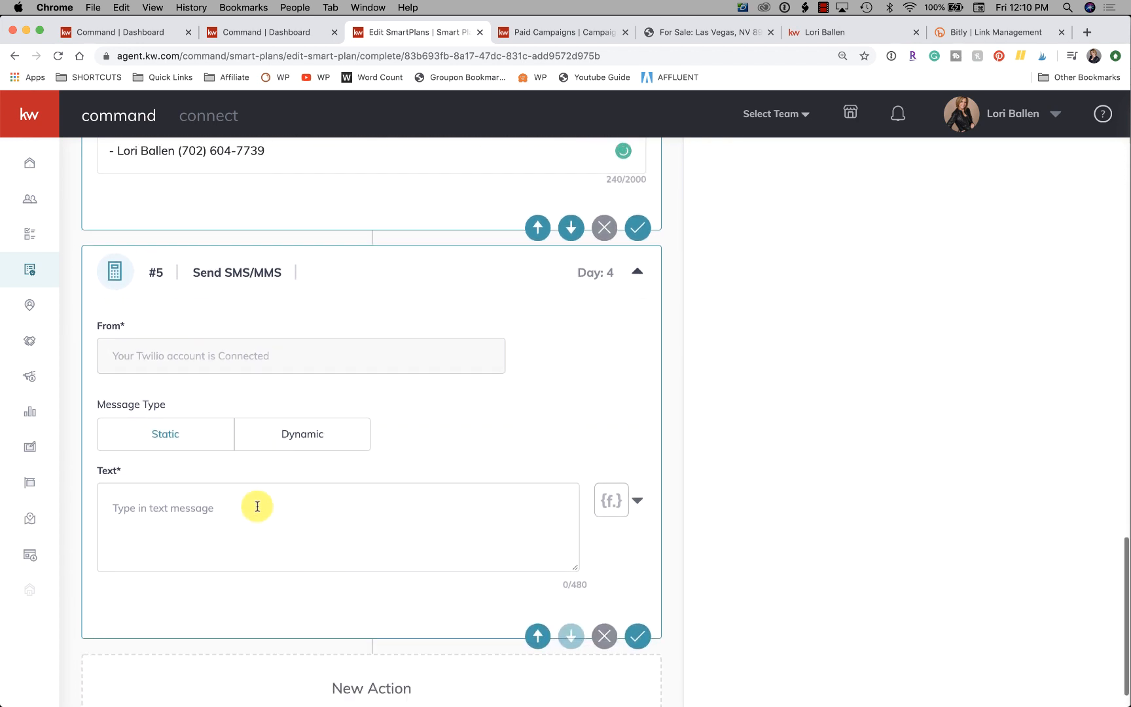
left_click(252, 504)
scroll(259, 446, "down", 1)
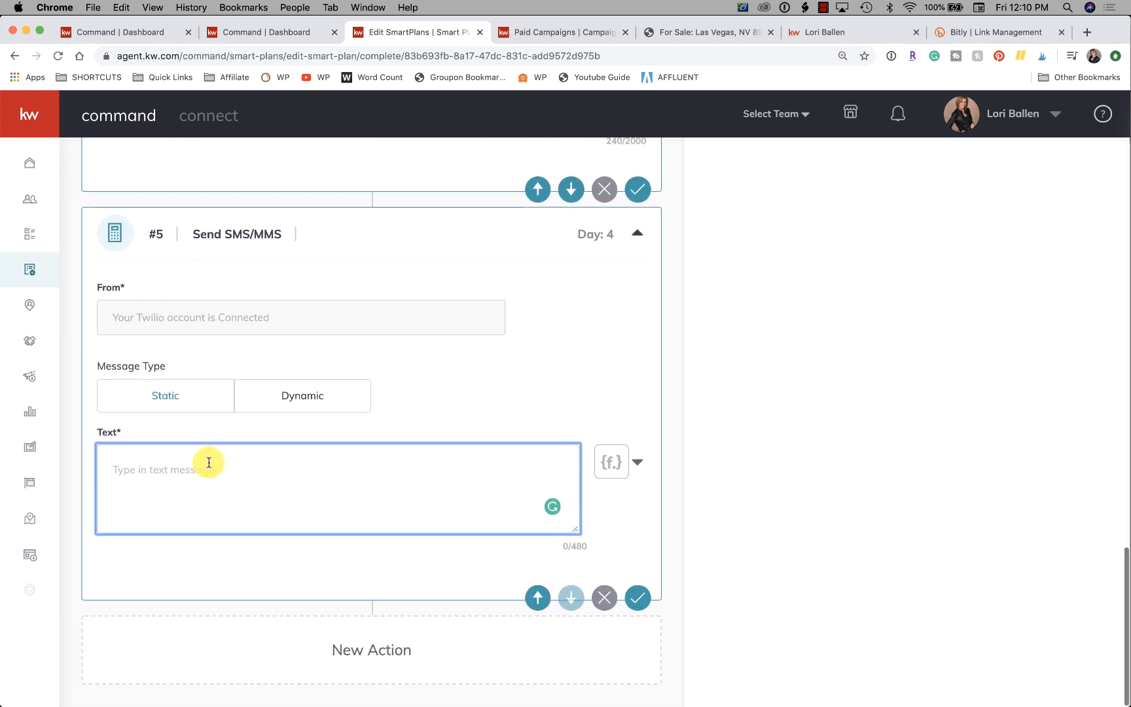
scroll(208, 462, "up", 6)
scroll(209, 463, "up", 1)
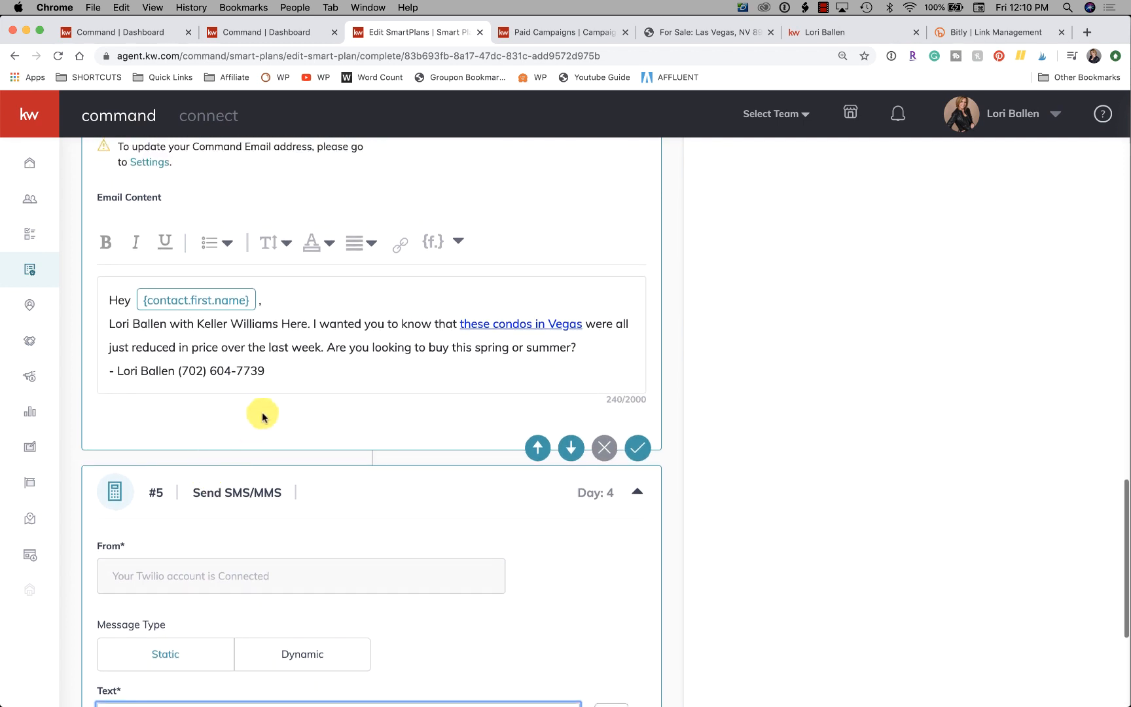
left_click(265, 357)
left_click_drag(264, 357, 97, 312)
key("cmd+c")
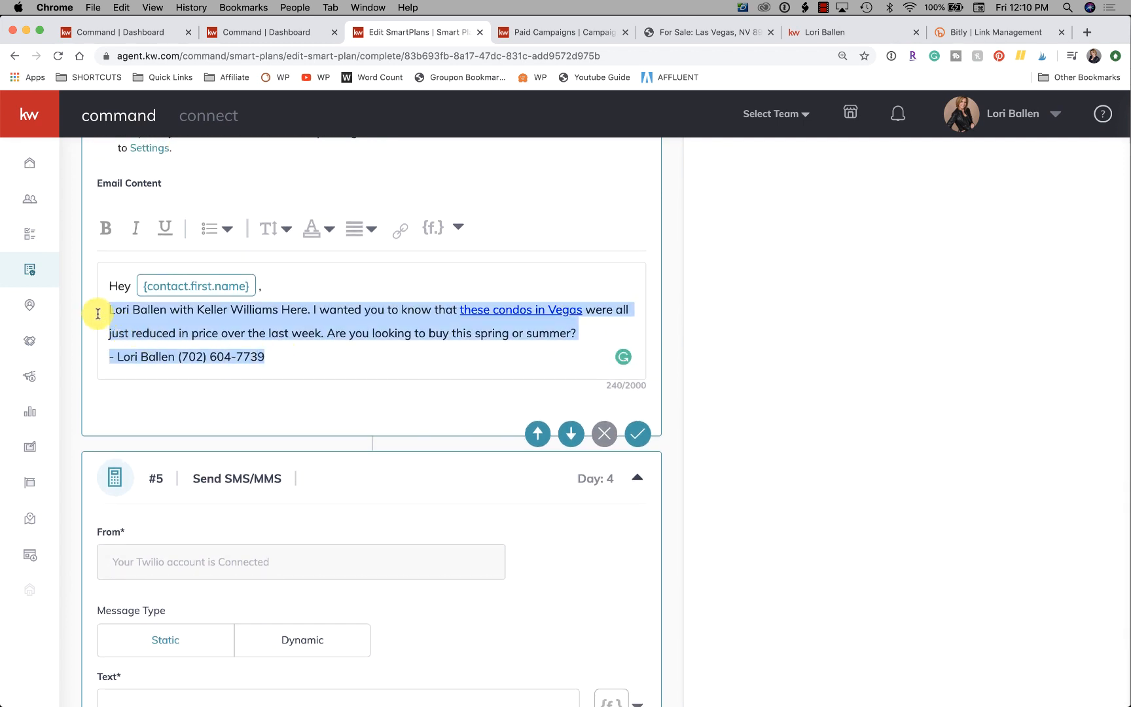
scroll(94, 313, "down", 7)
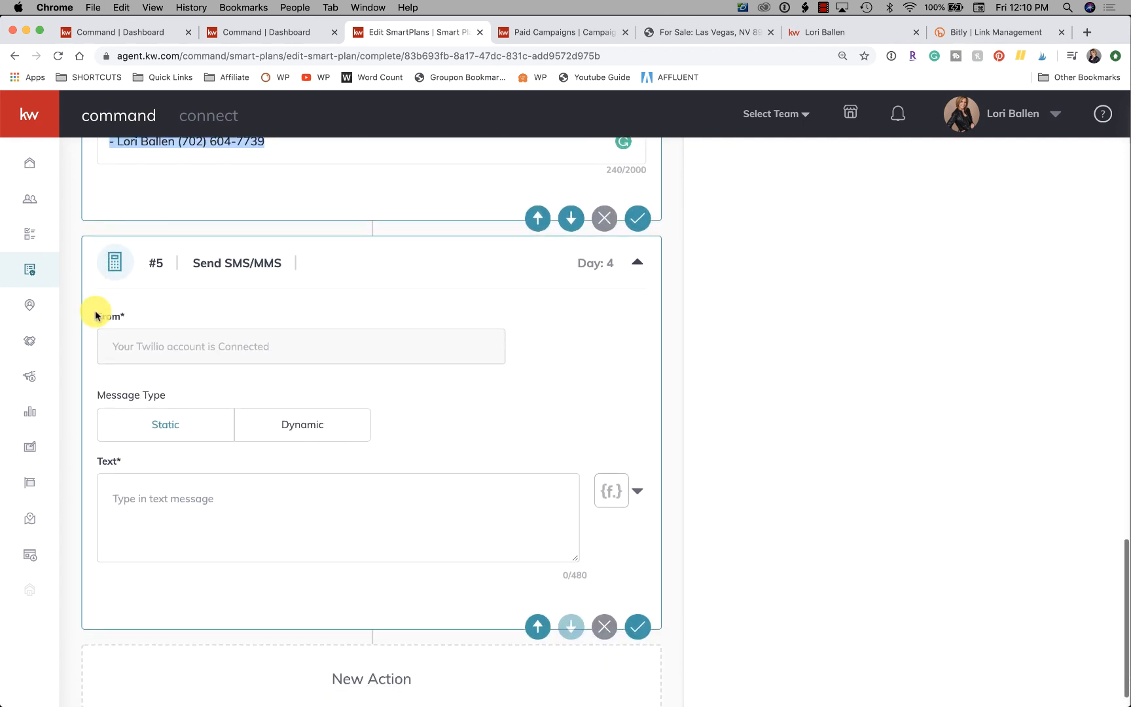
left_click(158, 474)
key("cmd+v")
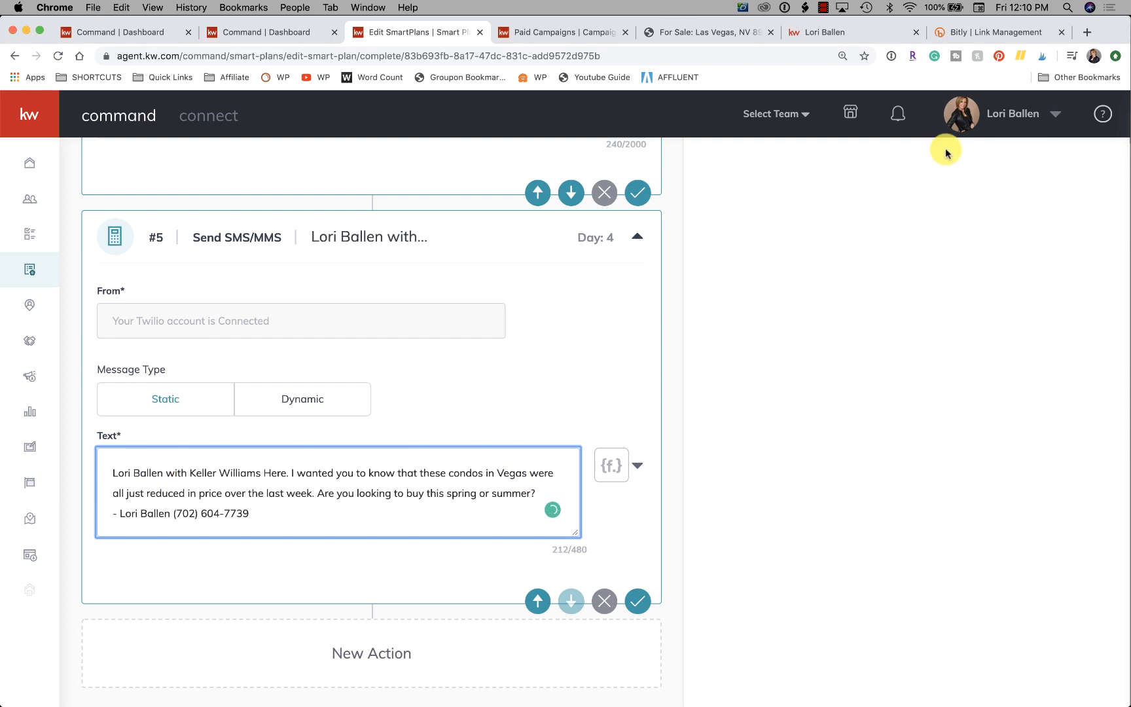
left_click(979, 34)
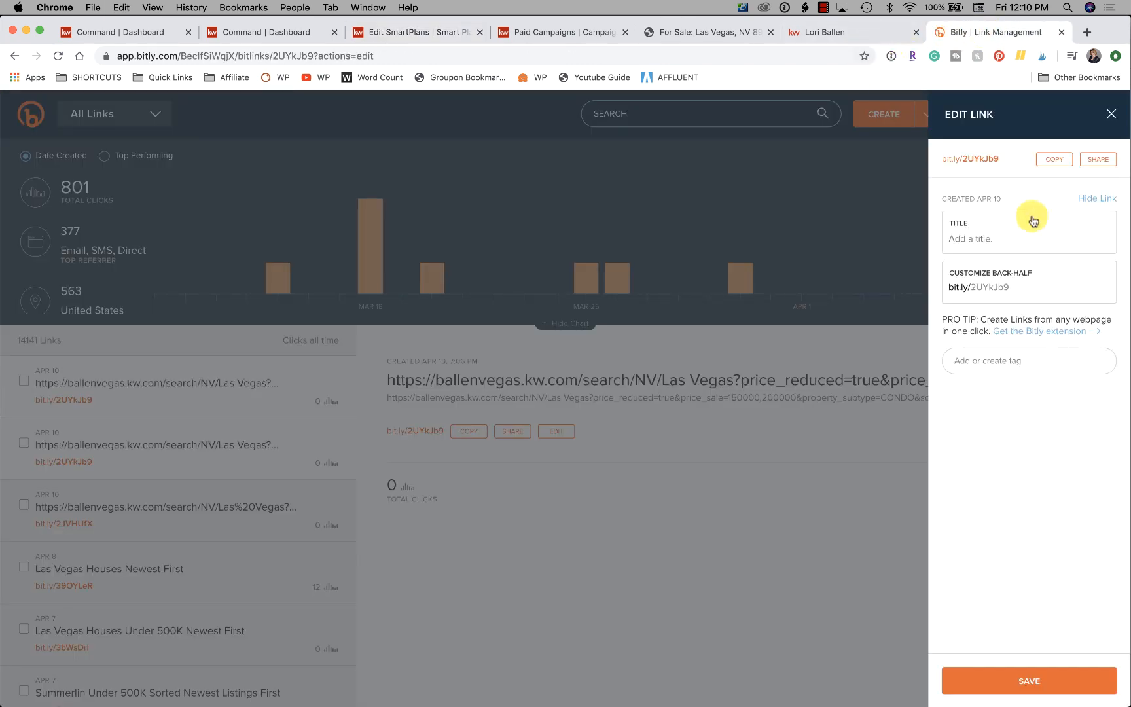
left_click(1054, 166)
left_click(265, 32)
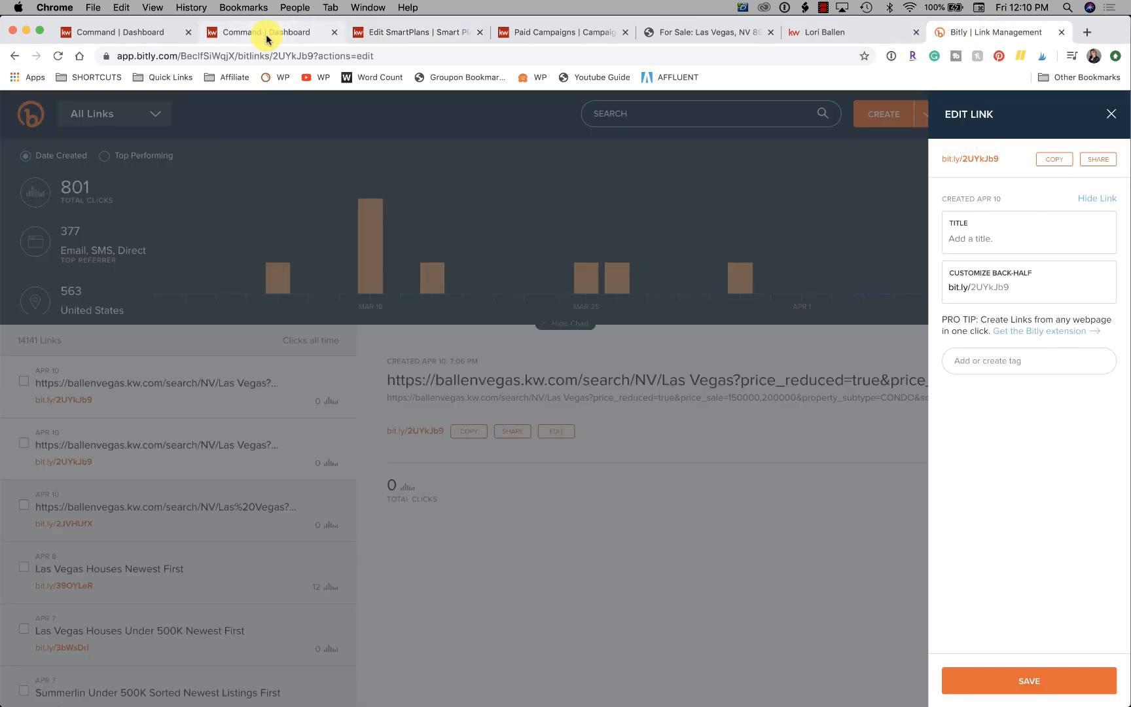
left_click(390, 33)
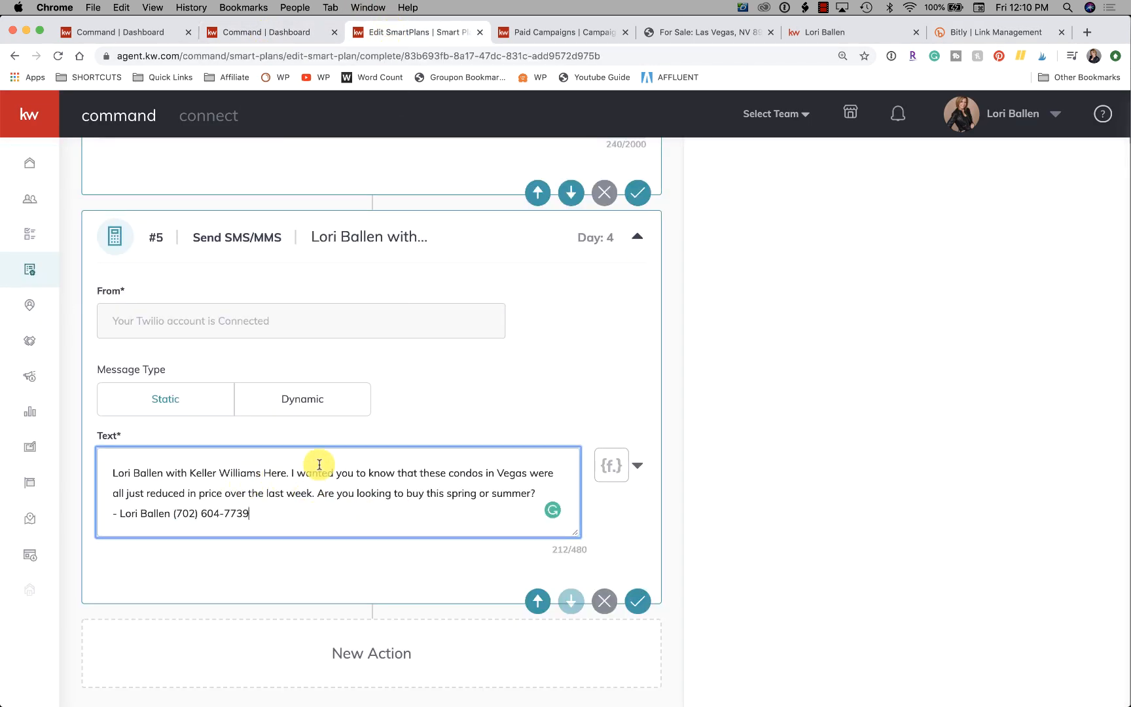
left_click(317, 492)
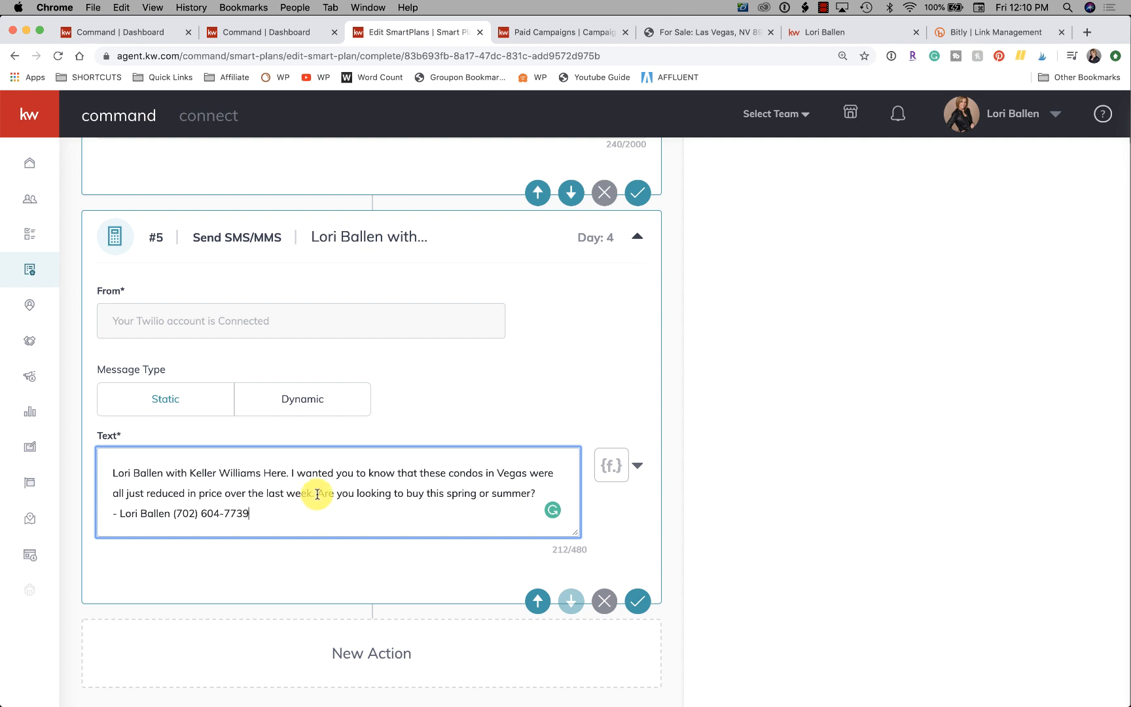
key("super+v")
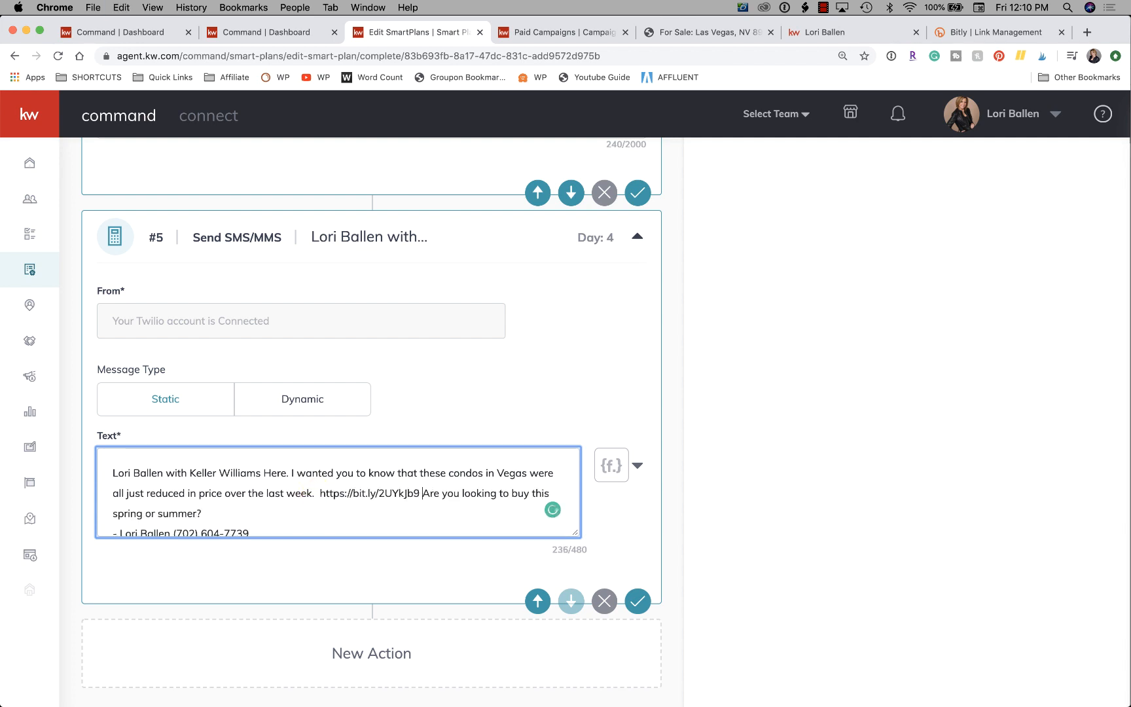
scroll(159, 517, "down", 1)
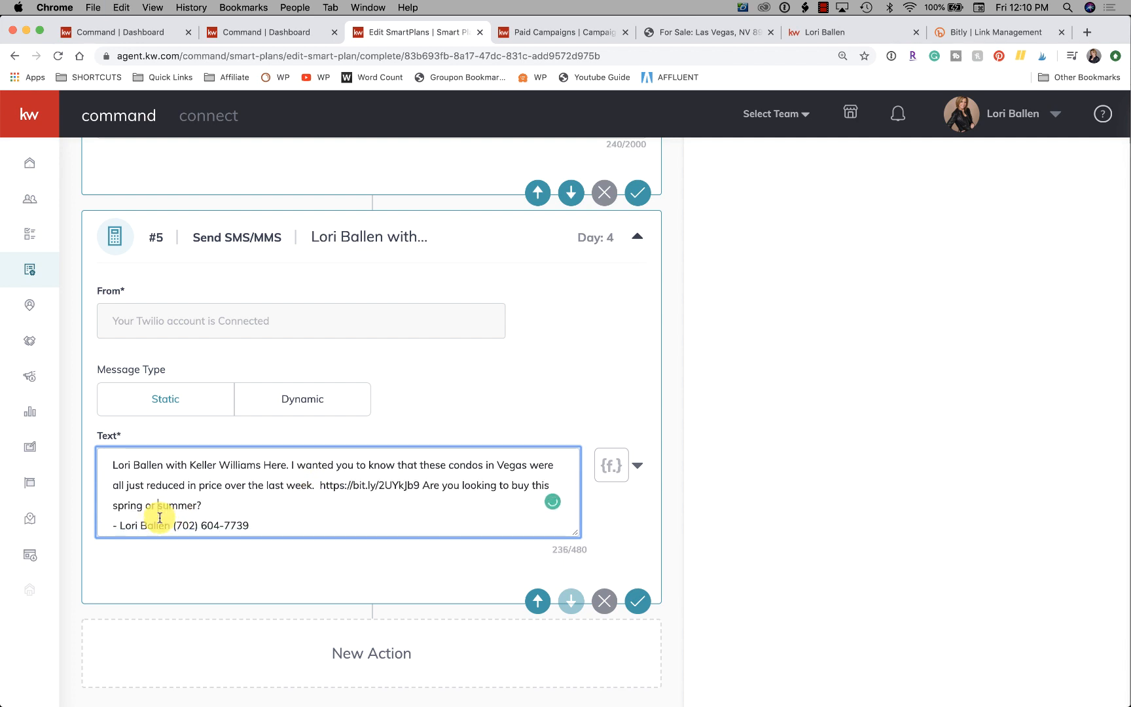
Add a Set Delay action of 3 days after the second Send SMS/MMS action.
scroll(160, 517, "up", 15)
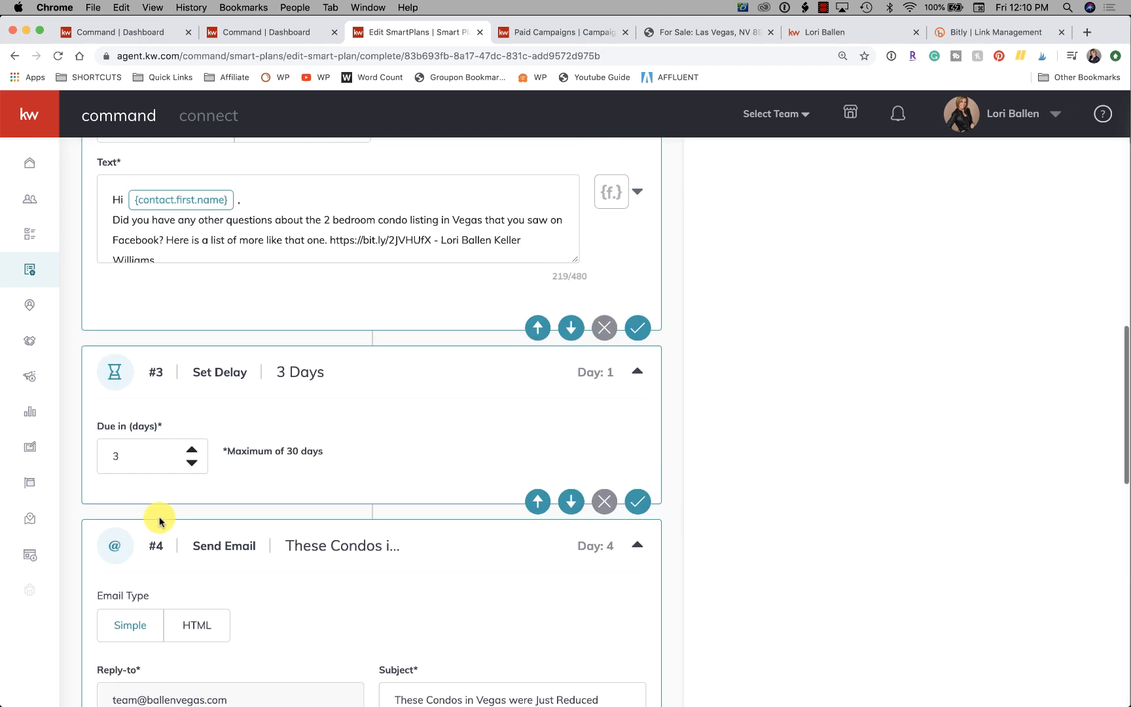
scroll(160, 517, "up", 8)
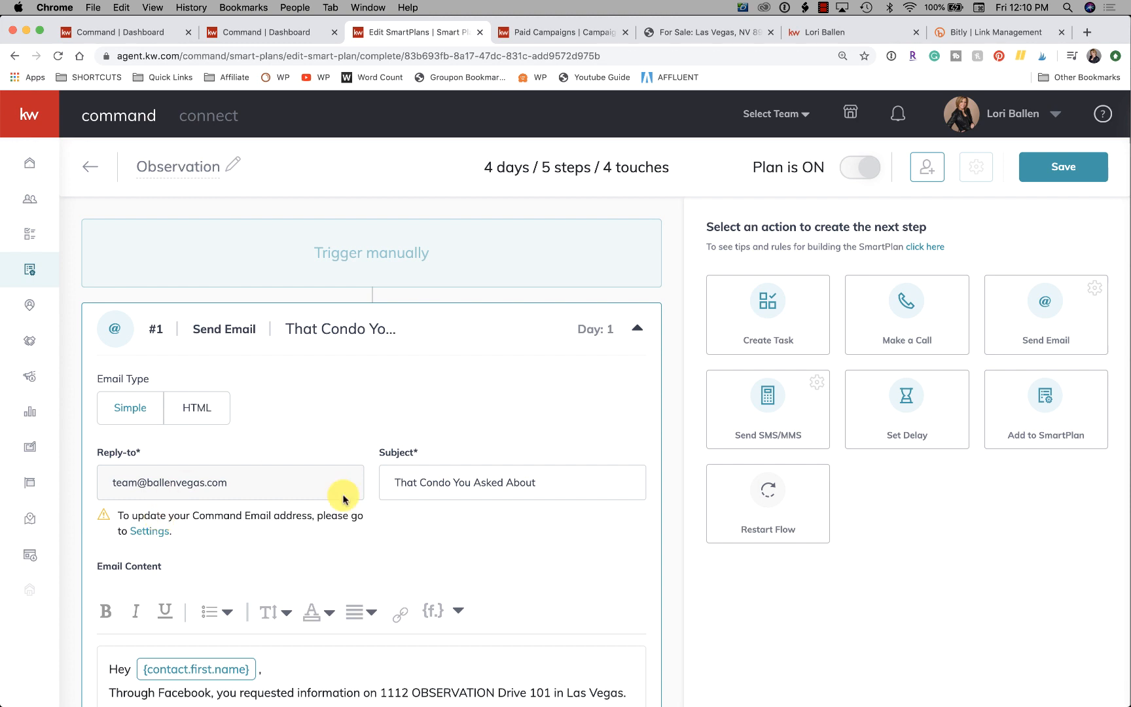
scroll(344, 498, "down", 1)
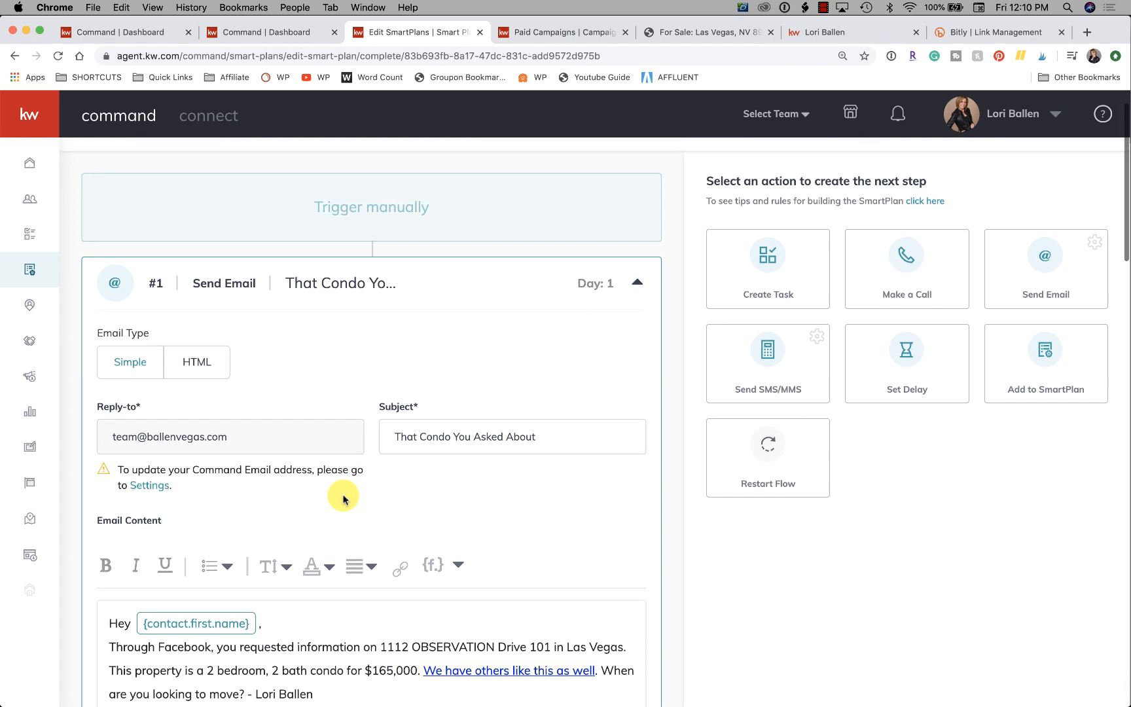
scroll(286, 472, "down", 20)
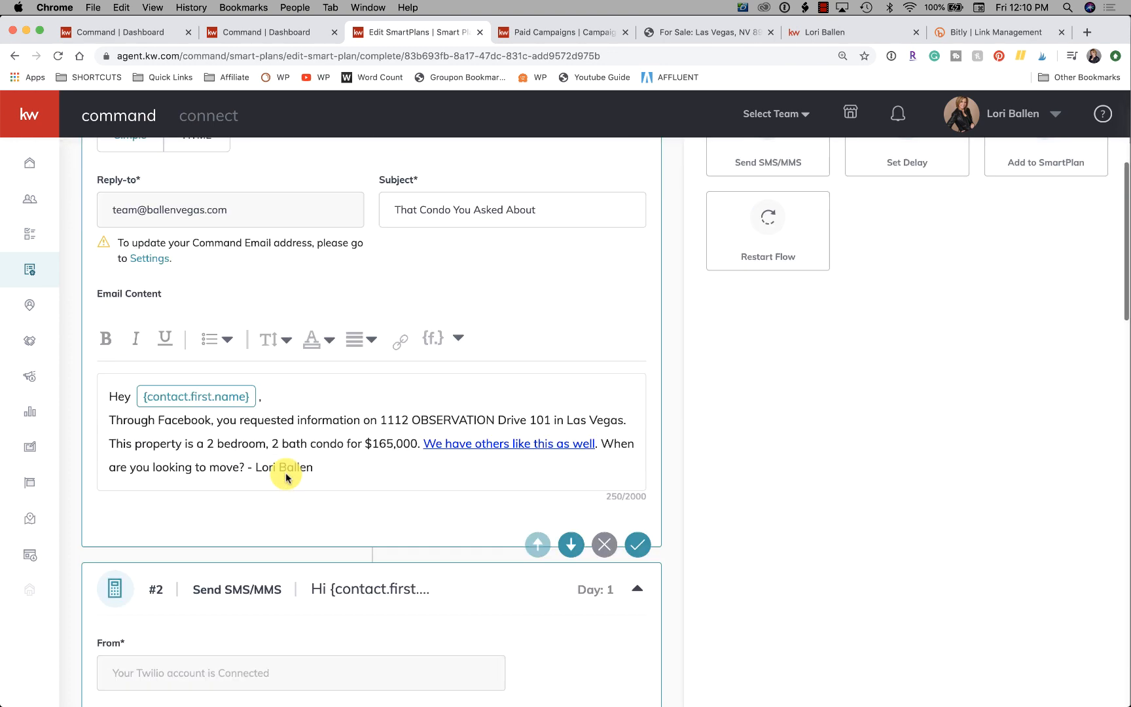
scroll(286, 477, "down", 10)
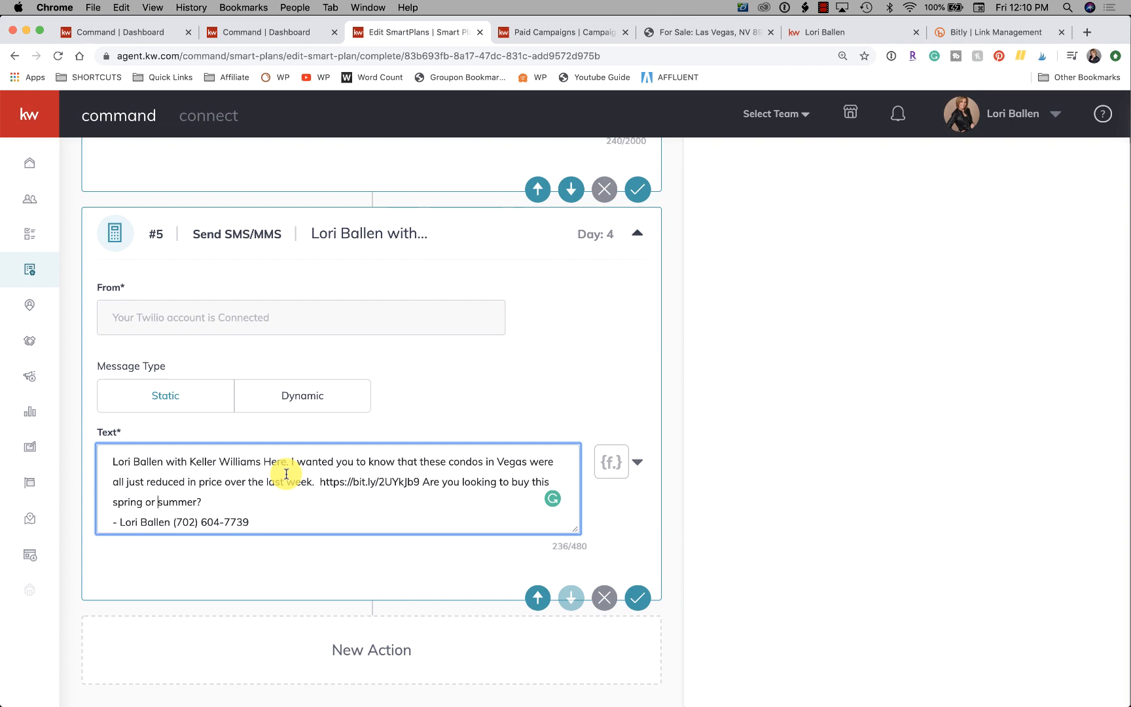
scroll(286, 474, "up", 1)
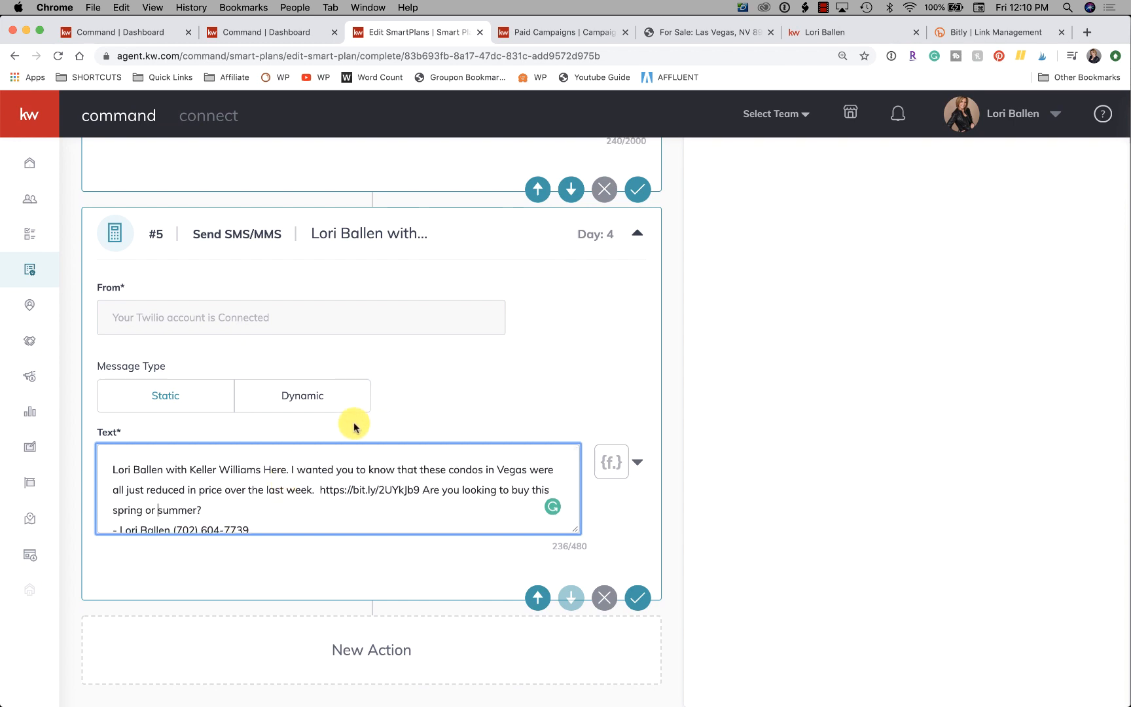
scroll(353, 426, "up", 20)
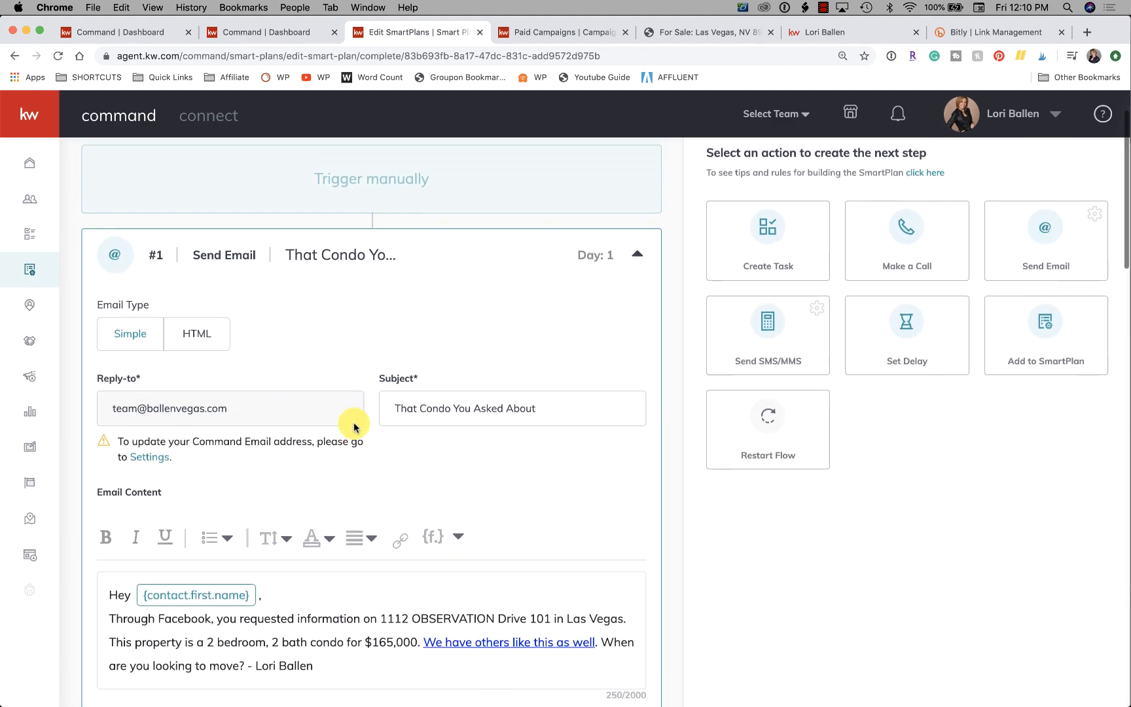
scroll(353, 426, "up", 1)
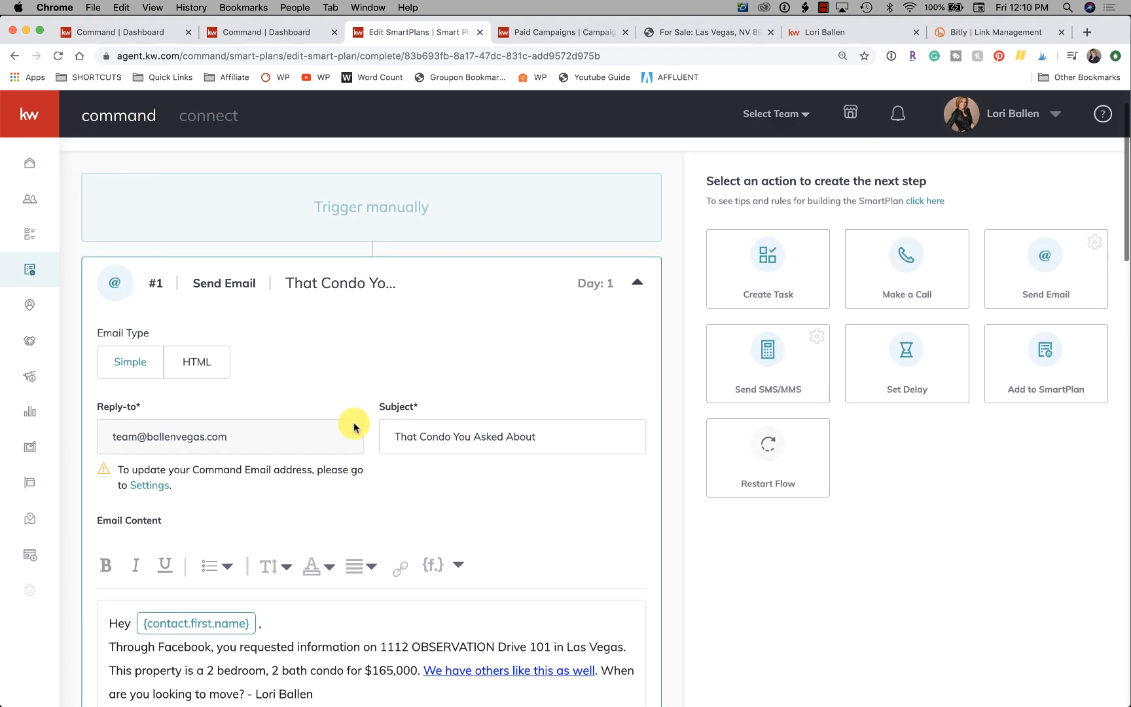
left_click(906, 358)
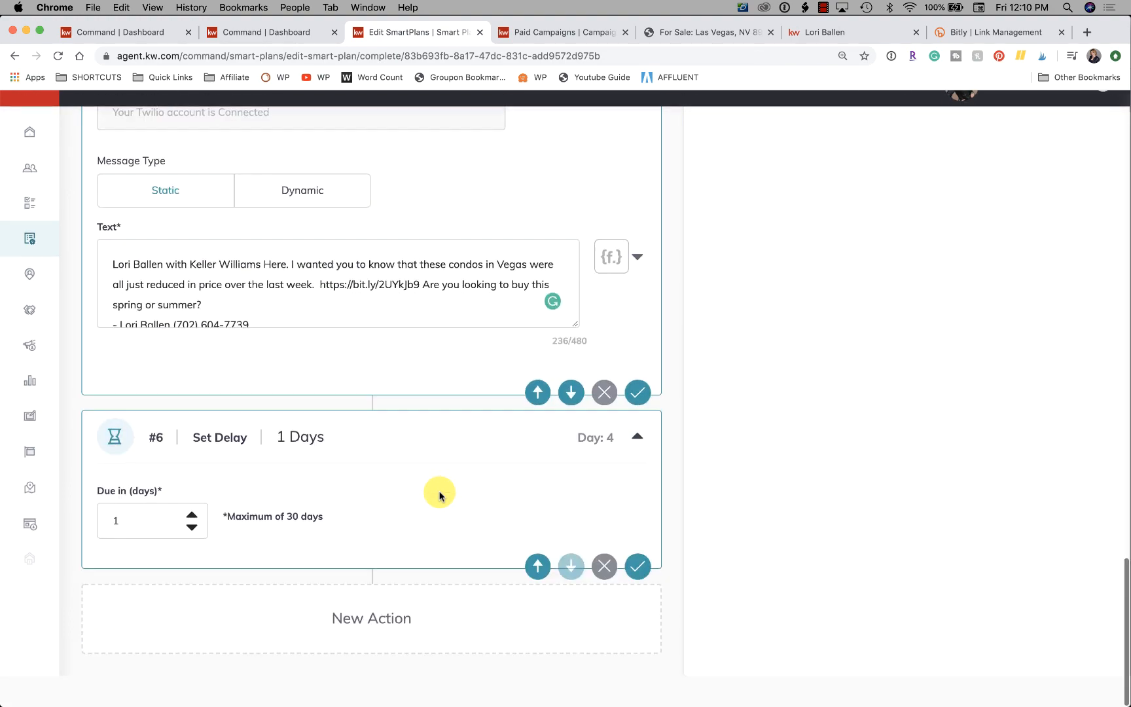
left_click(116, 543)
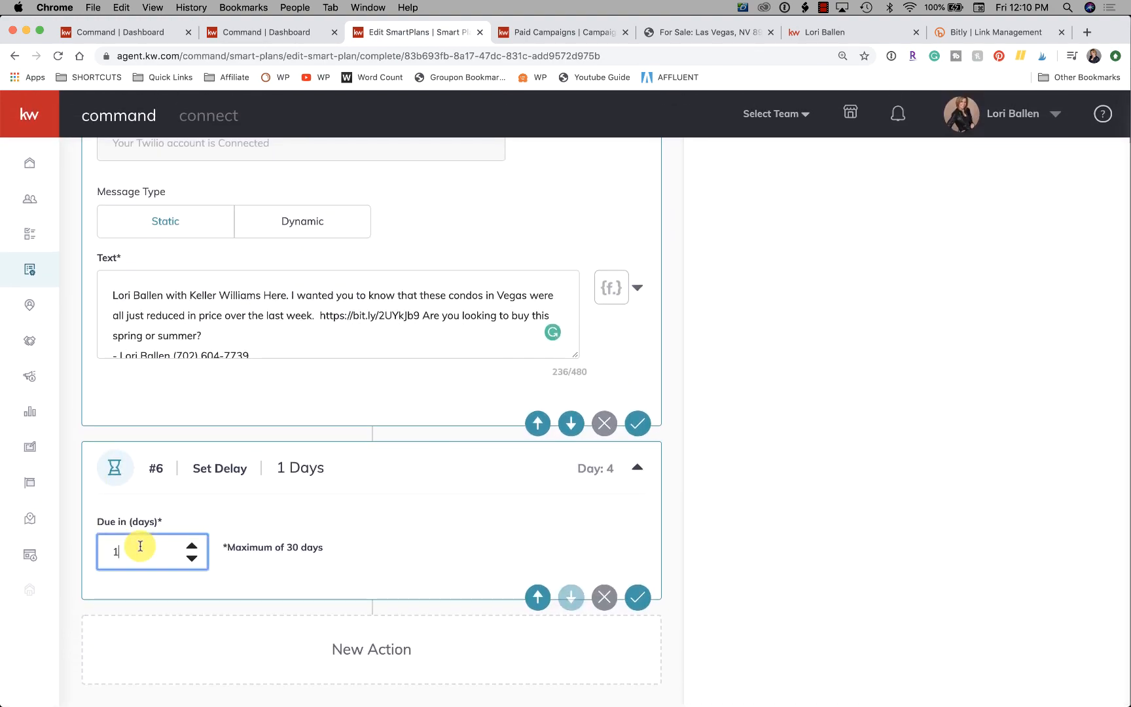
left_click(192, 545)
left_click(193, 546)
Add an Add to SmartPlan action after the second delay and choose the agent's own Buyer Arrival Smart Plan for it.
scroll(760, 386, "up", 15)
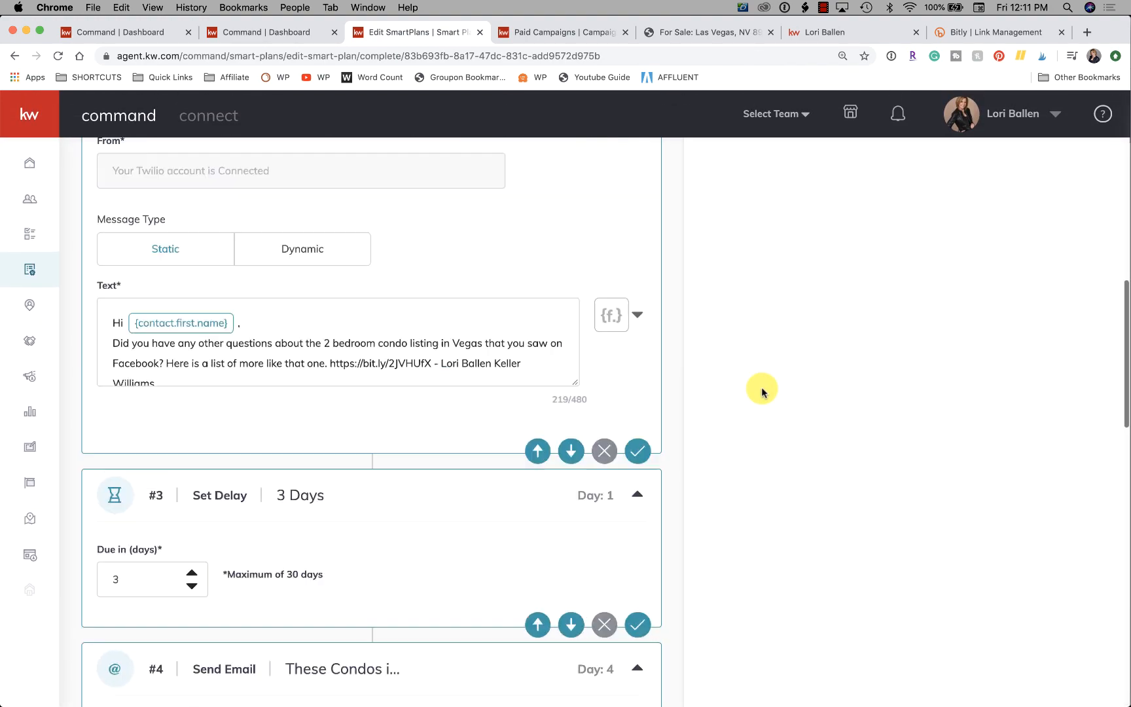
scroll(760, 387, "up", 5)
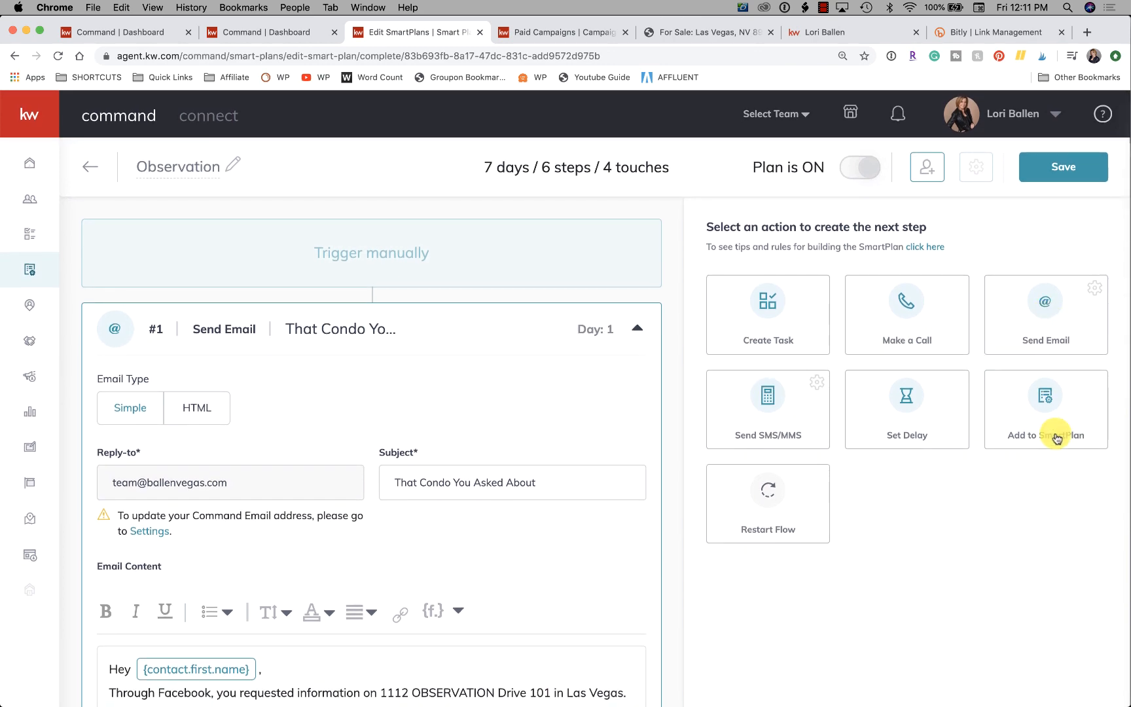
left_click(1045, 405)
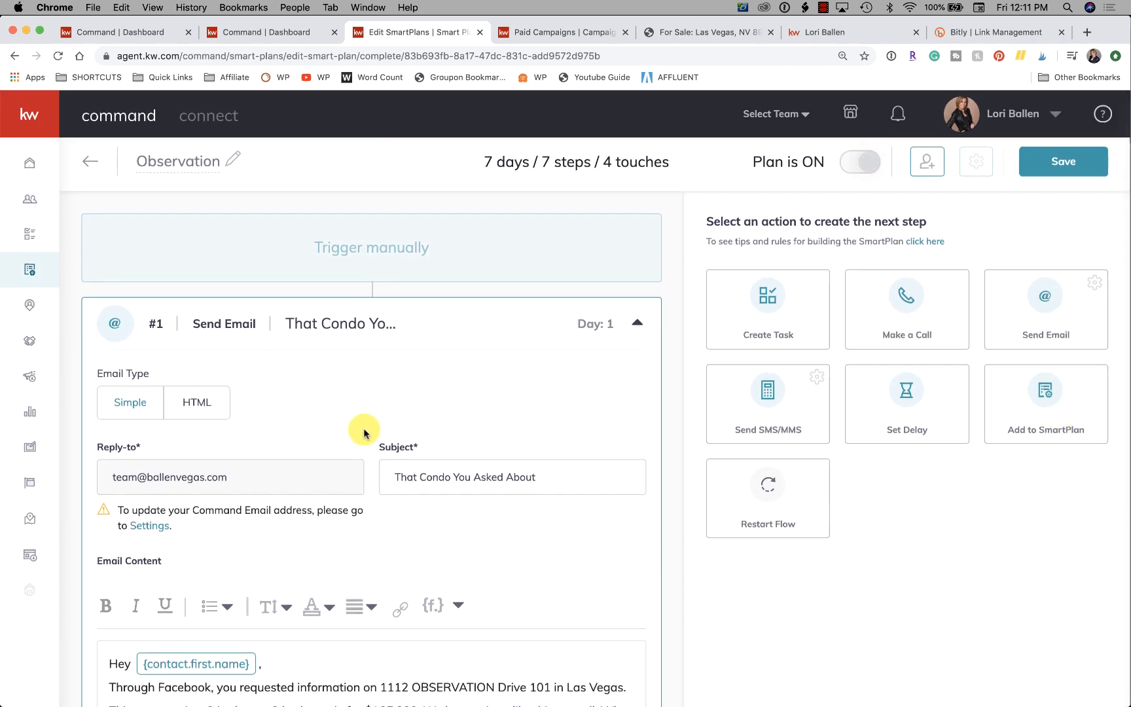
scroll(365, 431, "down", 20)
left_click(207, 531)
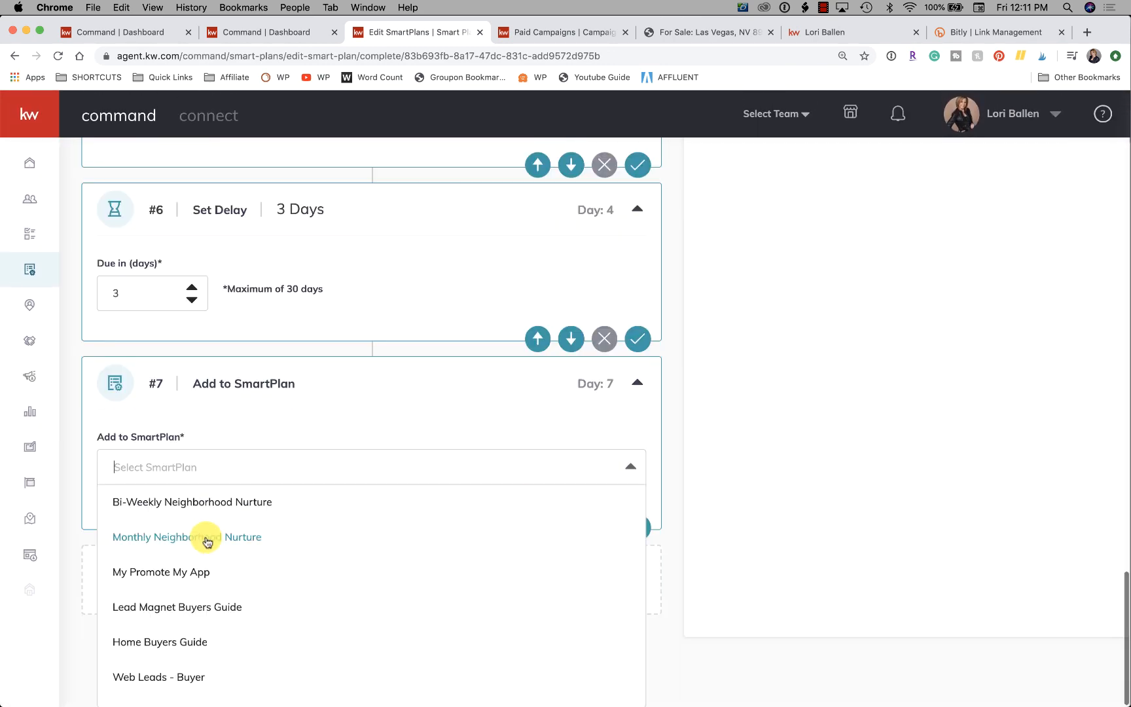
scroll(210, 563, "down", 1)
scroll(211, 582, "down", 9)
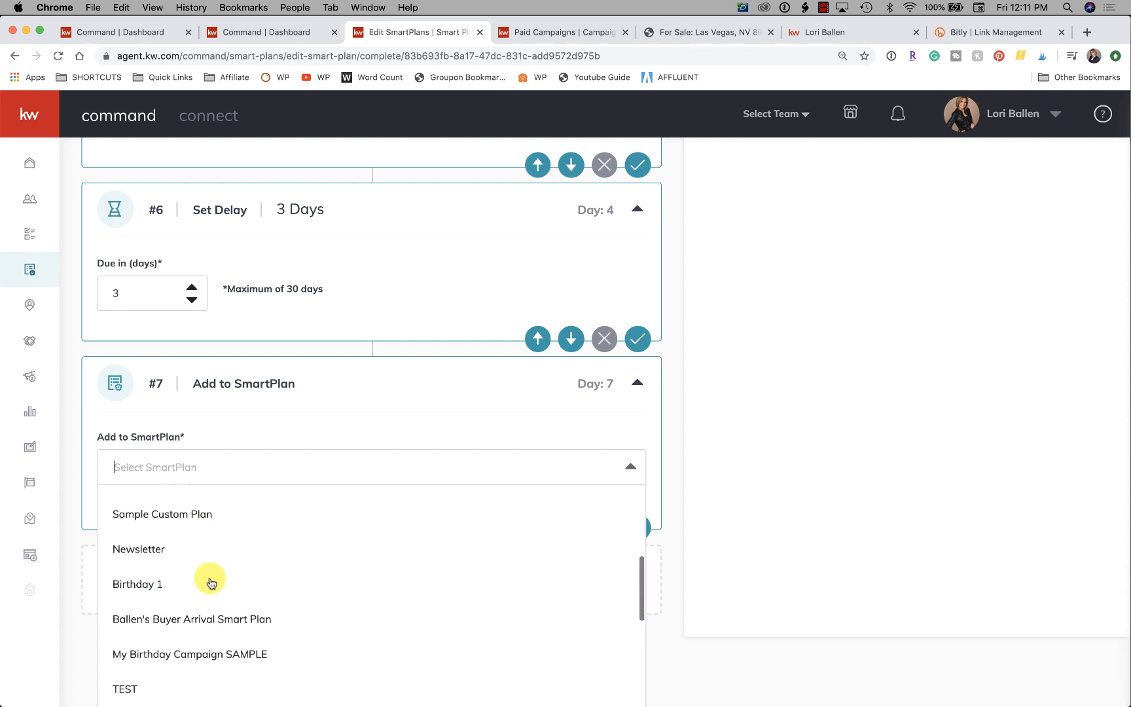
scroll(212, 579, "down", 1)
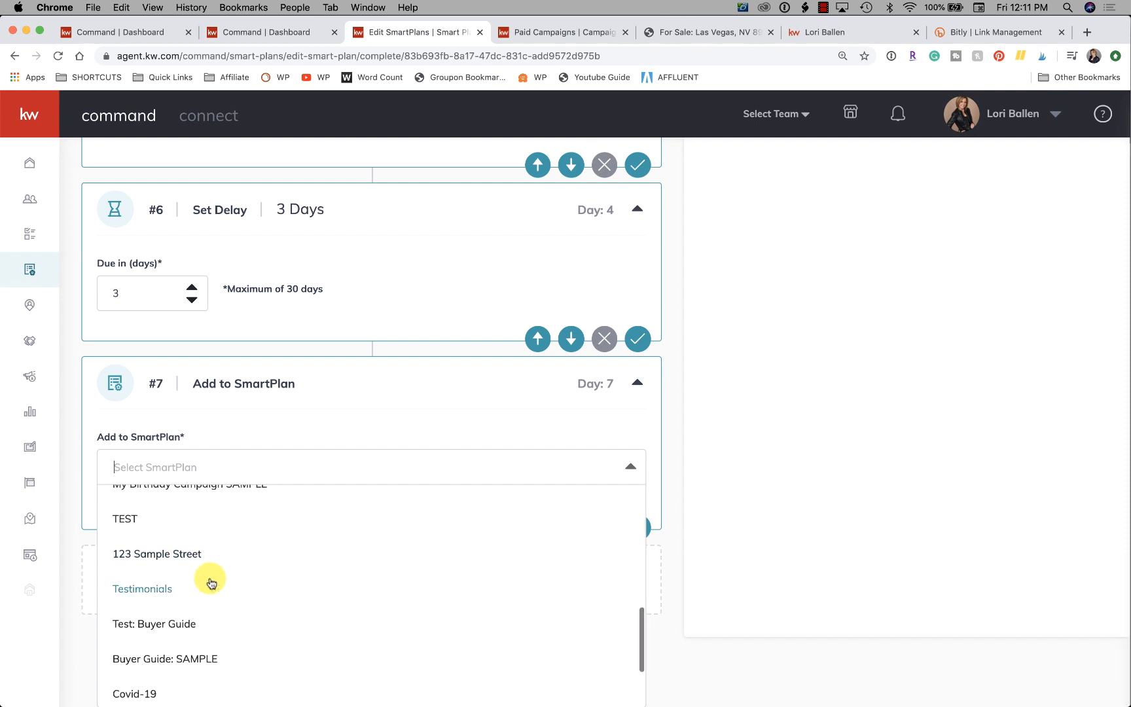
type("buyer")
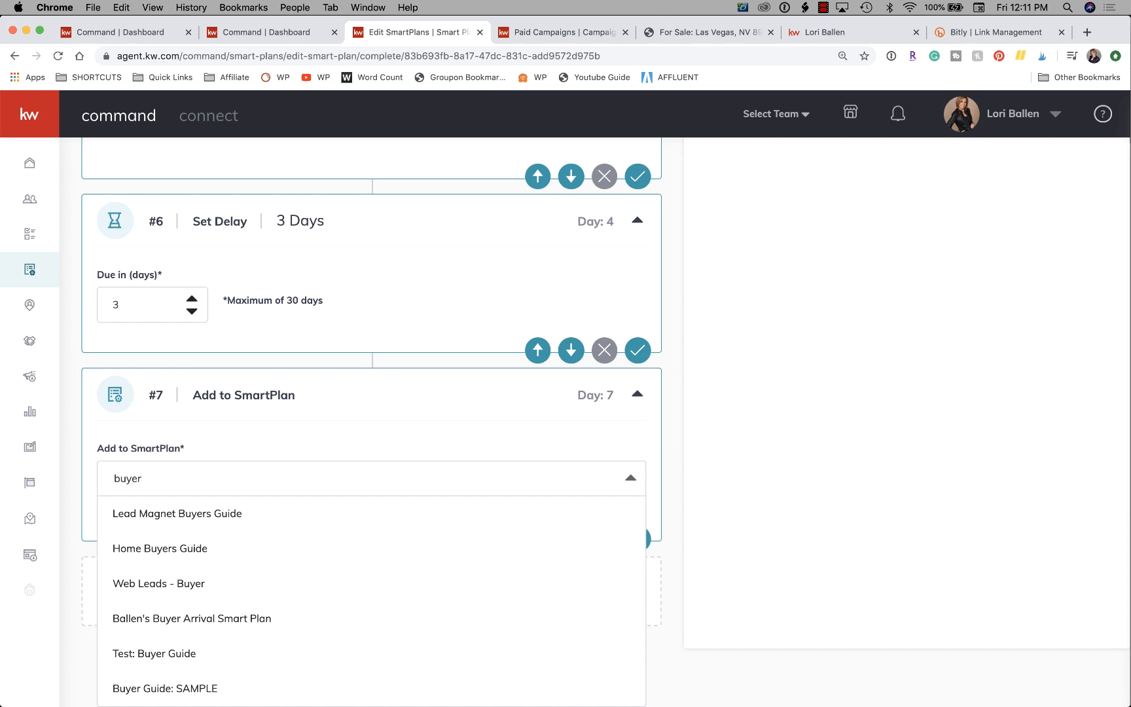
left_click(232, 617)
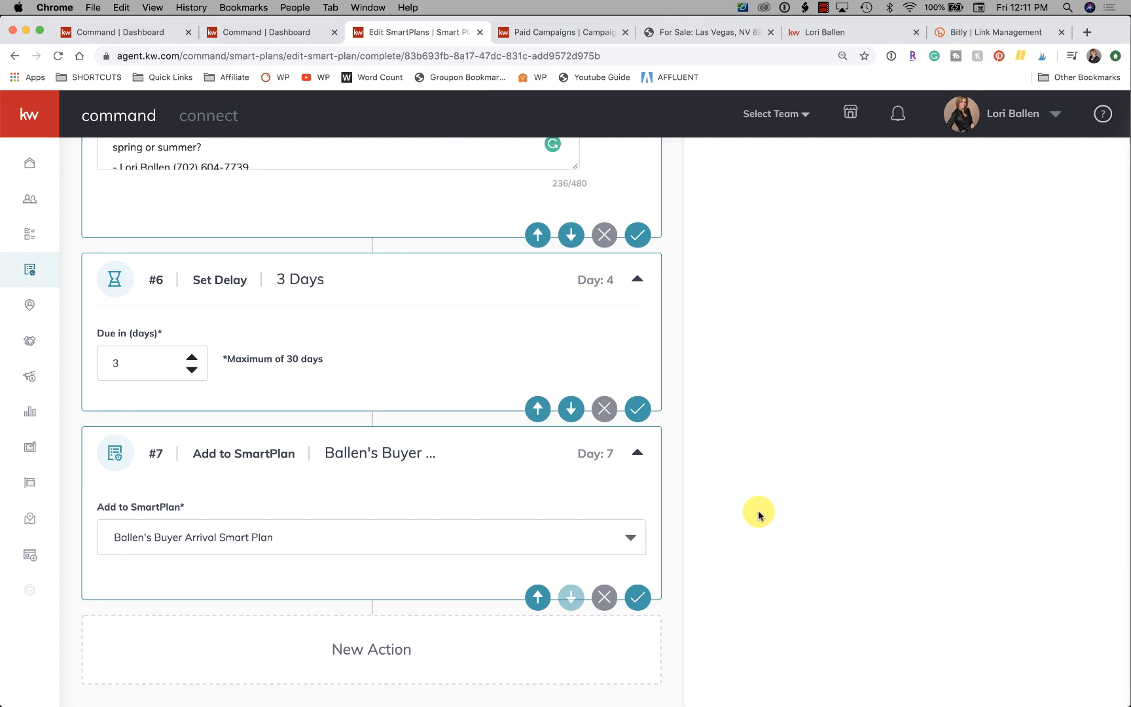
scroll(758, 514, "up", 15)
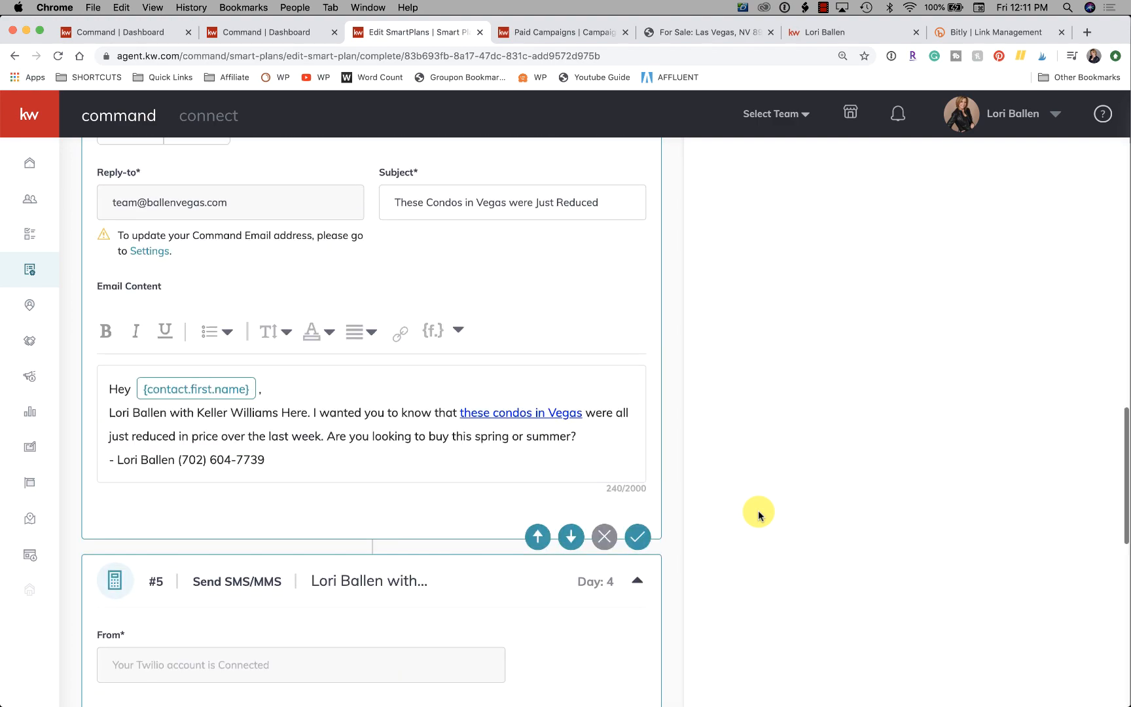
scroll(757, 515, "up", 8)
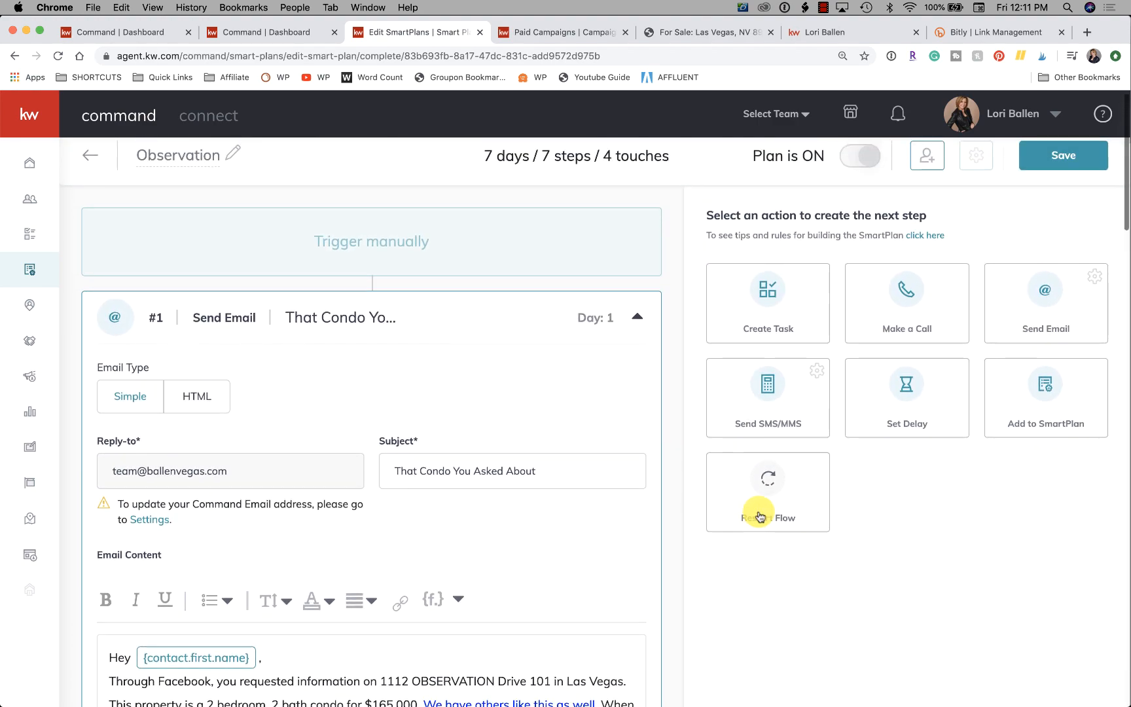
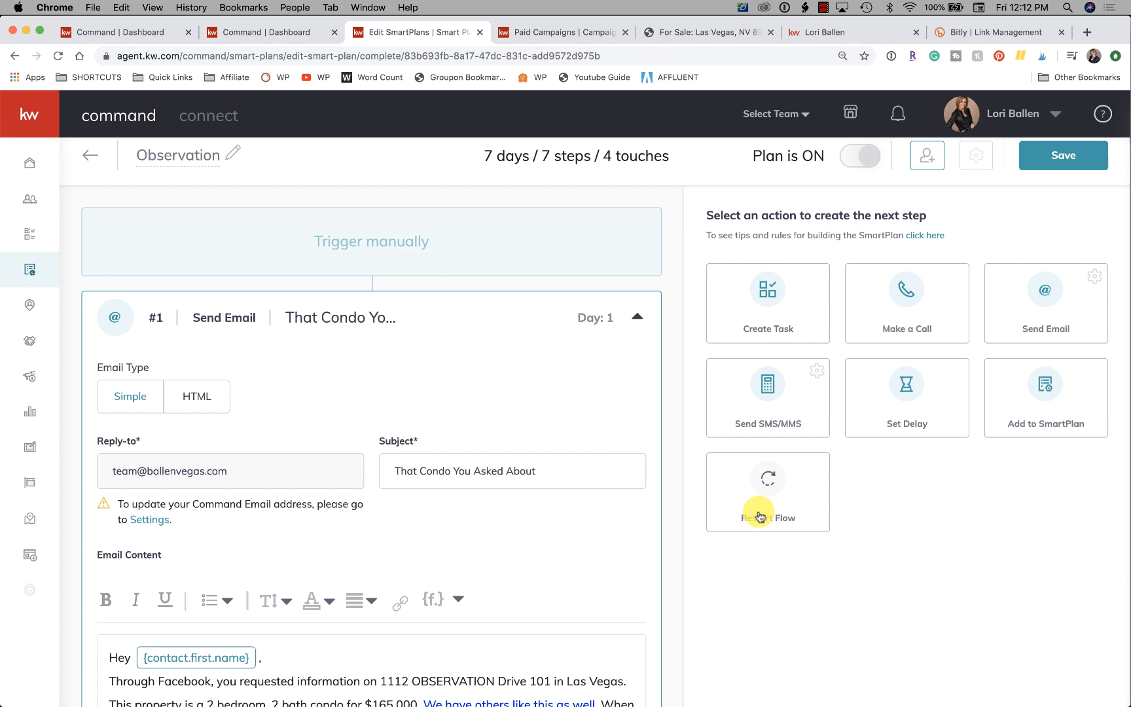
Review the Observation SmartPlan's full sequence of emails, texts, delays and the closing Add to SmartPlan action.
scroll(759, 517, "down", 20)
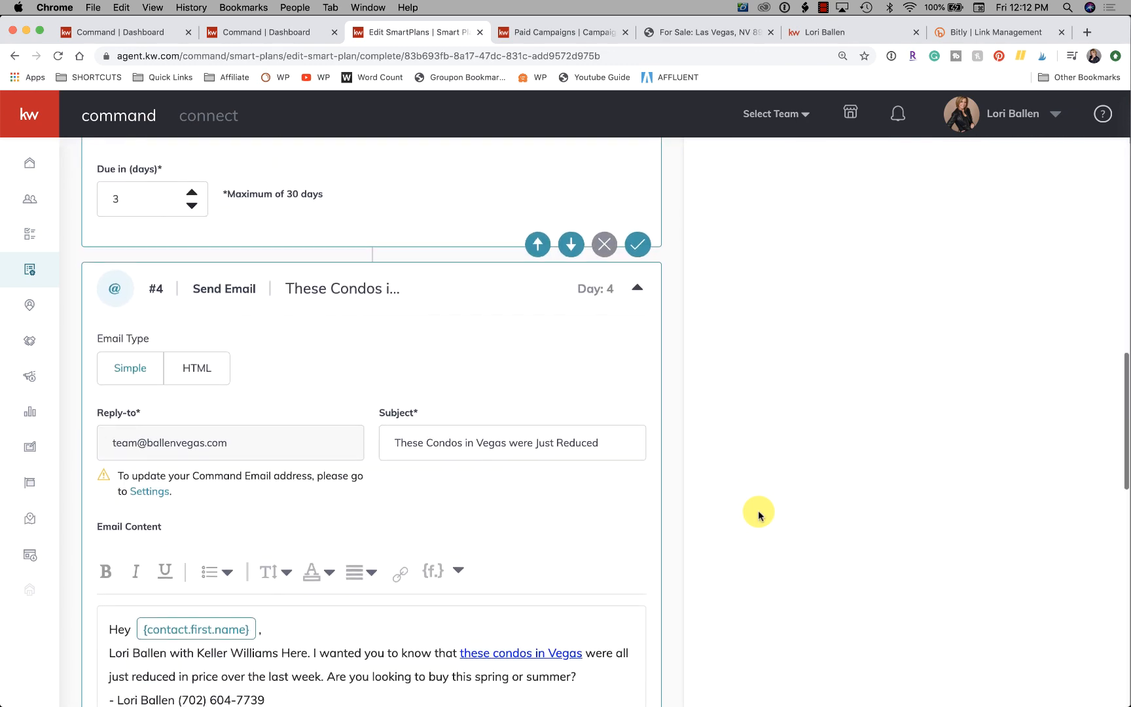
scroll(760, 517, "down", 8)
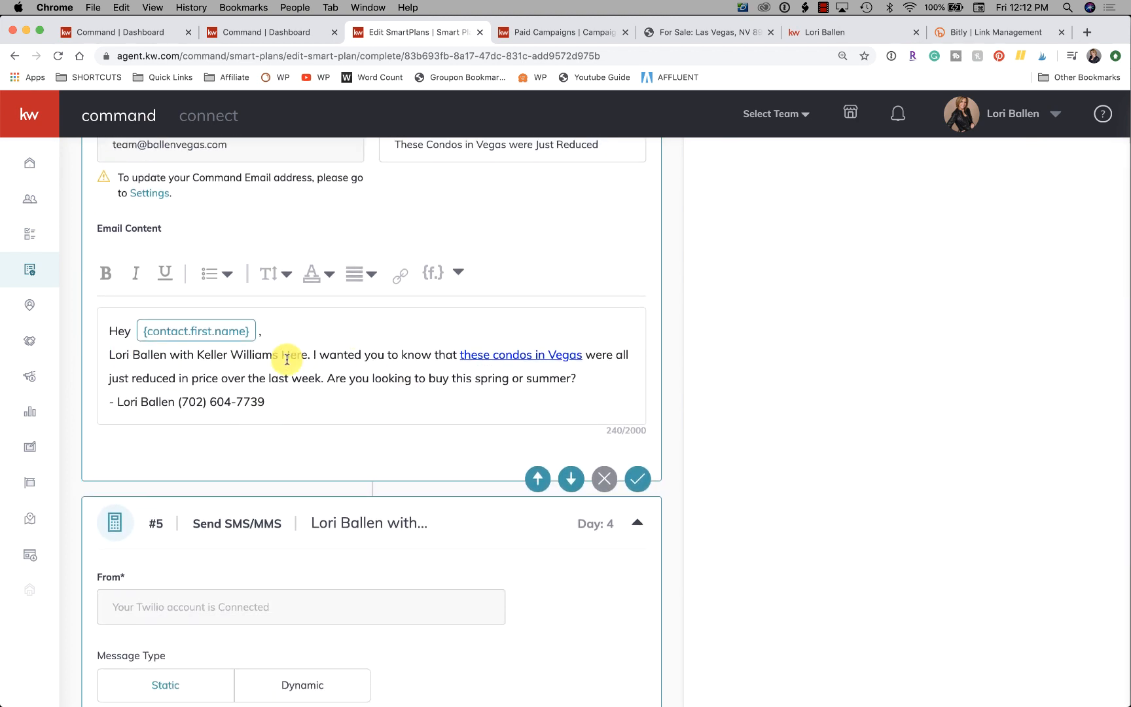
scroll(457, 496, "down", 5)
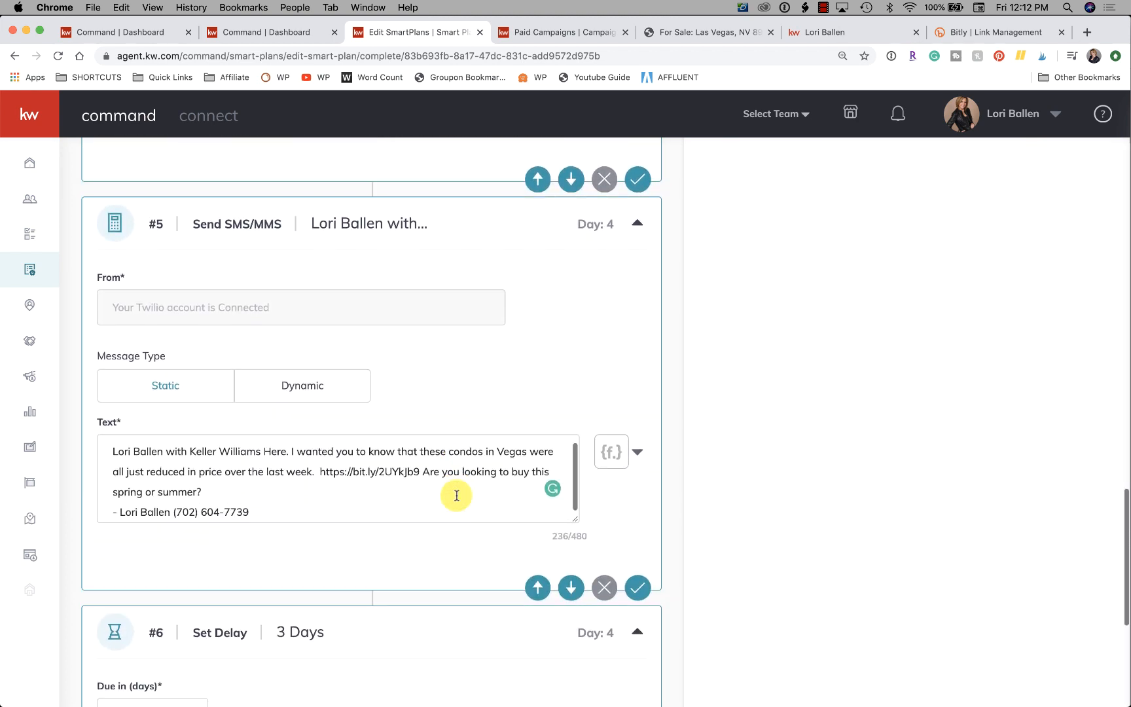
scroll(457, 496, "down", 1)
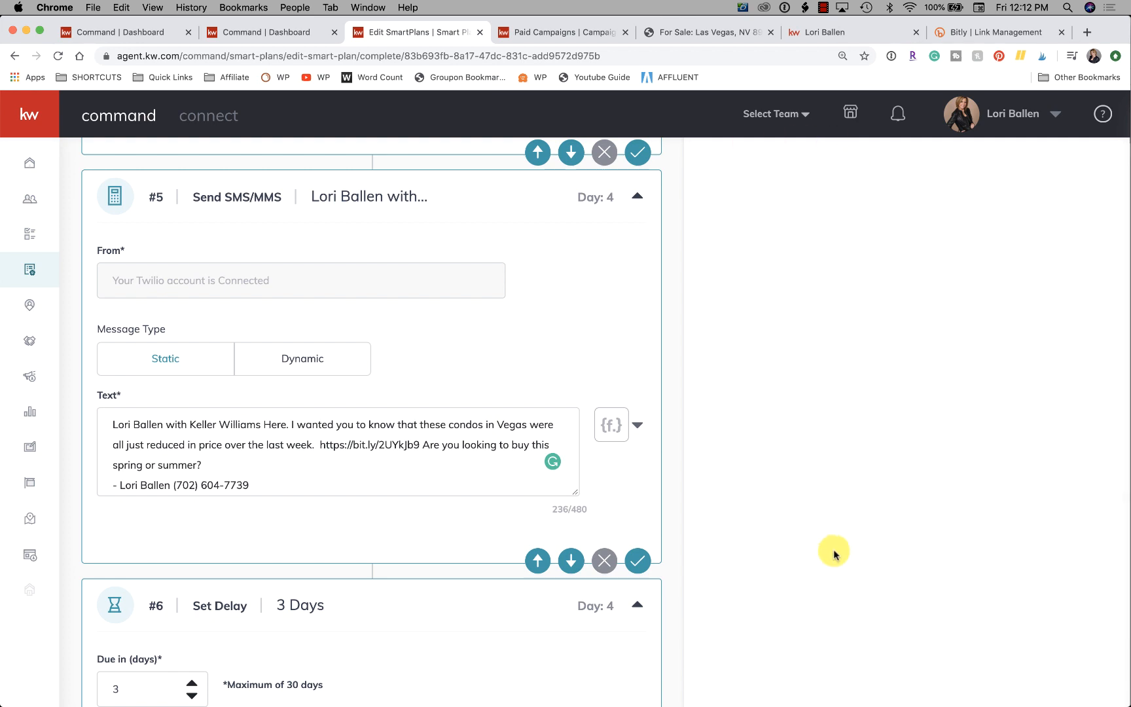
scroll(462, 405, "up", 4)
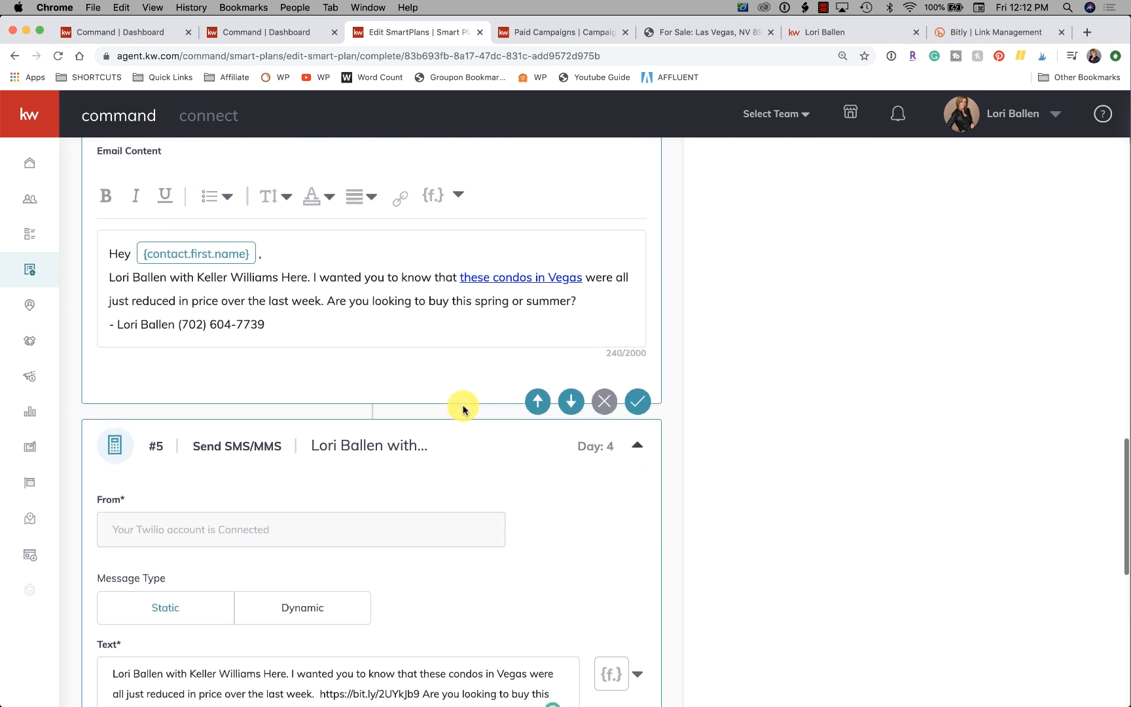
scroll(463, 409, "up", 2)
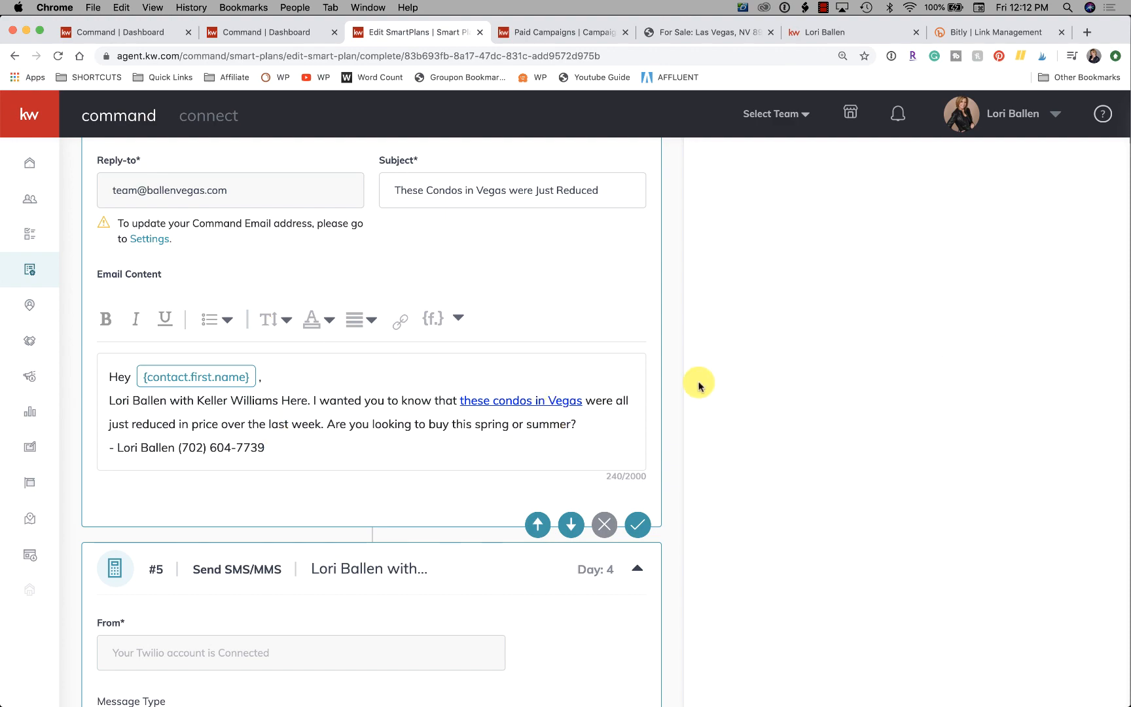
scroll(698, 384, "up", 15)
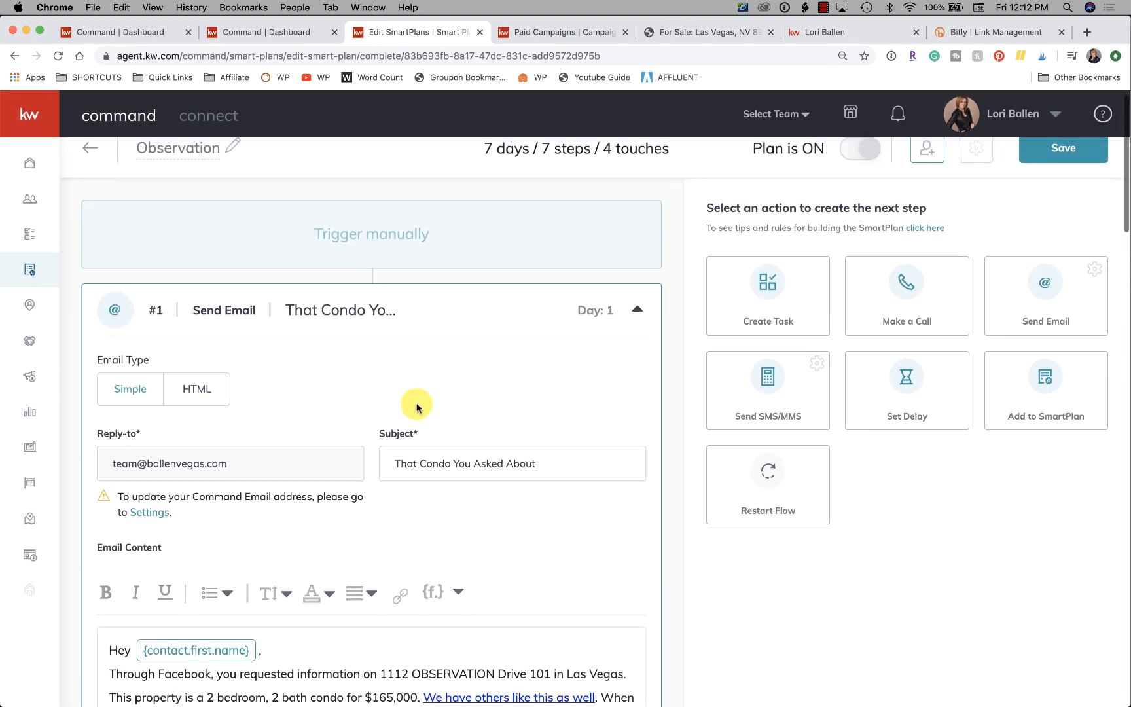
scroll(416, 407, "down", 20)
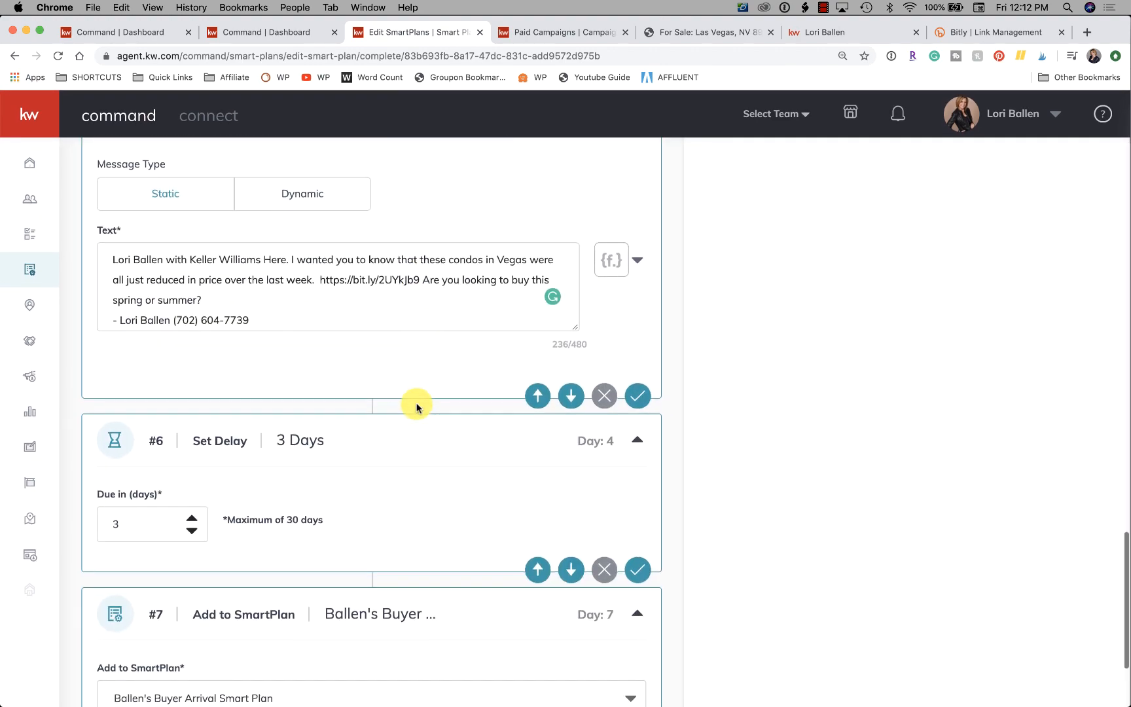
scroll(417, 407, "down", 3)
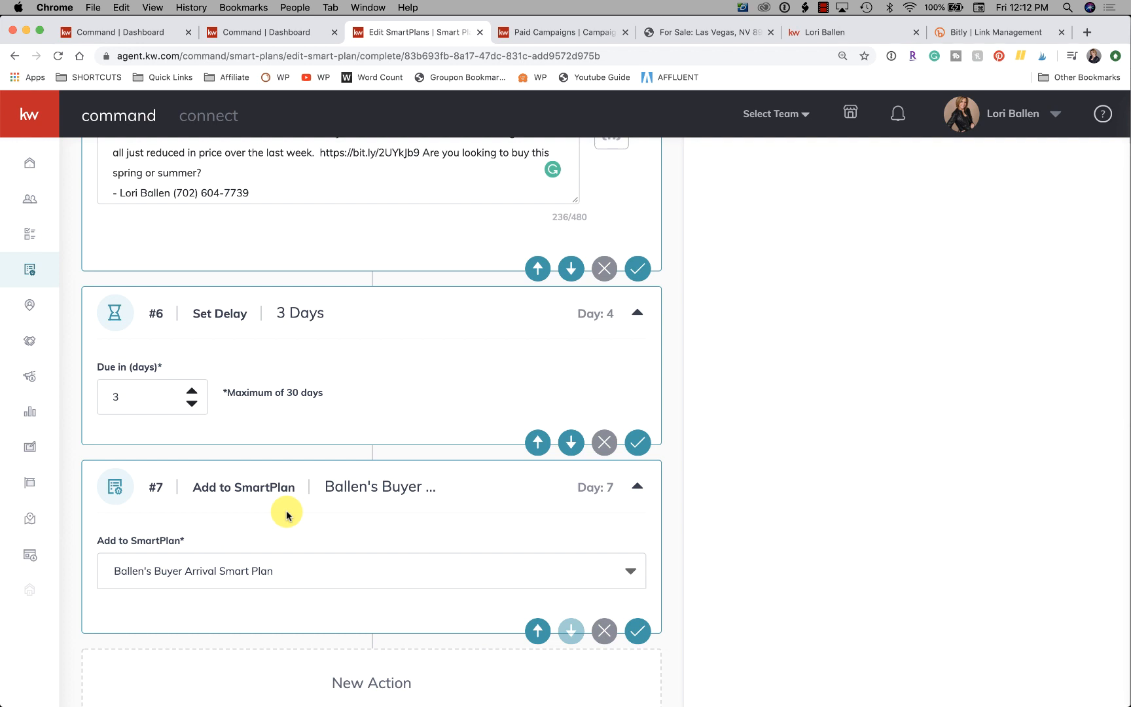
scroll(286, 515, "down", 1)
scroll(286, 514, "up", 7)
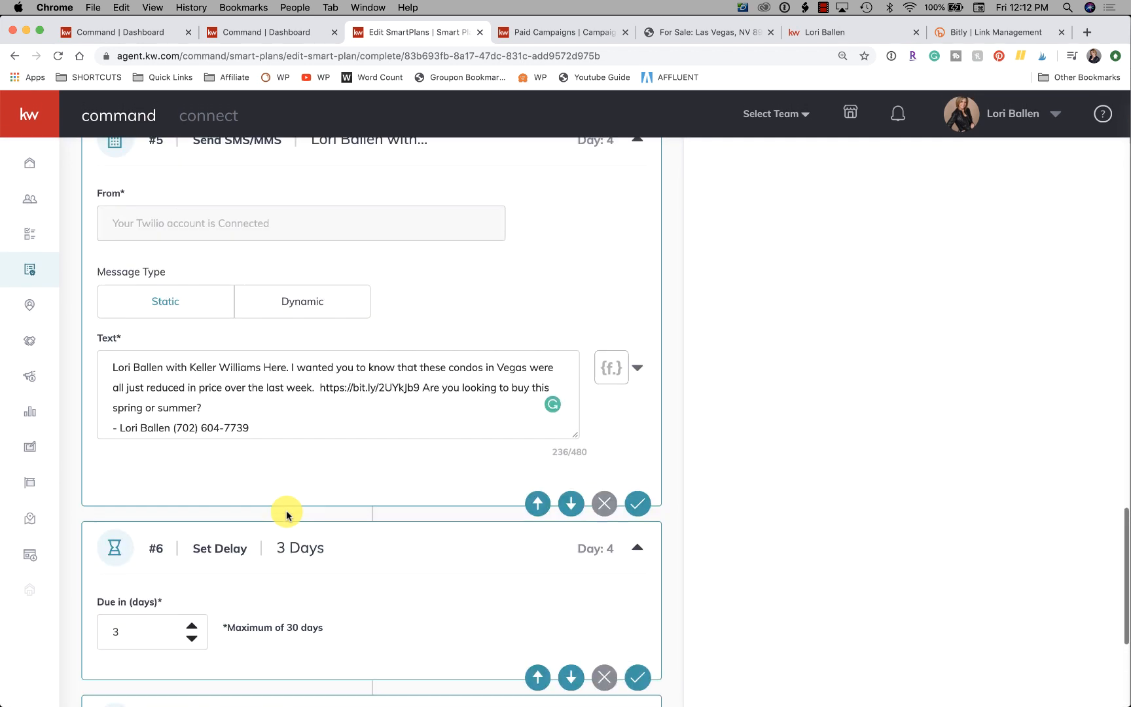
scroll(285, 515, "up", 20)
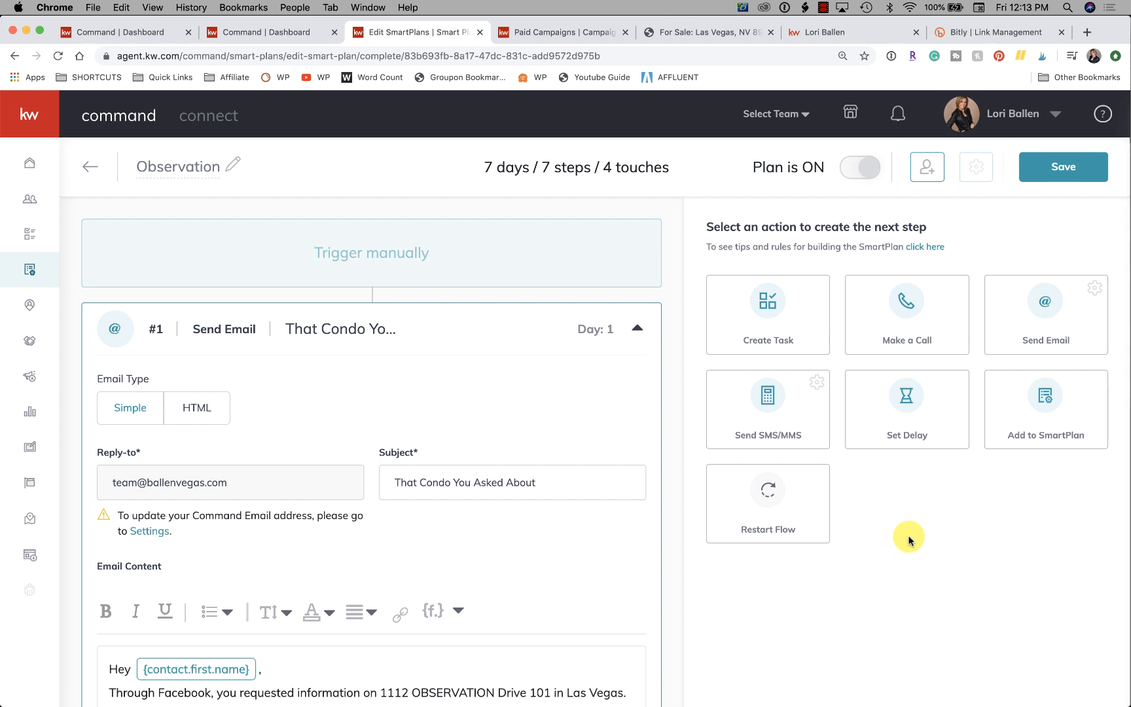
scroll(908, 540, "down", 15)
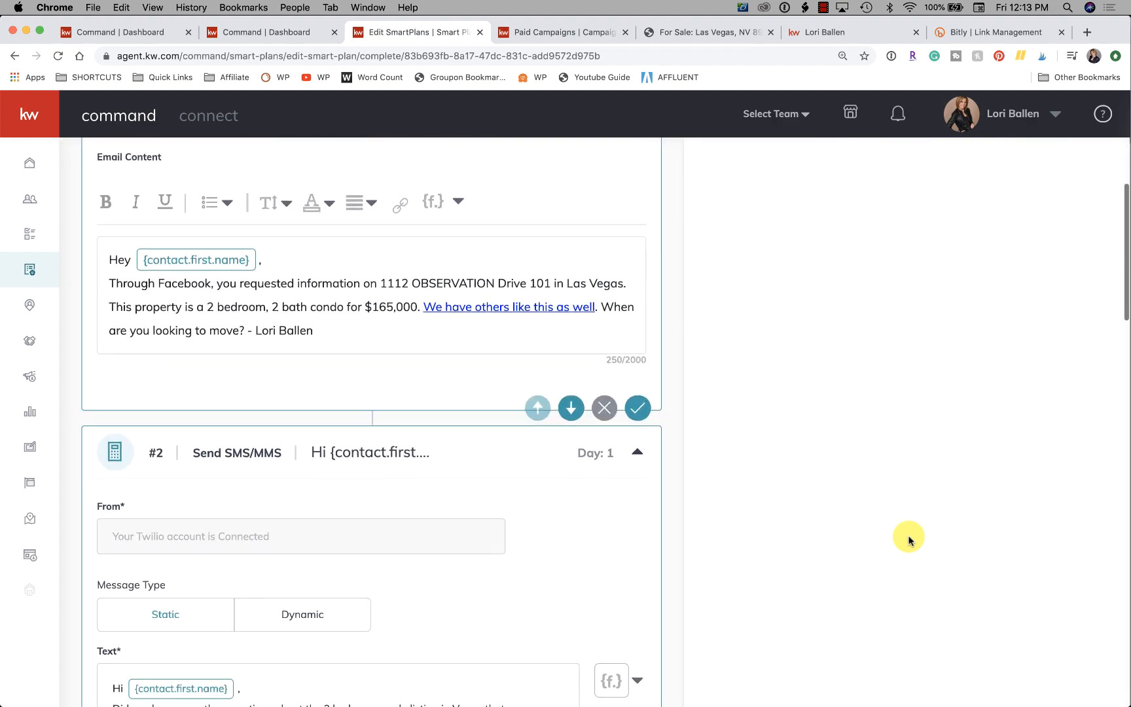
scroll(908, 541, "down", 15)
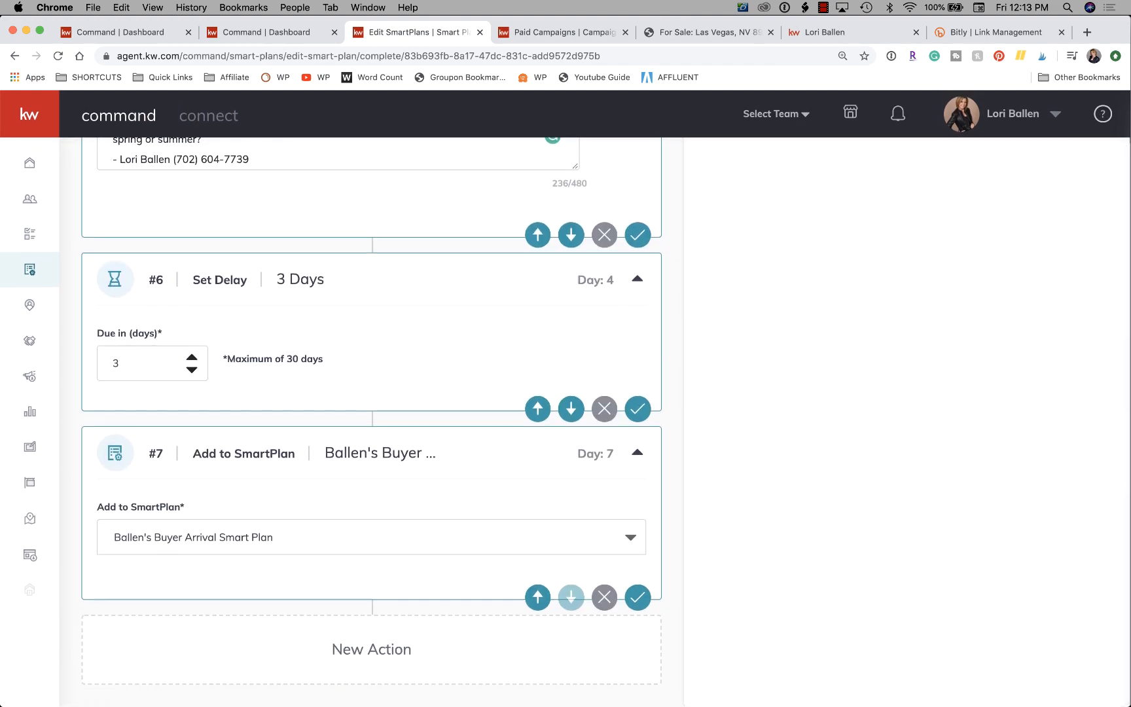
scroll(1026, 472, "up", 8)
scroll(1026, 472, "up", 15)
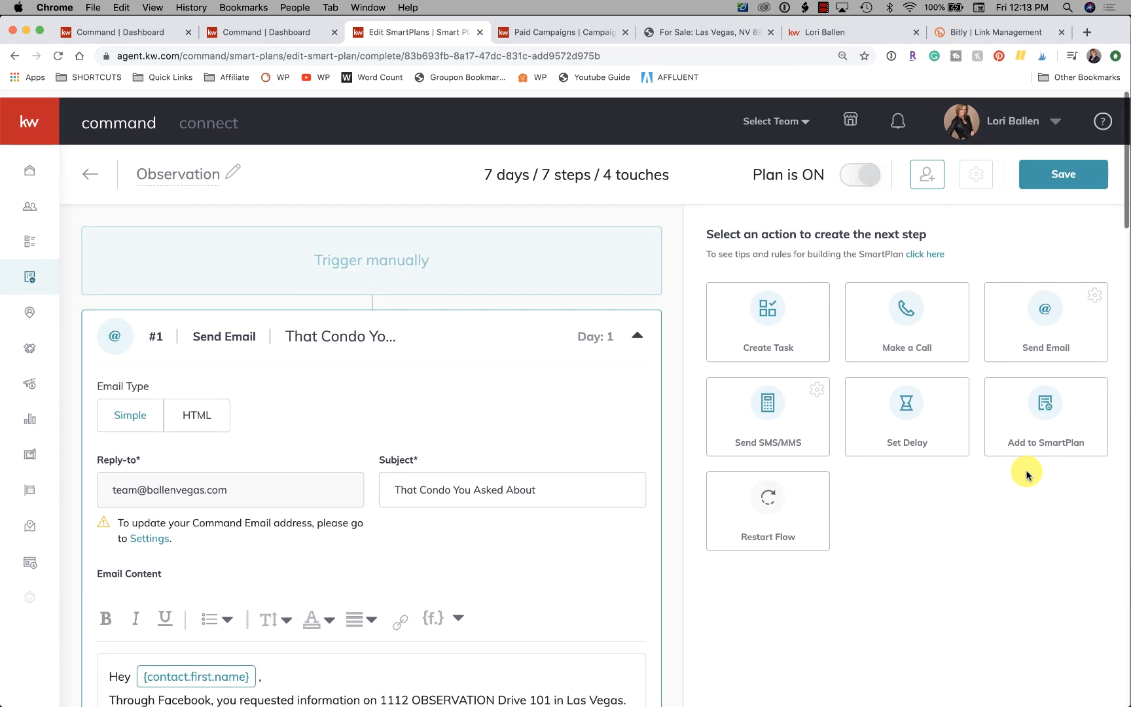